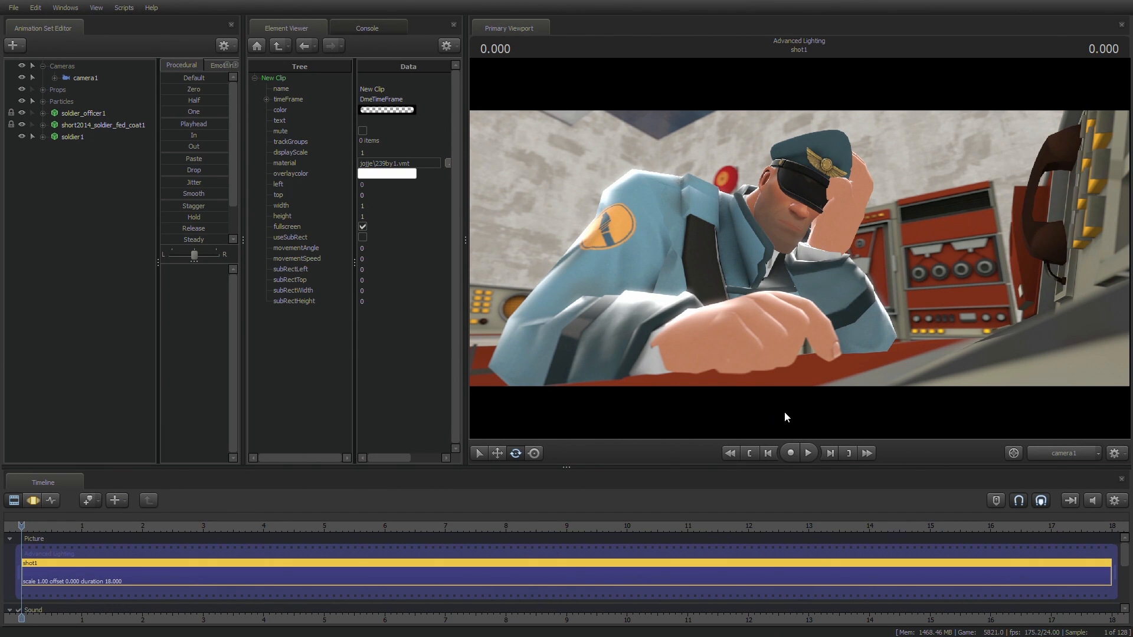
# Step: Preview the shot by playing and scrubbing through the animation, and return the playhead to the start
pyautogui.click(808, 457)
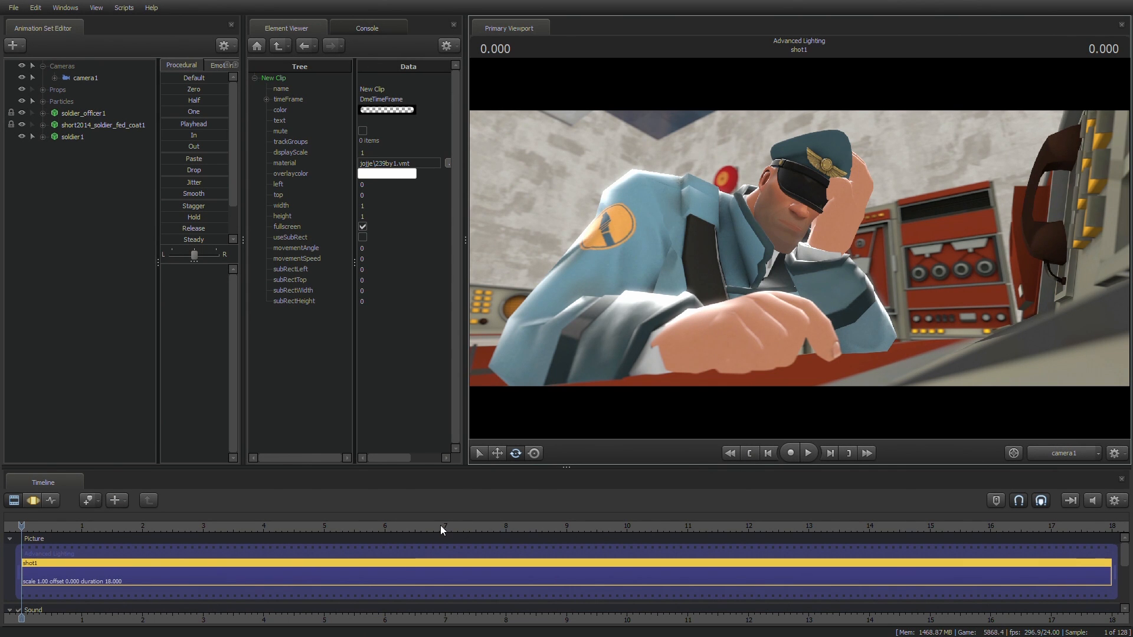
pyautogui.moveTo(440, 525); pyautogui.dragTo(622, 523)
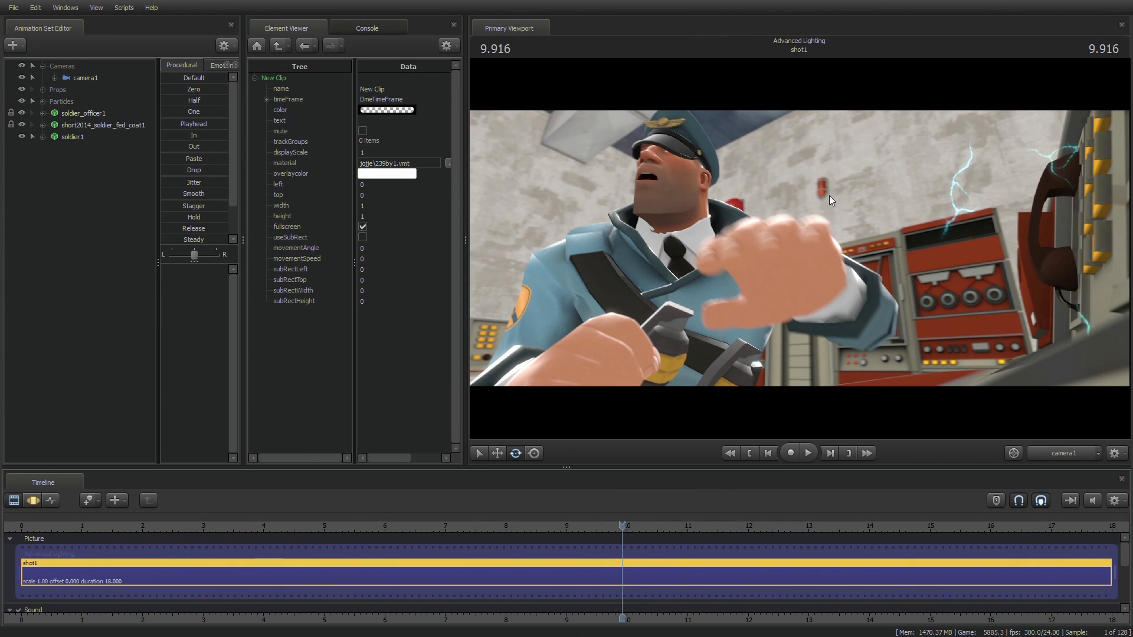
pyautogui.click(752, 450)
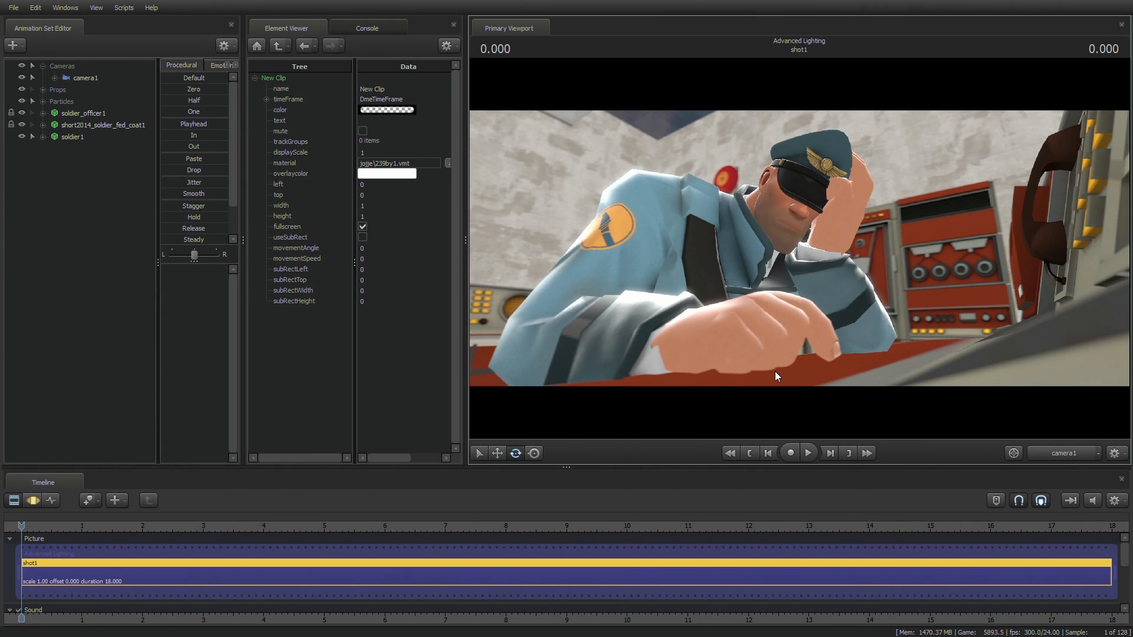
# Step: Turn off the map's default lighting in the viewport and create a new light for the shot
pyautogui.rightClick(804, 206)
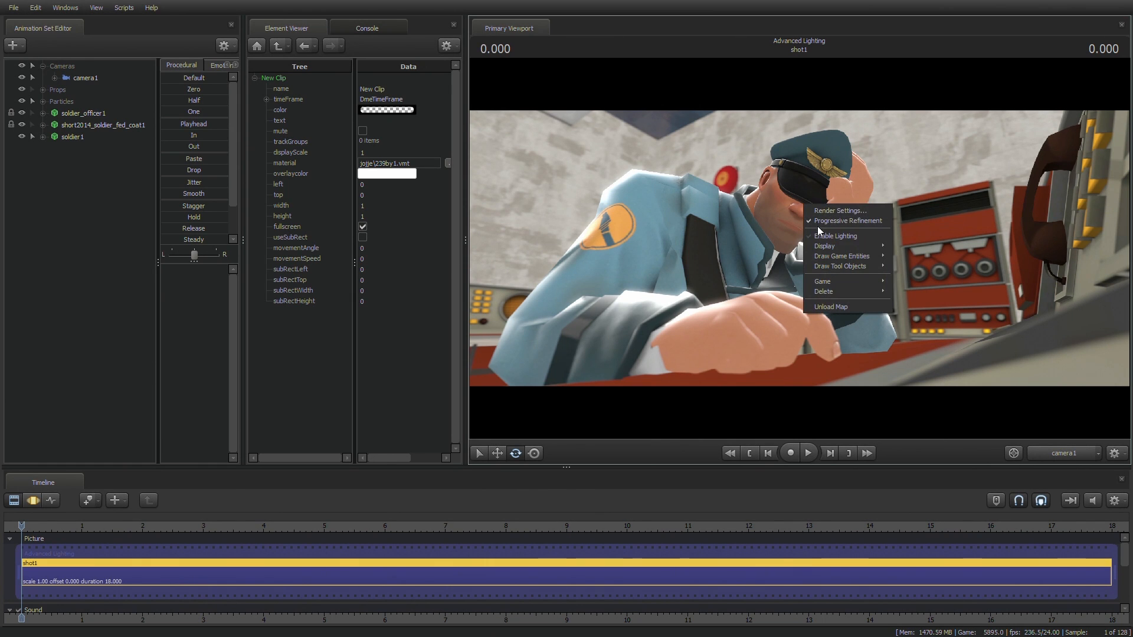
pyautogui.click(836, 236)
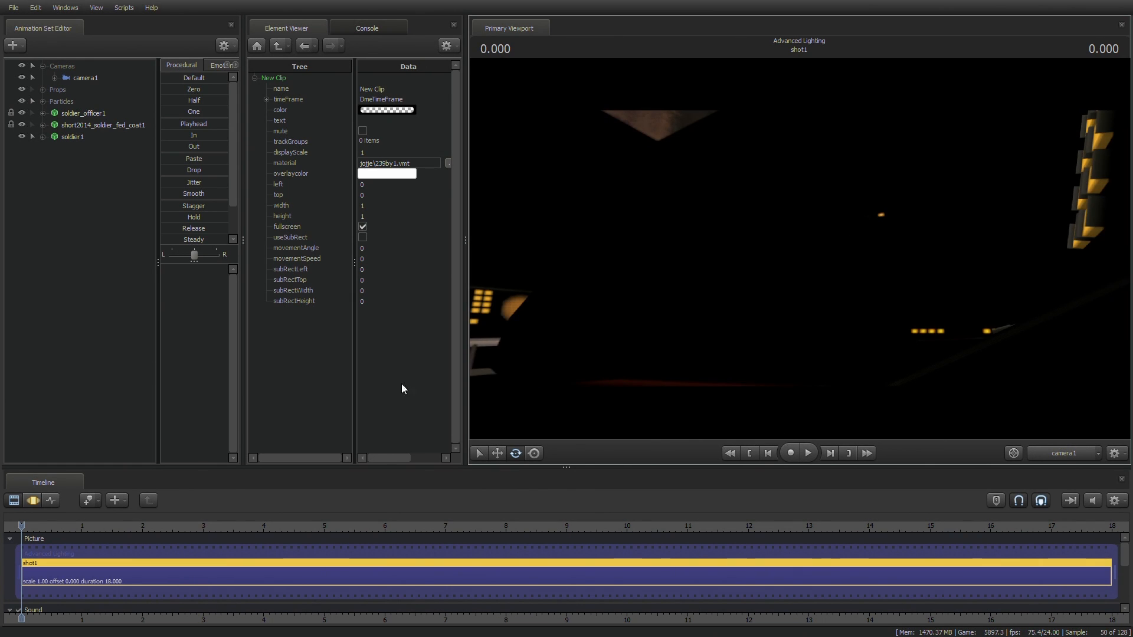
pyautogui.rightClick(121, 184)
pyautogui.click(140, 200)
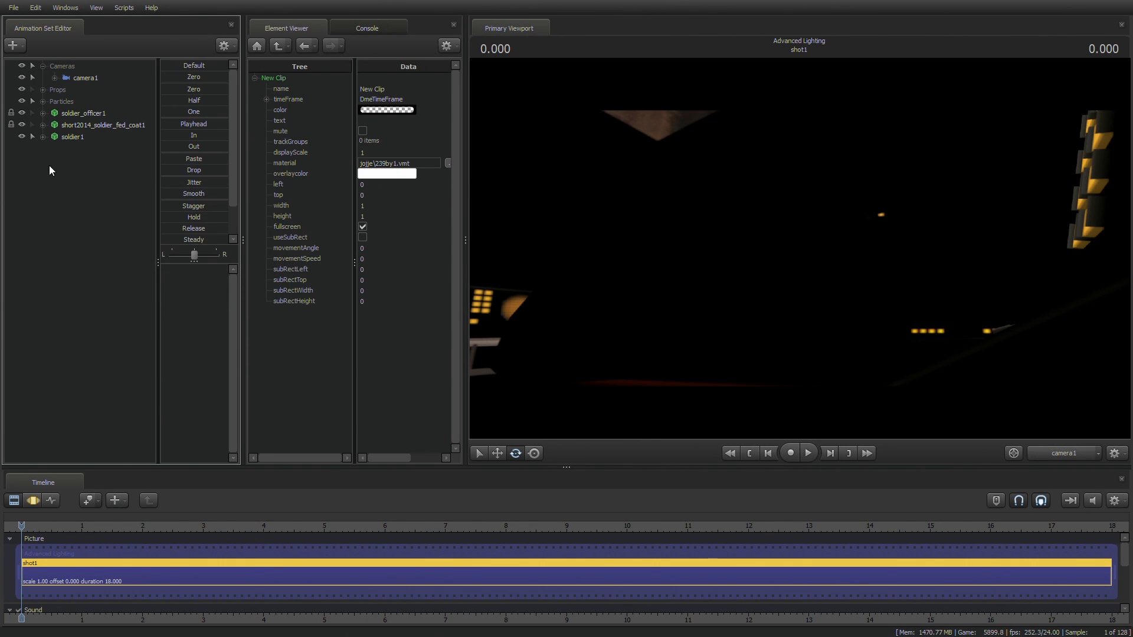
pyautogui.click(44, 148)
# Step: Rename the new light as Main Upper 1
pyautogui.rightClick(69, 158)
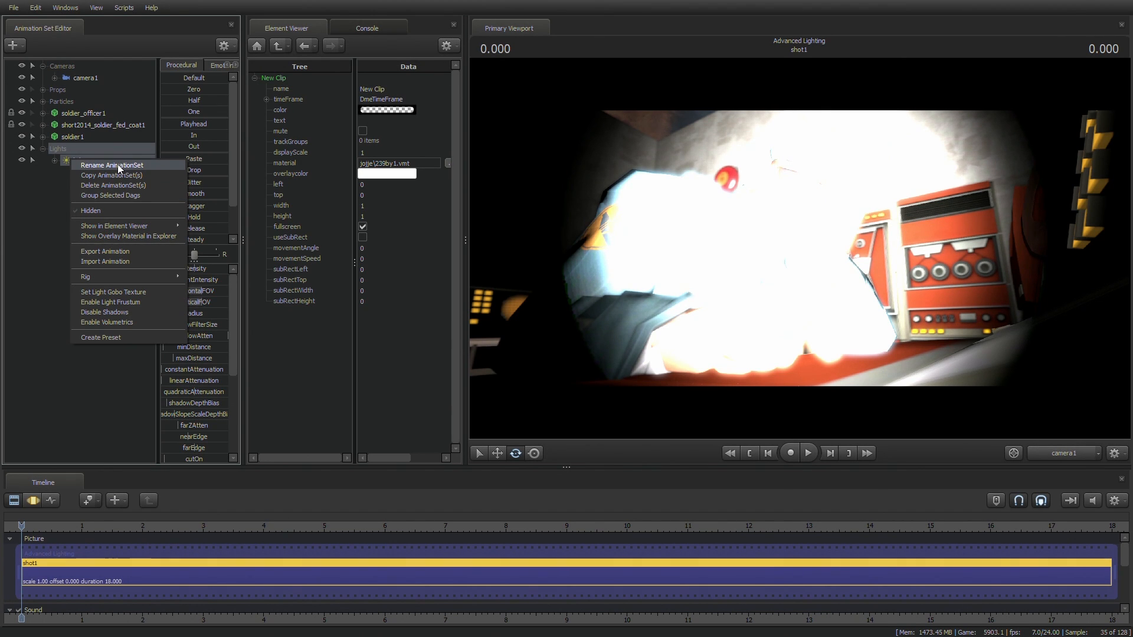
pyautogui.click(119, 166)
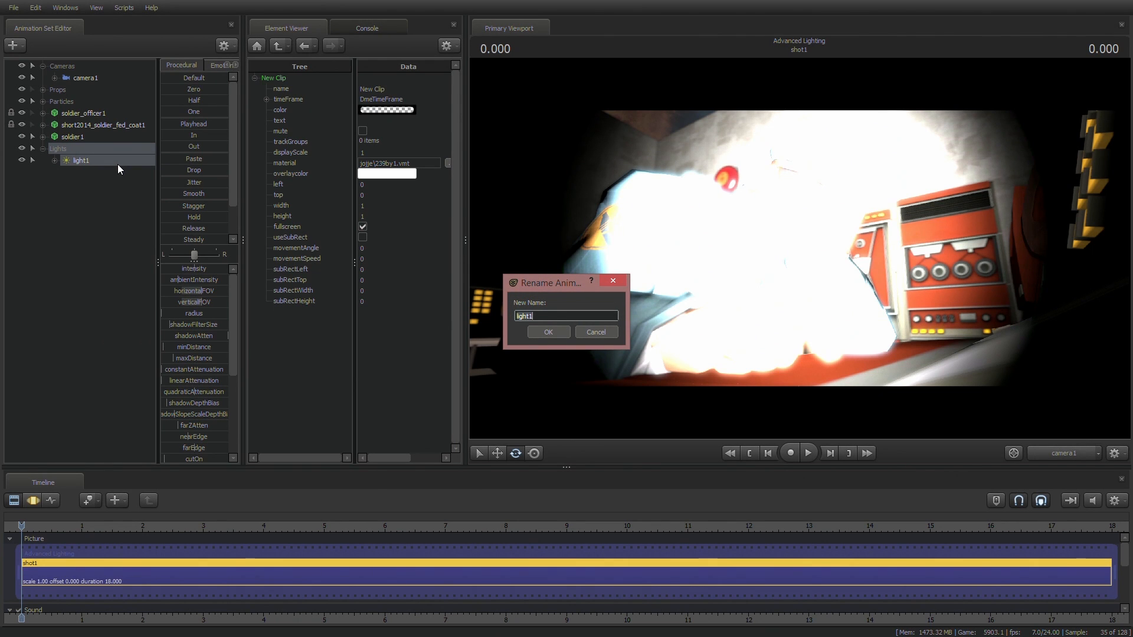
pyautogui.write('Main Uppe')
pyautogui.press('Return')
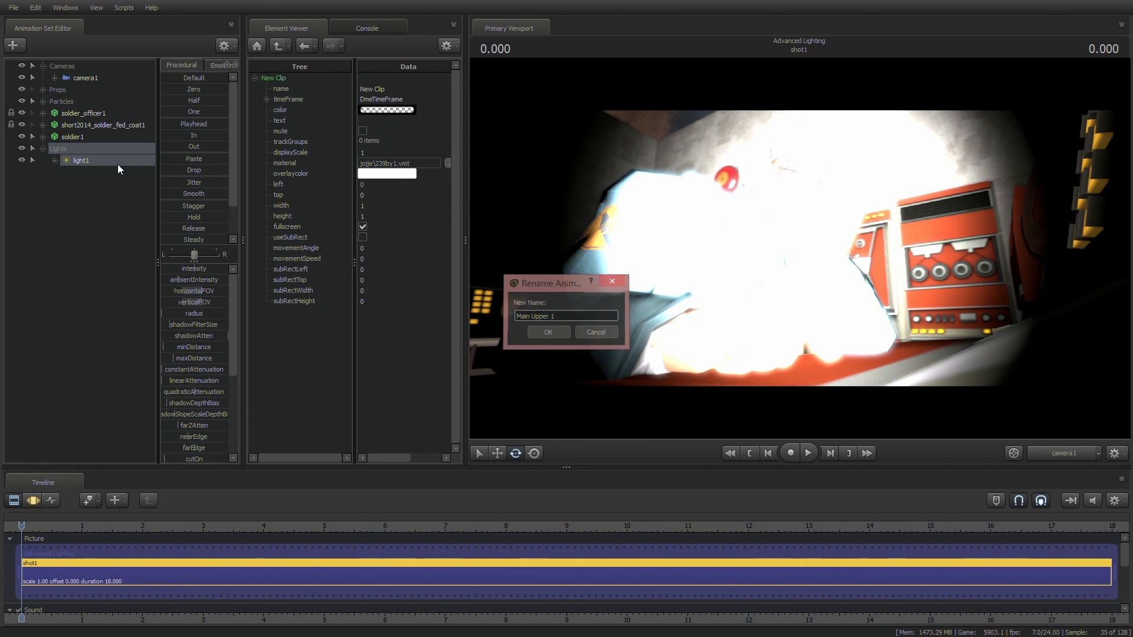
# Step: Look through Main Upper 1 in the motion editor and reposition it high above the desk, pointing down at the soldier
pyautogui.click(34, 501)
pyautogui.moveTo(799, 248)
pyautogui.mouseDown()
pyautogui.moveTo(814, 284)
pyautogui.moveTo(818, 260)
pyautogui.moveTo(932, 201)
pyautogui.moveTo(856, 207)
pyautogui.moveTo(791, 236)
pyautogui.moveTo(838, 236)
pyautogui.moveTo(829, 239)
pyautogui.moveTo(779, 230)
pyautogui.moveTo(803, 248)
pyautogui.moveTo(821, 295)
pyautogui.moveTo(792, 255)
pyautogui.mouseUp()
pyautogui.press('w')
pyautogui.scroll(-5, 818, 293)
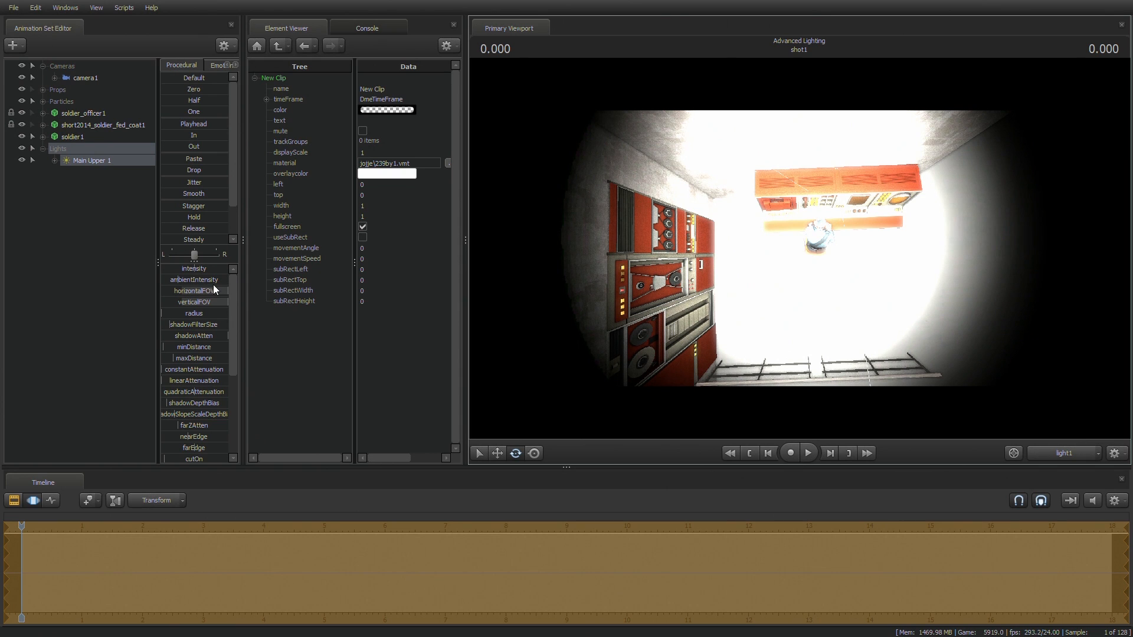
# Step: Adjust Main Upper 1's radius and shadow attenuation while viewing the shot through camera1
pyautogui.click(1064, 453)
pyautogui.moveTo(193, 325)
pyautogui.mouseDown()
pyautogui.moveTo(175, 339)
pyautogui.moveTo(191, 339)
pyautogui.moveTo(162, 340)
pyautogui.moveTo(188, 315)
pyautogui.mouseUp()
pyautogui.click(1055, 455)
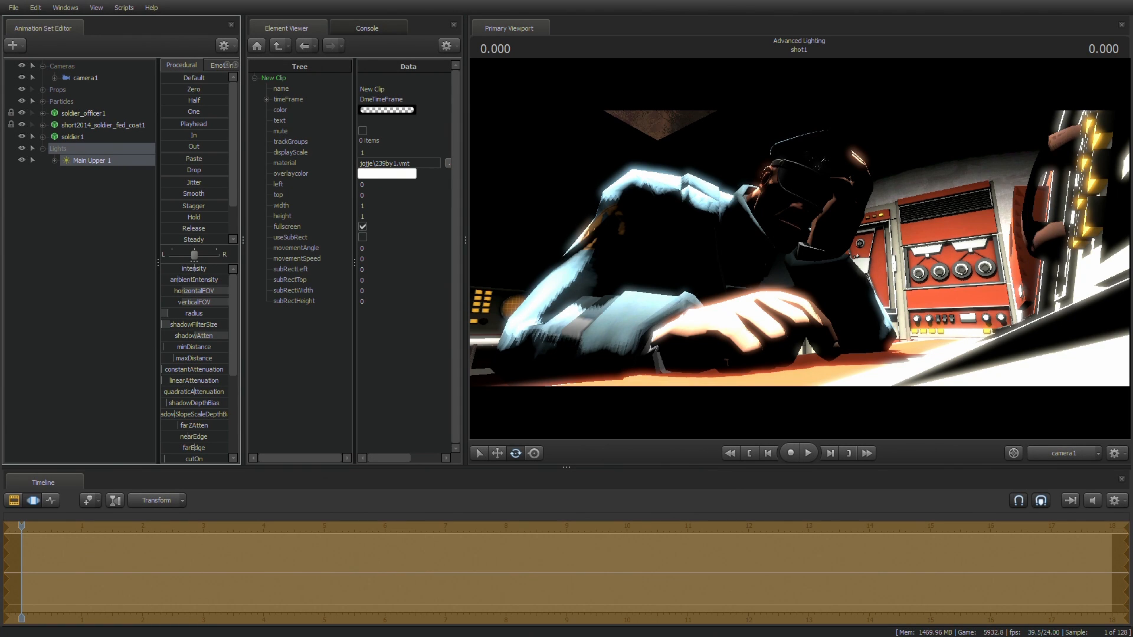
pyautogui.moveTo(188, 316); pyautogui.dragTo(190, 317)
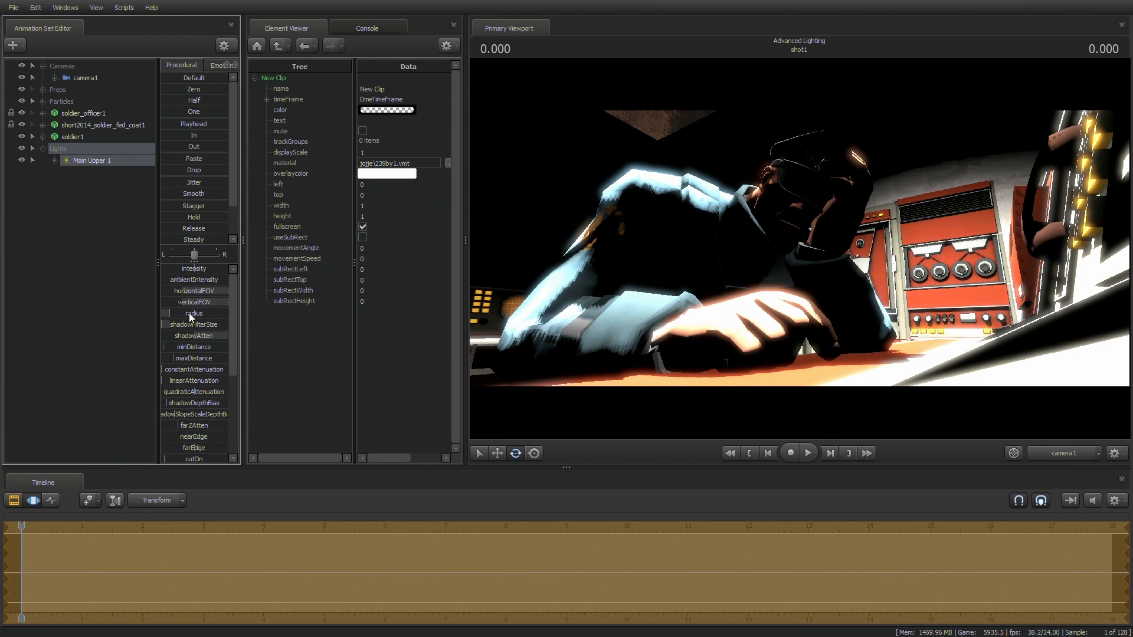
# Step: Adjust camera1's tone map scale and return to the clip editor
pyautogui.click(86, 80)
pyautogui.moveTo(184, 308); pyautogui.dragTo(186, 308)
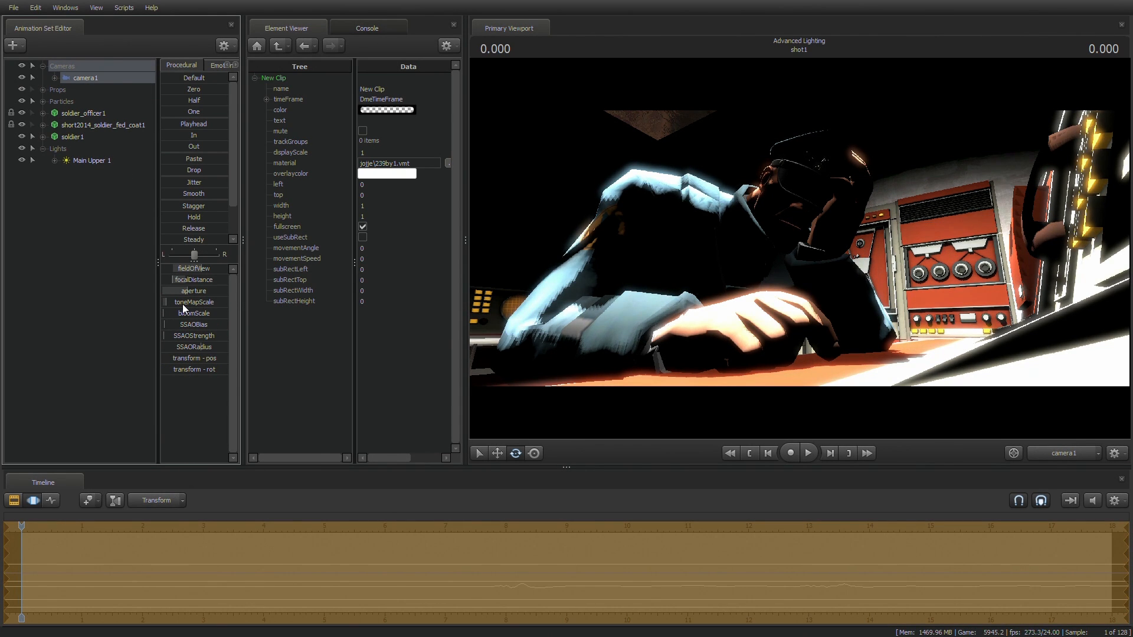
pyautogui.click(13, 502)
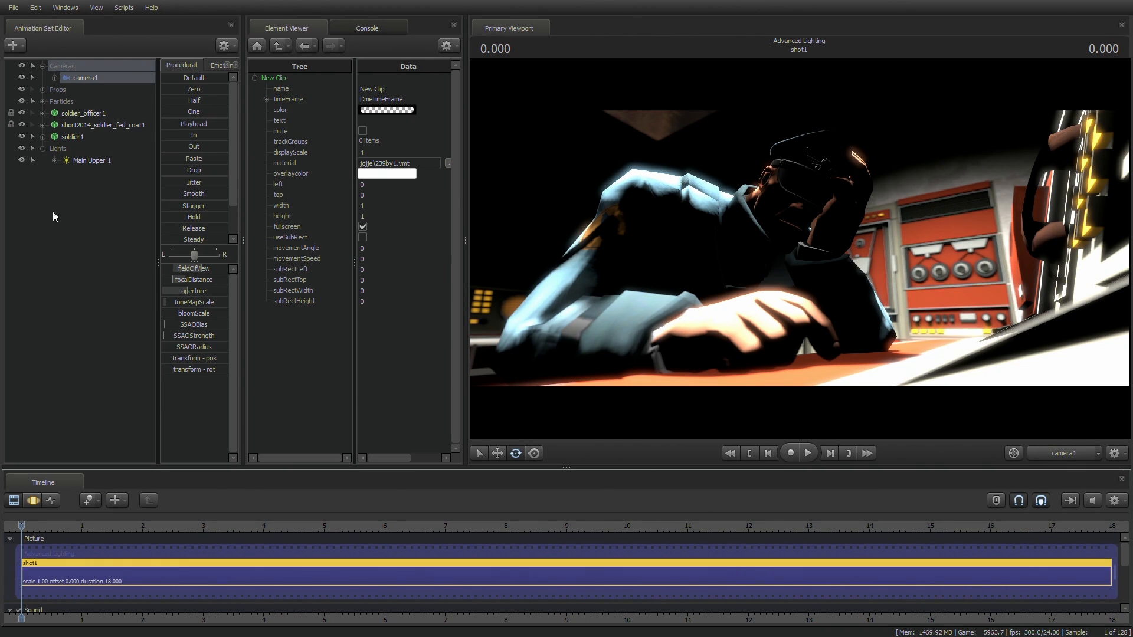
# Step: Duplicate the Main Upper 1 light and place the copy in the Lights group
pyautogui.click(79, 160)
pyautogui.rightClick(91, 162)
pyautogui.click(111, 178)
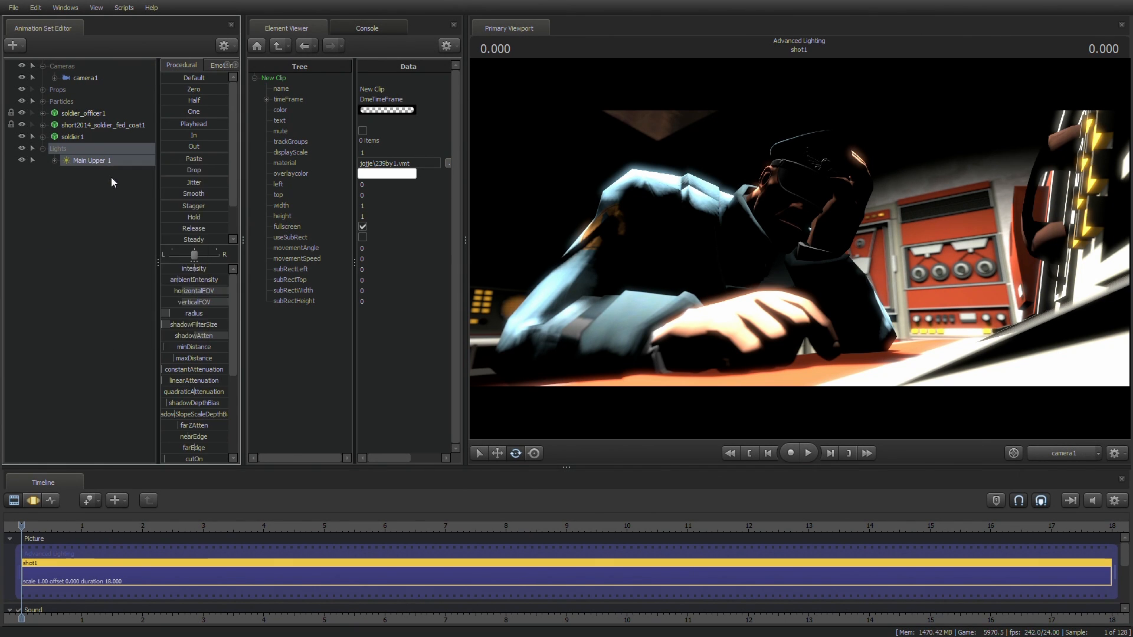
pyautogui.rightClick(106, 190)
pyautogui.click(114, 254)
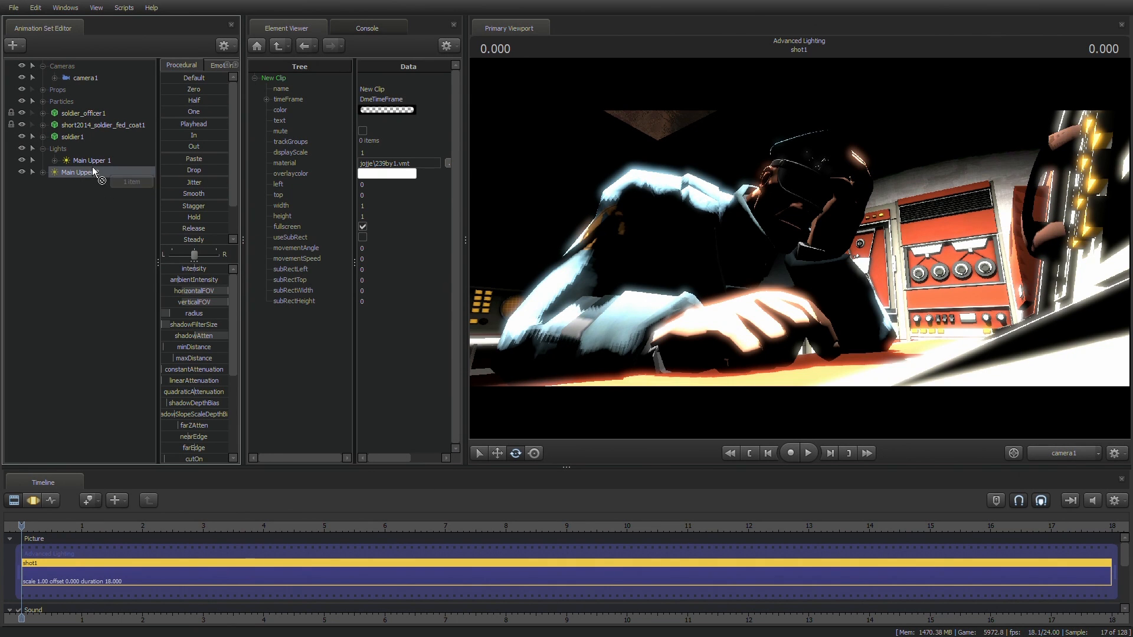
pyautogui.click(89, 171)
pyautogui.rightClick(87, 172)
pyautogui.click(123, 179)
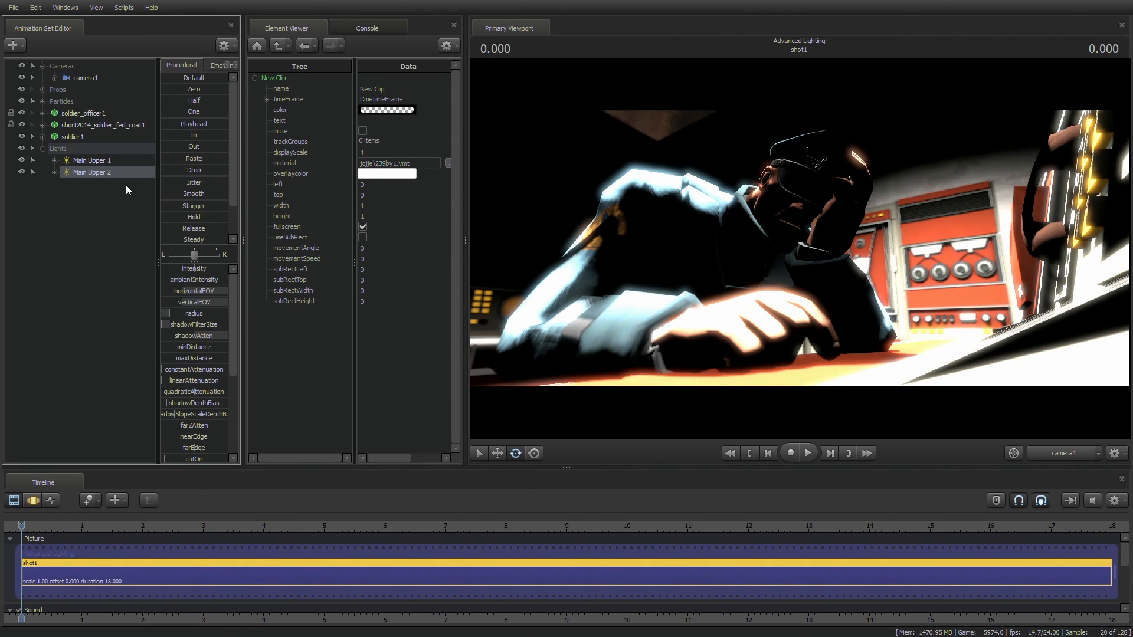
# Step: Look through Main Upper 2 to reposition it for the other side of the room, and check its coverage from the work camera
pyautogui.click(584, 333)
pyautogui.moveTo(104, 174); pyautogui.dragTo(590, 248)
pyautogui.click(33, 500)
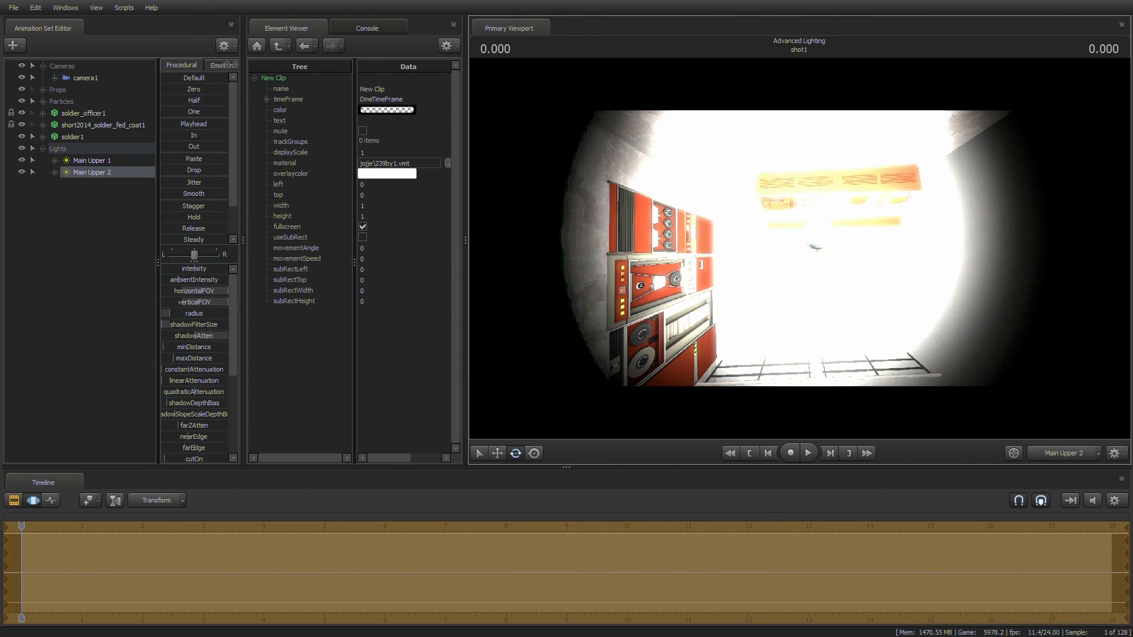
pyautogui.moveTo(800, 248); pyautogui.dragTo(947, 377)
pyautogui.click(1055, 452)
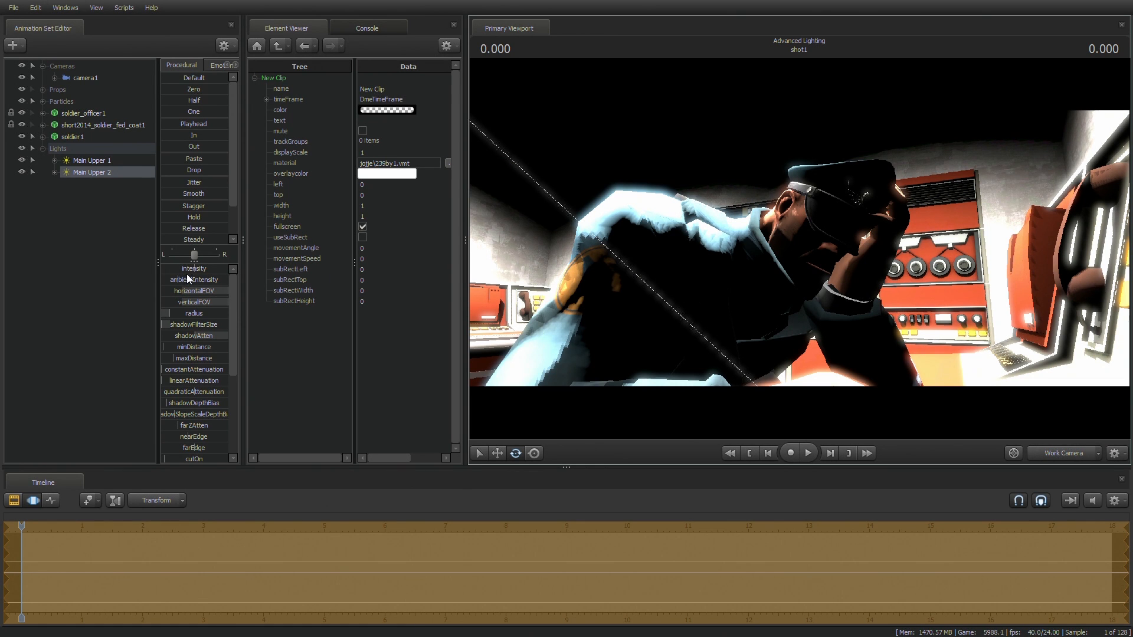
pyautogui.moveTo(800, 248); pyautogui.dragTo(729, 243)
pyautogui.press('s')
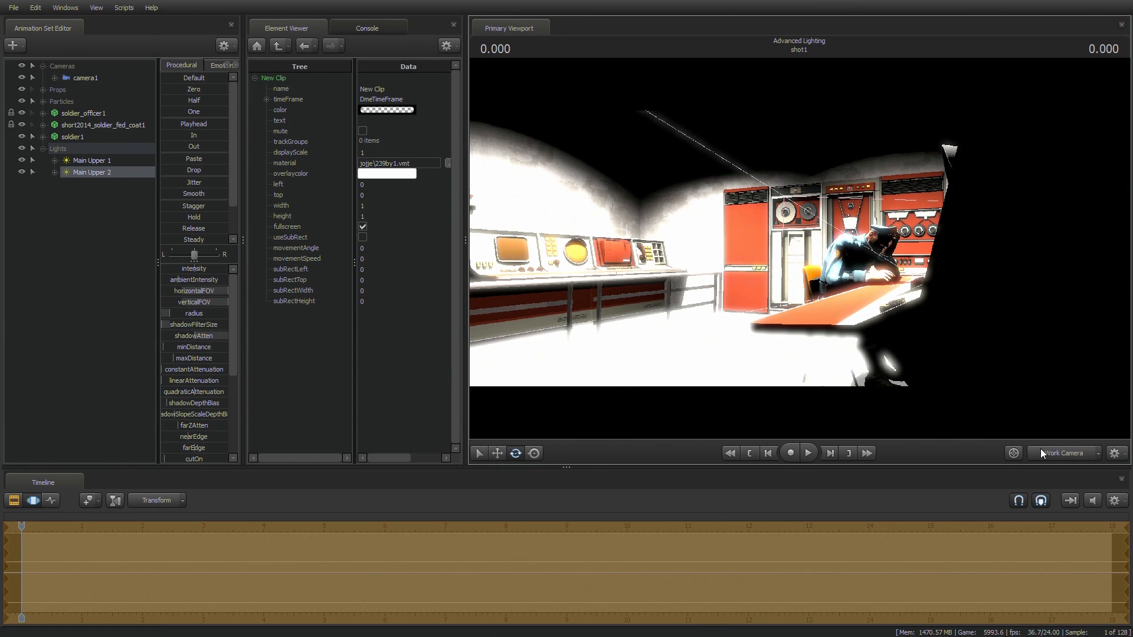
# Step: Lower the intensity of Main Upper 2 and Main Upper 1 while viewing the shot through camera1
pyautogui.click(1042, 451)
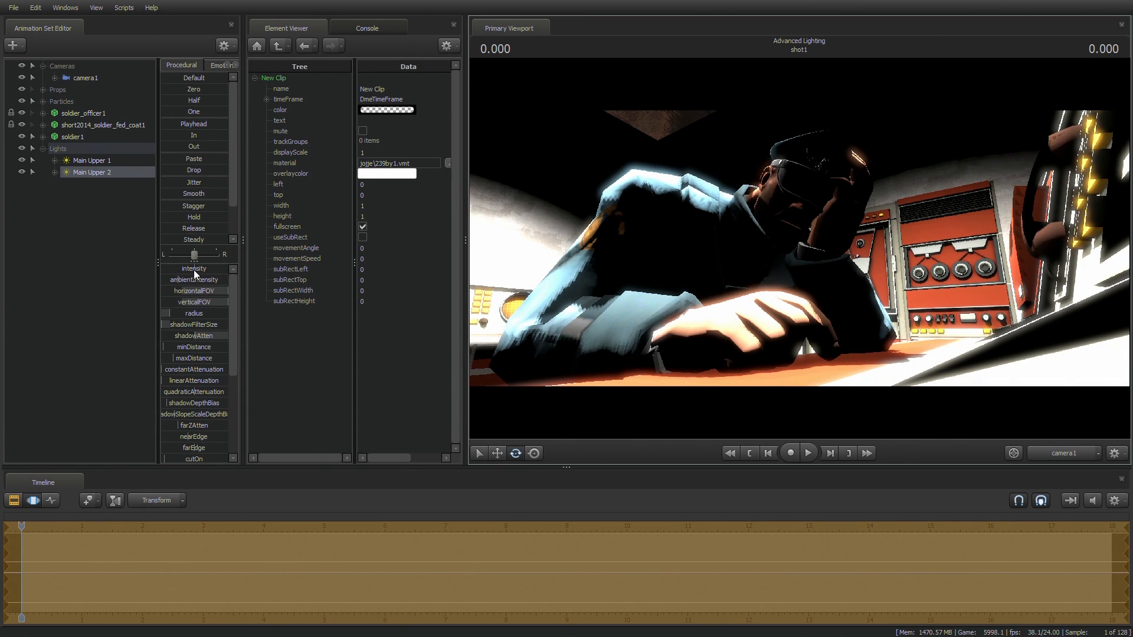
pyautogui.moveTo(197, 268); pyautogui.dragTo(176, 268)
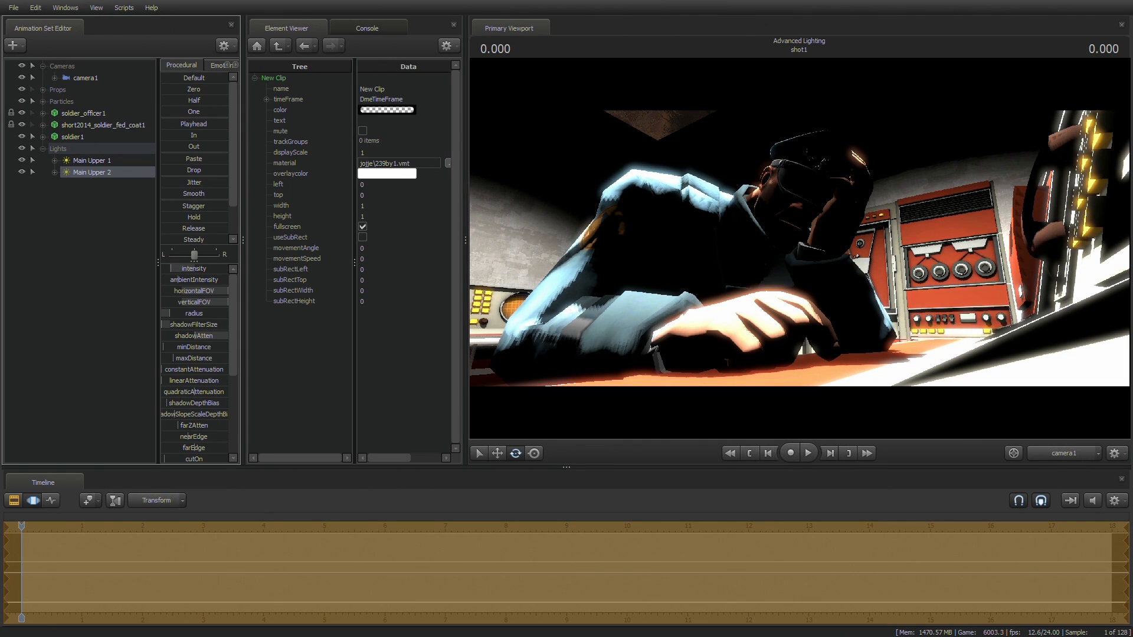
pyautogui.click(88, 160)
pyautogui.moveTo(199, 272)
pyautogui.mouseDown()
pyautogui.moveTo(176, 272)
pyautogui.moveTo(188, 272)
pyautogui.mouseUp()
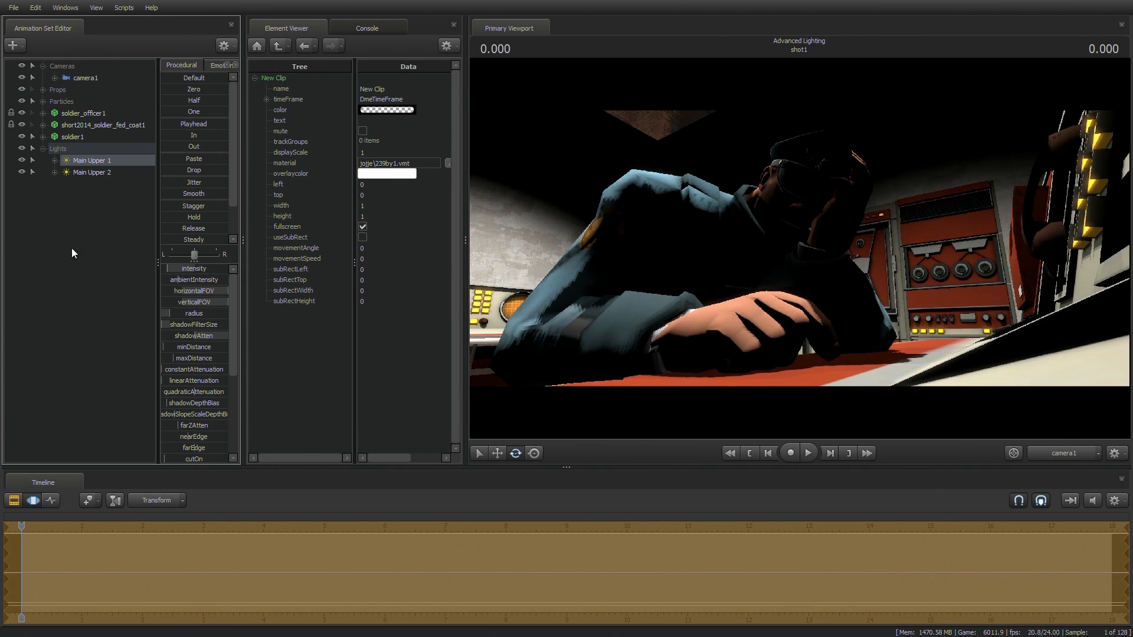
# Step: Create another light and rename it Fill
pyautogui.rightClick(72, 210)
pyautogui.click(112, 228)
pyautogui.rightClick(77, 185)
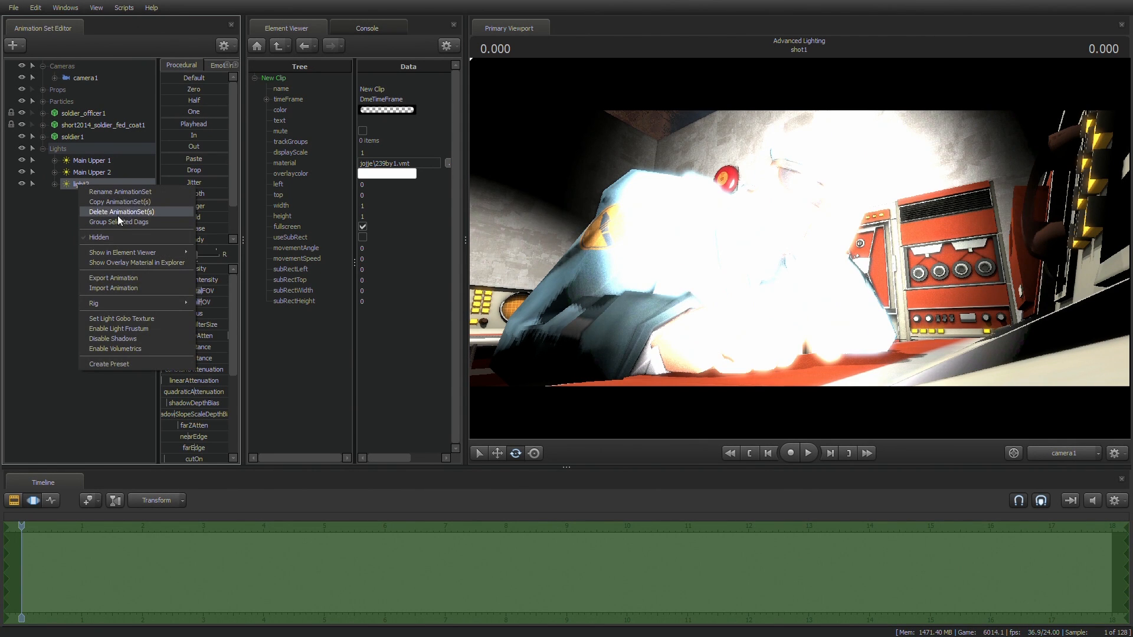
pyautogui.click(125, 195)
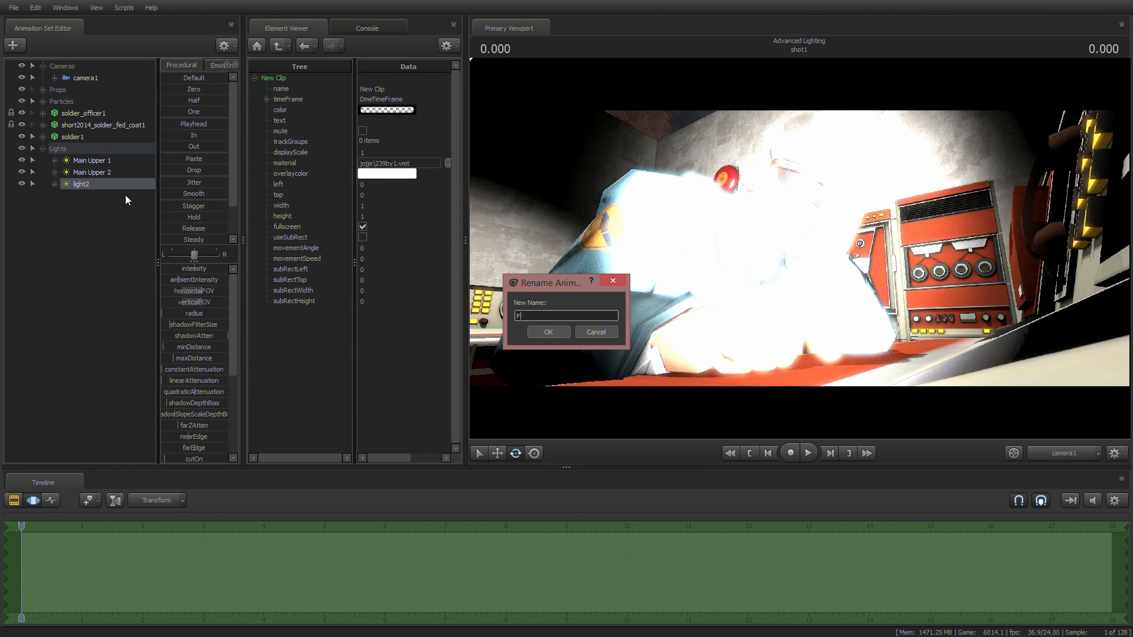
pyautogui.press('Return')
# Step: Look through the Fill light and move it far back so its cone covers the soldier and the whole room
pyautogui.moveTo(91, 183); pyautogui.dragTo(703, 248)
pyautogui.moveTo(702, 248); pyautogui.dragTo(676, 230)
pyautogui.press('s')
pyautogui.press('s')
pyautogui.scroll(-3, 661, 236)
pyautogui.scroll(-5, 661, 236)
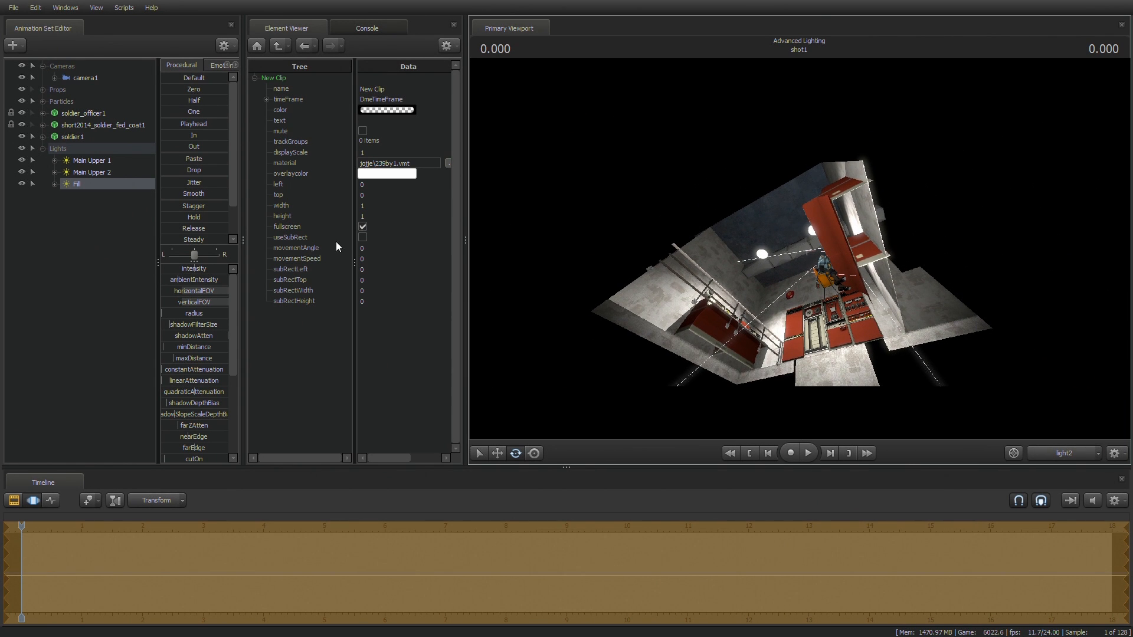
# Step: Disable shadows on the Fill light and greatly reduce its intensity, judging the result through camera1
pyautogui.rightClick(79, 184)
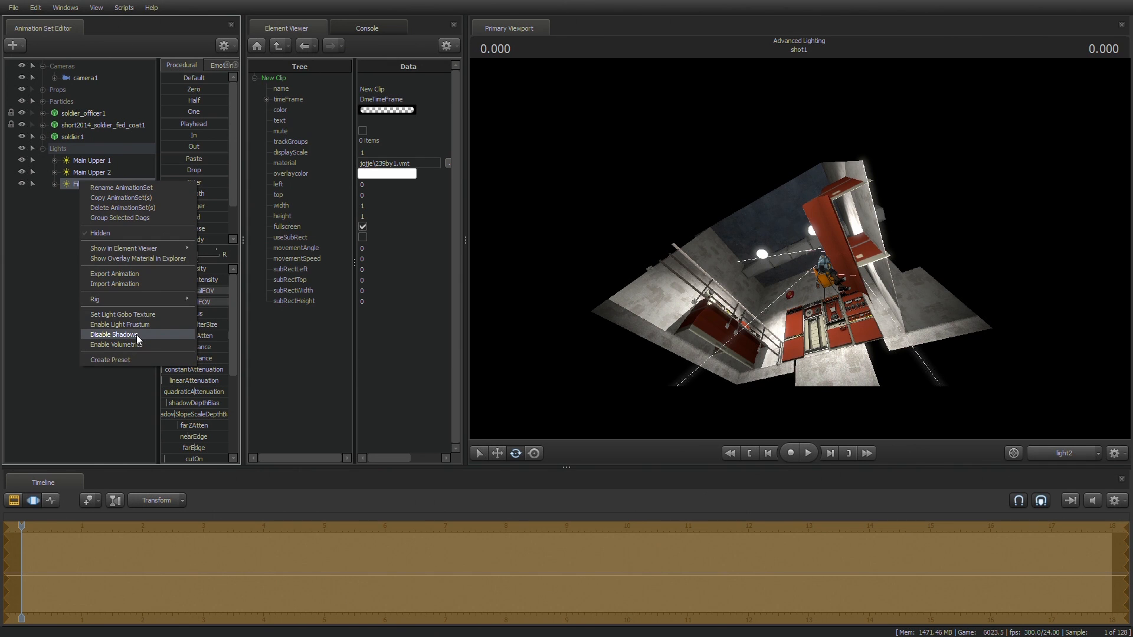
pyautogui.click(113, 335)
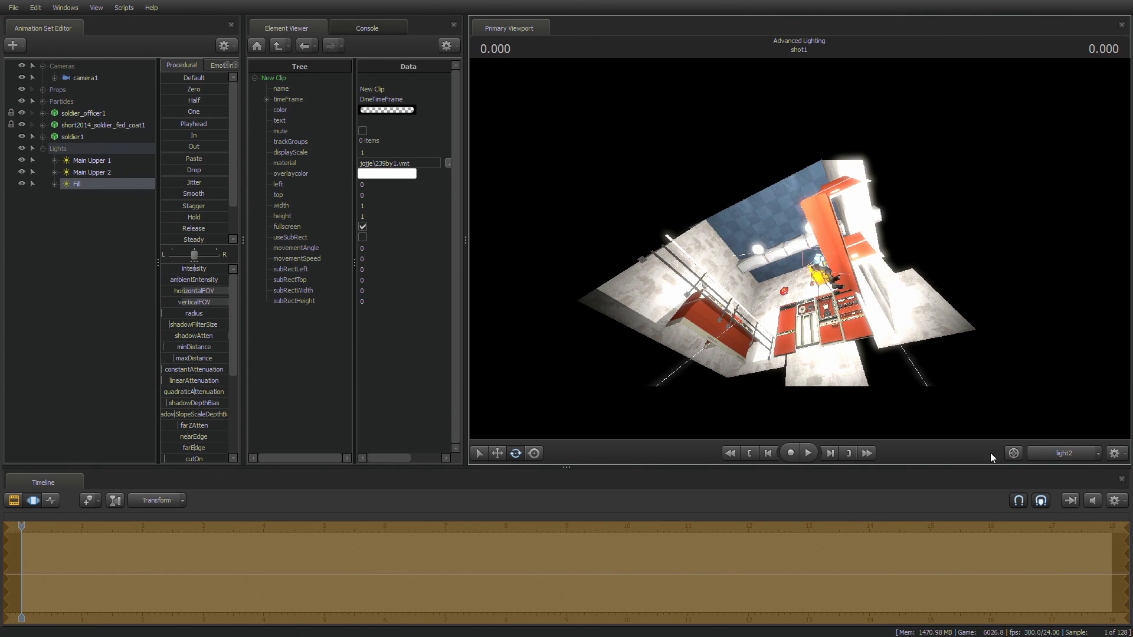
pyautogui.click(1054, 455)
pyautogui.click(1051, 455)
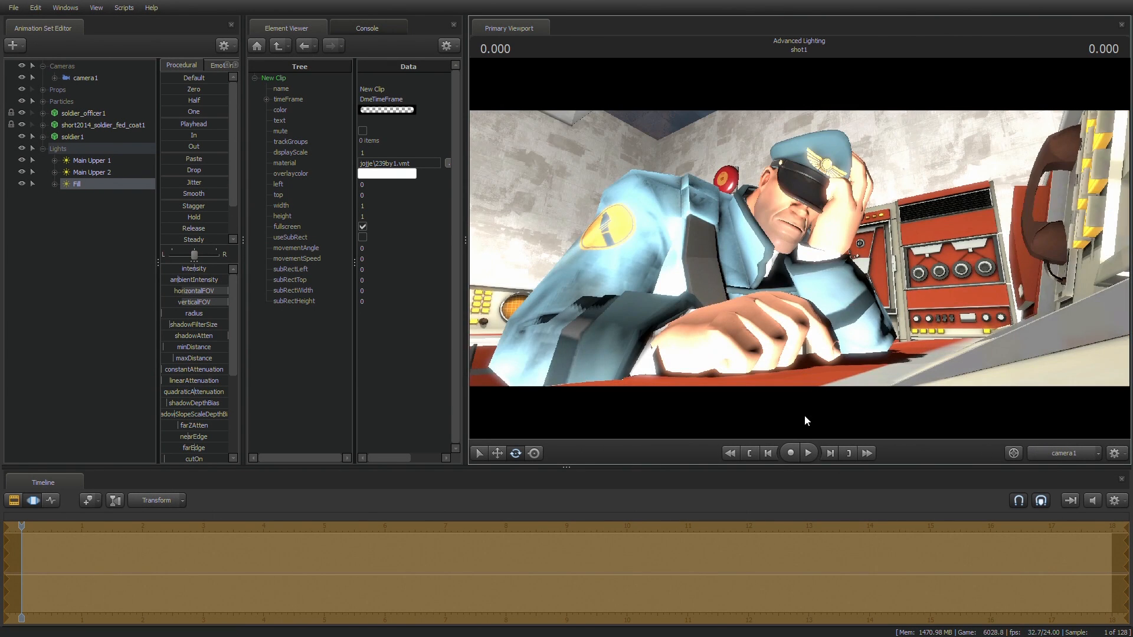
pyautogui.moveTo(195, 271); pyautogui.dragTo(167, 271)
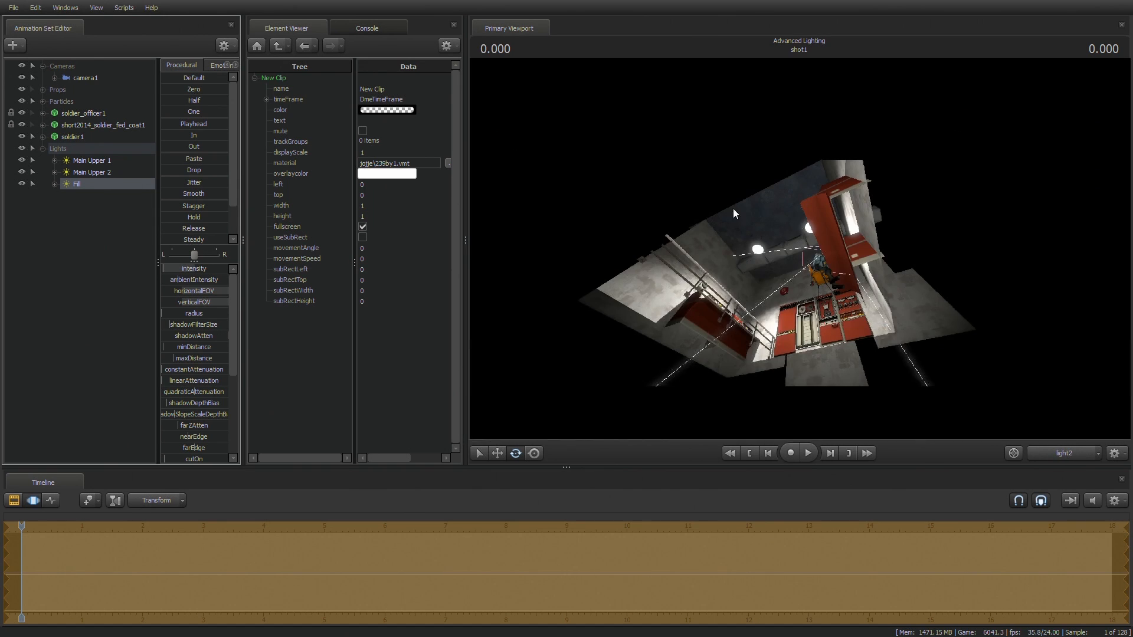
# Step: Re-aim the Fill light slightly and fine-tune its intensity against the camera1 view
pyautogui.moveTo(799, 247)
pyautogui.mouseDown()
pyautogui.moveTo(828, 253)
pyautogui.moveTo(800, 242)
pyautogui.mouseUp()
pyautogui.click(1043, 452)
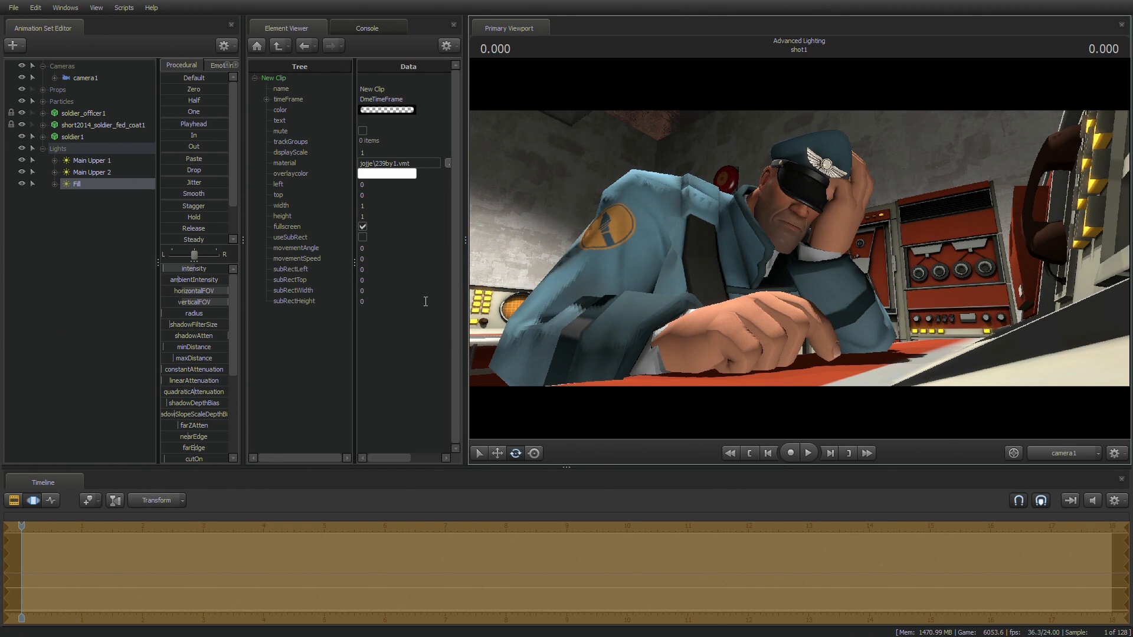
pyautogui.moveTo(187, 267); pyautogui.dragTo(191, 267)
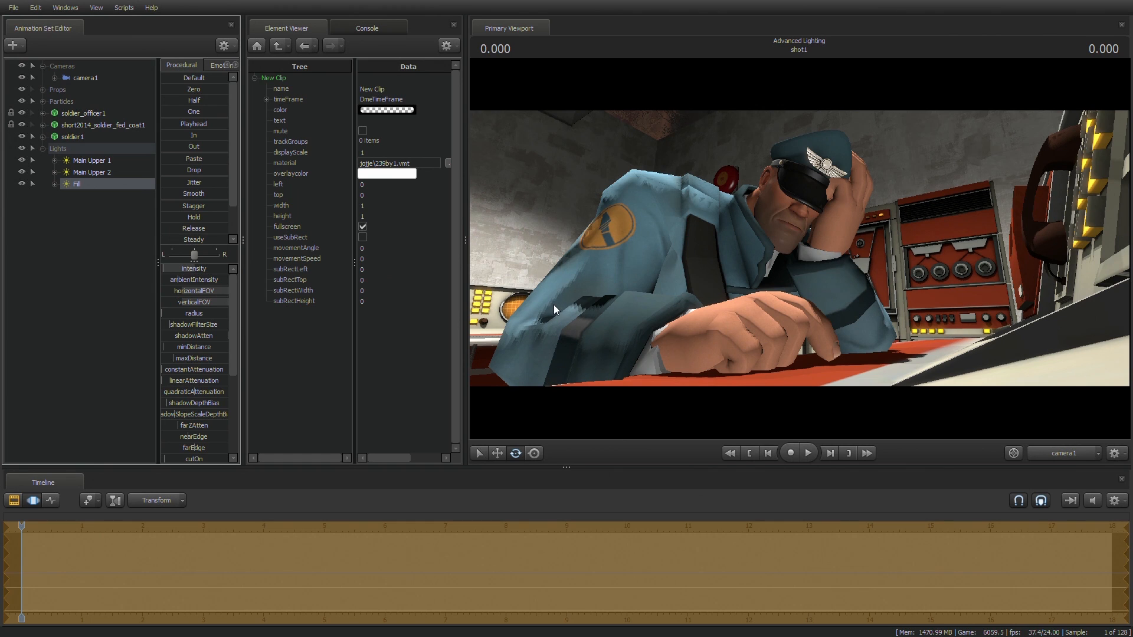
# Step: Fine-tune Main Upper 1's intensity and select Main Upper 2
pyautogui.click(103, 162)
pyautogui.moveTo(182, 268); pyautogui.dragTo(189, 272)
pyautogui.click(91, 174)
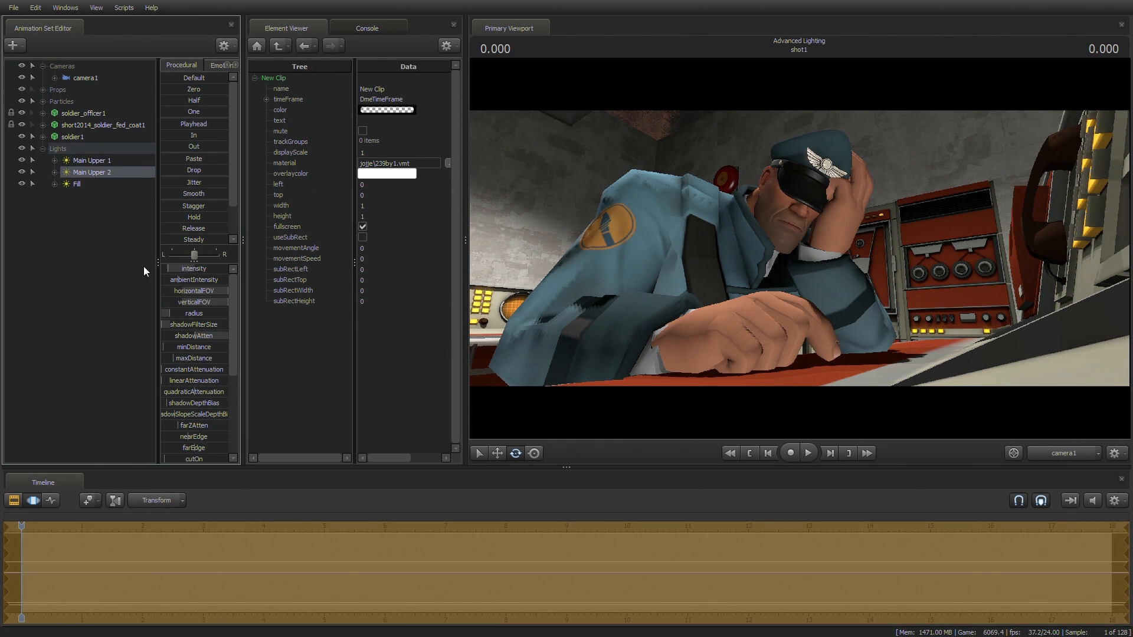
# Step: Check the Fill light's intensity range without changing it, and lower the light's quadratic attenuation
pyautogui.click(74, 185)
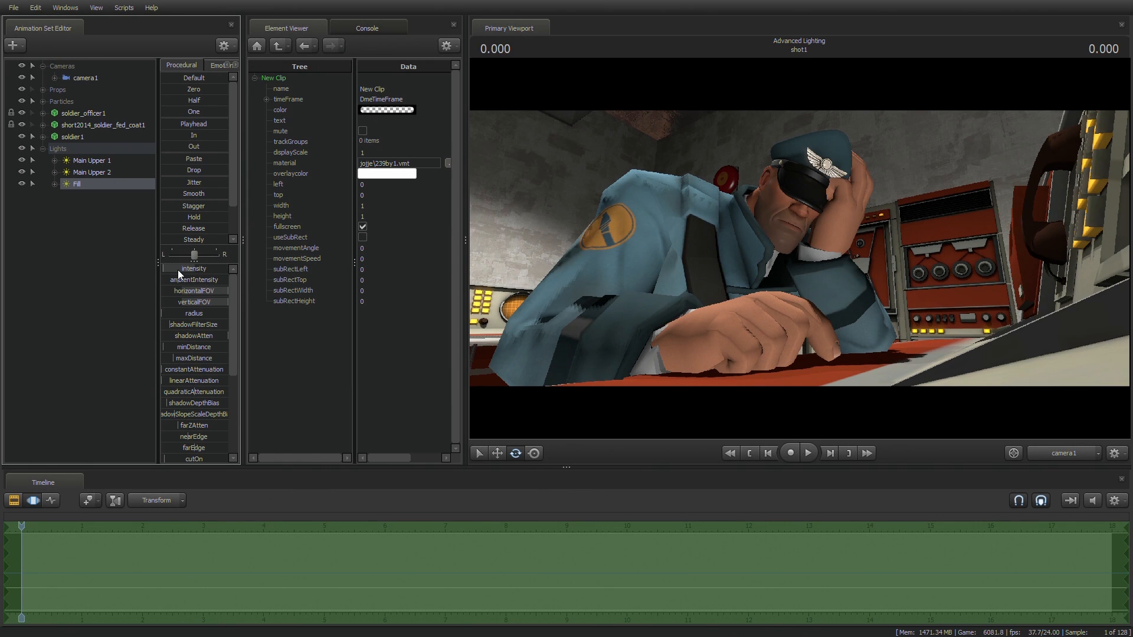
pyautogui.rightClick(178, 270)
pyautogui.click(190, 290)
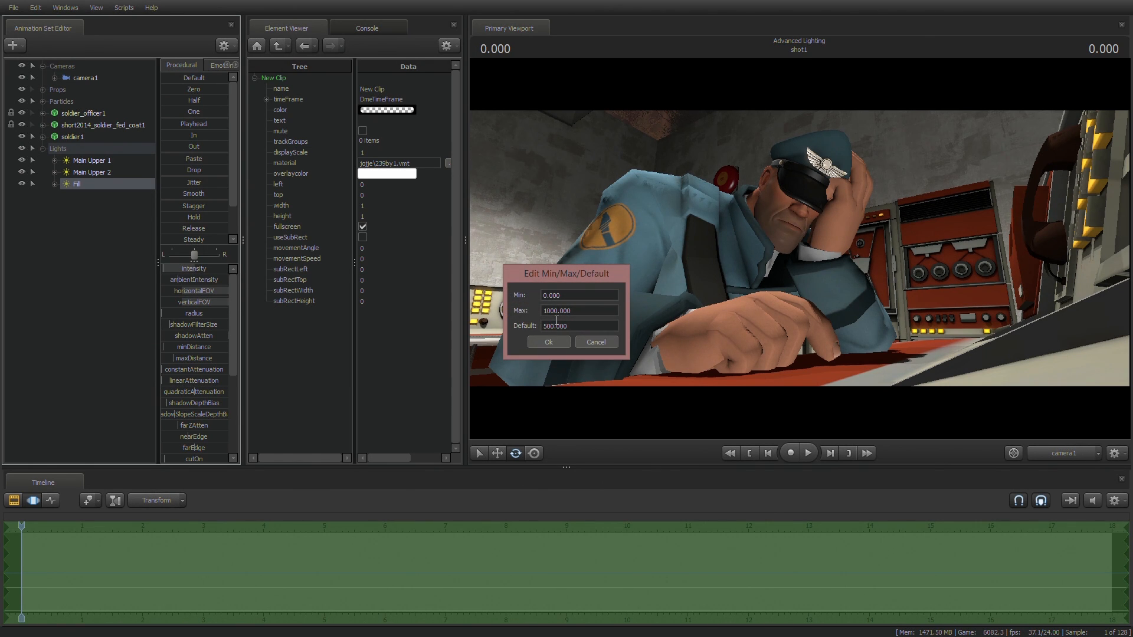
pyautogui.click(596, 343)
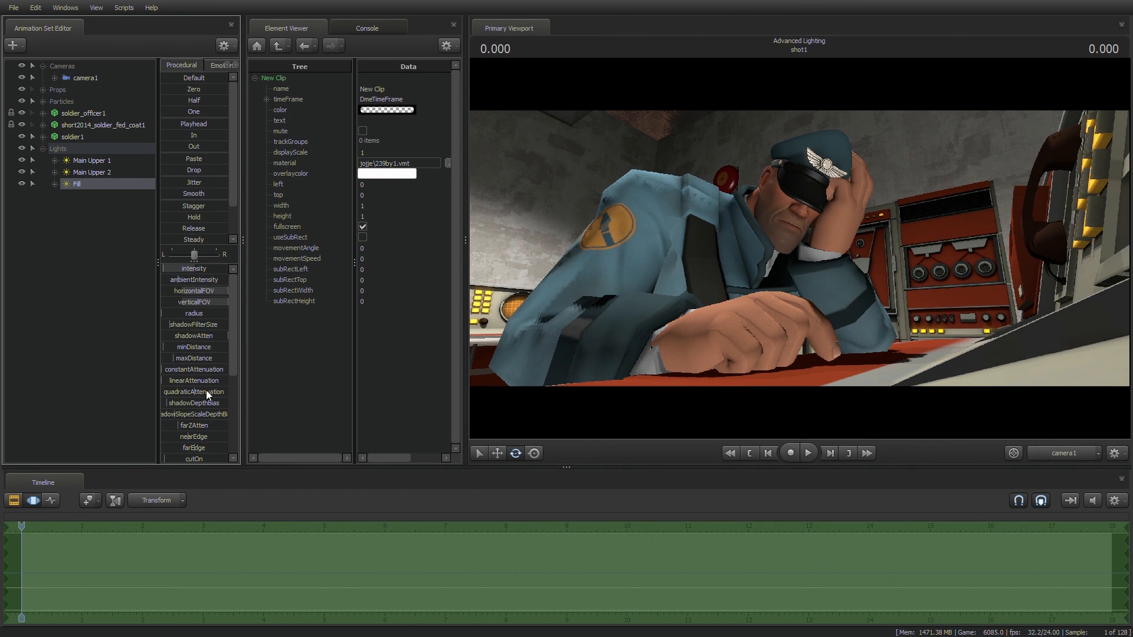
pyautogui.moveTo(201, 392); pyautogui.dragTo(177, 391)
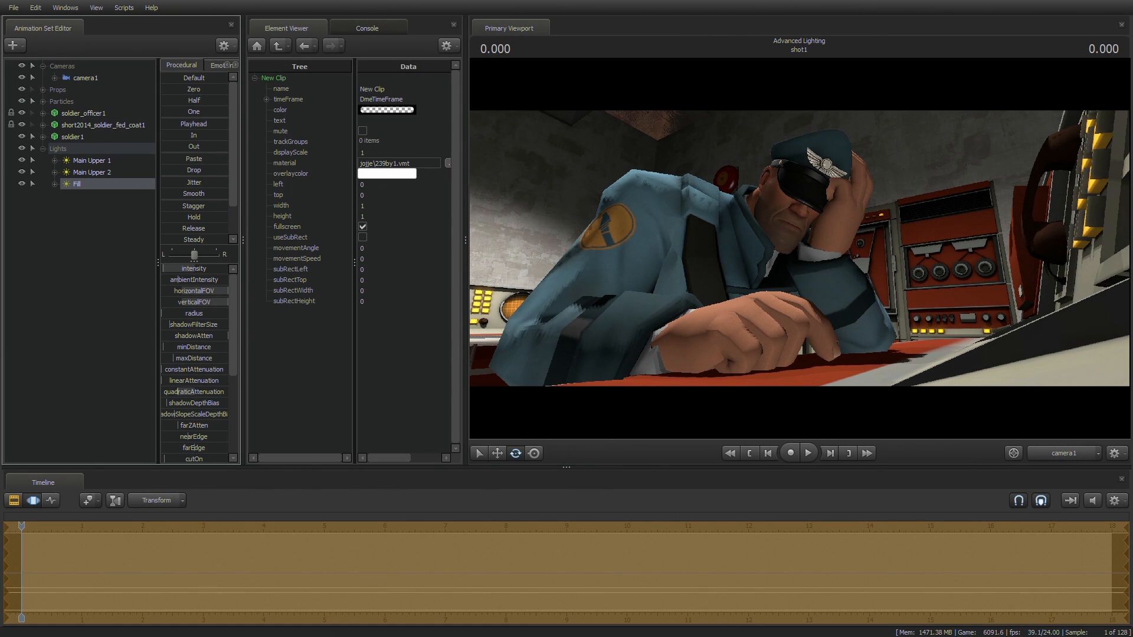
pyautogui.moveTo(177, 392); pyautogui.dragTo(175, 392)
# Step: Create a new light and, looking through it, place it at the console facing the soldier, then return to camera1
pyautogui.rightClick(91, 228)
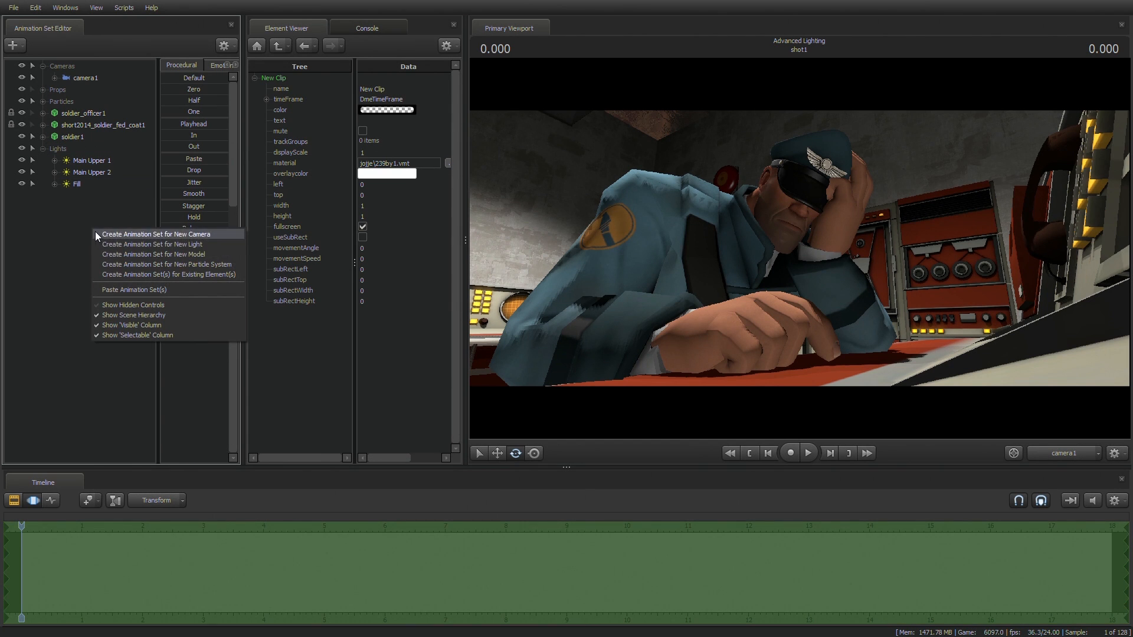
pyautogui.click(142, 243)
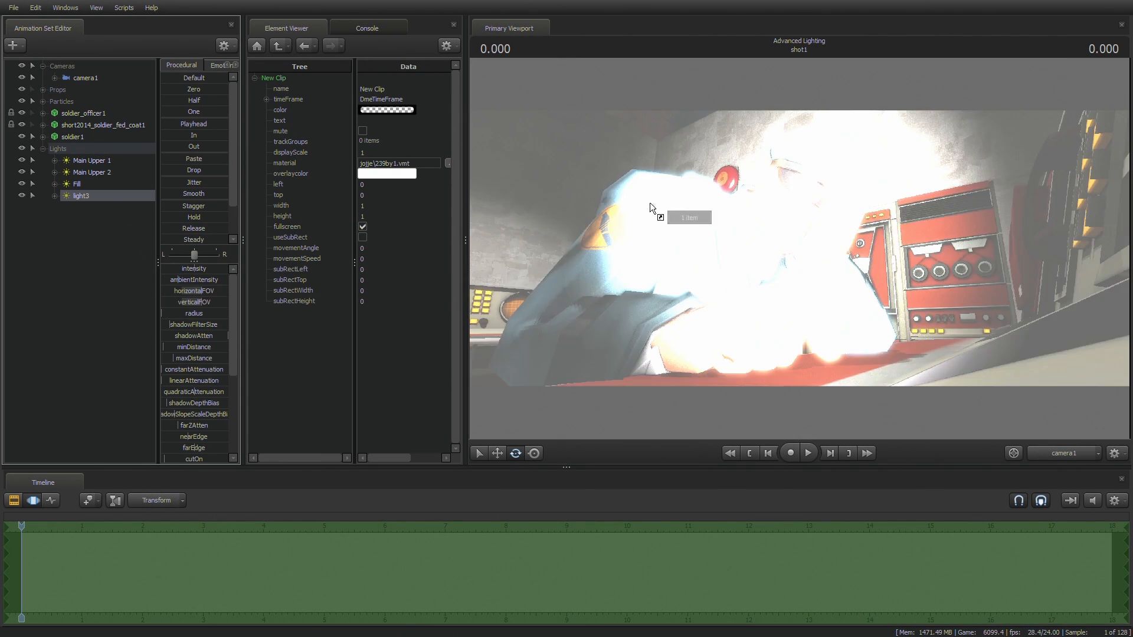
pyautogui.moveTo(799, 249)
pyautogui.mouseDown()
pyautogui.moveTo(847, 249)
pyautogui.moveTo(782, 248)
pyautogui.moveTo(815, 250)
pyautogui.mouseUp()
pyautogui.scroll(-5, 799, 249)
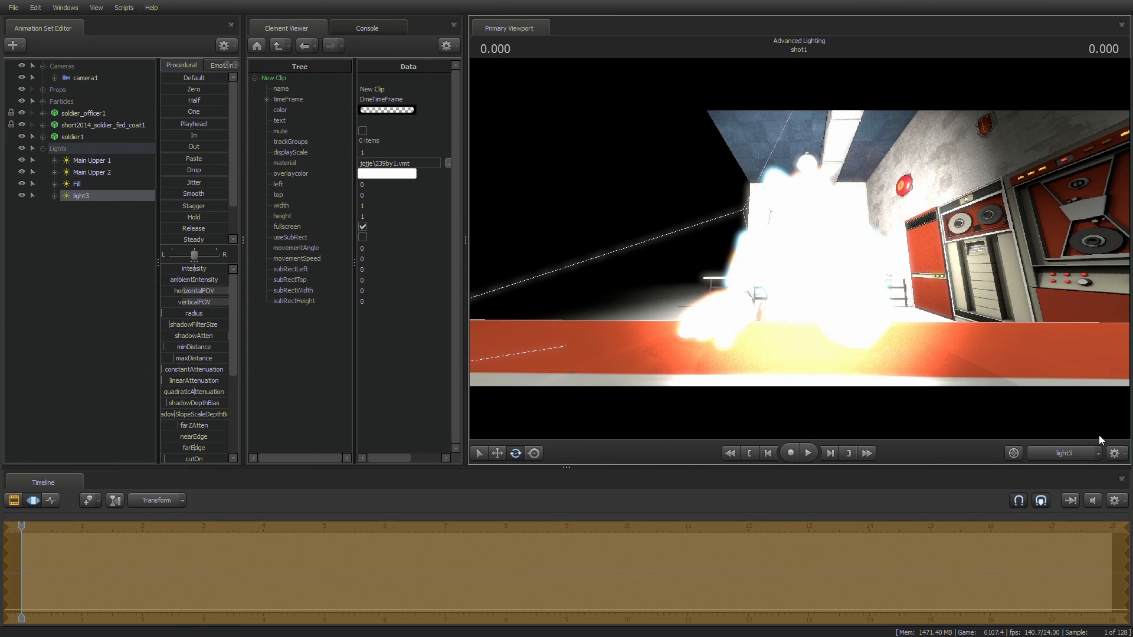
pyautogui.click(1070, 452)
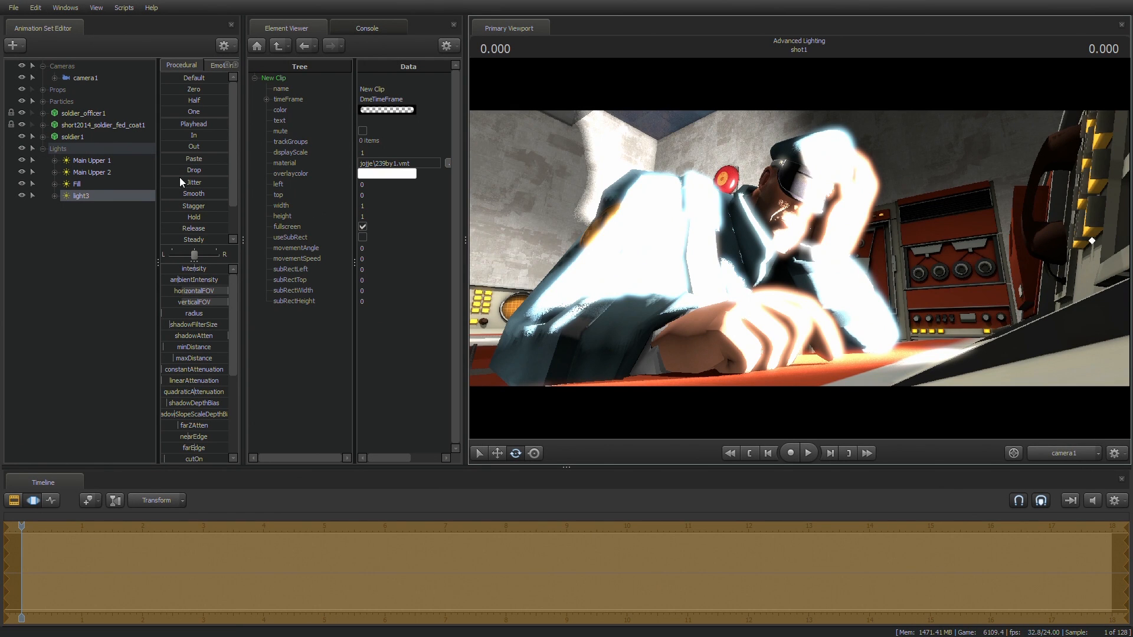
# Step: Dim light3 strongly, reduce its shadow filter size, minimise its shadow attenuation and increase its radius
pyautogui.moveTo(176, 325); pyautogui.dragTo(168, 325)
pyautogui.moveTo(204, 270); pyautogui.dragTo(178, 269)
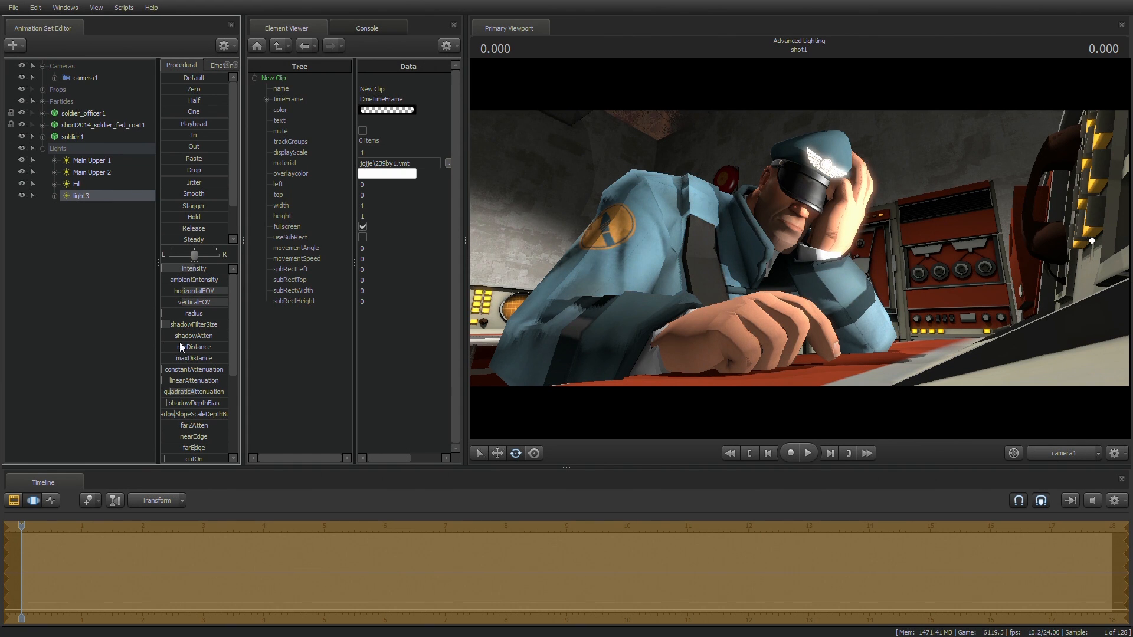
pyautogui.moveTo(172, 316); pyautogui.dragTo(161, 337)
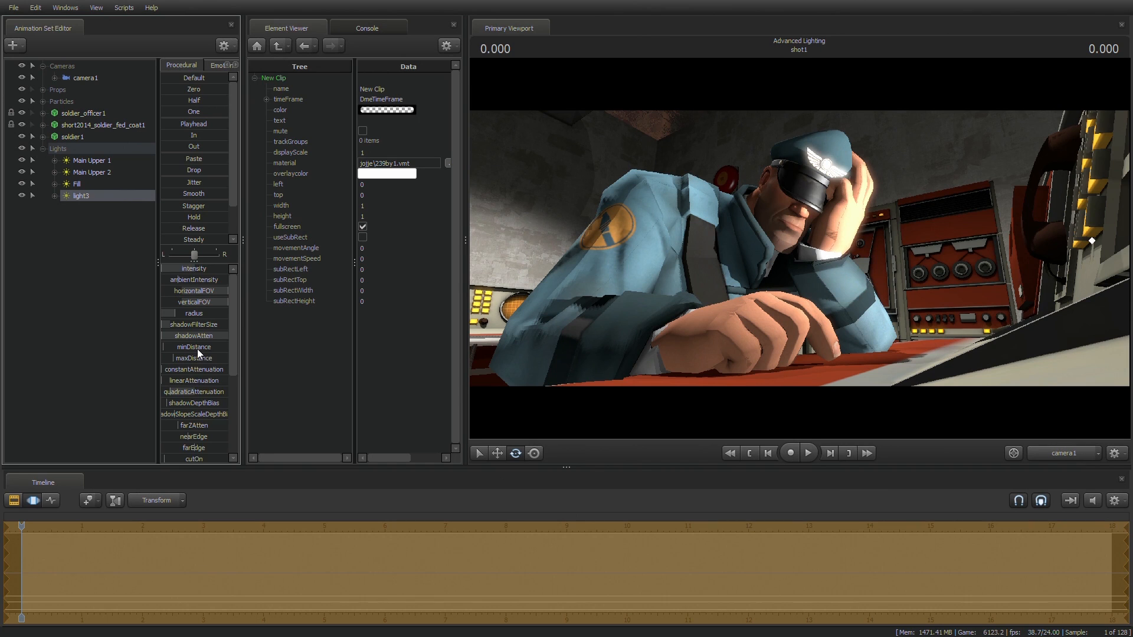
# Step: Tint light3 warm yellow by lowering green slightly and blue strongly, reduce its quadratic attenuation and preview the rendered shot
pyautogui.scroll(-1, 198, 350)
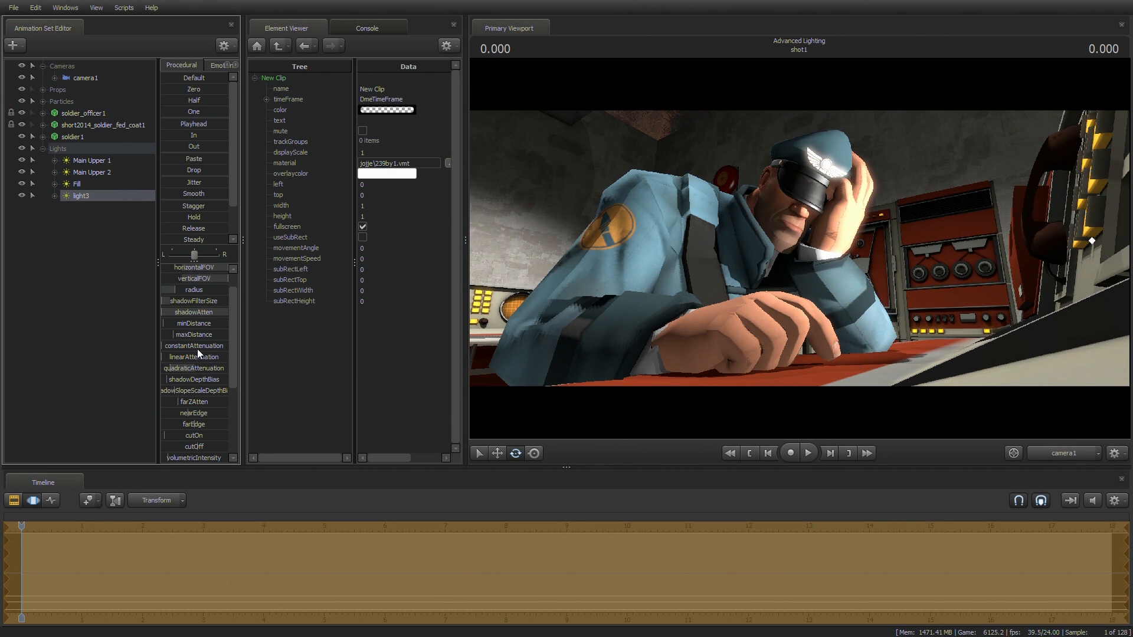
pyautogui.scroll(-5, 197, 349)
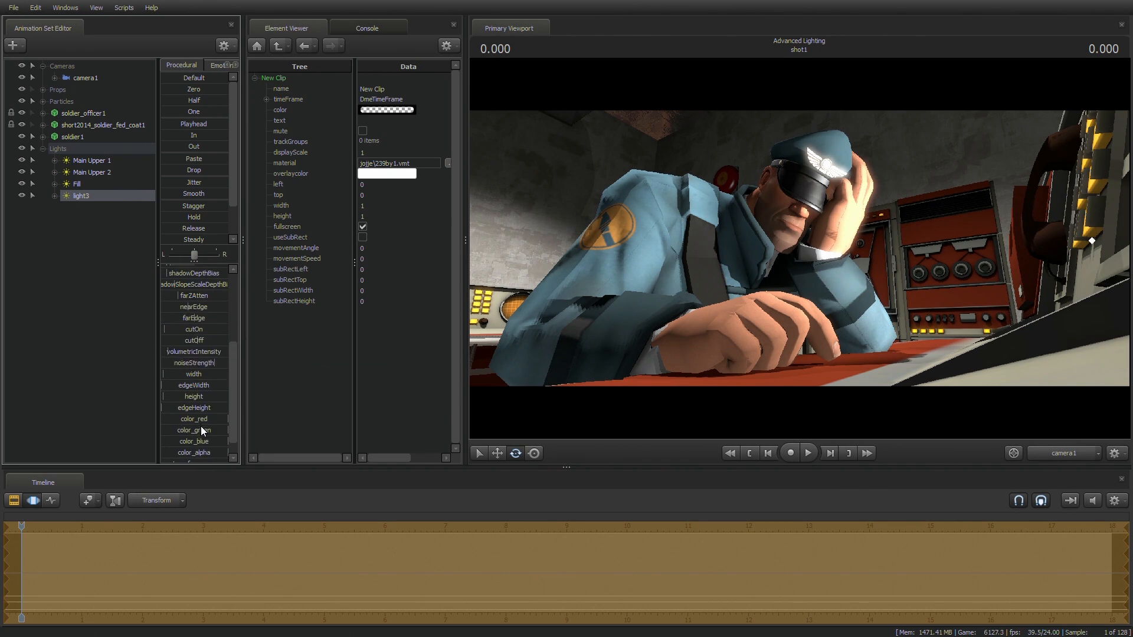
pyautogui.moveTo(214, 420)
pyautogui.mouseDown()
pyautogui.moveTo(171, 421)
pyautogui.moveTo(199, 412)
pyautogui.mouseUp()
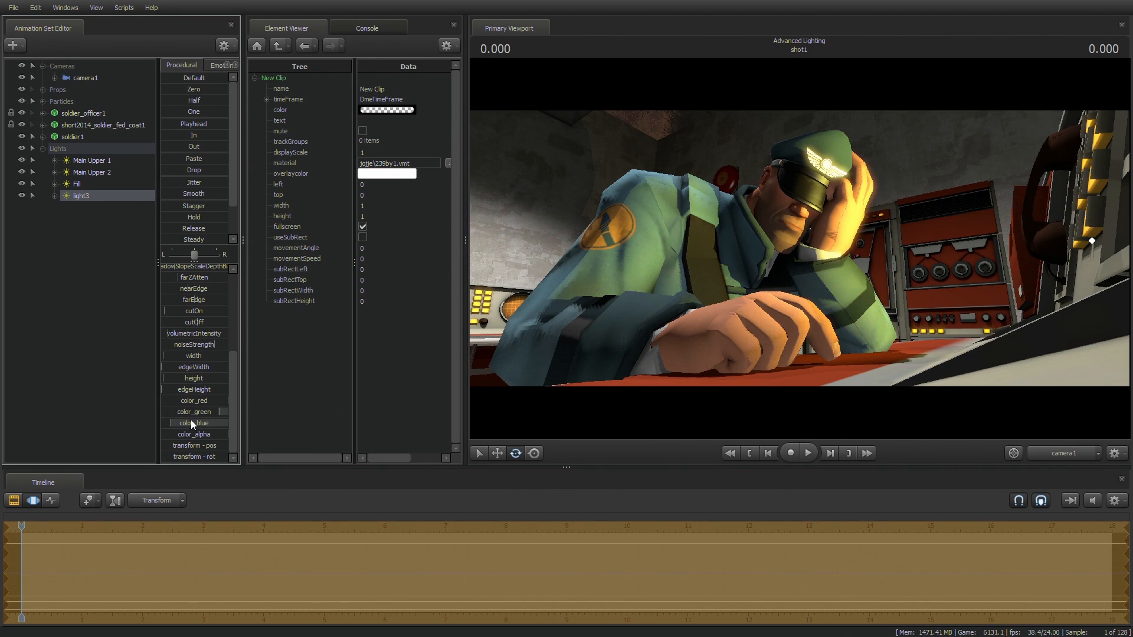
pyautogui.scroll(6, 193, 400)
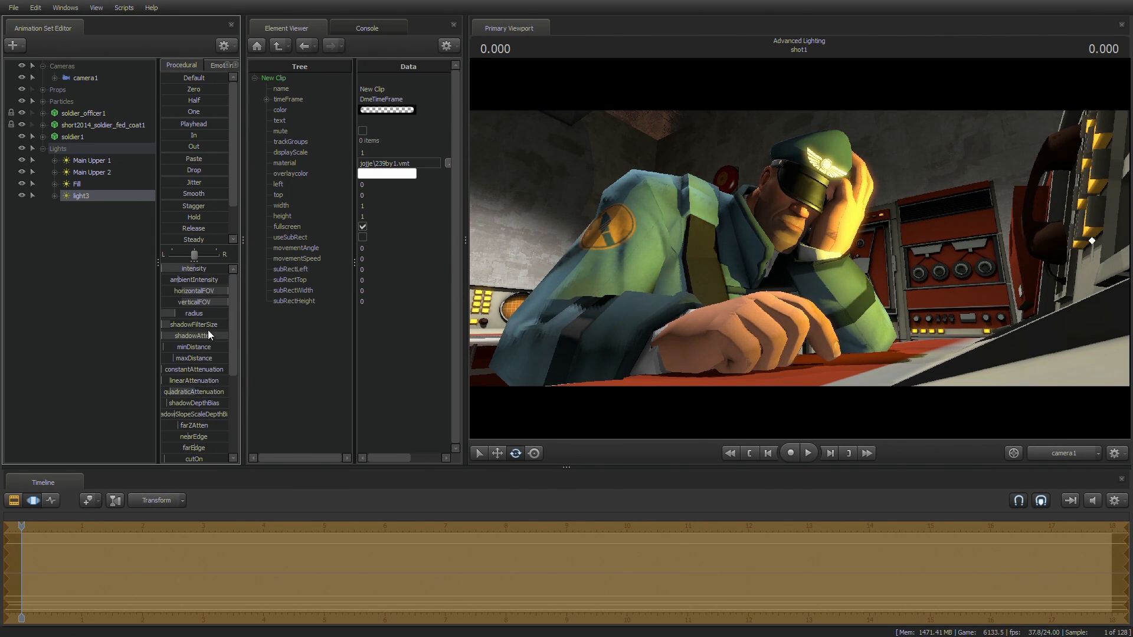
pyautogui.moveTo(170, 392); pyautogui.dragTo(165, 392)
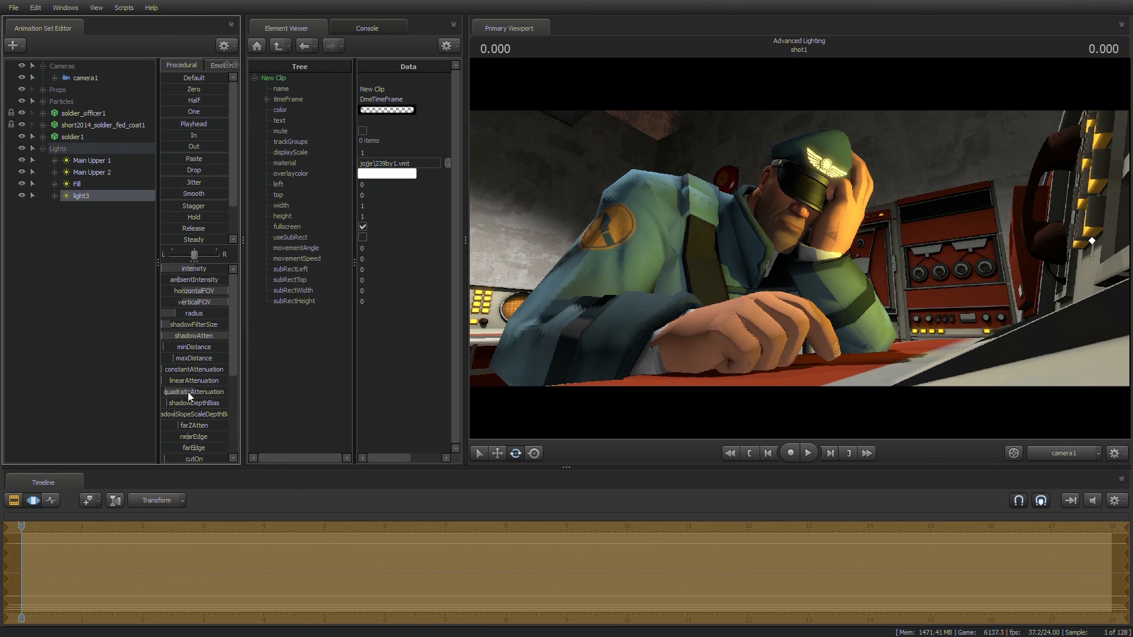
pyautogui.press('F1')
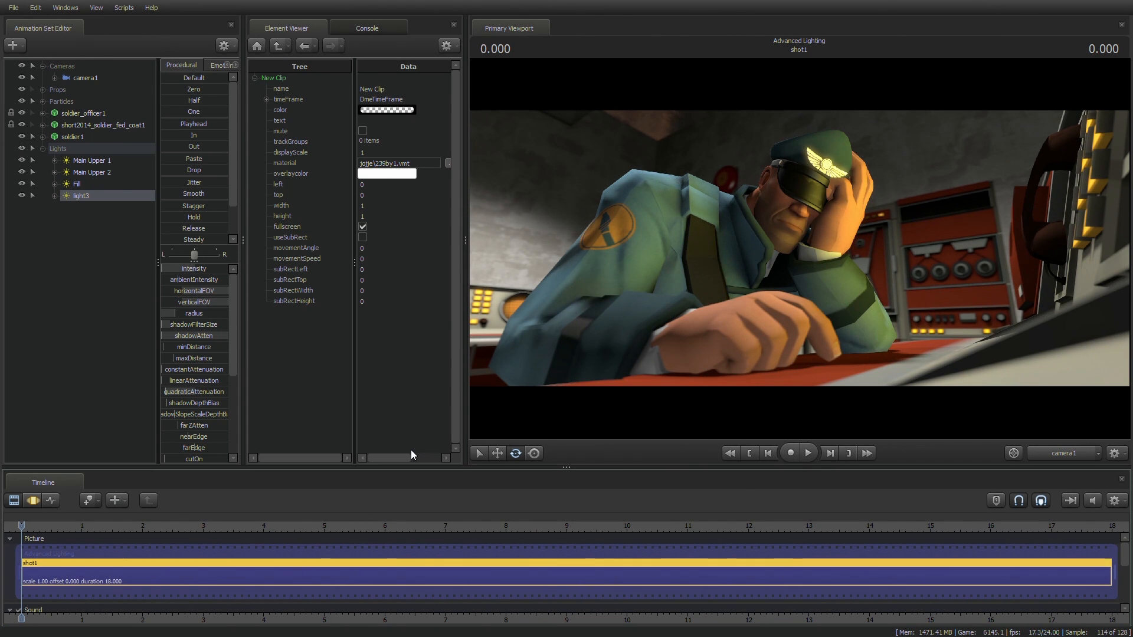
pyautogui.click(24, 501)
# Step: Rename light3 as Console Light
pyautogui.rightClick(81, 197)
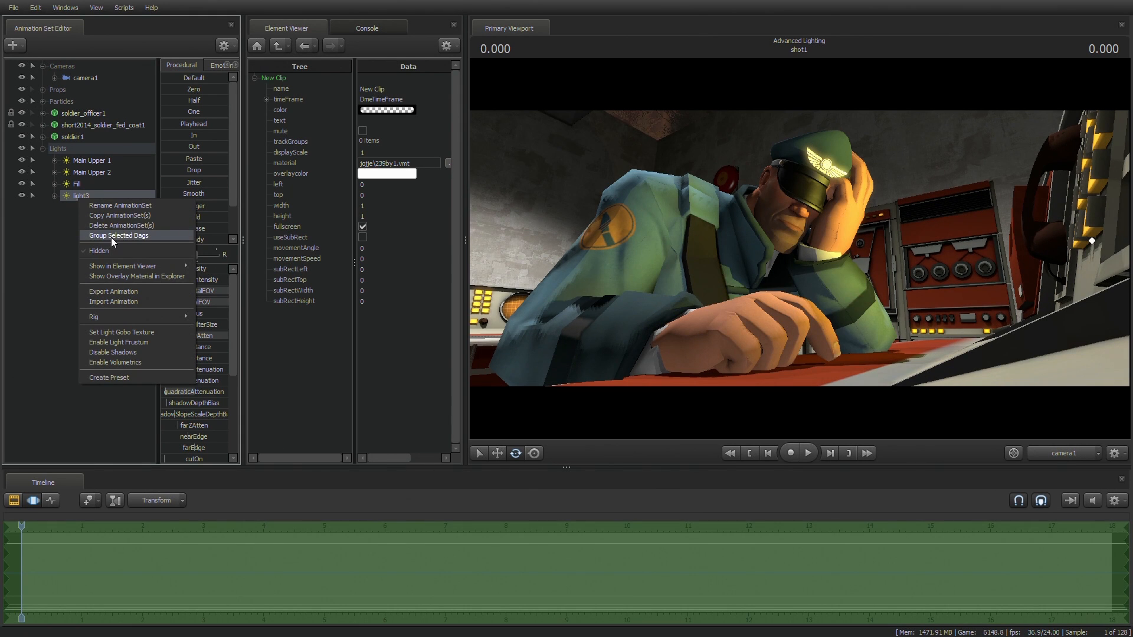
pyautogui.click(124, 205)
pyautogui.write('Con')
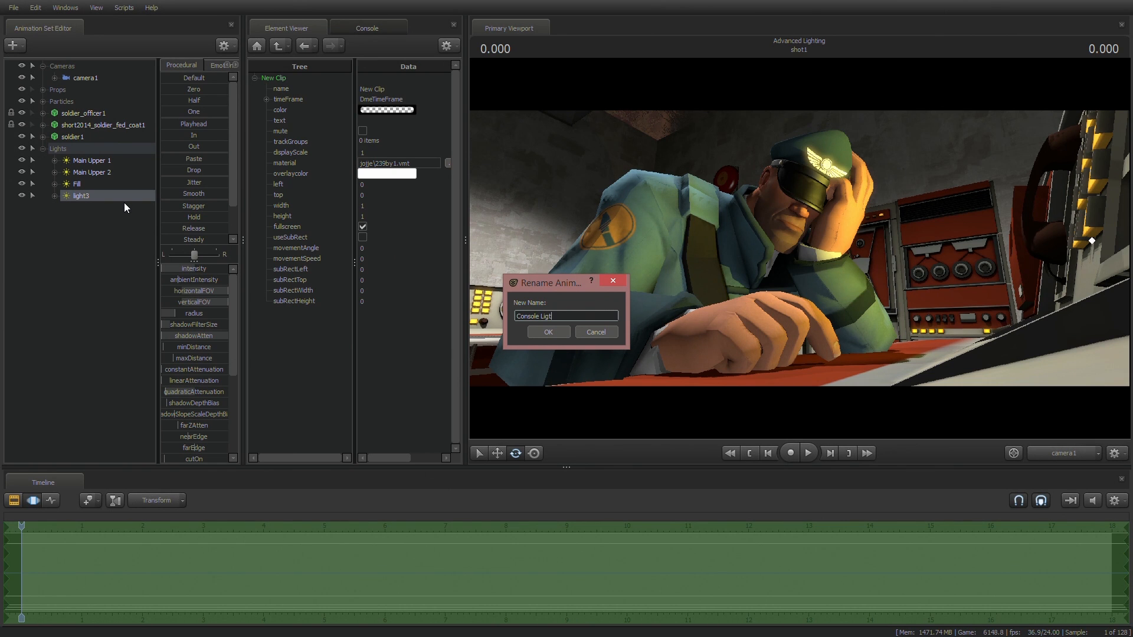
pyautogui.write('sole Light')
pyautogui.press('Return')
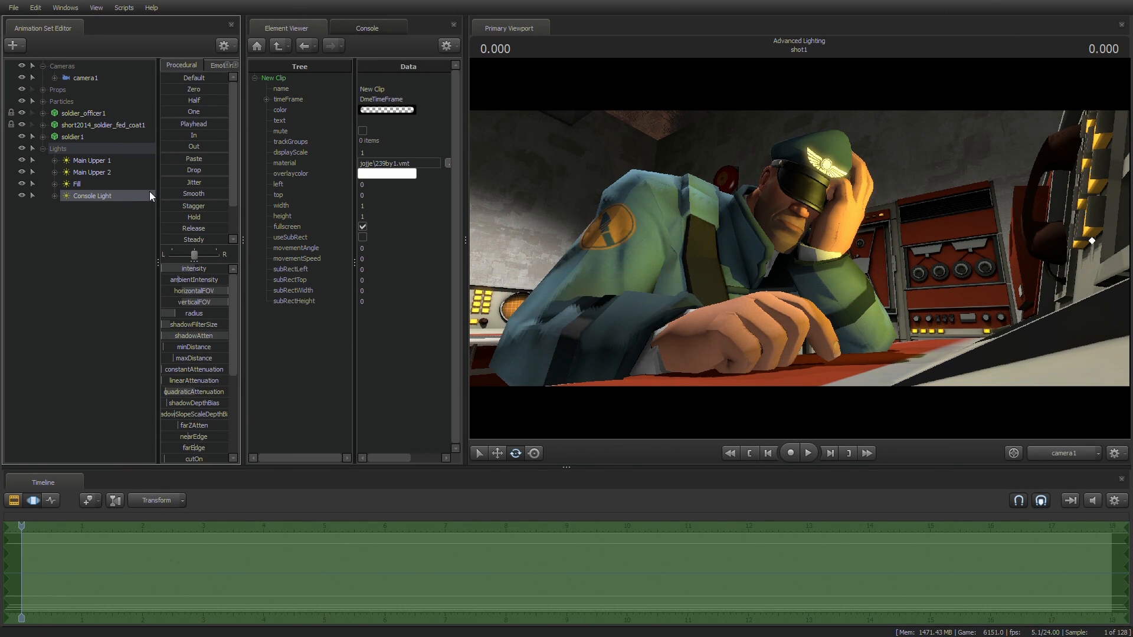
# Step: Examine the Console Light's placement in the room through the Work Camera, and return to camera1
pyautogui.click(1046, 456)
pyautogui.press('w')
pyautogui.moveTo(809, 271); pyautogui.dragTo(822, 226)
pyautogui.press('s')
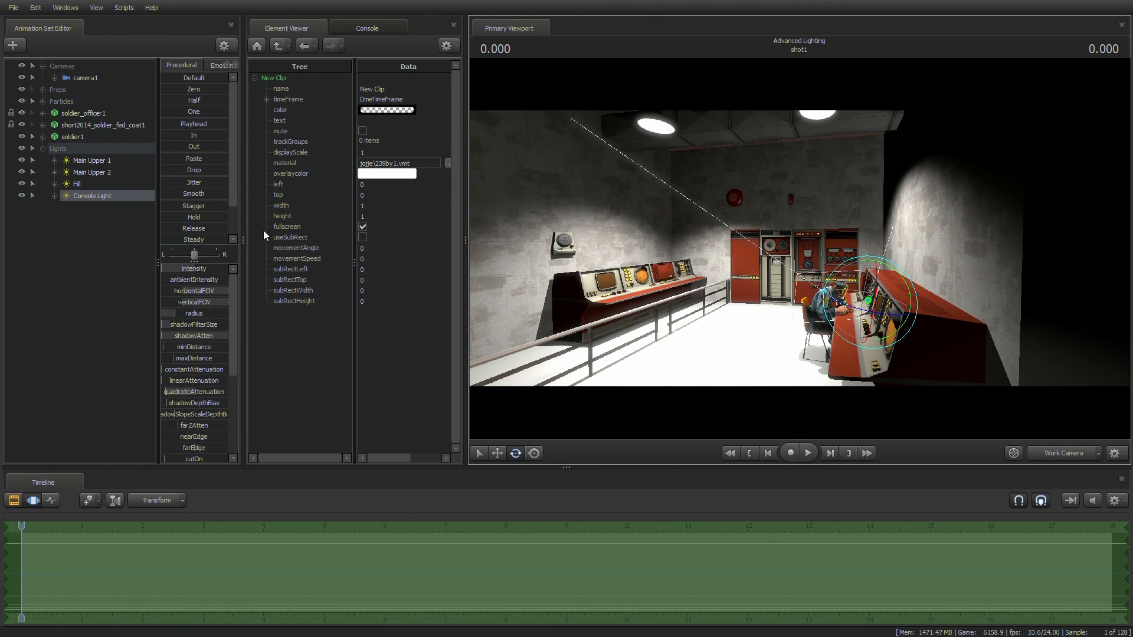
pyautogui.click(1054, 460)
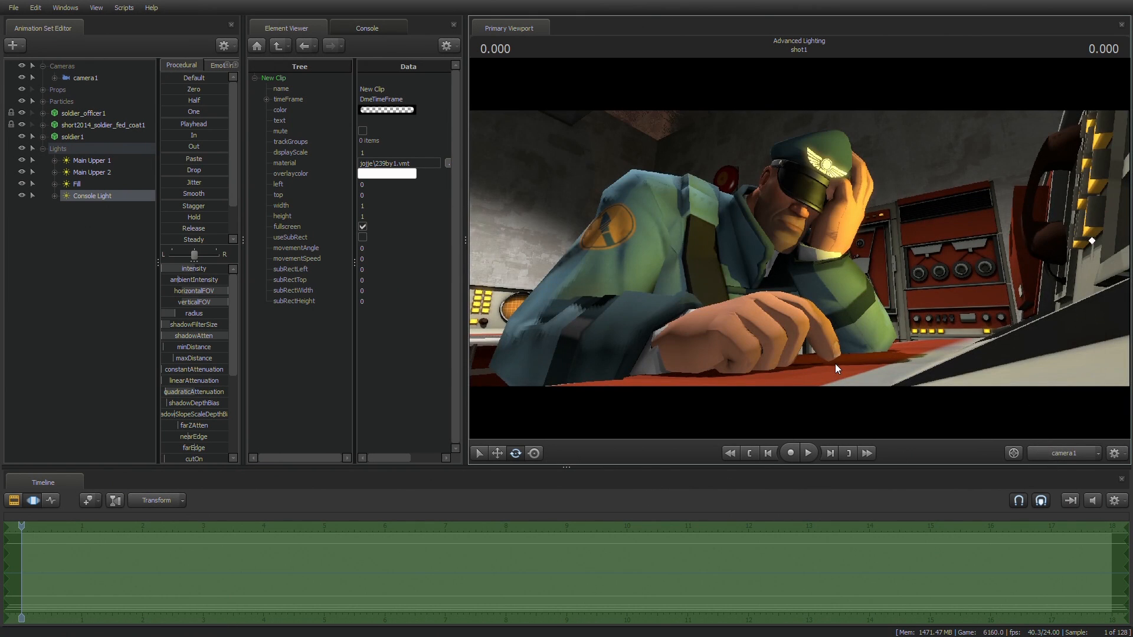
# Step: Create another light, position it beside the console aimed at the soldier, and view the result through camera1
pyautogui.rightClick(122, 264)
pyautogui.click(148, 282)
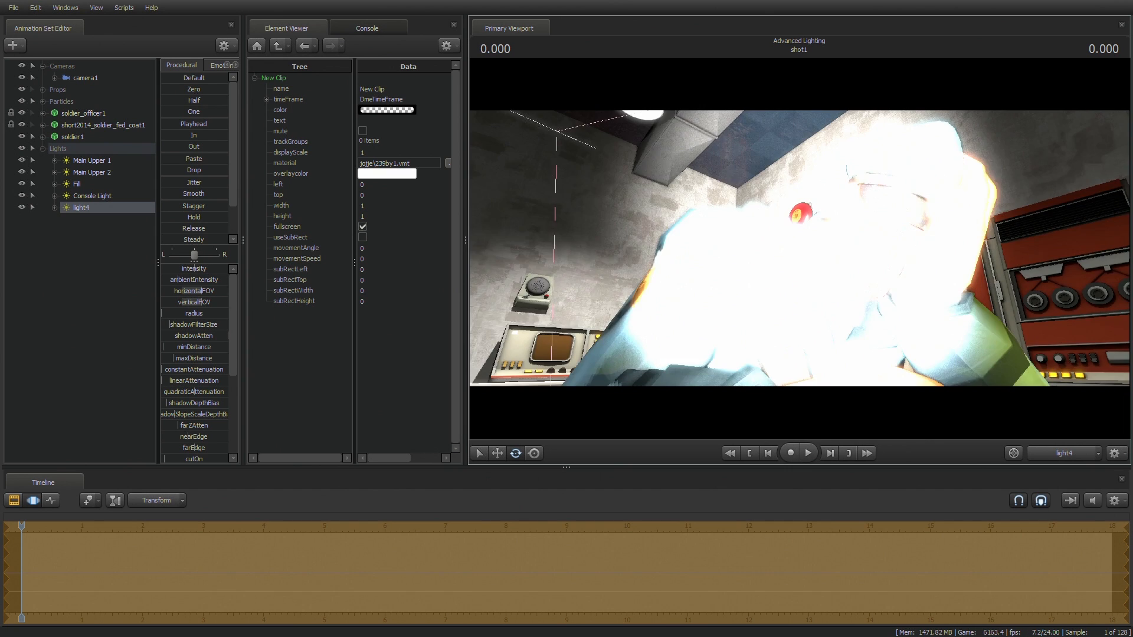
pyautogui.moveTo(800, 248); pyautogui.dragTo(924, 244)
pyautogui.press('w')
pyautogui.press('x')
pyautogui.click(1065, 452)
pyautogui.click(1066, 452)
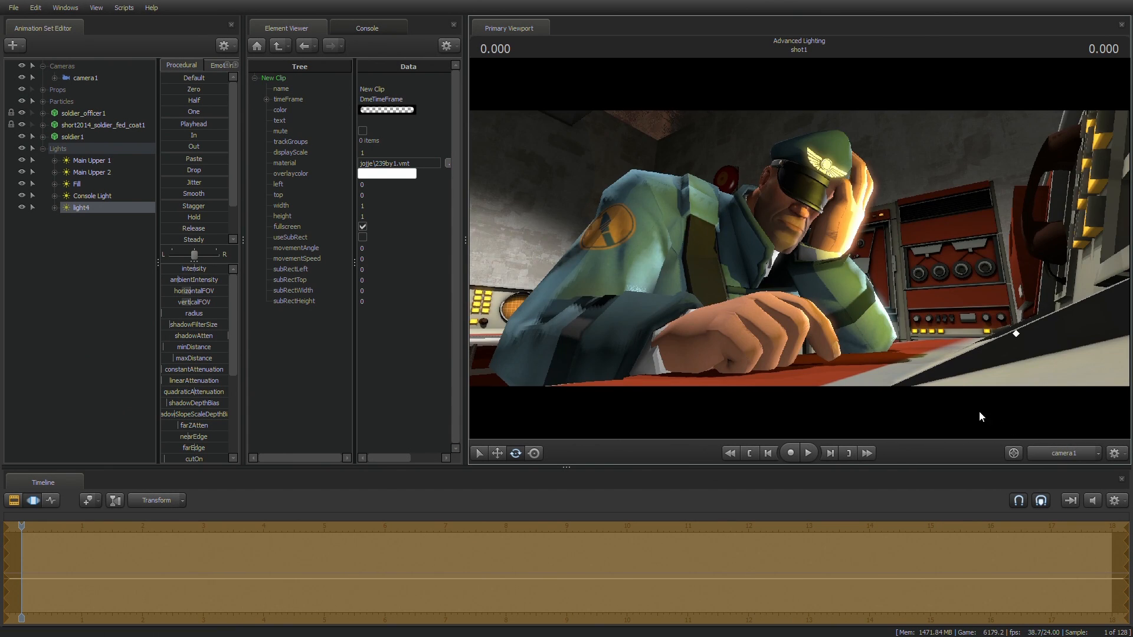
# Step: Minimise light4's shadow filter size and shadow attenuation, adjust its radius, and preview the rendered shot
pyautogui.moveTo(191, 325); pyautogui.dragTo(171, 336)
pyautogui.click(172, 312)
pyautogui.click(33, 501)
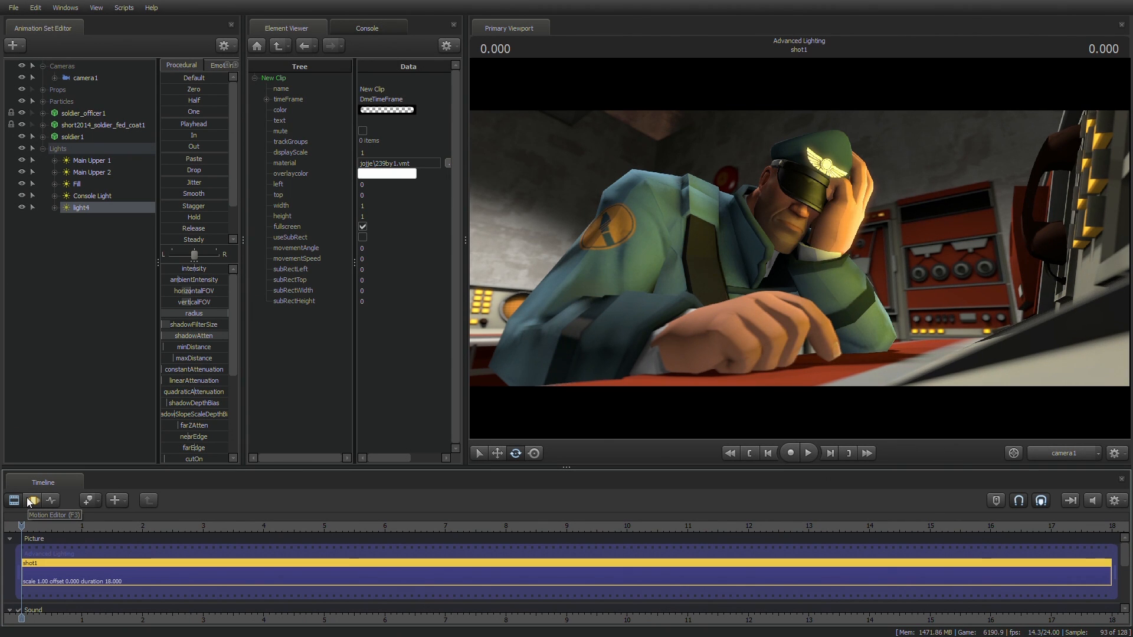
pyautogui.click(28, 500)
# Step: Move light4 behind the soldier so it shines on the console, and lower its intensity against the camera1 view
pyautogui.doubleClick(72, 208)
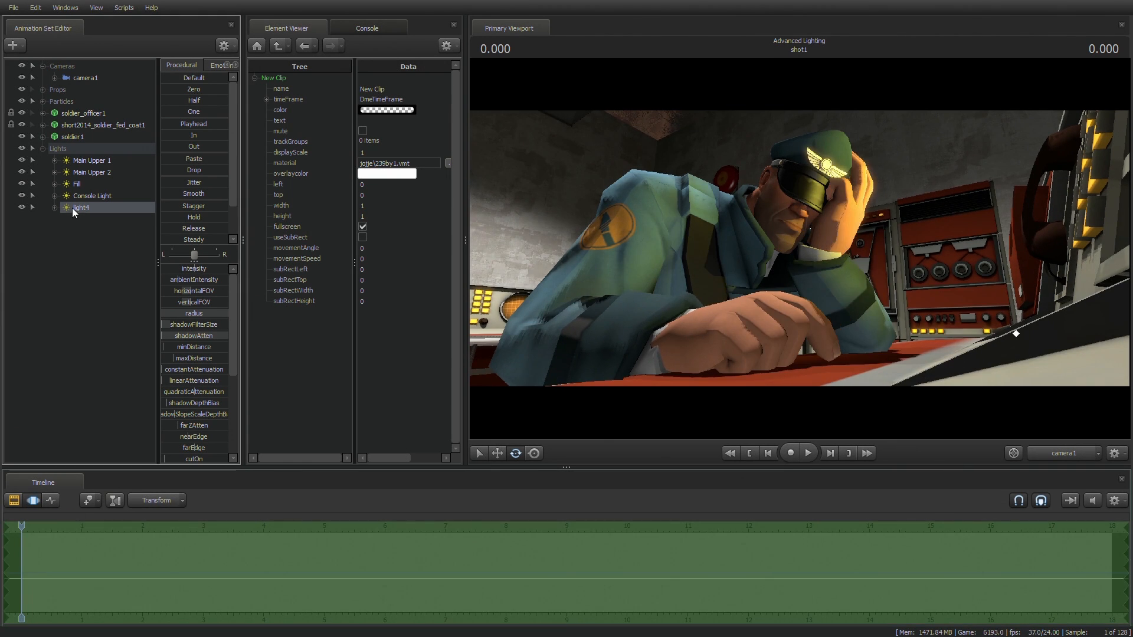
pyautogui.click(83, 208)
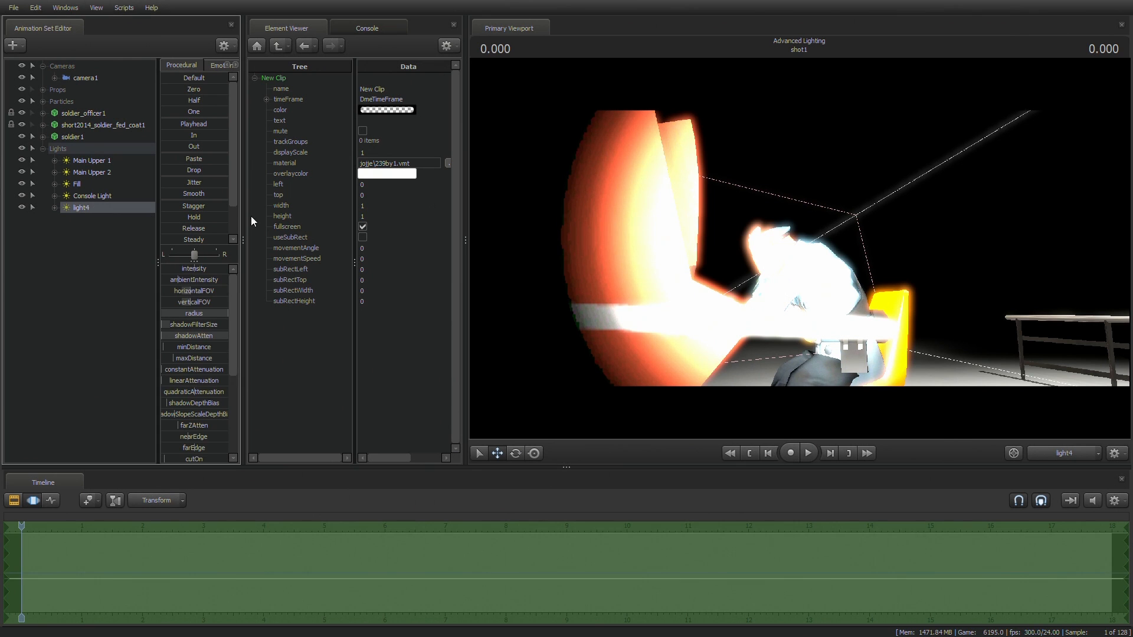
pyautogui.moveTo(800, 249)
pyautogui.mouseDown()
pyautogui.moveTo(700, 263)
pyautogui.moveTo(702, 295)
pyautogui.moveTo(720, 260)
pyautogui.moveTo(802, 253)
pyautogui.mouseUp()
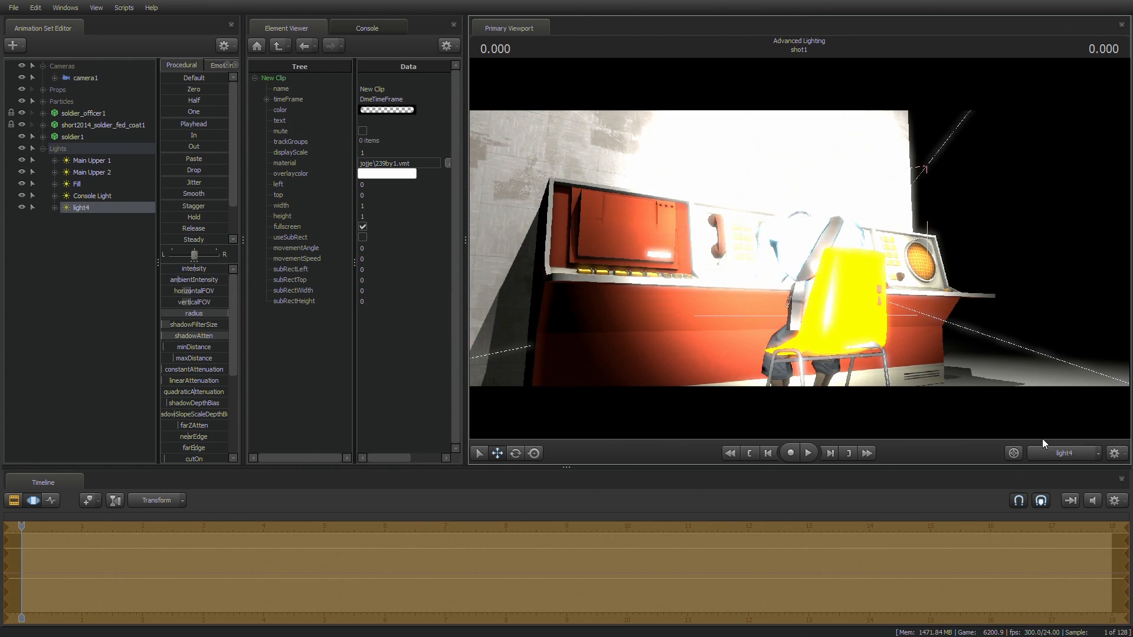
pyautogui.click(1062, 451)
pyautogui.click(1062, 451)
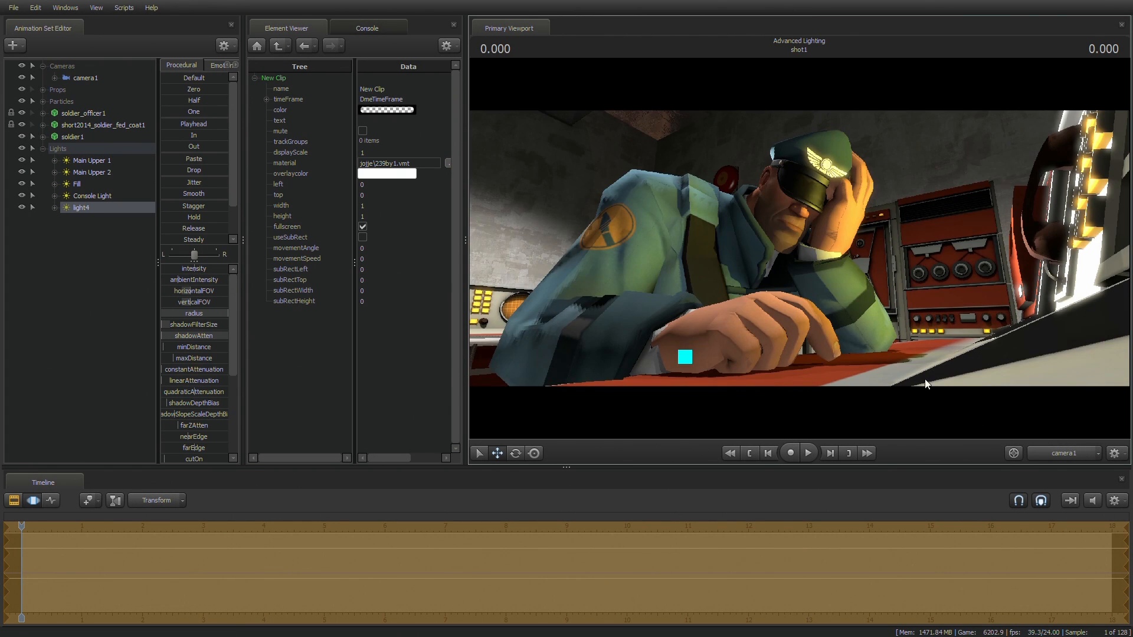
pyautogui.click(15, 500)
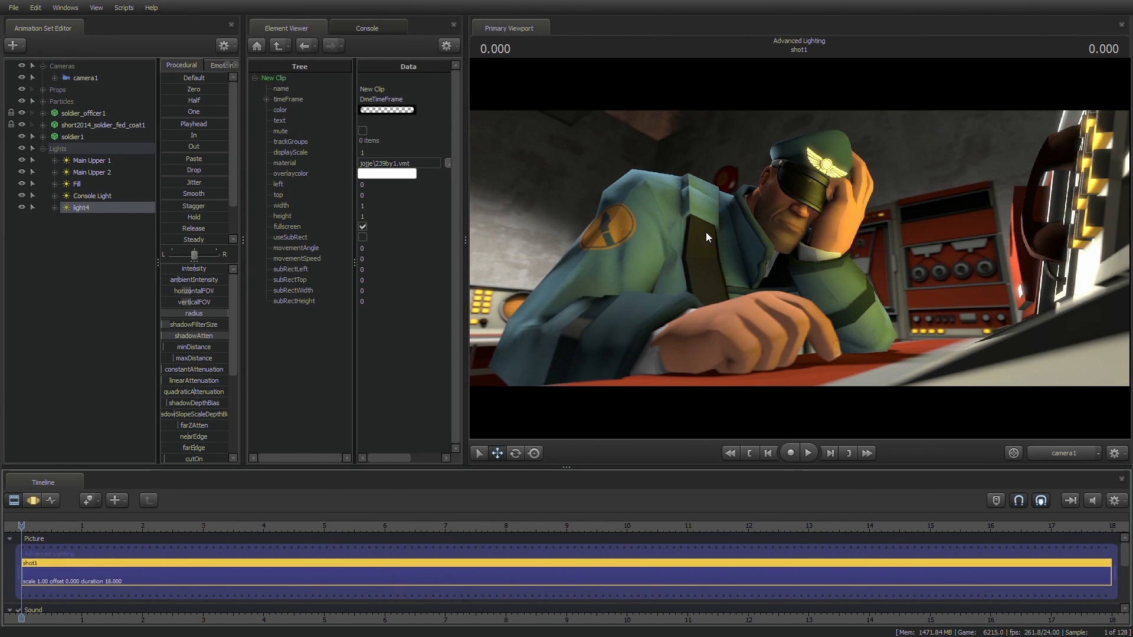
pyautogui.moveTo(194, 269); pyautogui.dragTo(172, 267)
pyautogui.click(33, 501)
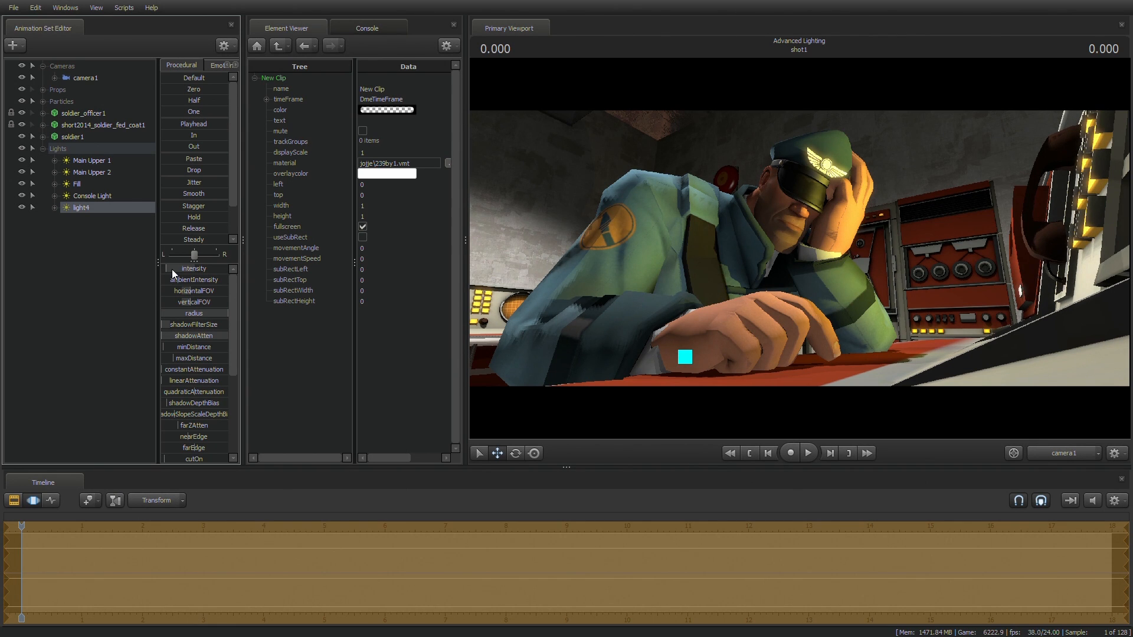
# Step: Raise light4 and aim it down over the soldier and the whole console, and preview the render from camera1
pyautogui.doubleClick(88, 209)
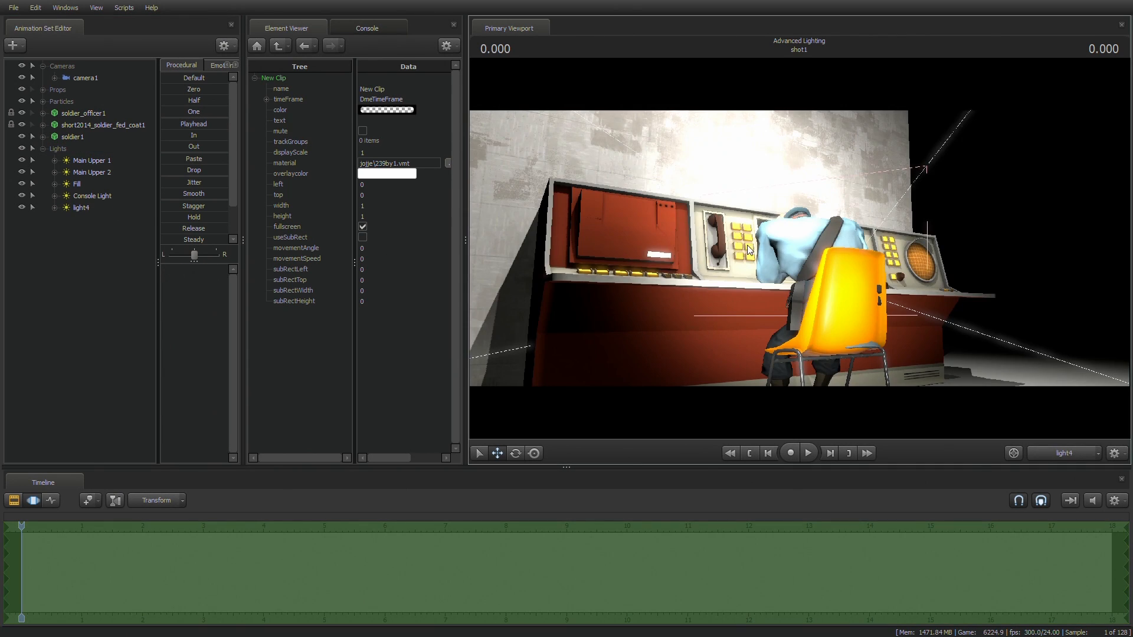
pyautogui.moveTo(768, 248); pyautogui.dragTo(829, 318)
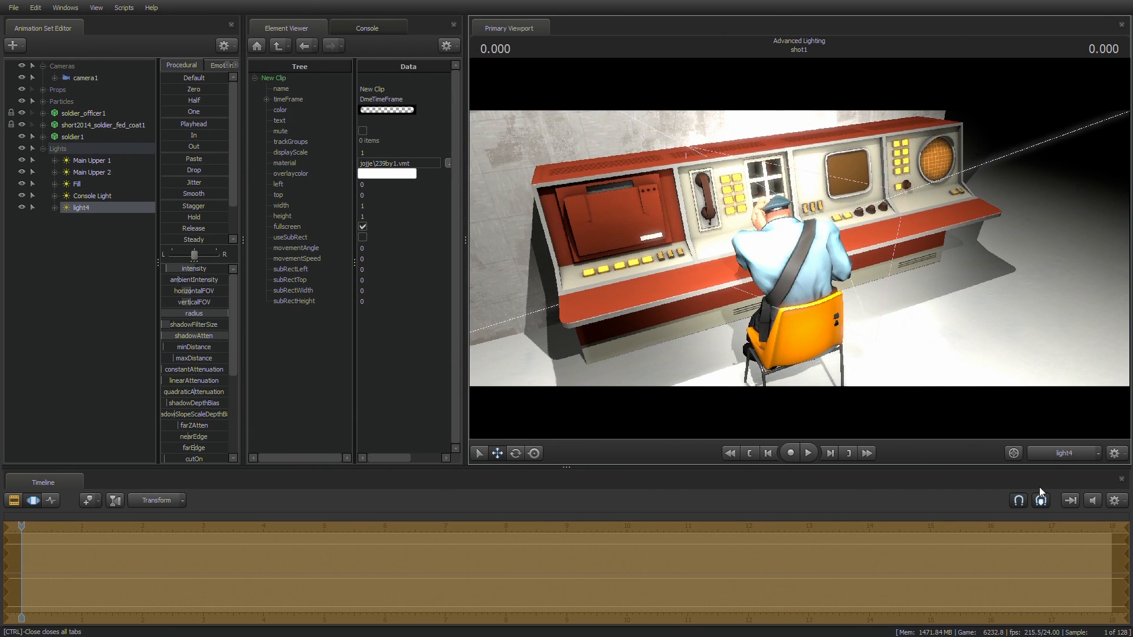
pyautogui.click(1050, 455)
pyautogui.click(1051, 455)
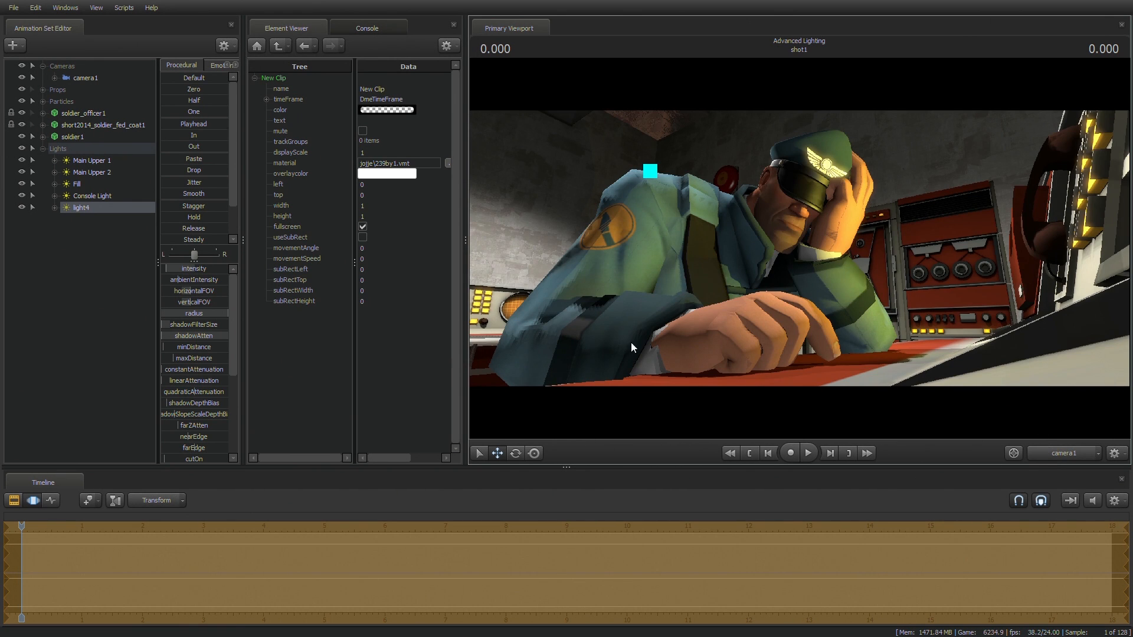
pyautogui.click(14, 501)
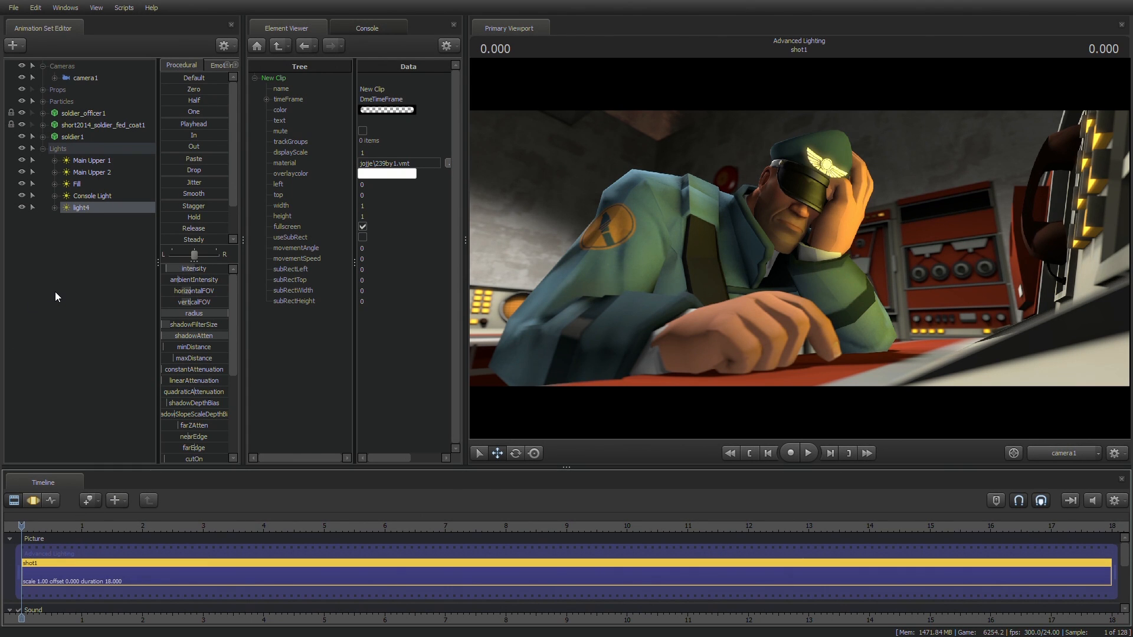
# Step: Rename light4 as Rim
pyautogui.rightClick(81, 208)
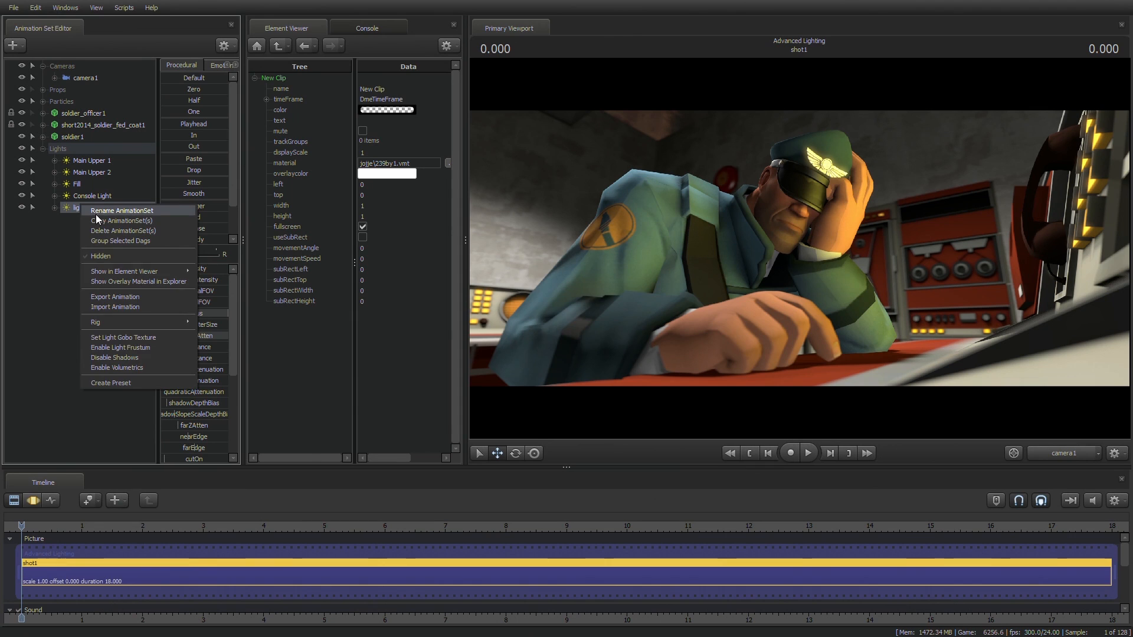
pyautogui.click(96, 213)
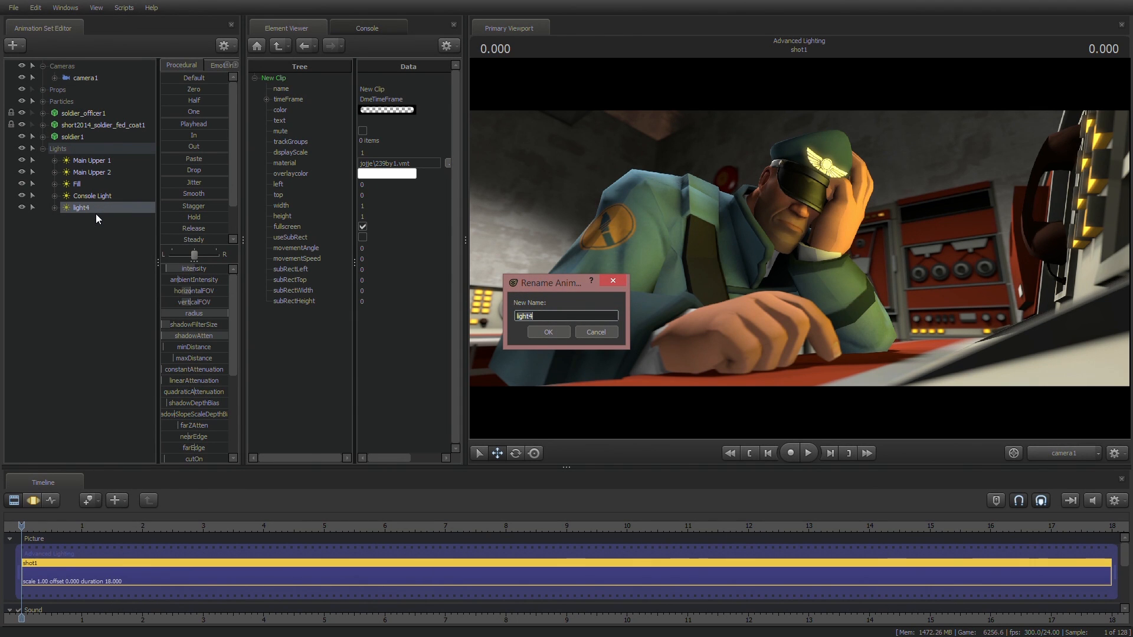
pyautogui.write('Rim')
pyautogui.press('Return')
pyautogui.click(105, 226)
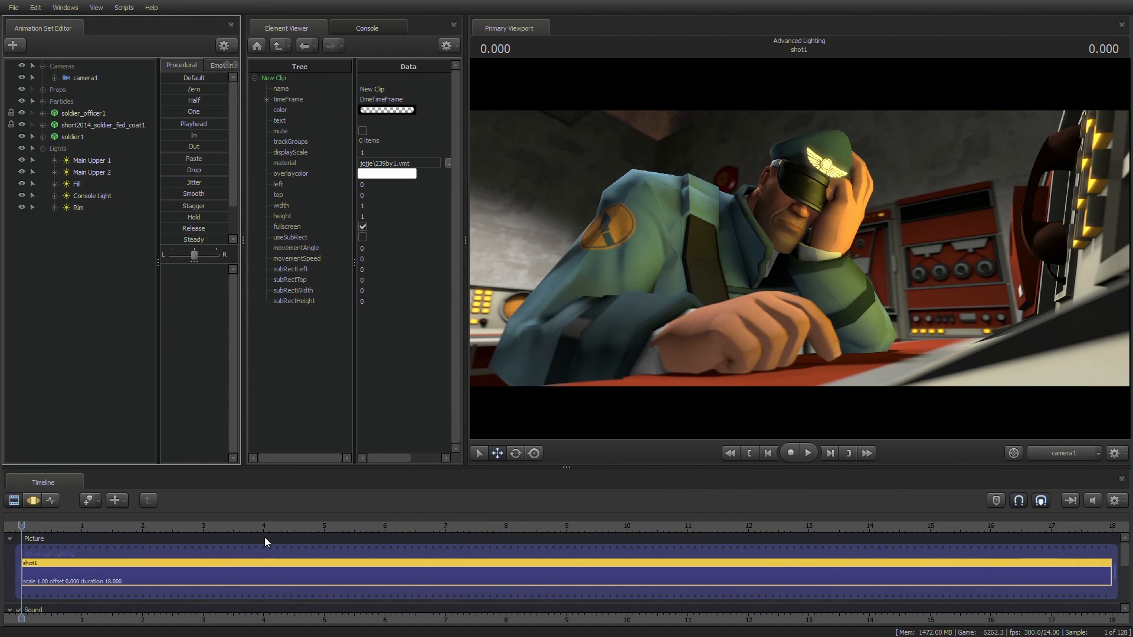
# Step: Mute the timeline audio, and at 8.583 seconds, during the spark burst, create a new light named Spark
pyautogui.click(1093, 500)
pyautogui.moveTo(362, 522); pyautogui.dragTo(541, 533)
pyautogui.rightClick(132, 275)
pyautogui.click(122, 265)
pyautogui.rightClick(84, 220)
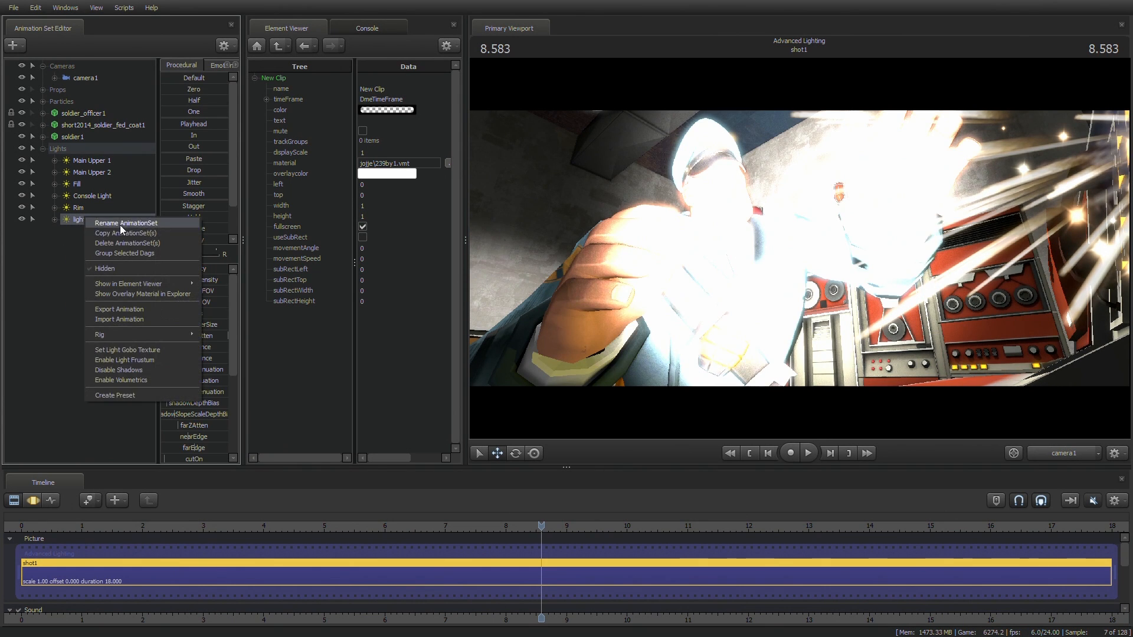
pyautogui.click(131, 223)
pyautogui.write('Spark')
pyautogui.press('Return')
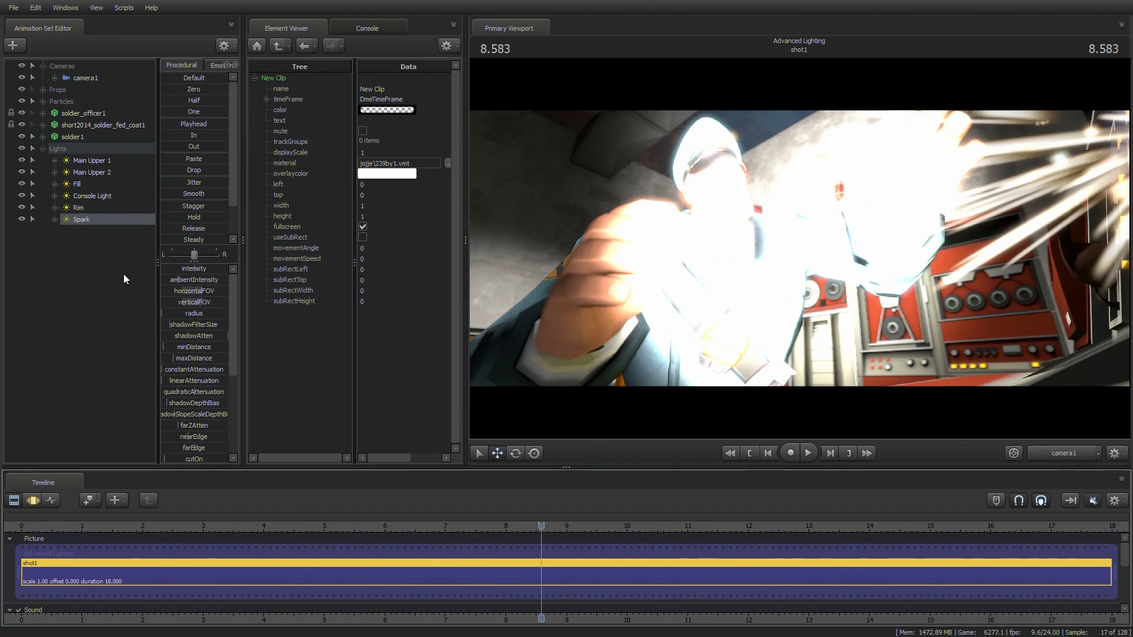
# Step: Hide the Spark light and move it to the origin of the spark burst at the console, using the work camera
pyautogui.click(86, 221)
pyautogui.moveTo(87, 221); pyautogui.dragTo(983, 236)
pyautogui.scroll(-5, 903, 236)
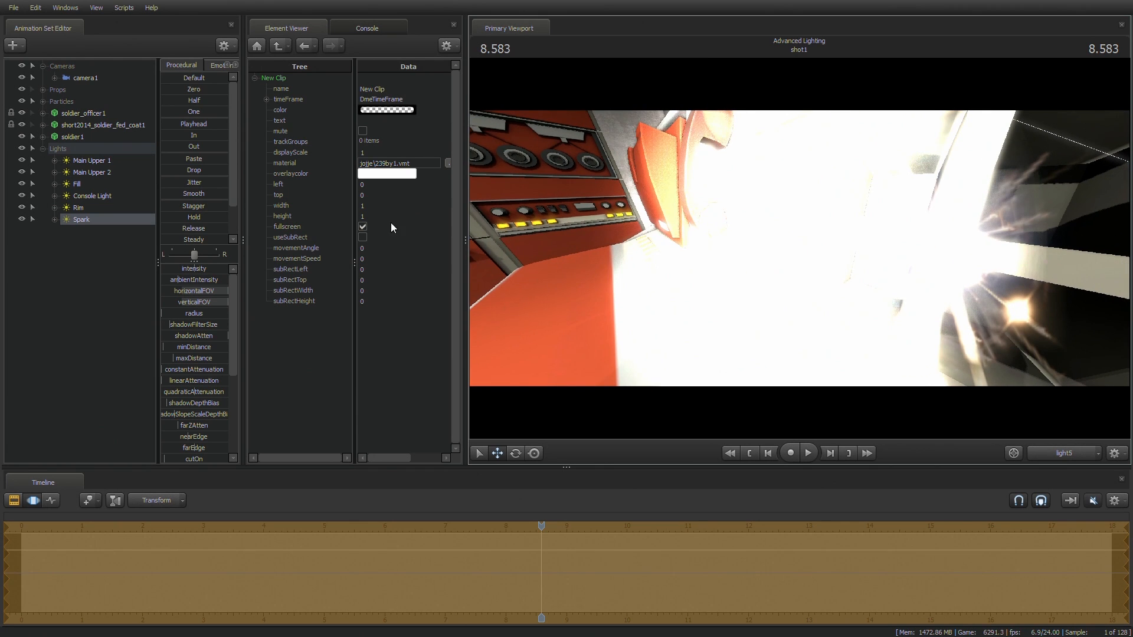
pyautogui.click(22, 220)
pyautogui.moveTo(815, 248)
pyautogui.mouseDown()
pyautogui.moveTo(894, 243)
pyautogui.moveTo(822, 264)
pyautogui.mouseUp()
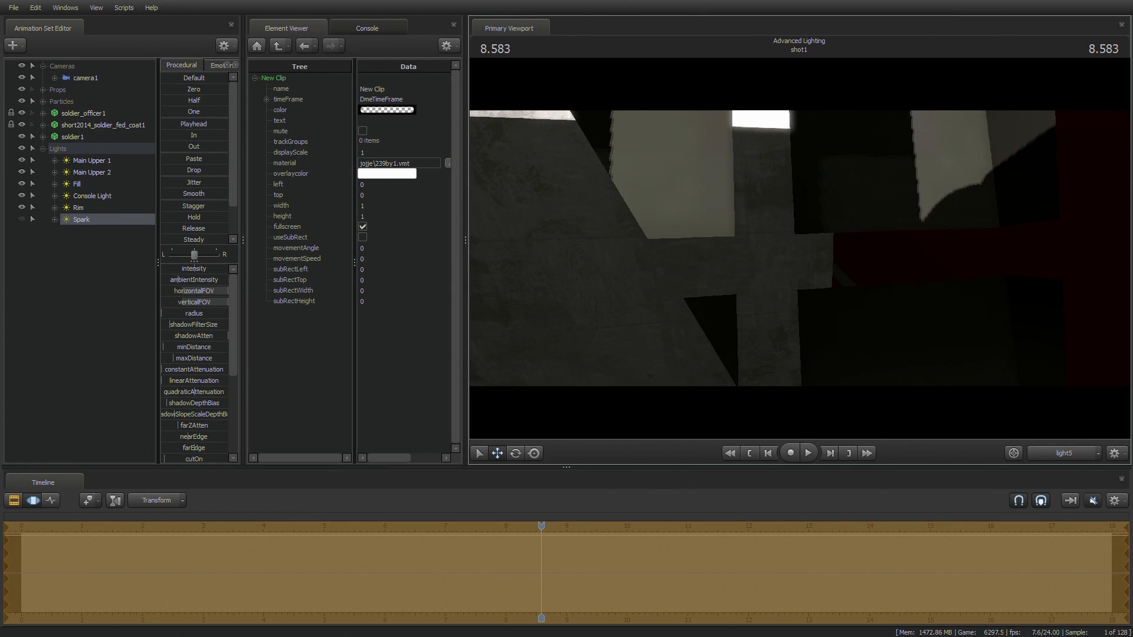
pyautogui.click(1069, 454)
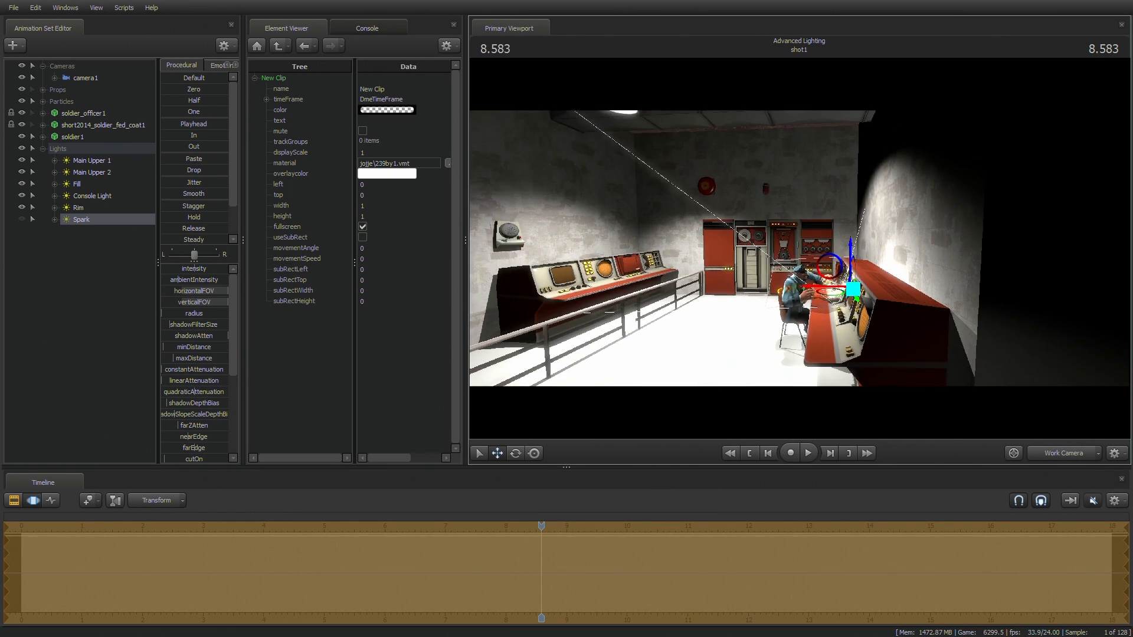
pyautogui.press('w')
pyautogui.moveTo(786, 244); pyautogui.dragTo(763, 235)
pyautogui.moveTo(822, 280); pyautogui.dragTo(785, 287)
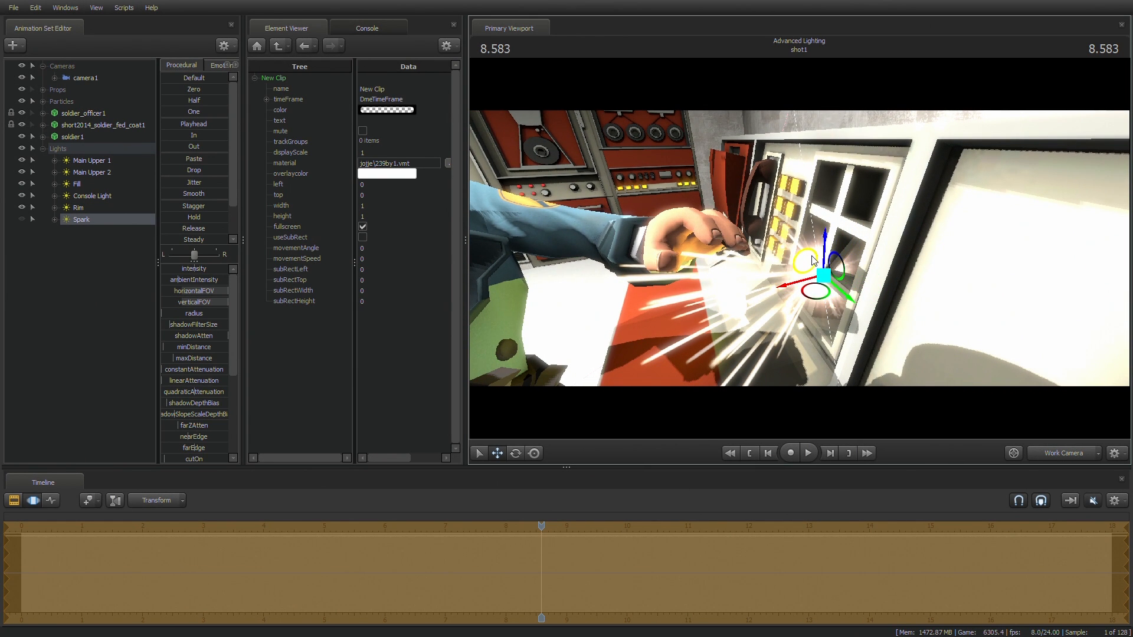
# Step: Aim the Spark light from the console at the soldier, unhide it, and view the result through camera1
pyautogui.press('e')
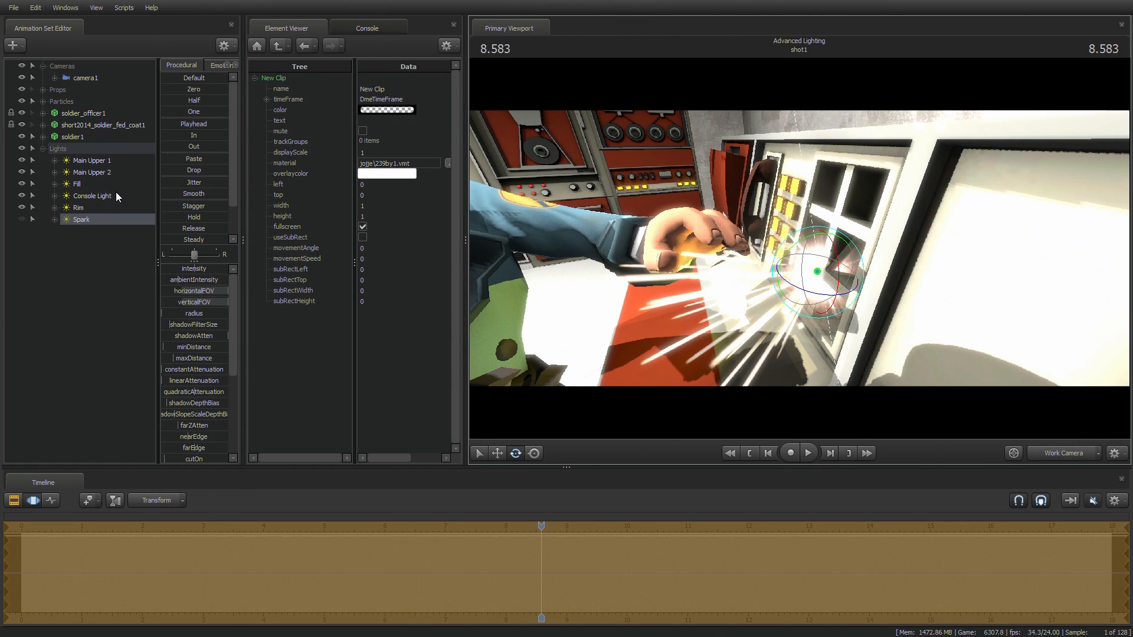
pyautogui.moveTo(91, 218); pyautogui.dragTo(877, 254)
pyautogui.click(755, 272)
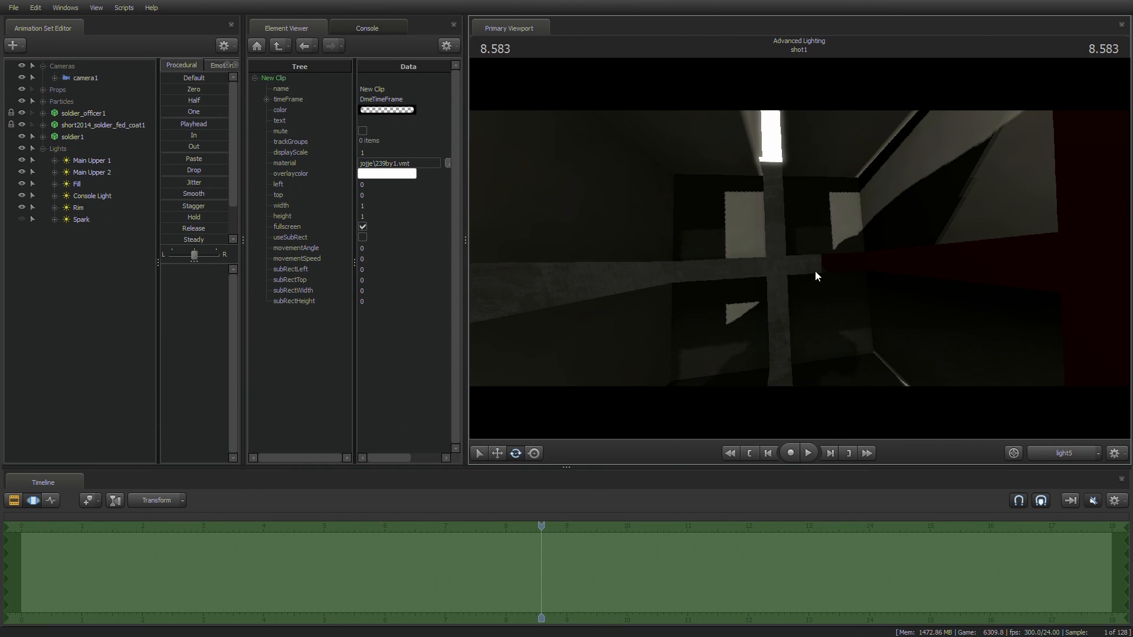
pyautogui.click(94, 222)
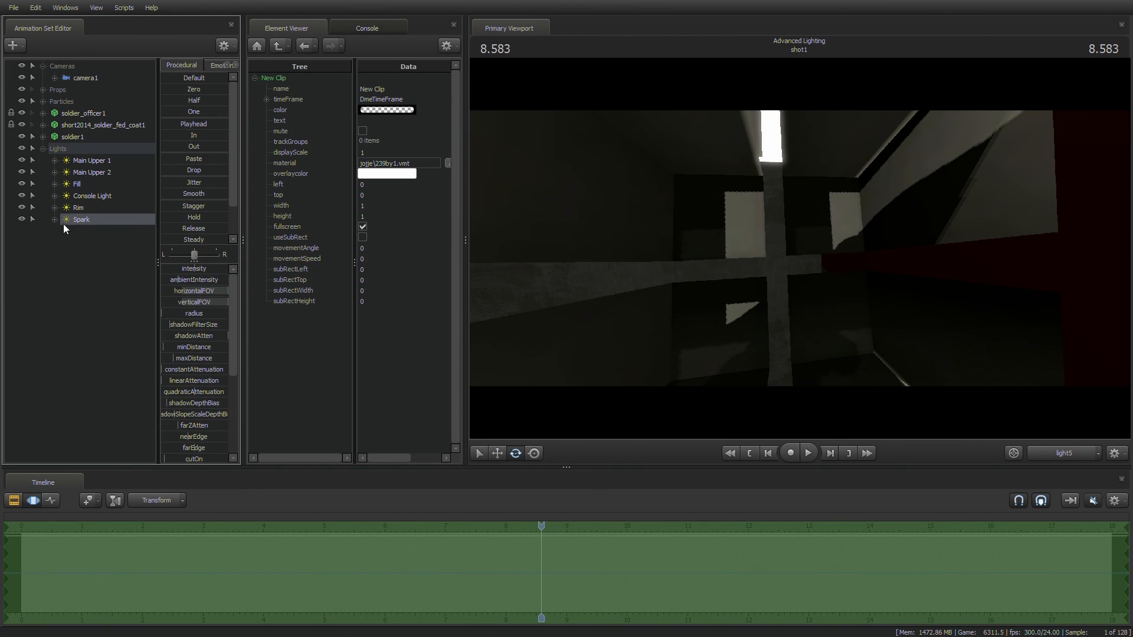
pyautogui.moveTo(791, 248); pyautogui.dragTo(862, 255)
pyautogui.click(1045, 453)
pyautogui.click(1045, 452)
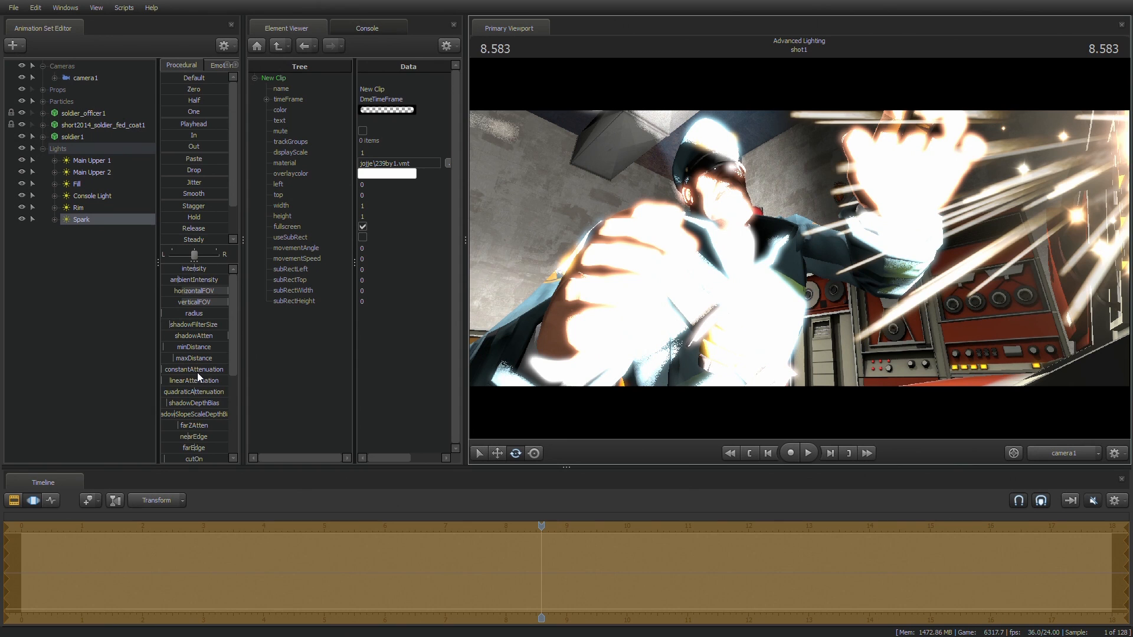
# Step: Shift the Spark light's colour to a cooler, bluish tint and minimise its shadow attenuation
pyautogui.scroll(-4, 192, 345)
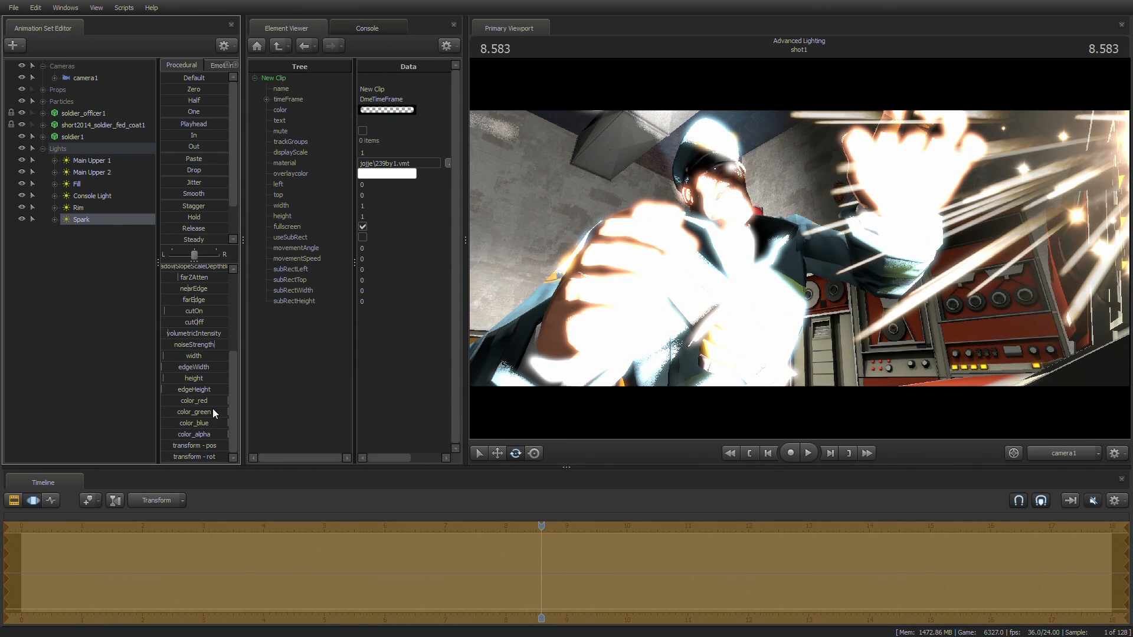
pyautogui.moveTo(211, 409)
pyautogui.mouseDown()
pyautogui.moveTo(181, 409)
pyautogui.moveTo(205, 409)
pyautogui.moveTo(189, 409)
pyautogui.moveTo(200, 401)
pyautogui.mouseUp()
pyautogui.scroll(4, 196, 390)
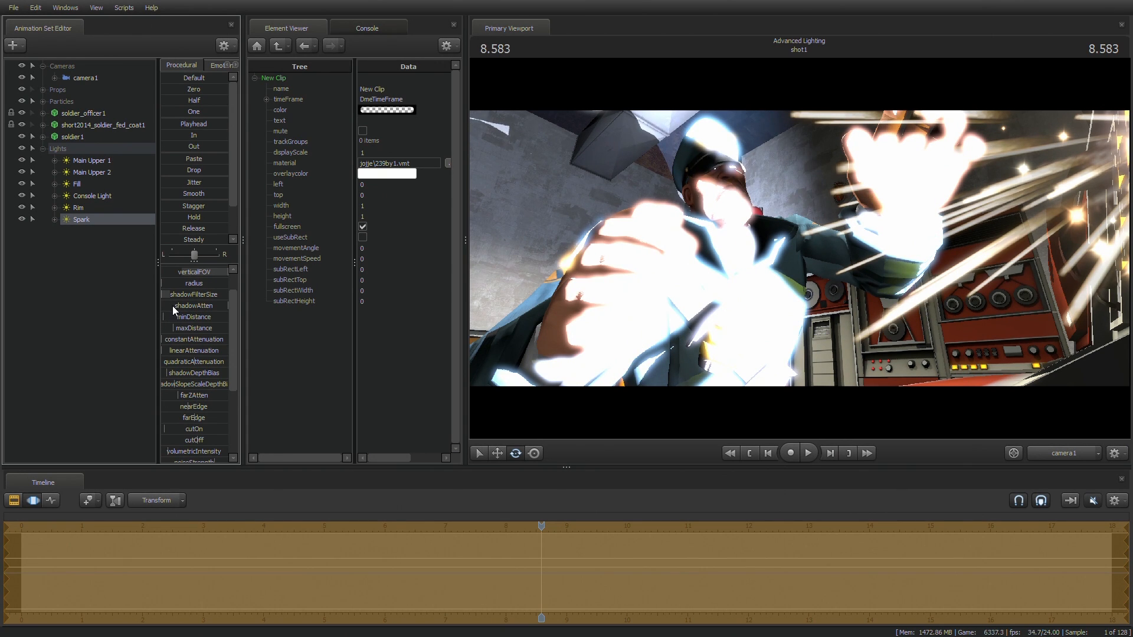
pyautogui.moveTo(191, 303); pyautogui.dragTo(110, 324)
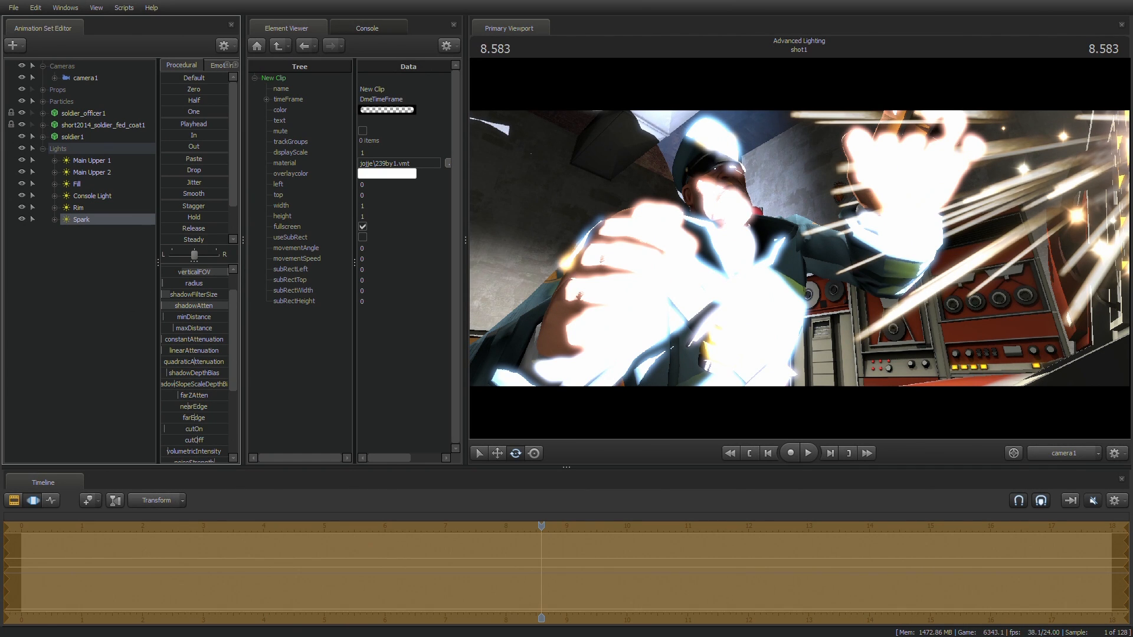
# Step: Lower the Spark light's intensity until the soldier is no longer overexposed, and preview the rendered frame
pyautogui.scroll(1, 180, 306)
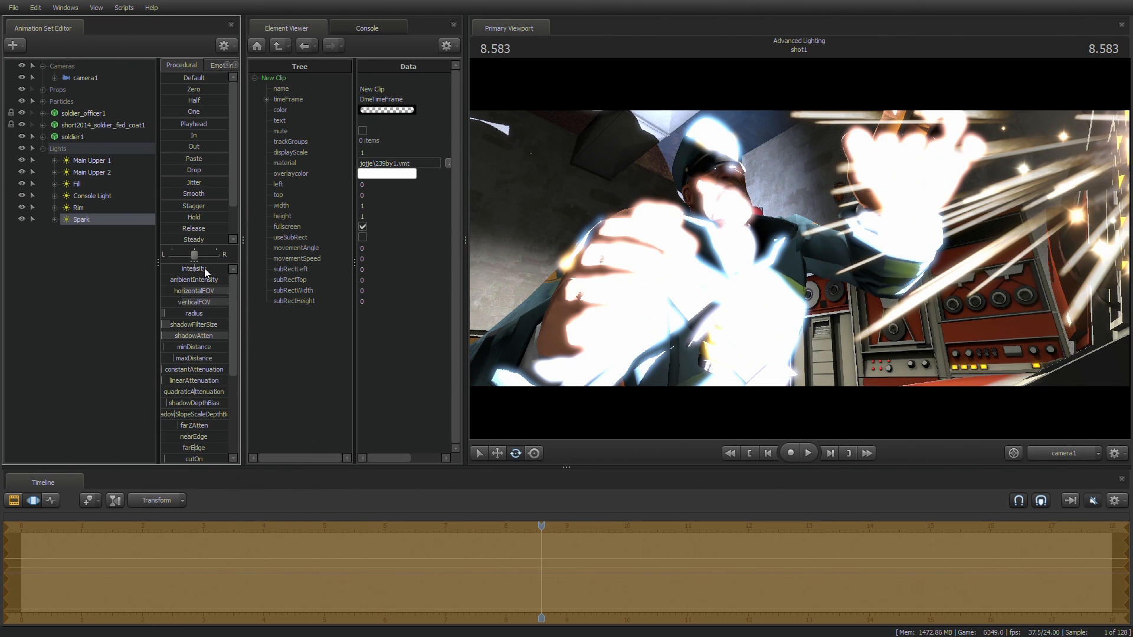
pyautogui.moveTo(204, 268); pyautogui.dragTo(168, 268)
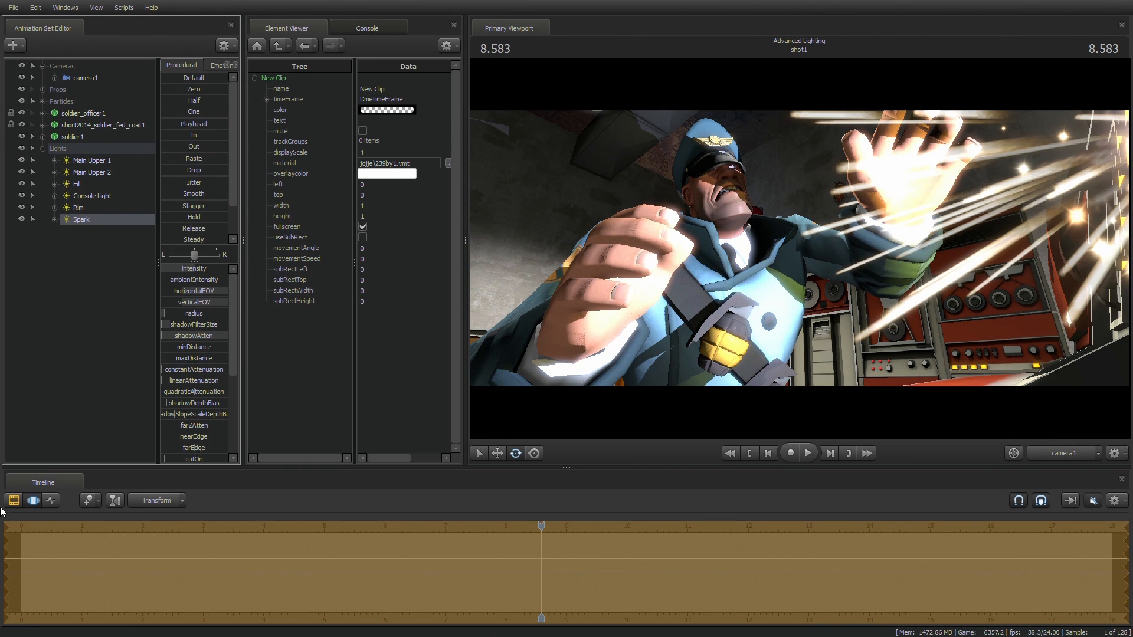
pyautogui.click(32, 503)
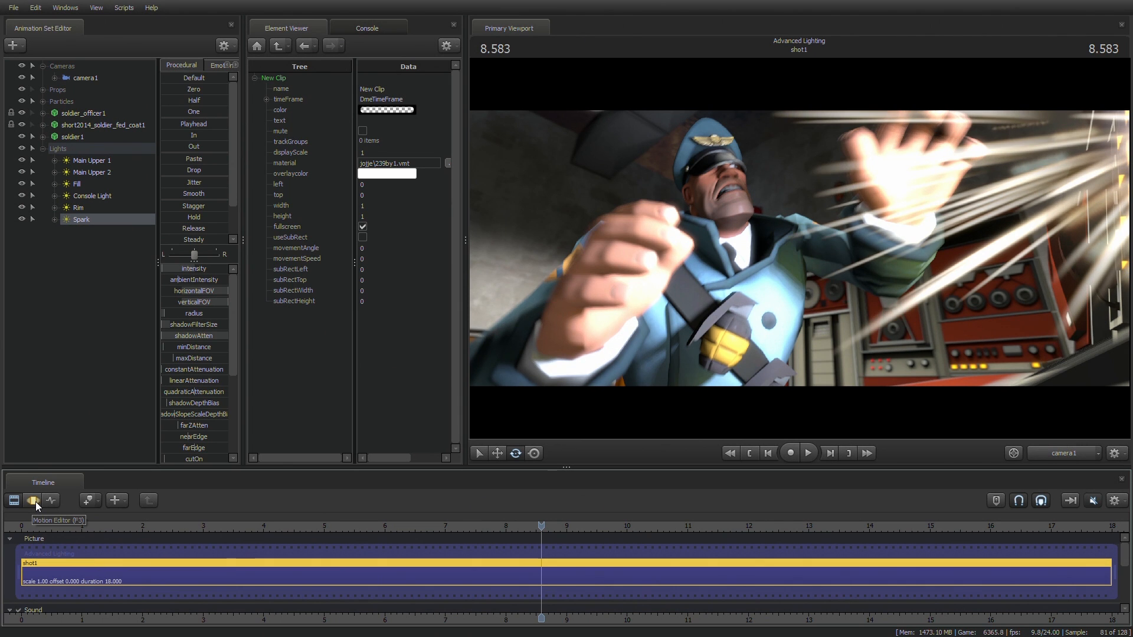
# Step: Switch the timeline to the Graph Editor and set its keymode to Linear
pyautogui.press('F3')
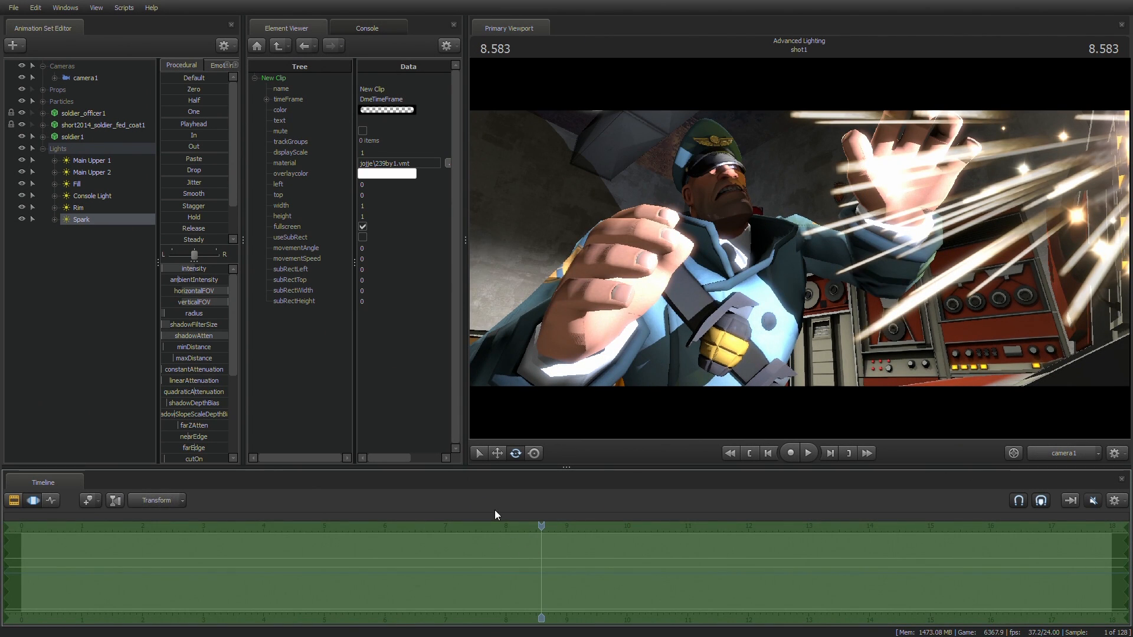
pyautogui.click(51, 500)
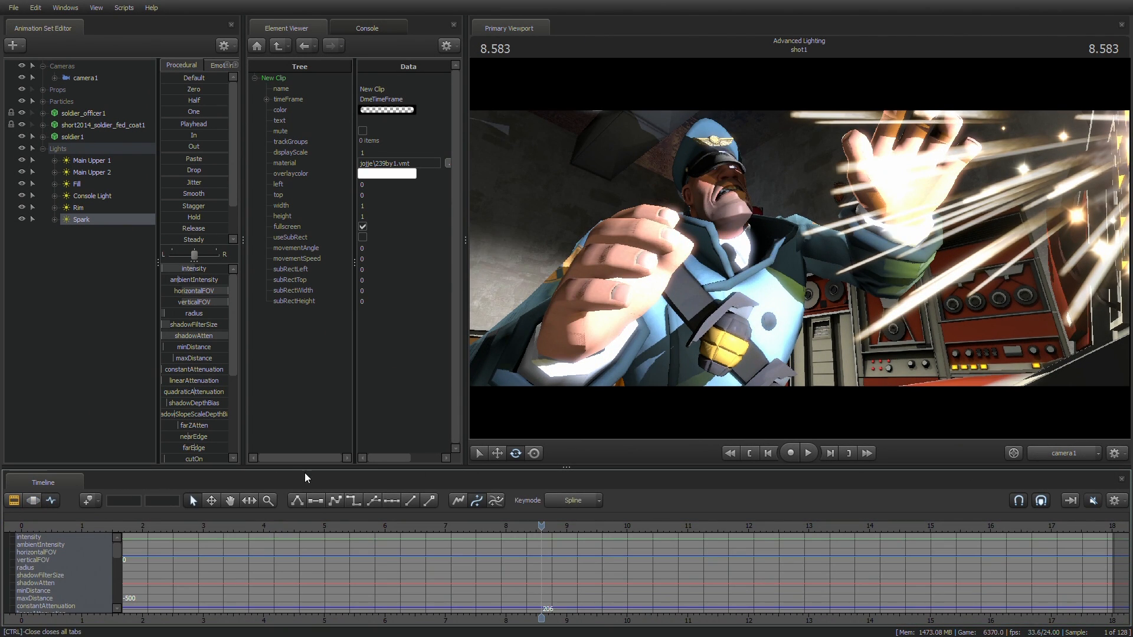
pyautogui.click(575, 500)
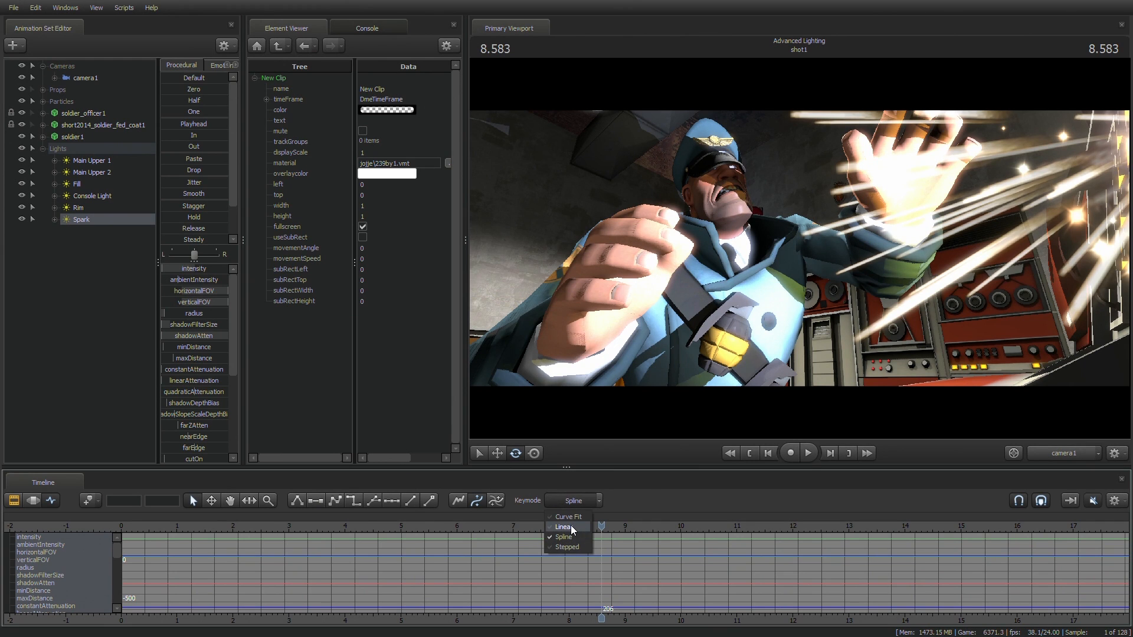
pyautogui.click(564, 527)
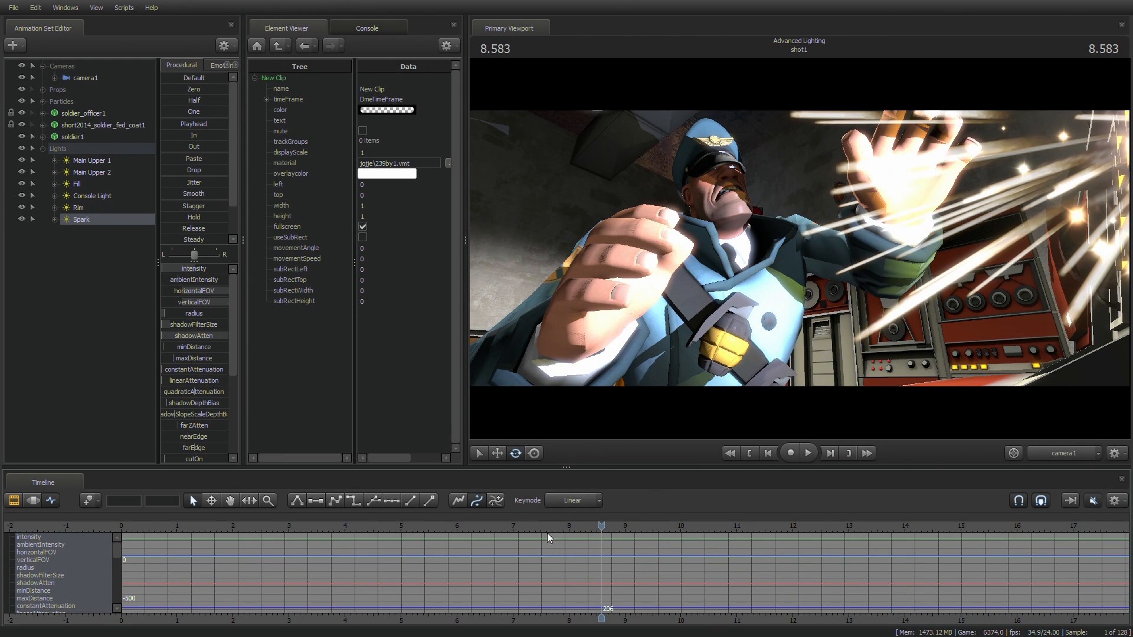
# Step: Expand the Spark light's controls and isolate its intensity curve for keyframing
pyautogui.click(54, 220)
pyautogui.click(67, 231)
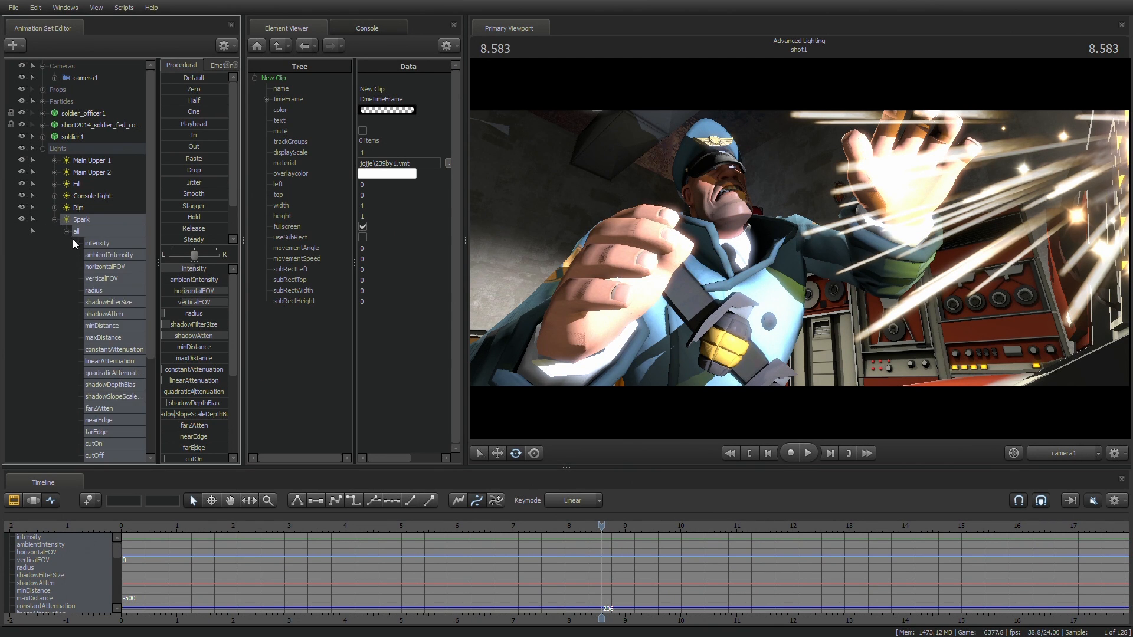
pyautogui.scroll(-1, 90, 273)
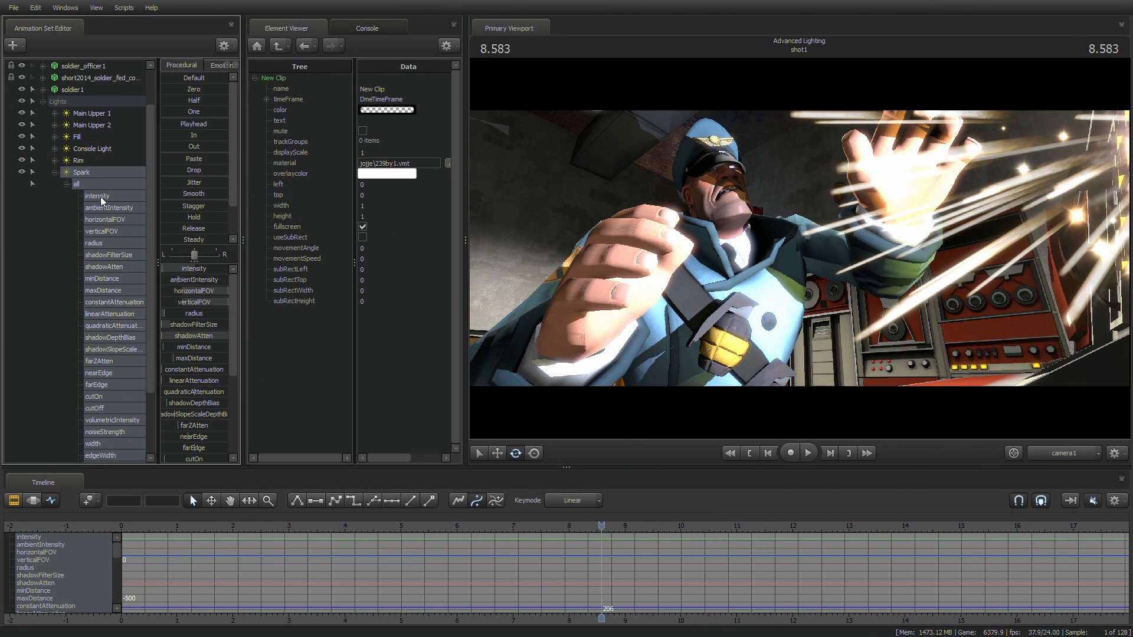
pyautogui.click(101, 199)
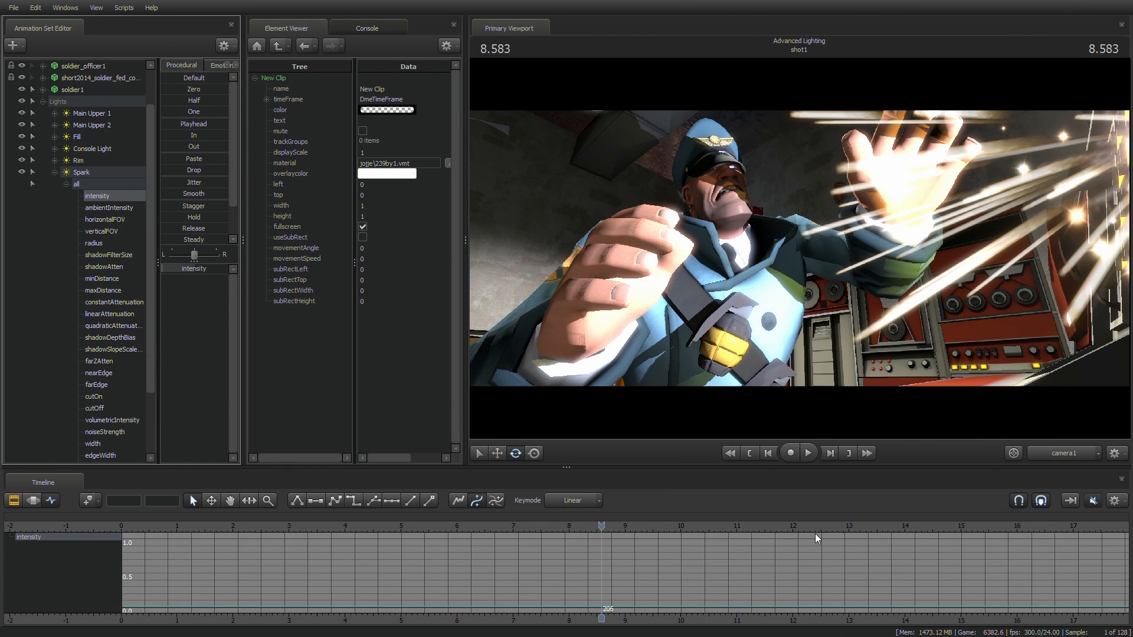
# Step: Compare the frames just before the spark burst and key the Spark light's intensity at 8.583 seconds
pyautogui.moveTo(602, 525)
pyautogui.mouseDown()
pyautogui.moveTo(593, 526)
pyautogui.moveTo(602, 525)
pyautogui.mouseUp()
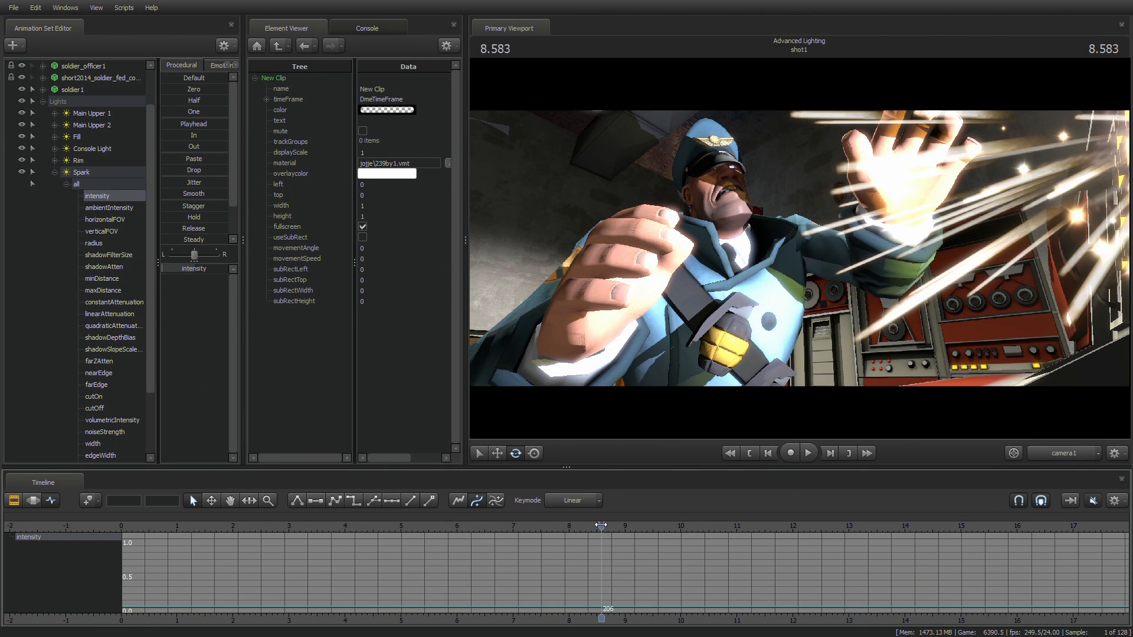
pyautogui.click(766, 454)
pyautogui.click(767, 454)
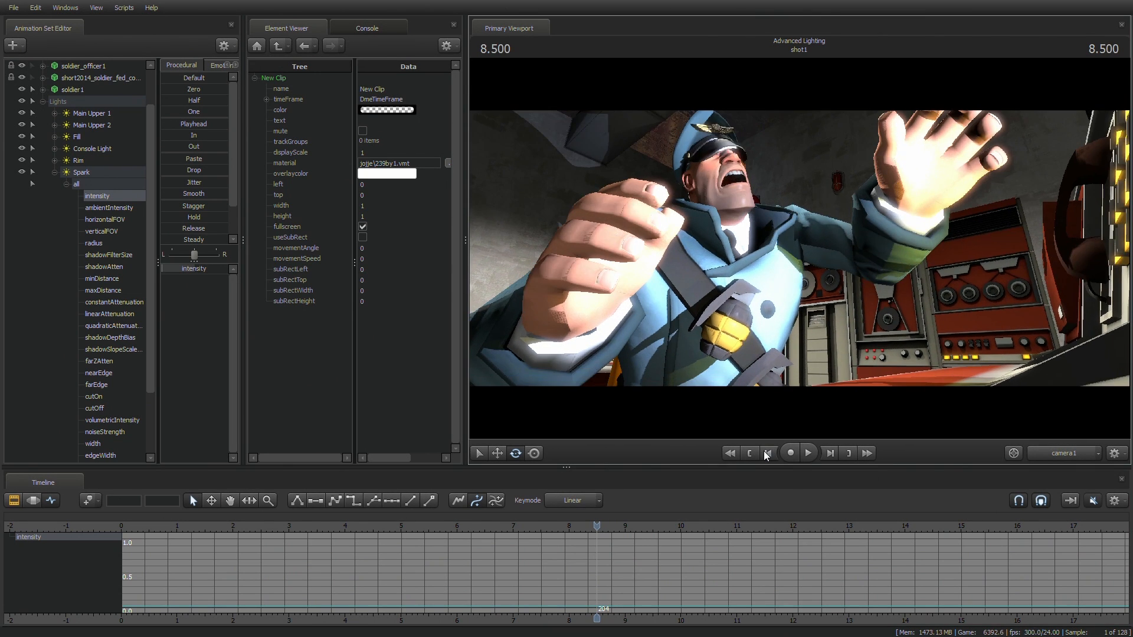
pyautogui.click(832, 456)
pyautogui.click(830, 455)
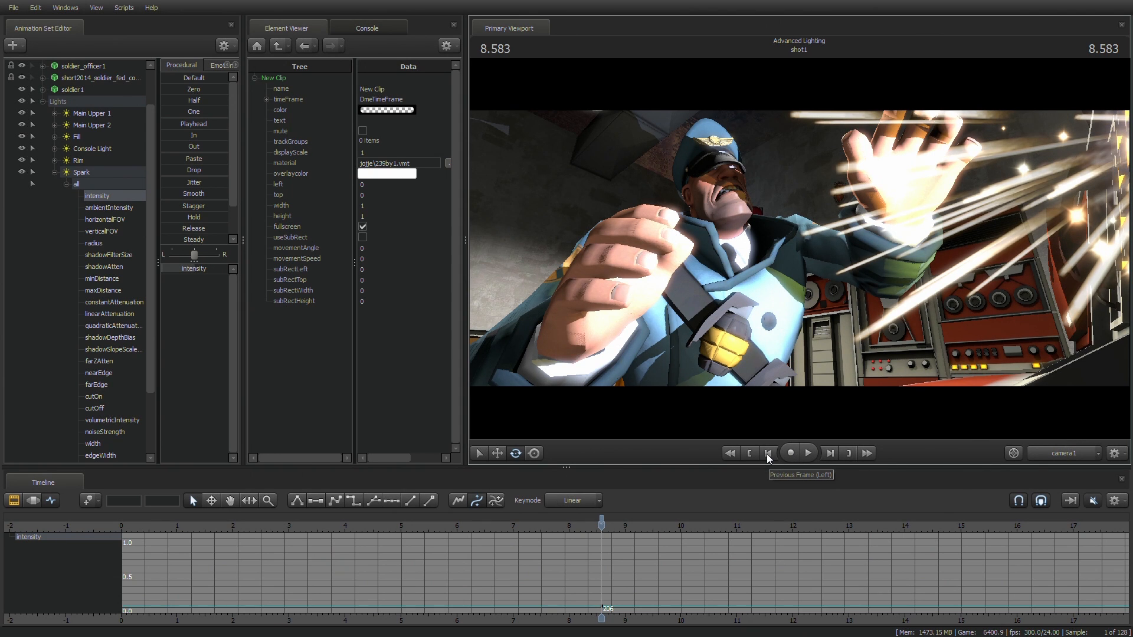
# Step: Key the Spark light's intensity down to its minimum at 8.500 seconds, and check the lit frame at 8.583 seconds
pyautogui.click(768, 453)
pyautogui.click(767, 453)
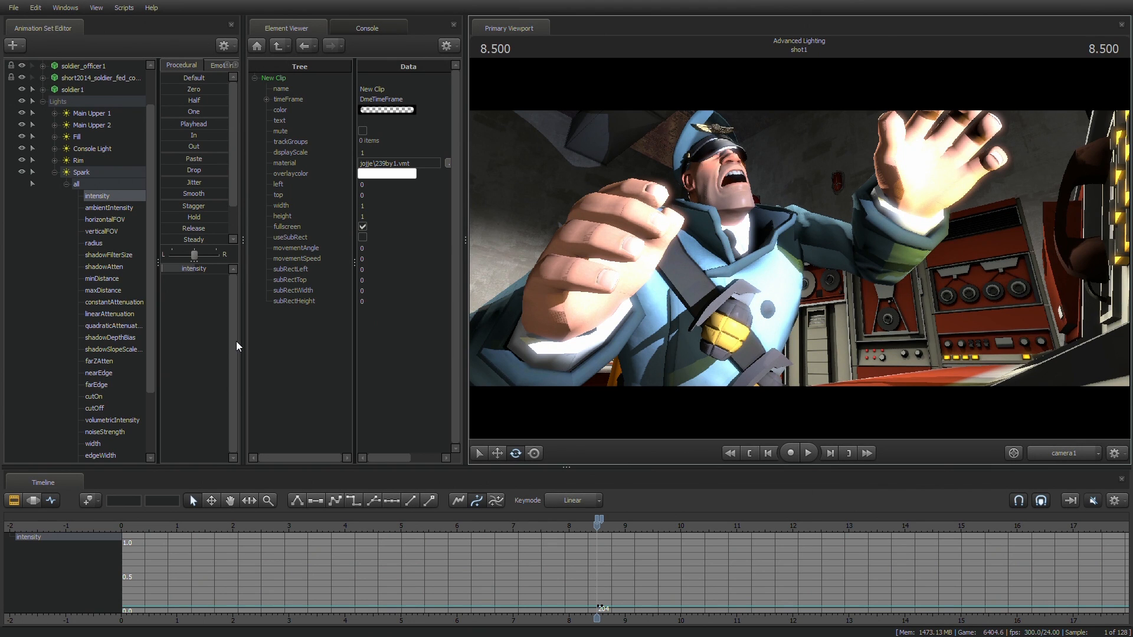
pyautogui.moveTo(204, 269); pyautogui.dragTo(199, 269)
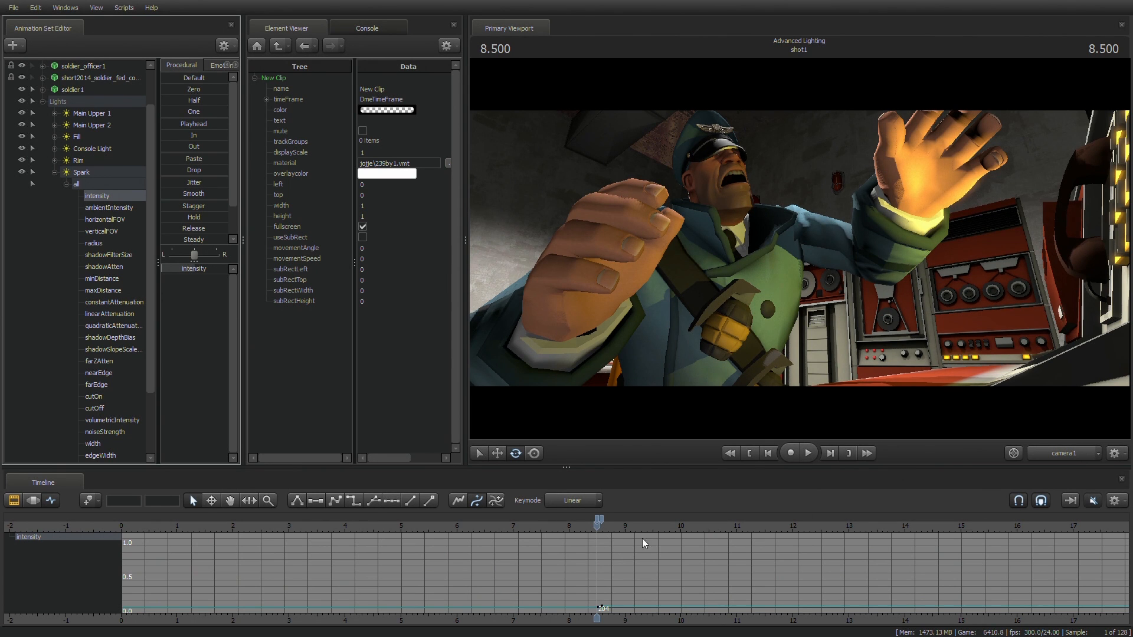
pyautogui.click(829, 458)
pyautogui.click(830, 458)
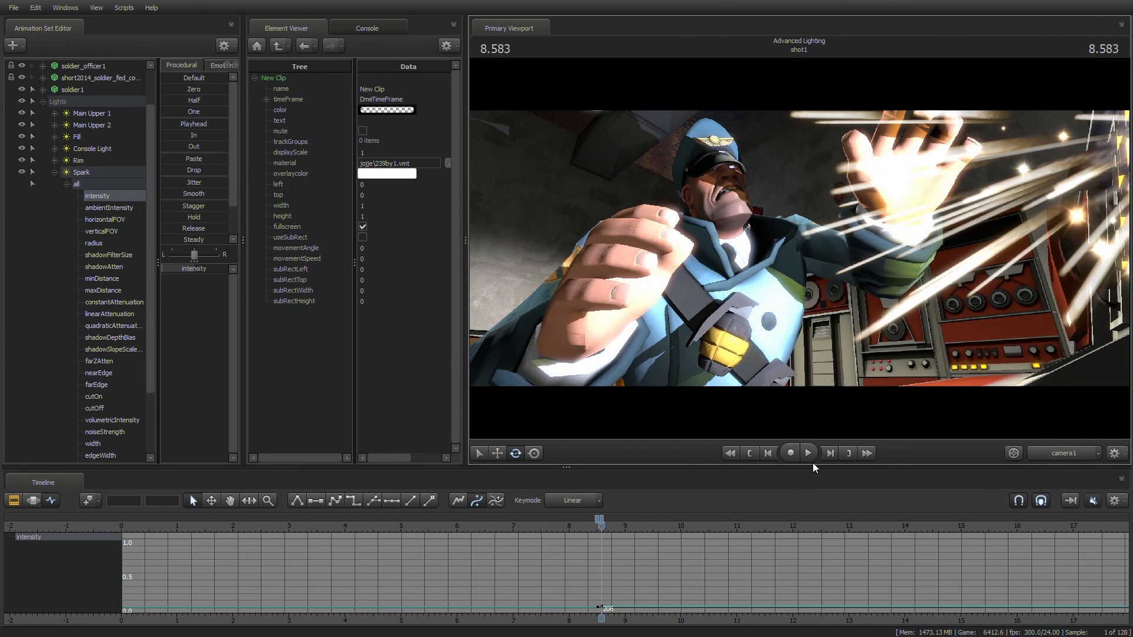
# Step: Key the Spark light's intensity down to its minimum at 8.916 seconds, and play back the shot
pyautogui.click(614, 525)
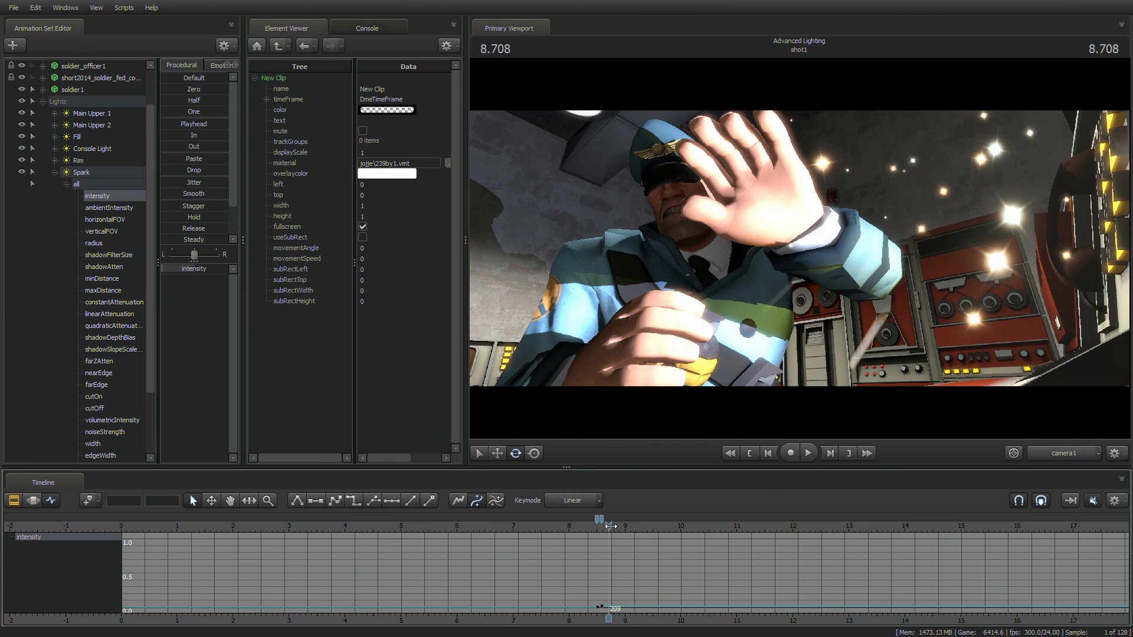
pyautogui.moveTo(615, 526); pyautogui.dragTo(621, 530)
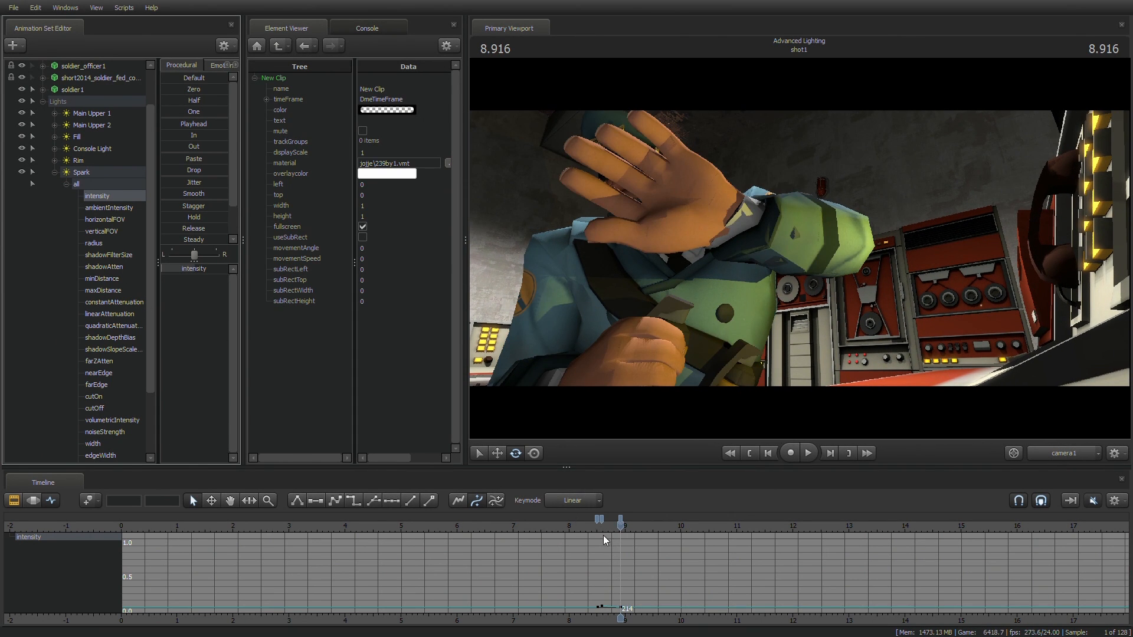
pyautogui.press('space')
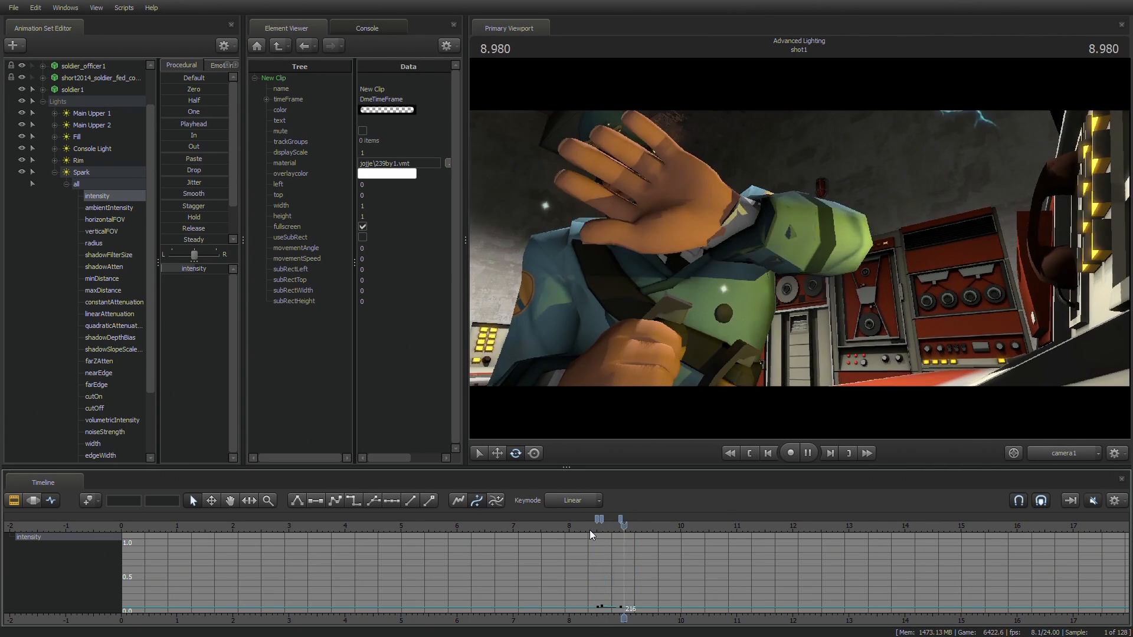
# Step: Stop playback, copy the Spark light's three intensity keys around the first burst, and paste them at 10.375 seconds
pyautogui.press('space')
pyautogui.click(620, 520)
pyautogui.click(594, 521)
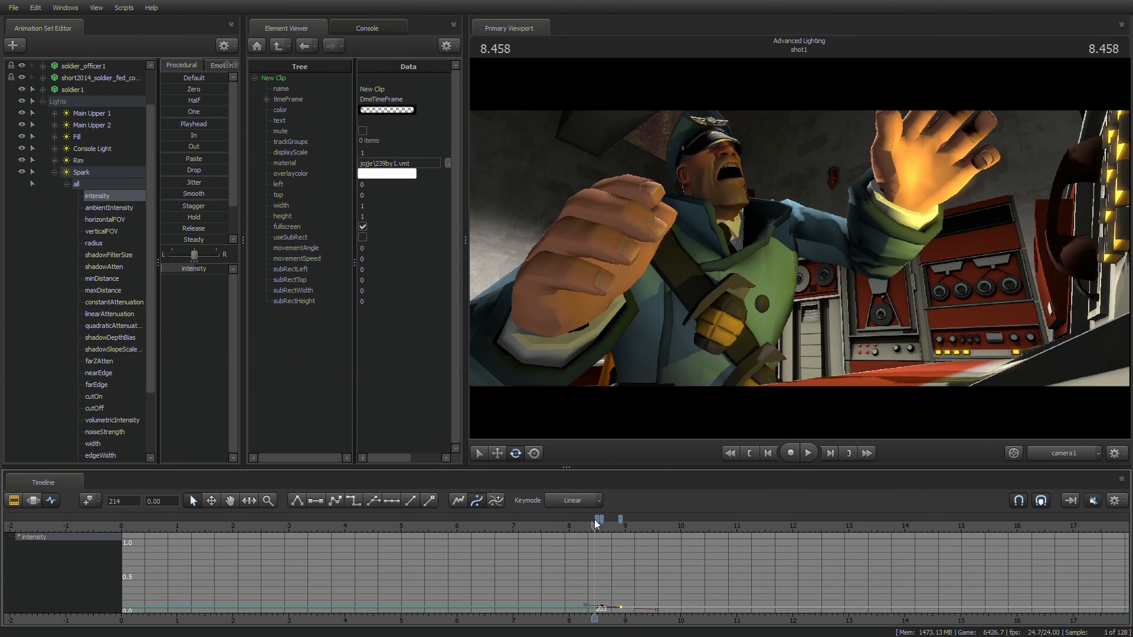
pyautogui.click(599, 520)
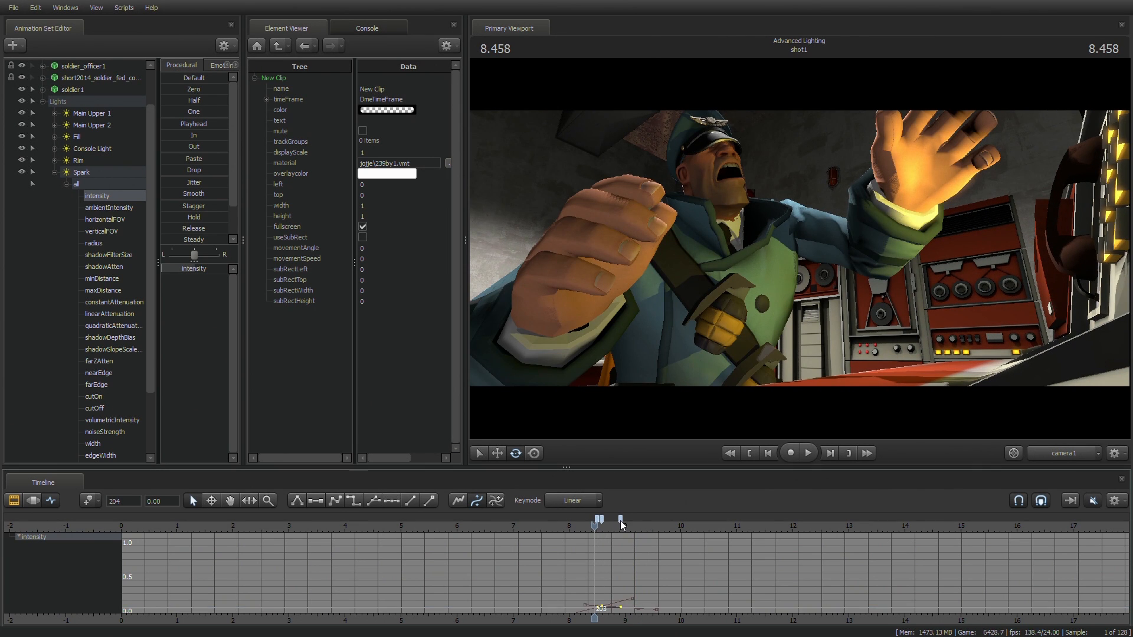
pyautogui.moveTo(648, 532); pyautogui.dragTo(707, 536)
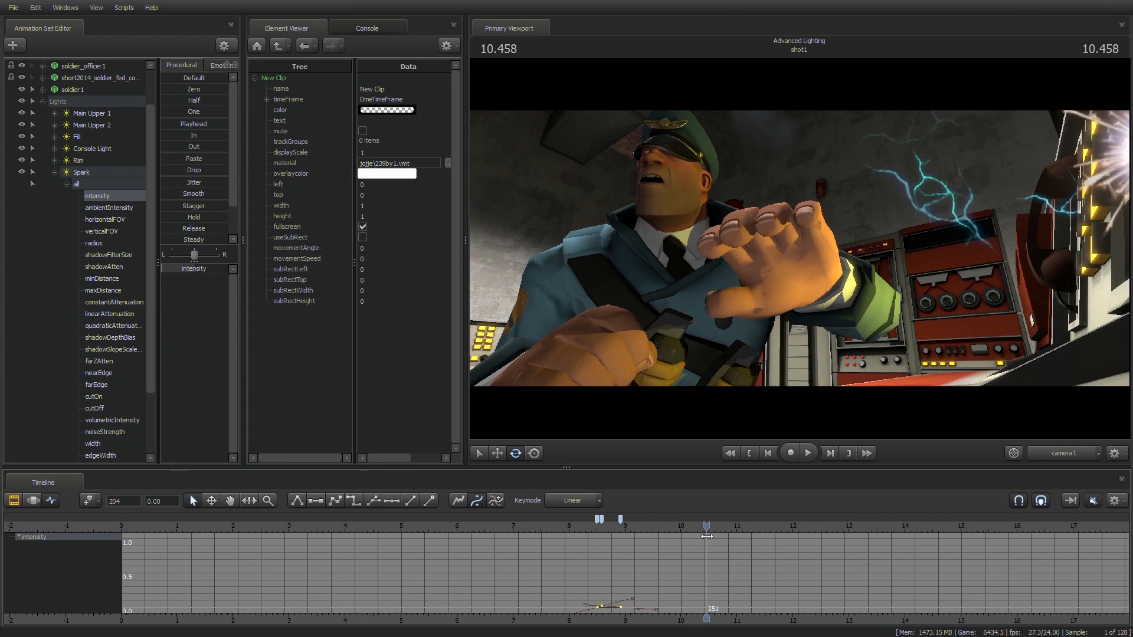
pyautogui.click(767, 455)
pyautogui.click(768, 454)
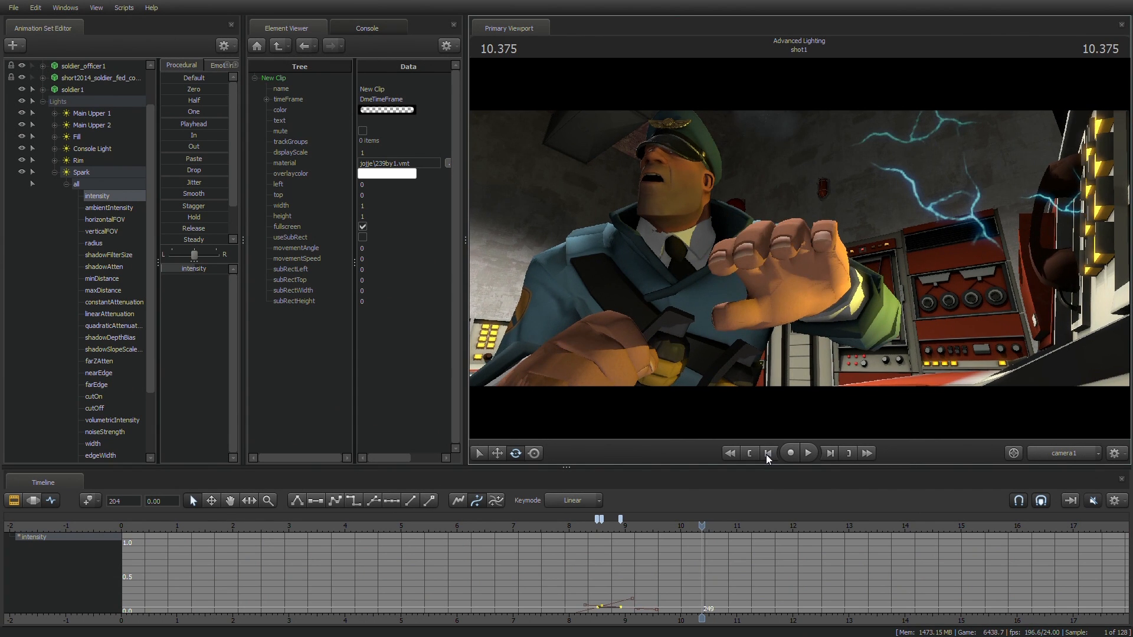
pyautogui.click(716, 503)
pyautogui.hotkey('ctrl', 'v')
# Step: Paste the copied Spark intensity keys at each remaining spark burst, ending with the one at 15.750 seconds
pyautogui.moveTo(701, 526); pyautogui.dragTo(948, 612)
pyautogui.hotkey('ctrl', 'v')
pyautogui.scroll(5, 961, 527)
pyautogui.moveTo(967, 520)
pyautogui.mouseDown()
pyautogui.moveTo(940, 520)
pyautogui.moveTo(971, 521)
pyautogui.mouseUp()
pyautogui.moveTo(971, 519); pyautogui.dragTo(1028, 525)
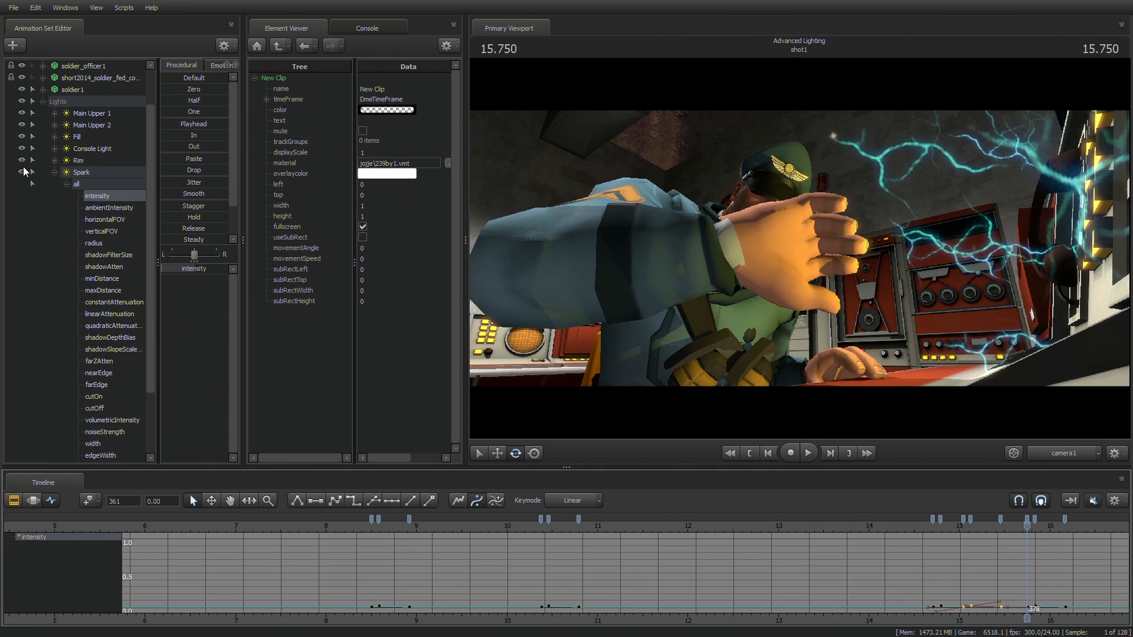
# Step: Hide every light except Spark and play back the shot from 7.958 seconds to check its flashes
pyautogui.click(52, 173)
pyautogui.click(22, 207)
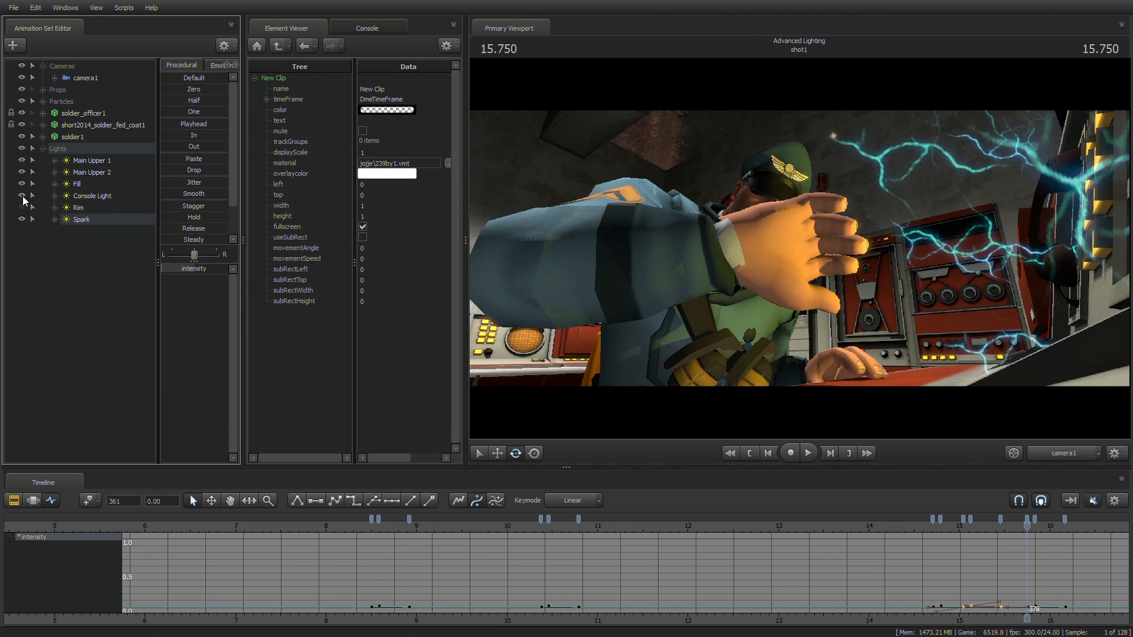
pyautogui.click(22, 196)
pyautogui.click(22, 184)
pyautogui.click(22, 172)
pyautogui.click(22, 160)
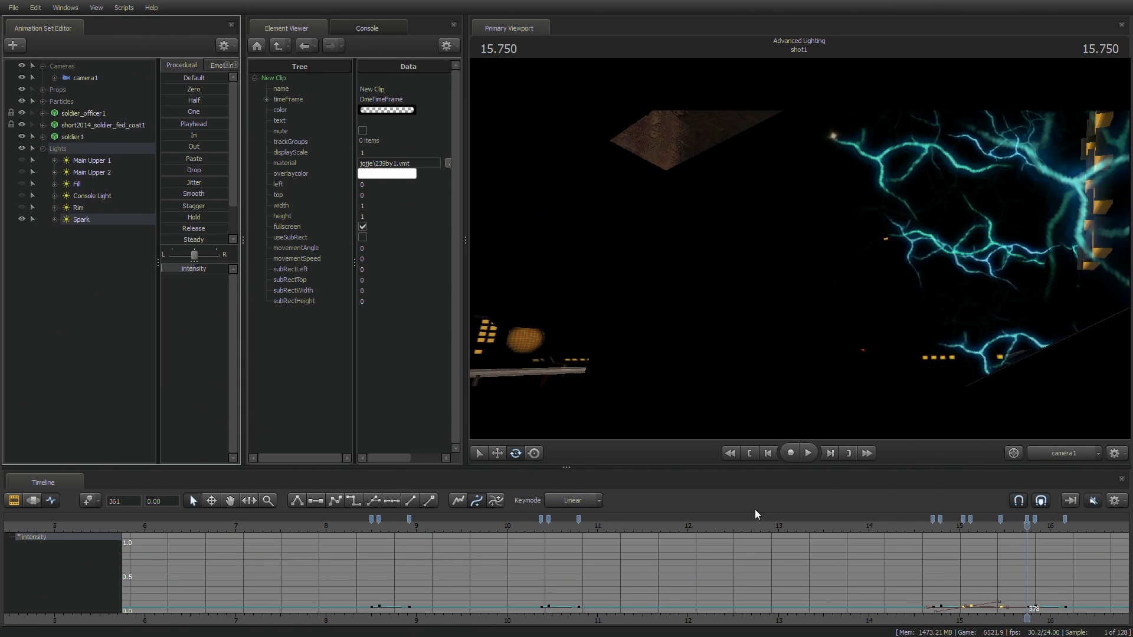
pyautogui.scroll(-3, 852, 548)
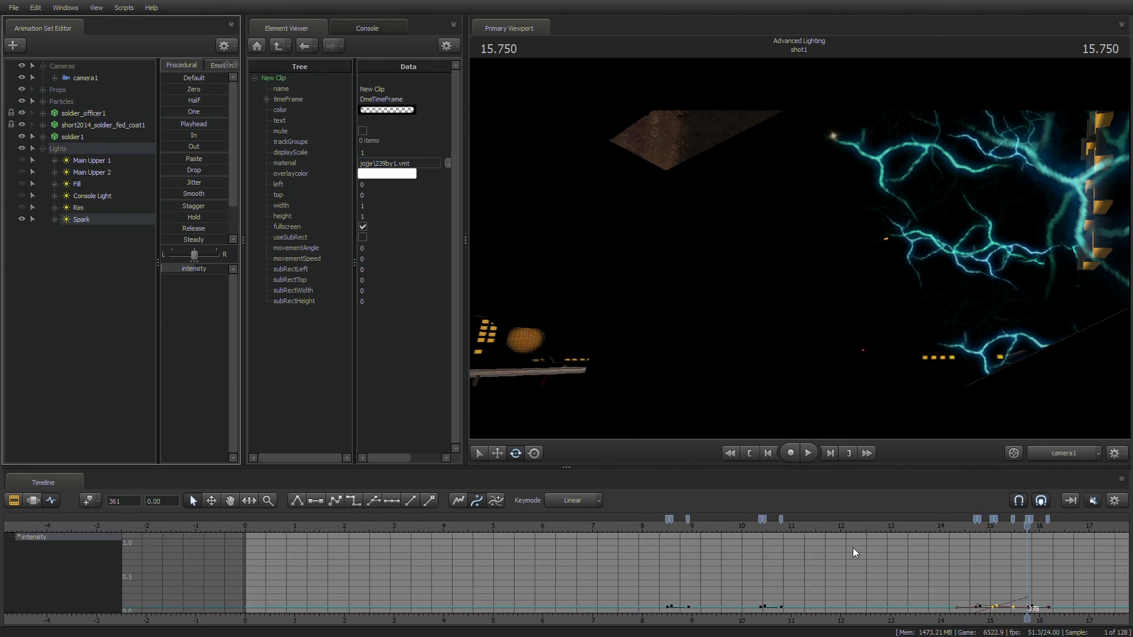
pyautogui.click(752, 454)
pyautogui.click(723, 522)
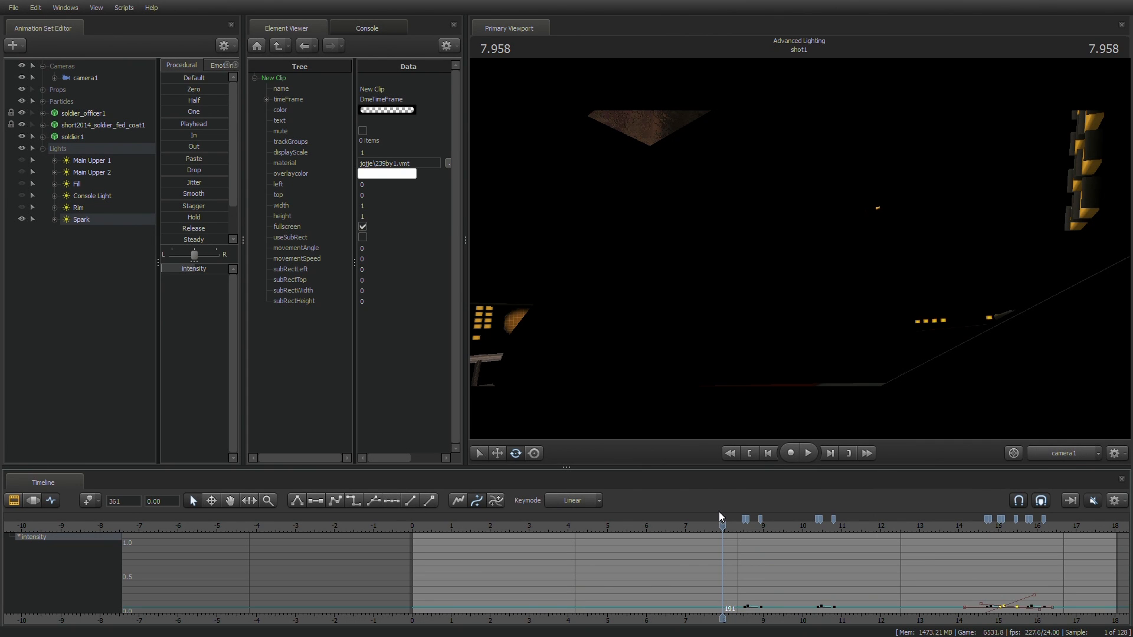
pyautogui.press('space')
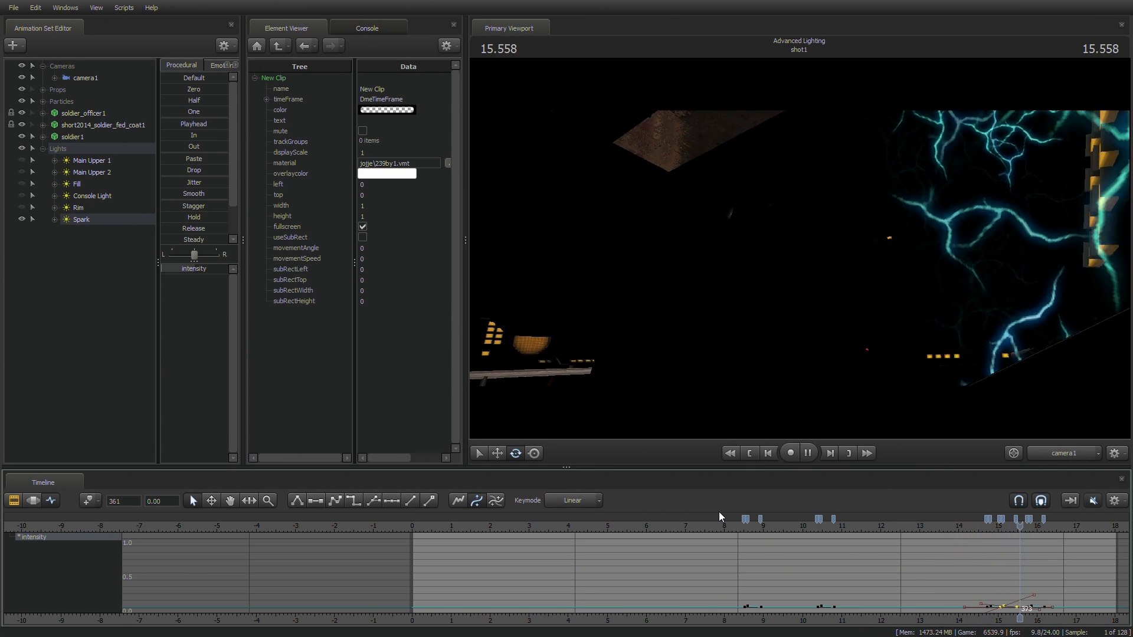
pyautogui.press('space')
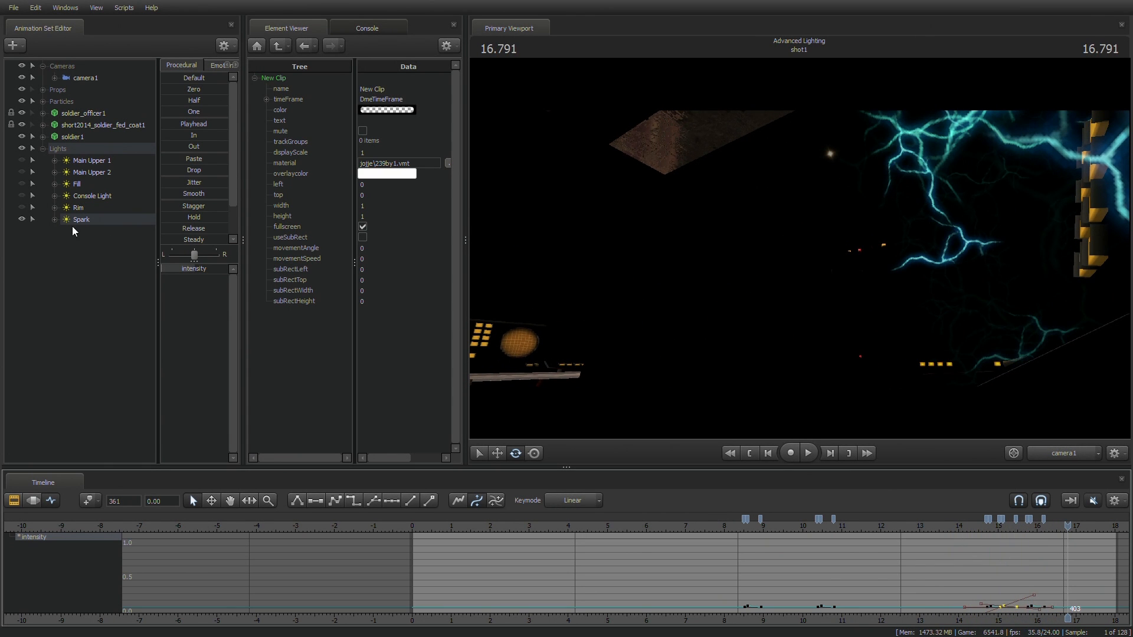
# Step: Show the Rim, Console Light, Fill, Main Upper 2 and Main Upper 1 lights again and clear the selection
pyautogui.click(22, 207)
pyautogui.click(21, 197)
pyautogui.click(21, 185)
pyautogui.click(22, 172)
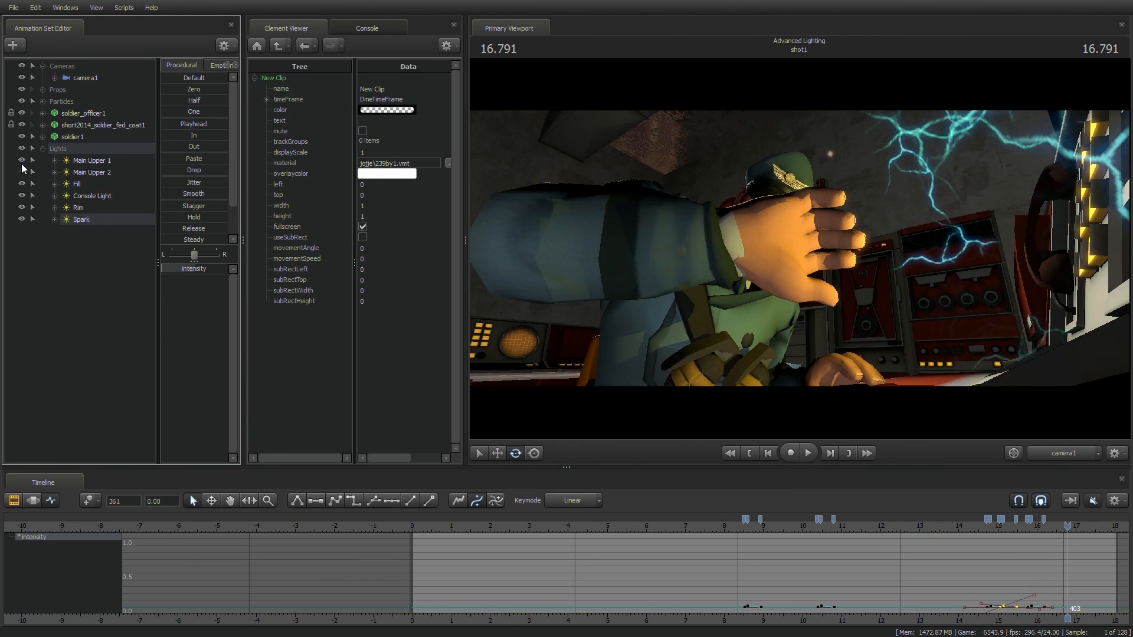
pyautogui.click(22, 162)
pyautogui.click(99, 326)
pyautogui.click(785, 488)
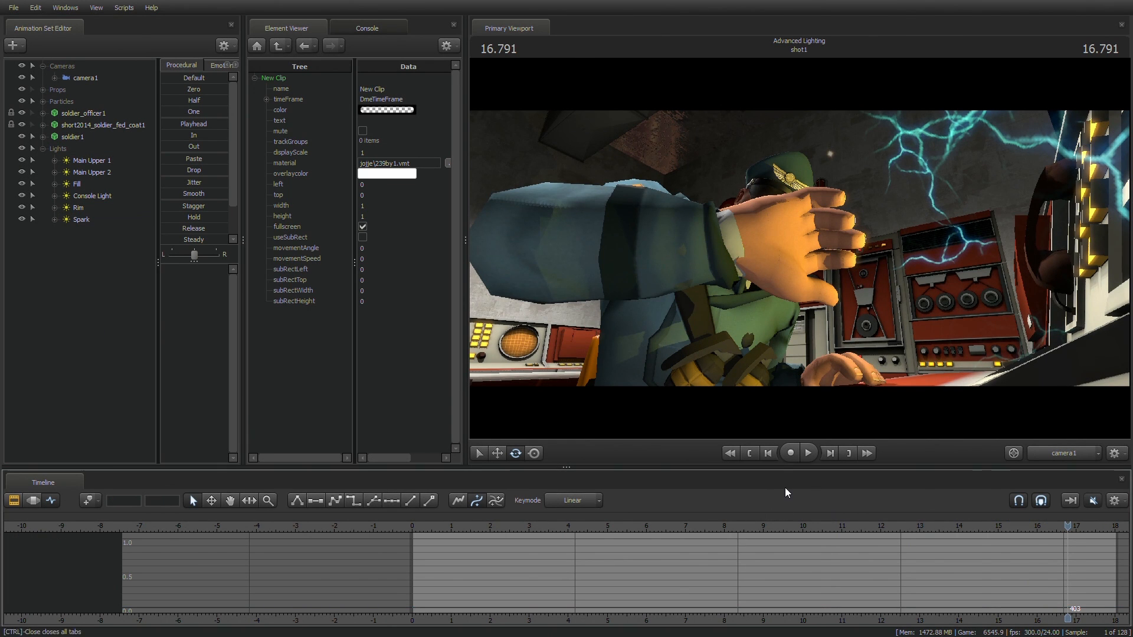
# Step: In the Motion Editor, return to the start of the shot and create a new light named Alarm Base
pyautogui.press('a')
pyautogui.hotkey('ctrl', '2')
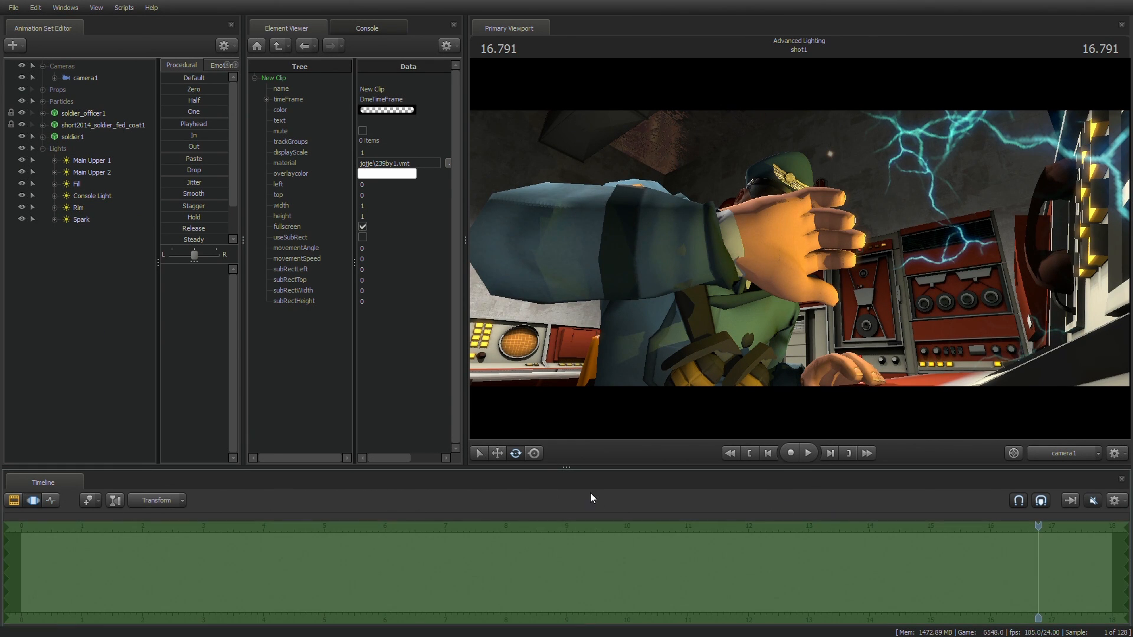
pyautogui.click(751, 453)
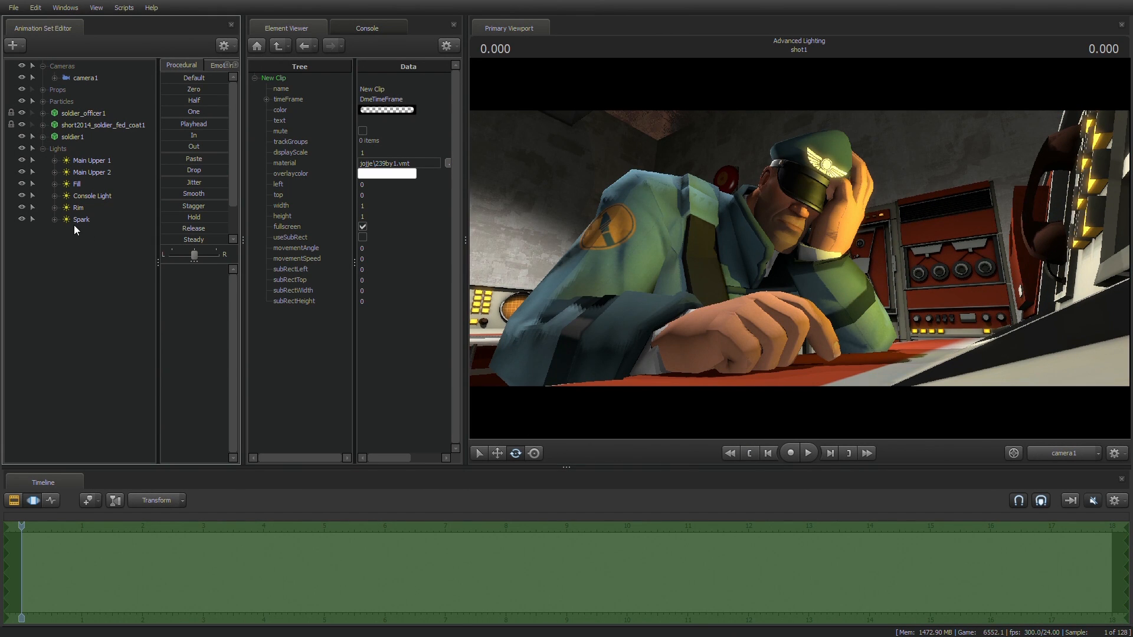
pyautogui.rightClick(84, 243)
pyautogui.click(145, 260)
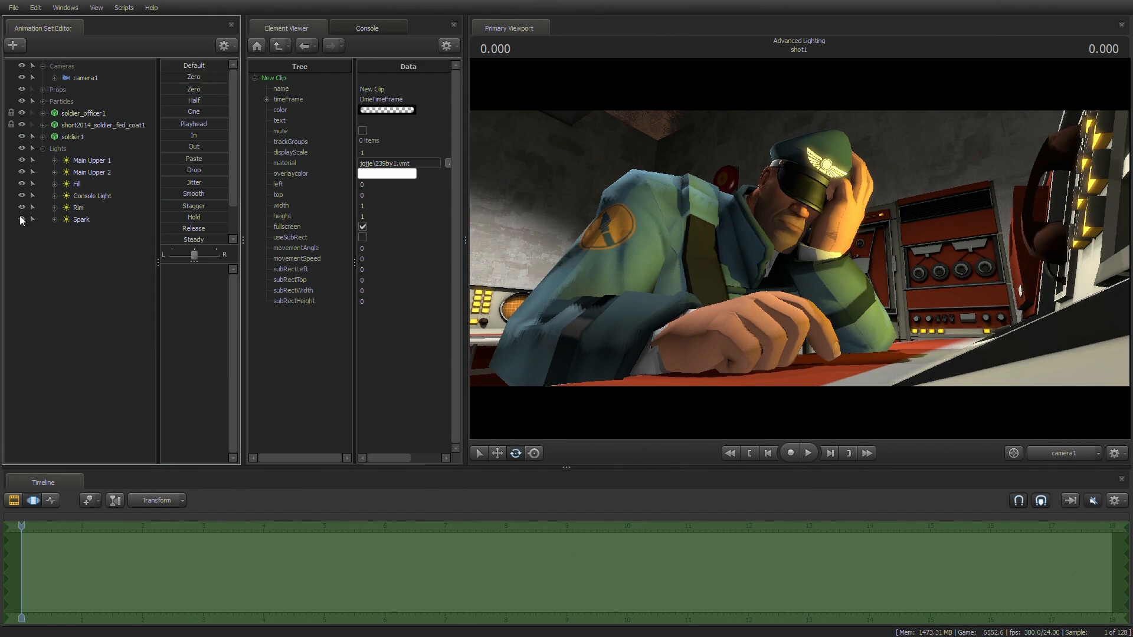
pyautogui.rightClick(81, 231)
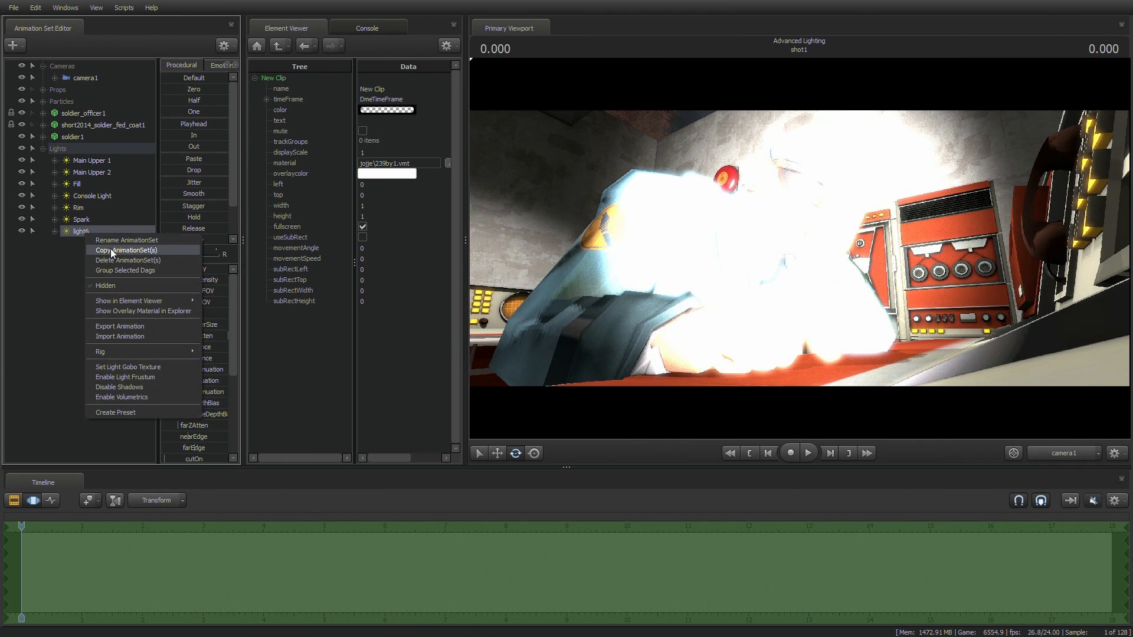
pyautogui.click(151, 242)
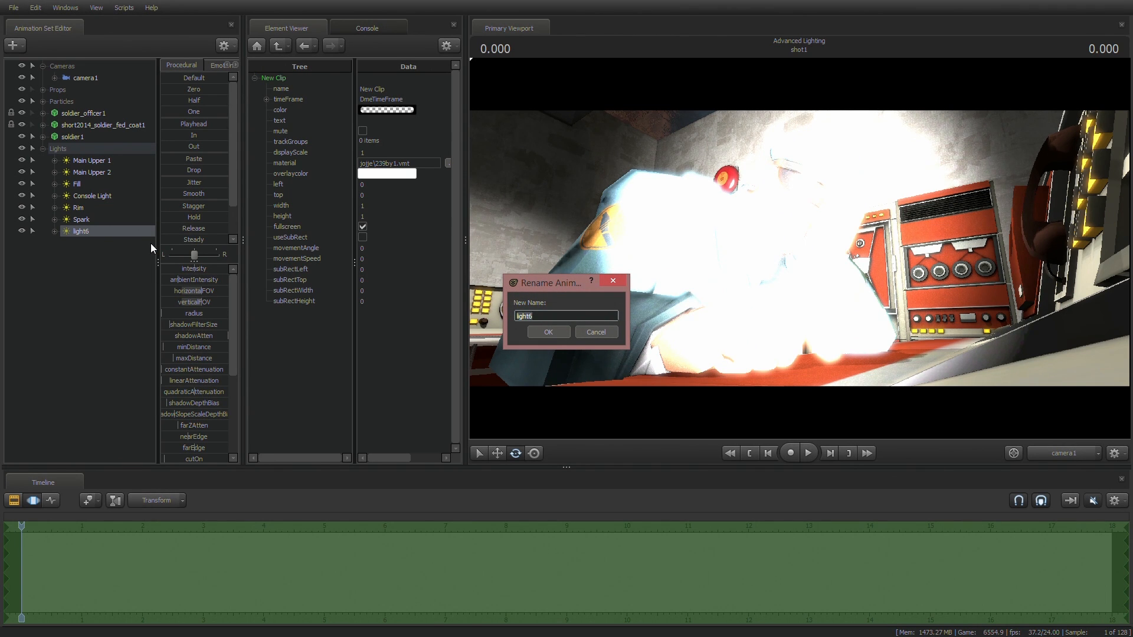
pyautogui.write('Alarm Base')
pyautogui.press('Return')
# Step: Look through the Alarm Base light, hide its glare, and move it to face the red caged lamp on the wall
pyautogui.moveTo(82, 235); pyautogui.dragTo(709, 248)
pyautogui.moveTo(720, 250); pyautogui.dragTo(770, 256)
pyautogui.press('w')
pyautogui.press('s')
pyautogui.click(22, 231)
pyautogui.moveTo(858, 167)
pyautogui.mouseDown()
pyautogui.moveTo(853, 158)
pyautogui.moveTo(874, 167)
pyautogui.mouseUp()
pyautogui.press('w')
pyautogui.scroll(6, 800, 248)
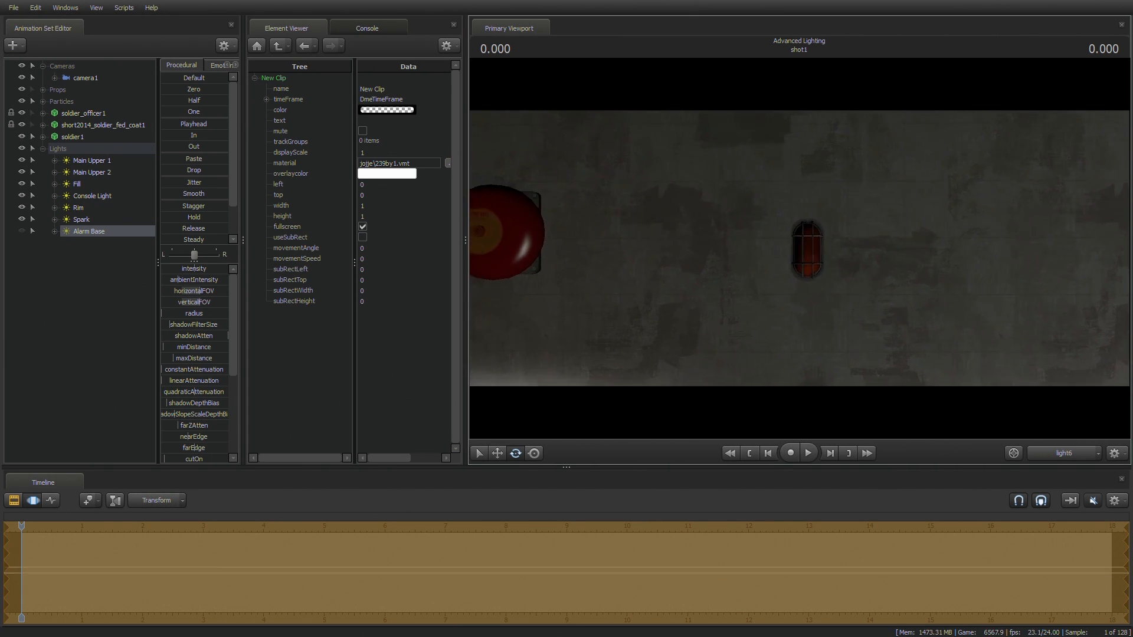
pyautogui.moveTo(874, 166); pyautogui.dragTo(870, 165)
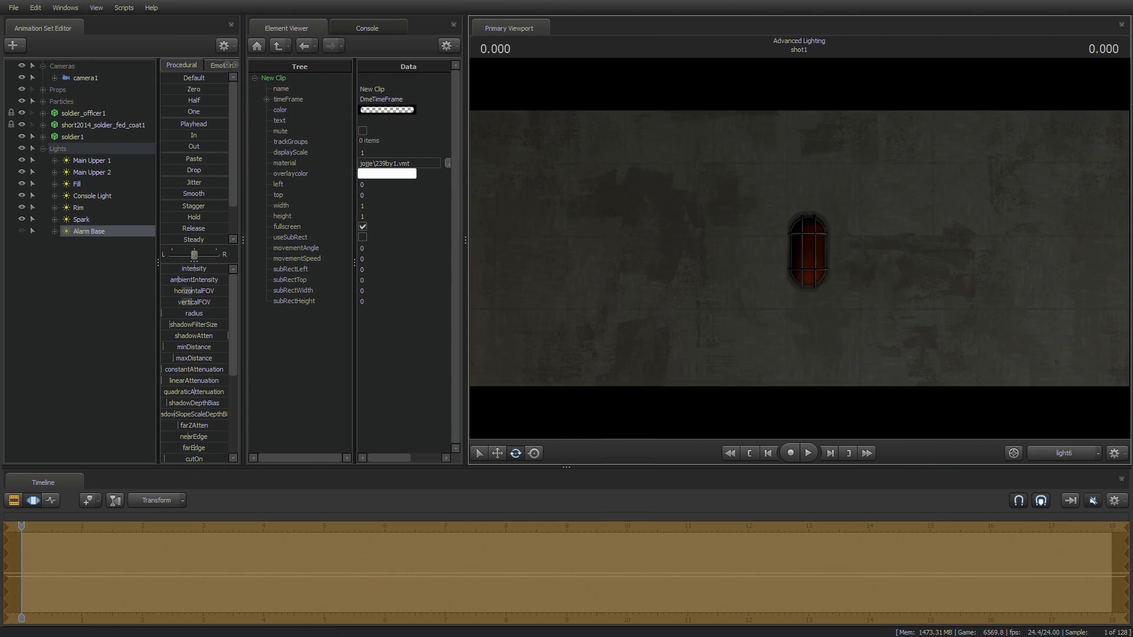
# Step: Show the Alarm Base light, recentre it on the caged lamp, and turn it red by lowering color_green and color_blue
pyautogui.click(22, 231)
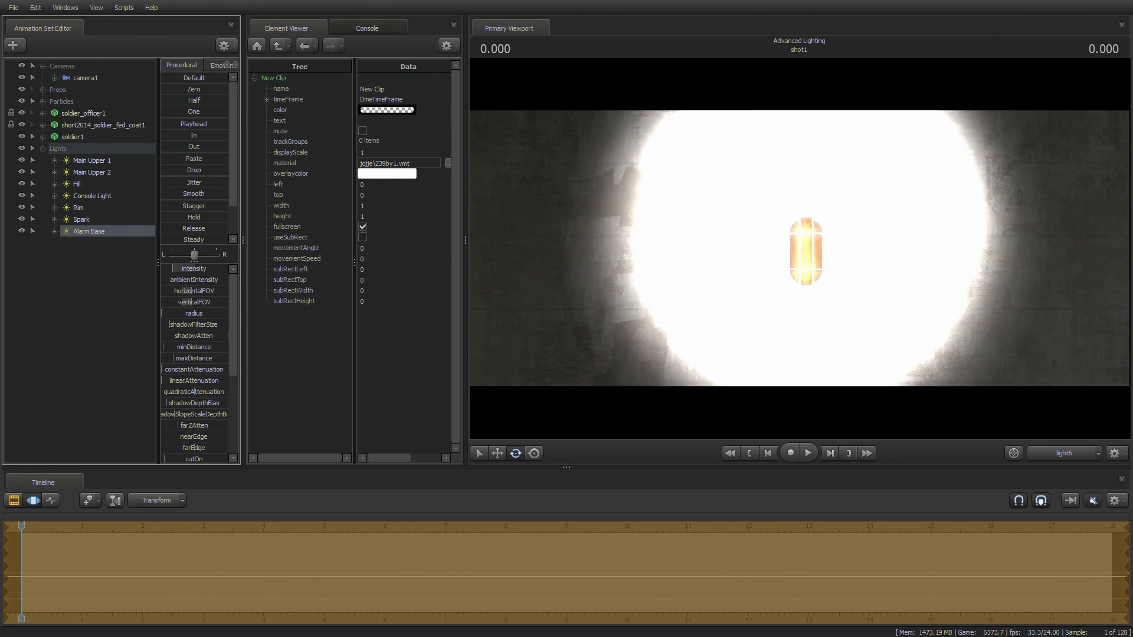
pyautogui.moveTo(807, 246); pyautogui.dragTo(808, 253)
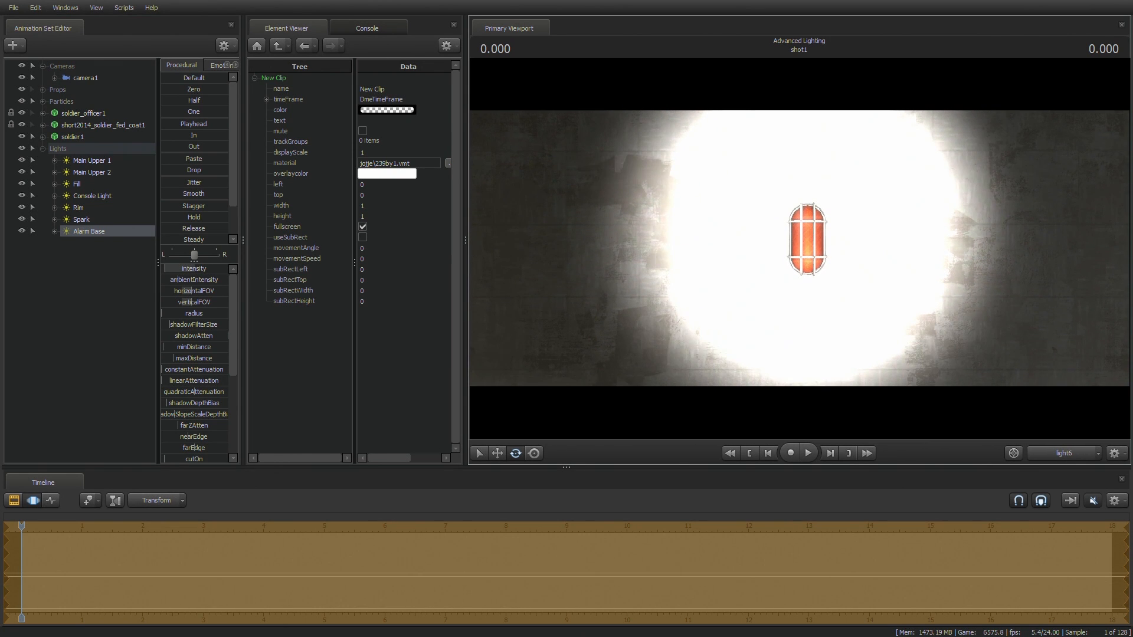
pyautogui.scroll(-4, 202, 422)
pyautogui.moveTo(204, 420); pyautogui.dragTo(167, 412)
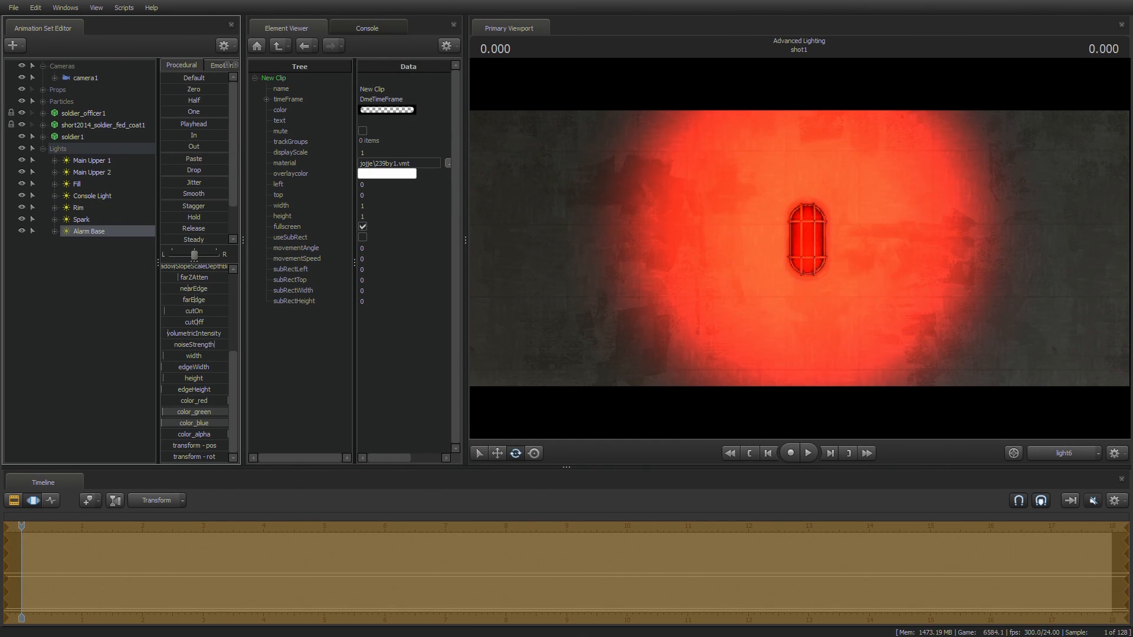
# Step: Fine-tune the Alarm Base light's aim at the caged lamp and dim it by lowering its quadraticAttenuation
pyautogui.moveTo(678, 242); pyautogui.dragTo(677, 250)
pyautogui.moveTo(844, 268); pyautogui.dragTo(848, 270)
pyautogui.scroll(5, 191, 296)
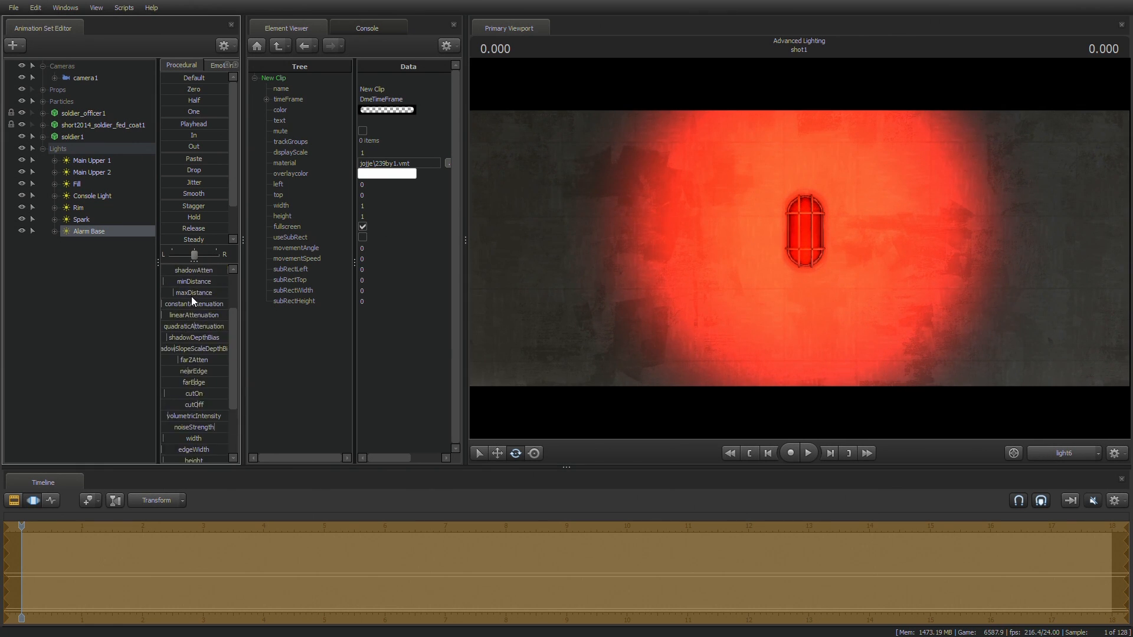
pyautogui.moveTo(199, 394); pyautogui.dragTo(172, 394)
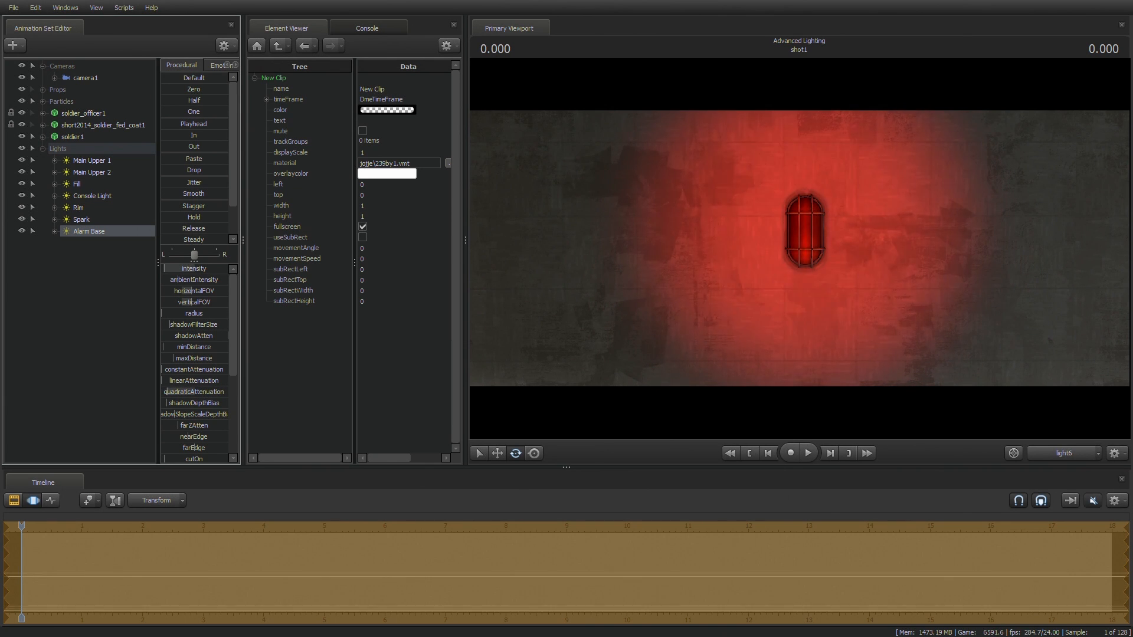
# Step: View the shot through camera1 and widen the Alarm Base light's horizontalFOV and verticalFOV
pyautogui.click(1051, 453)
pyautogui.click(1048, 452)
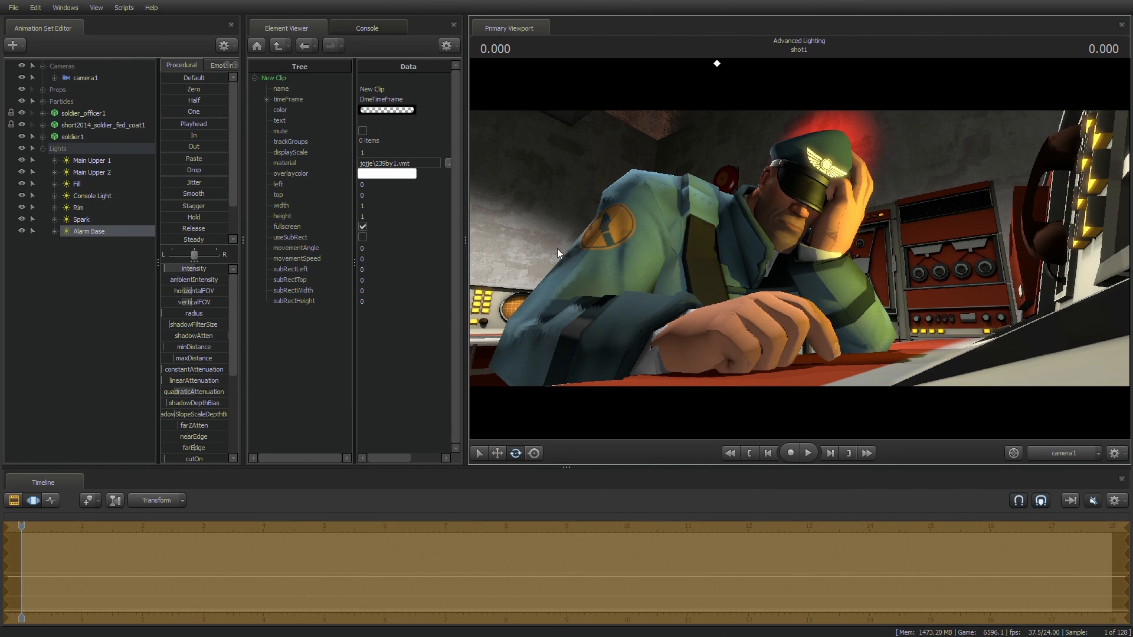
pyautogui.moveTo(189, 303); pyautogui.dragTo(204, 299)
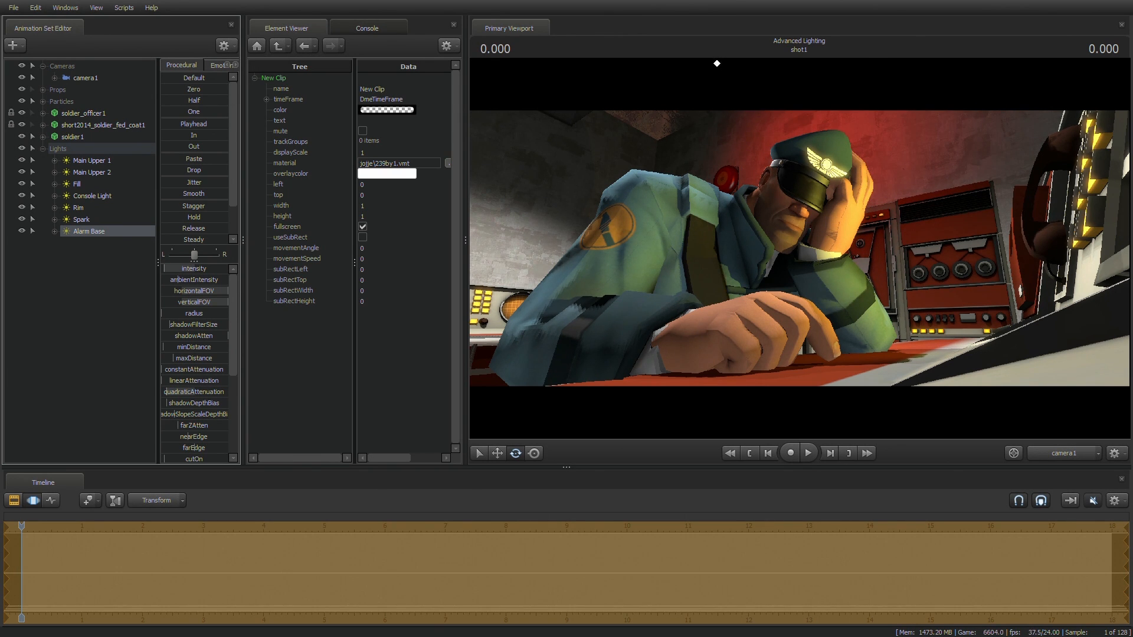
# Step: Switch to the Work Camera, frame the alarm lamp on the wall, and unmute the timeline audio
pyautogui.click(1071, 453)
pyautogui.moveTo(878, 273); pyautogui.dragTo(768, 203)
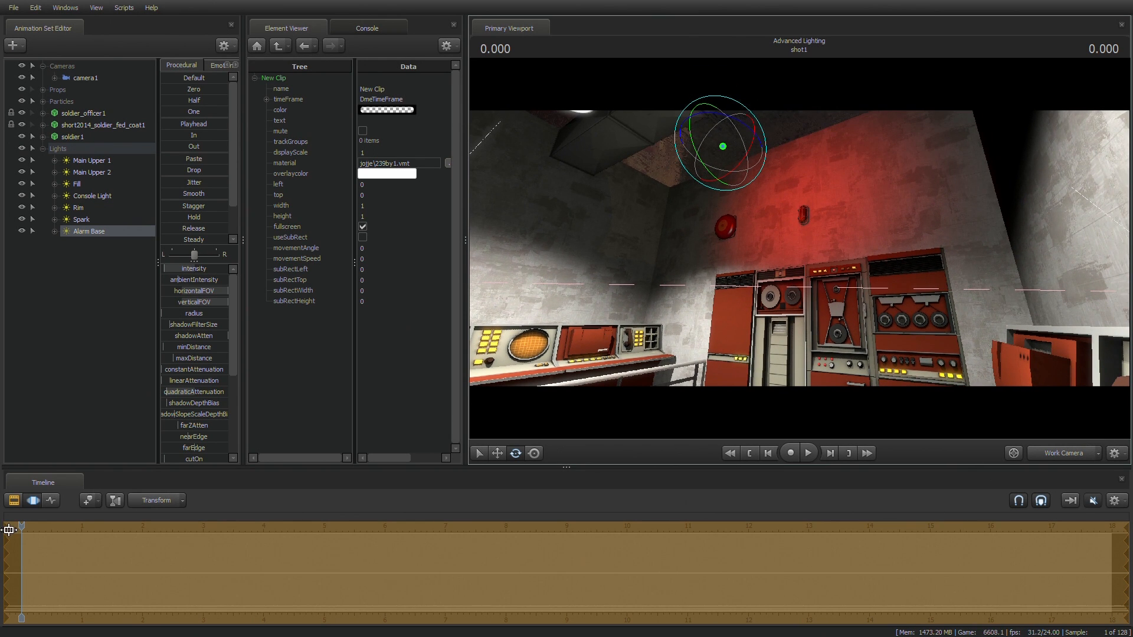
pyautogui.click(1093, 500)
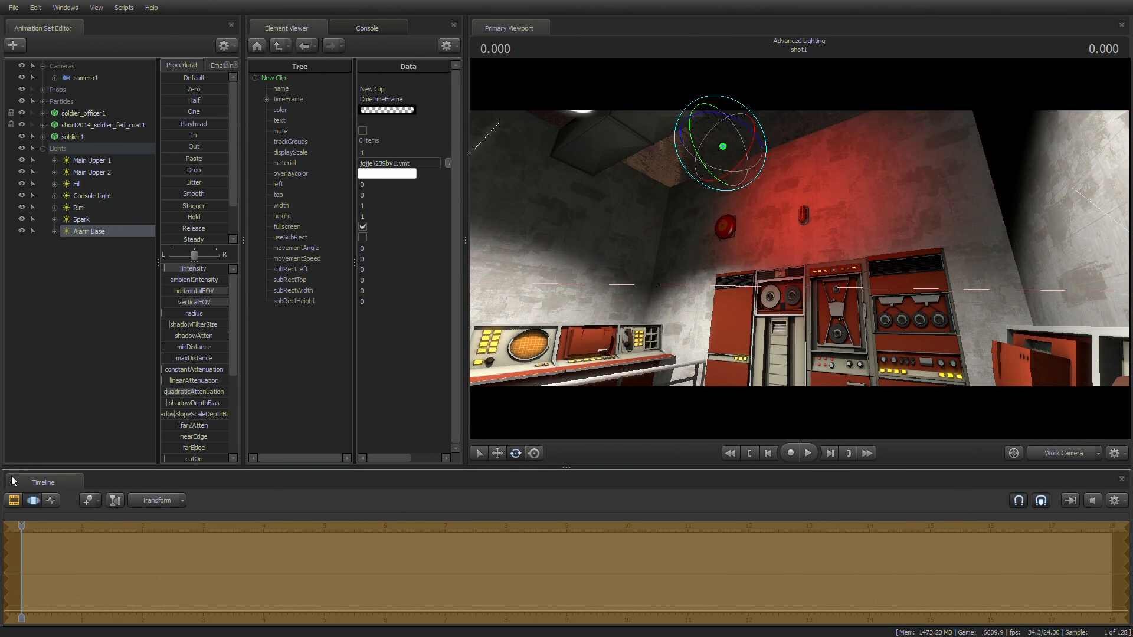
# Step: Expand the Alarm Base light's controls and isolate its intensity curve in the Graph Editor
pyautogui.click(54, 230)
pyautogui.click(66, 242)
pyautogui.click(83, 254)
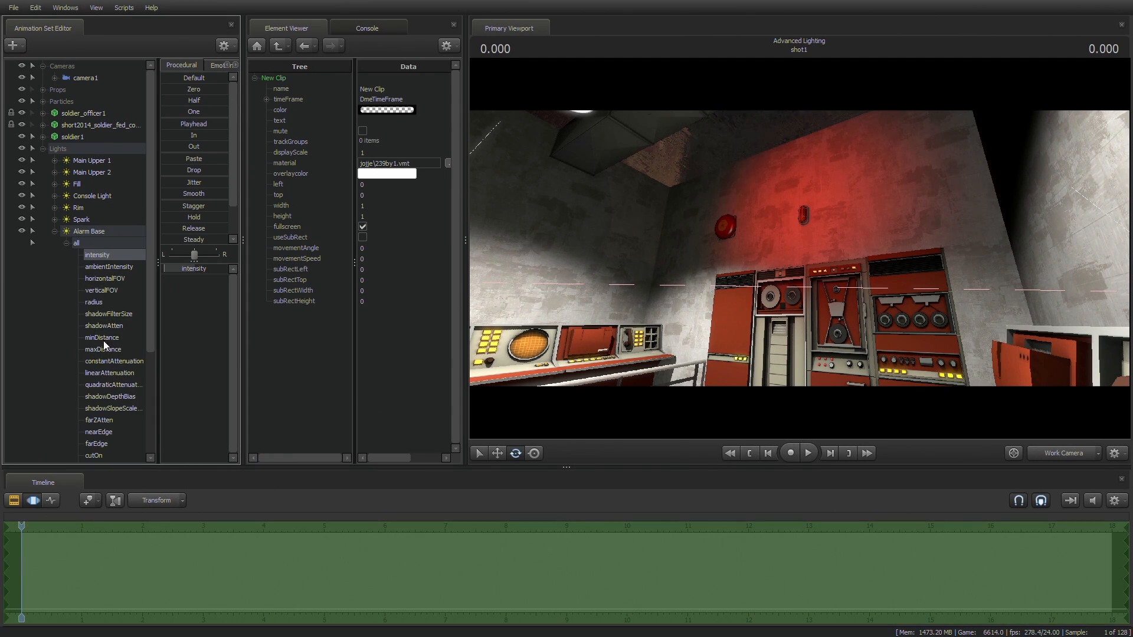
pyautogui.click(51, 501)
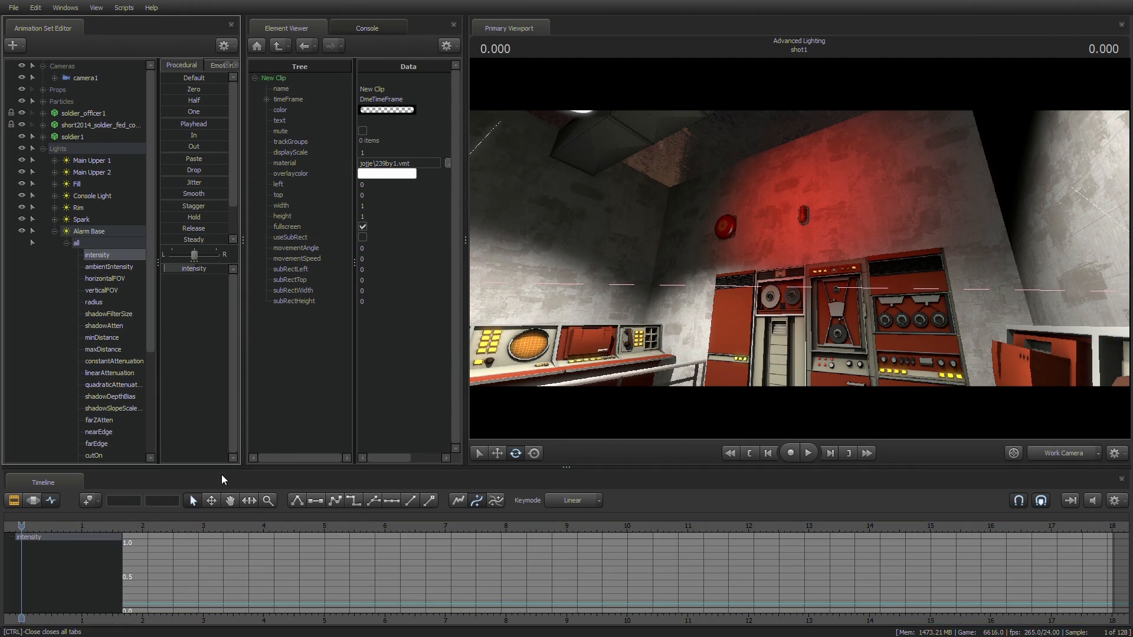
pyautogui.press('a')
# Step: Key the Alarm Base intensity at 9.791 seconds and at its minimum at 9.458 seconds, and play back the change
pyautogui.moveTo(156, 525); pyautogui.dragTo(669, 533)
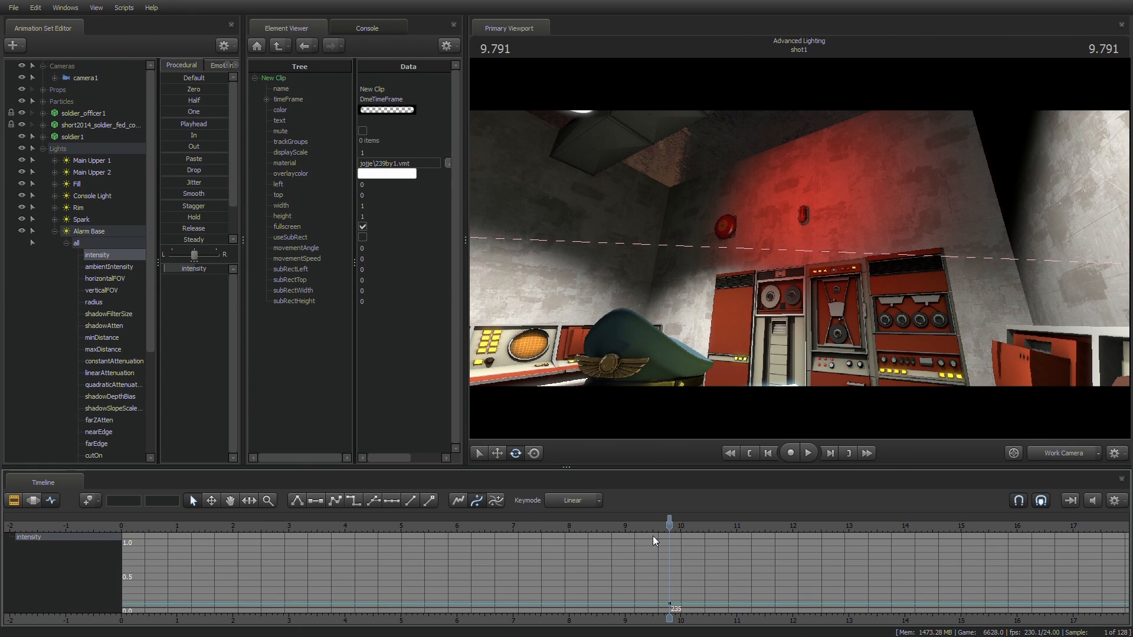
pyautogui.click(651, 529)
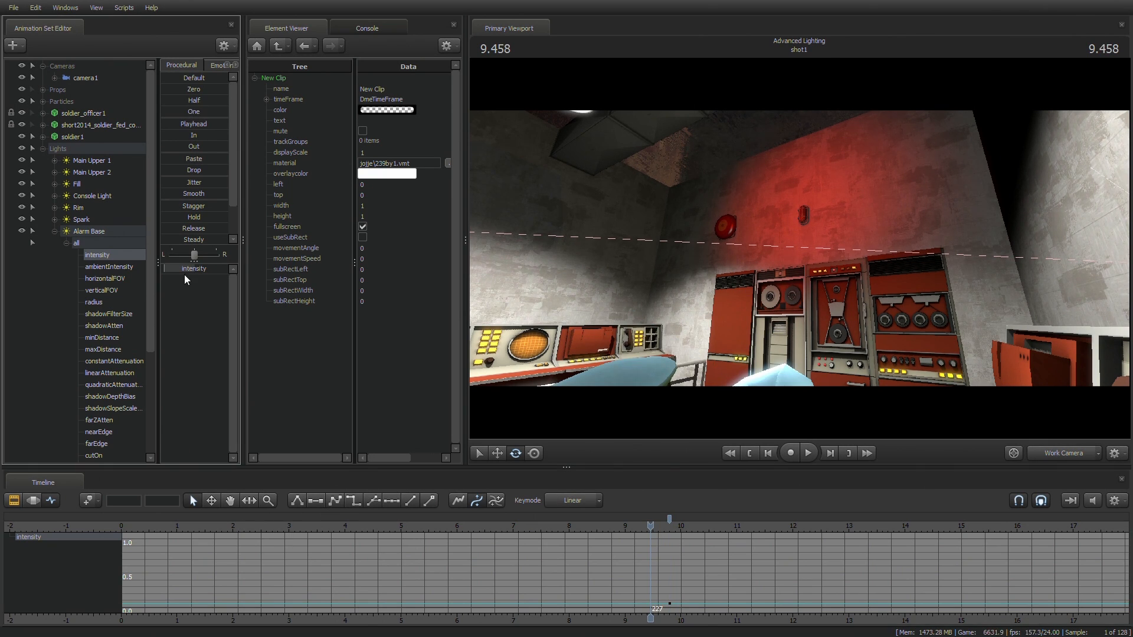
pyautogui.moveTo(182, 269); pyautogui.dragTo(82, 328)
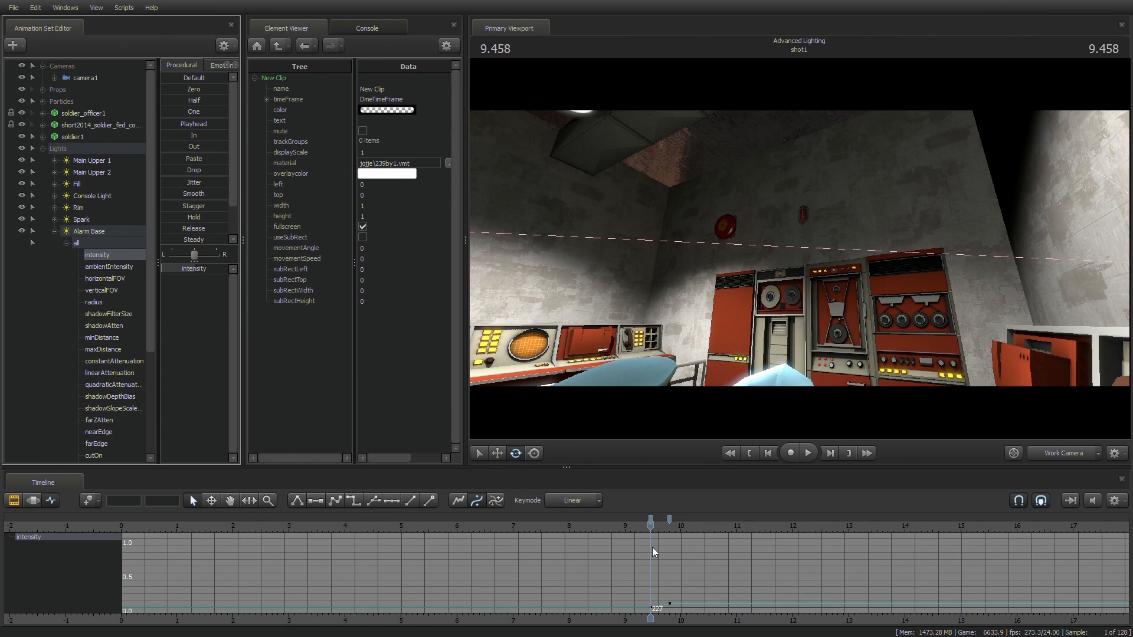
pyautogui.click(634, 529)
pyautogui.press('space')
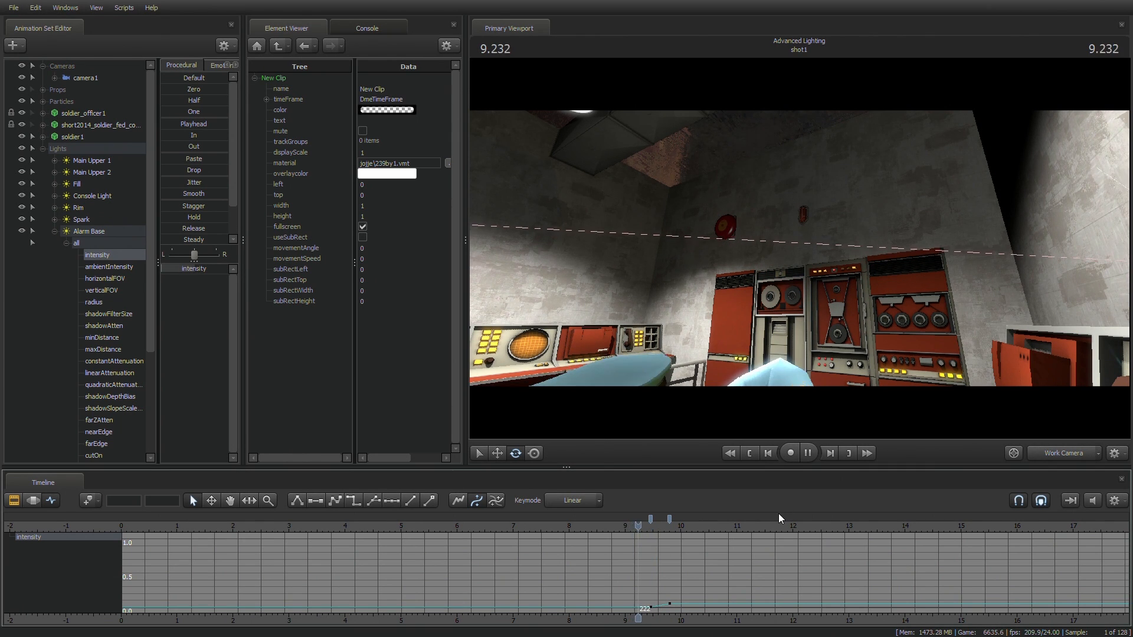
# Step: Move the Alarm Base light's low intensity key to frame 229 and play back the change
pyautogui.press('space')
pyautogui.moveTo(652, 519); pyautogui.dragTo(655, 519)
pyautogui.click(639, 524)
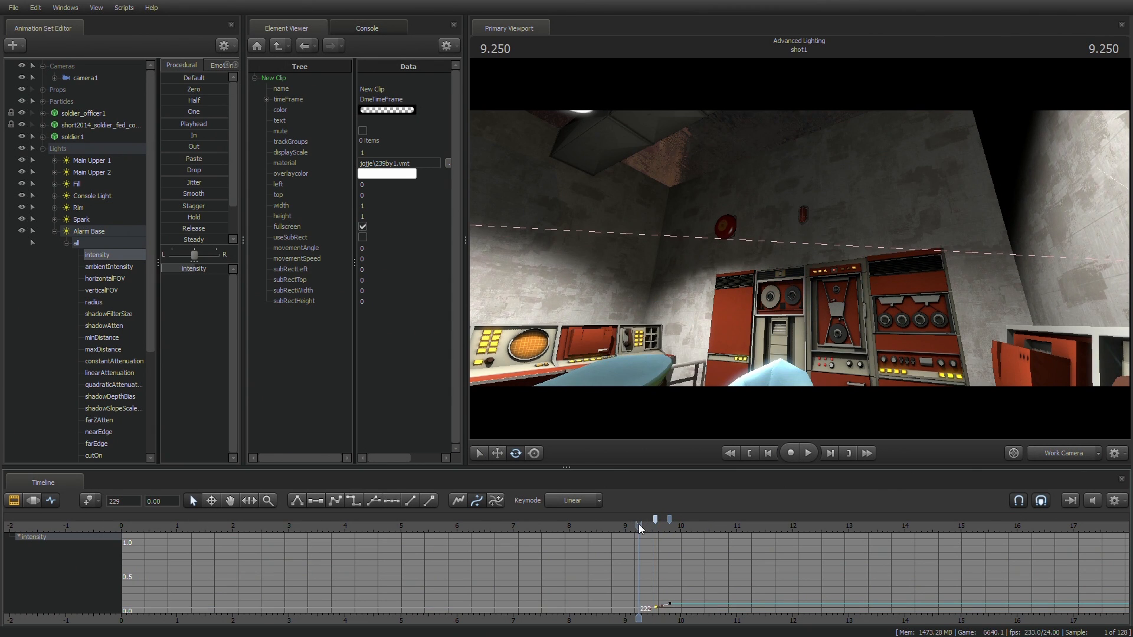
pyautogui.scroll(3, 684, 551)
pyautogui.press('space')
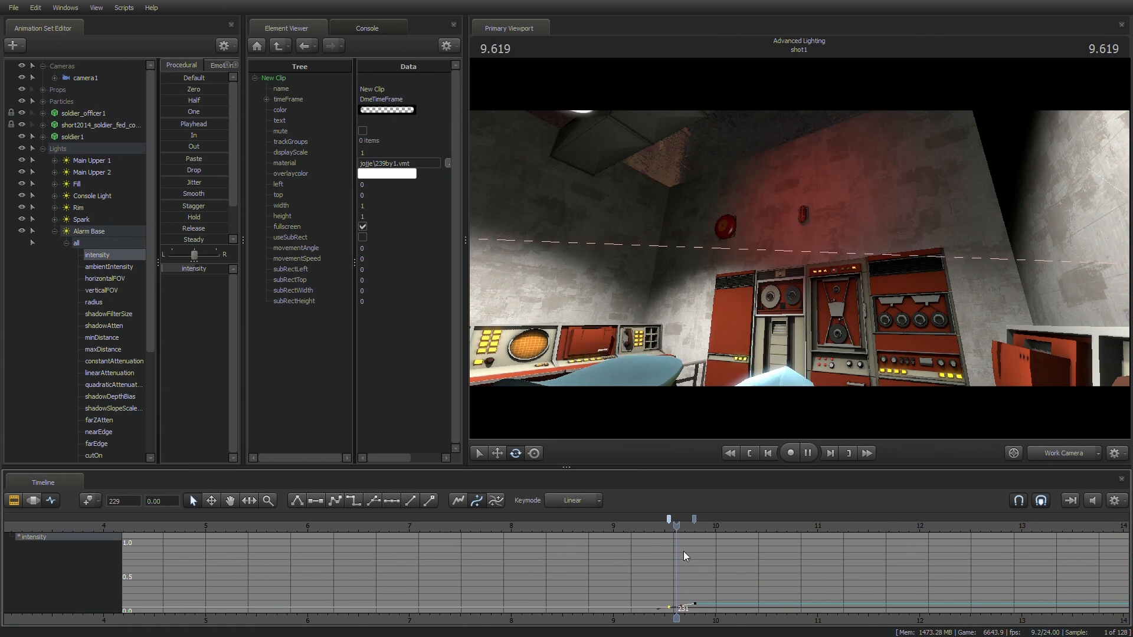
pyautogui.press('space')
# Step: Key the Alarm Base intensity at its minimum at 10.666 seconds and copy the bright key to 10.375 seconds
pyautogui.moveTo(752, 529); pyautogui.dragTo(783, 529)
pyautogui.moveTo(208, 268); pyautogui.dragTo(163, 268)
pyautogui.click(695, 519)
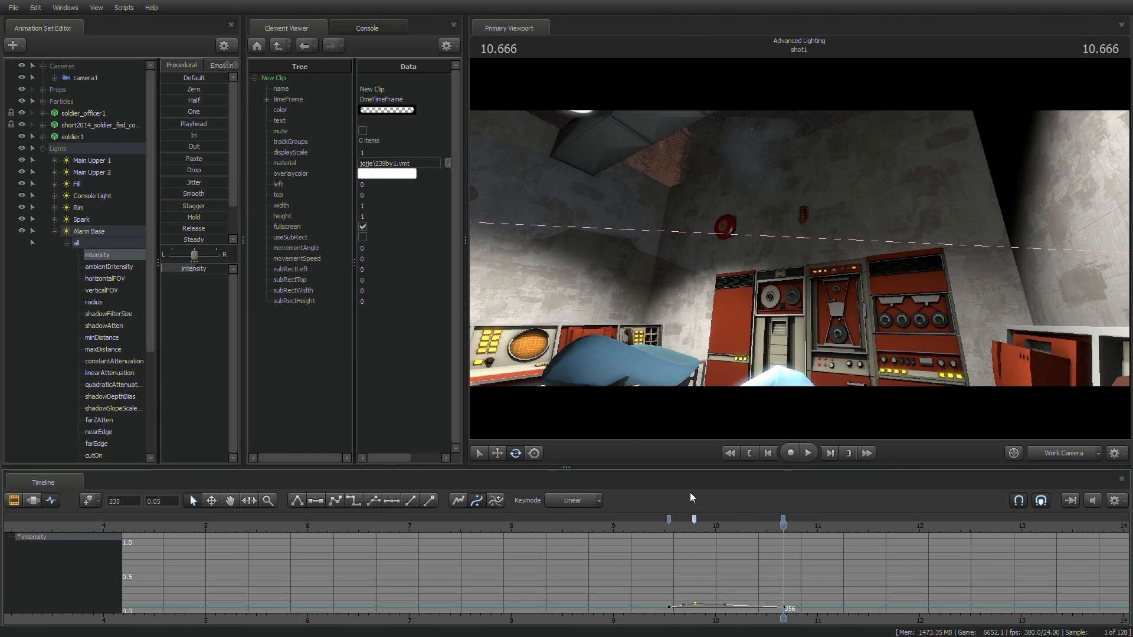
pyautogui.click(733, 526)
pyautogui.moveTo(733, 525); pyautogui.dragTo(748, 523)
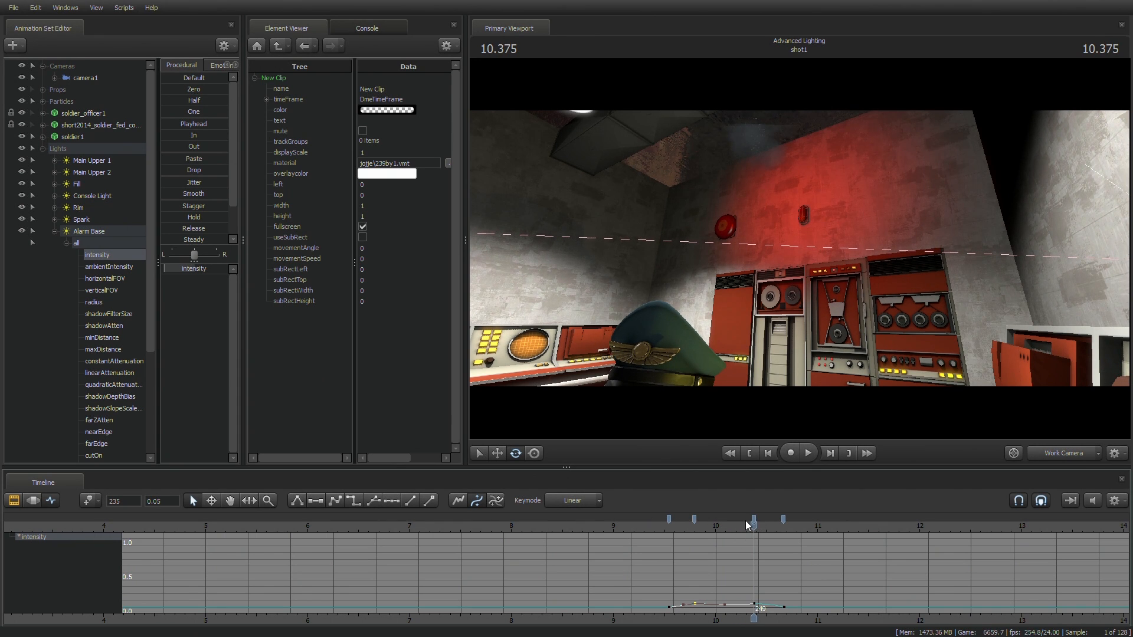
# Step: Adjust the tangents of the pulse's bright intensity keys, play back the pulse, and select all four of its keys
pyautogui.scroll(5, 756, 602)
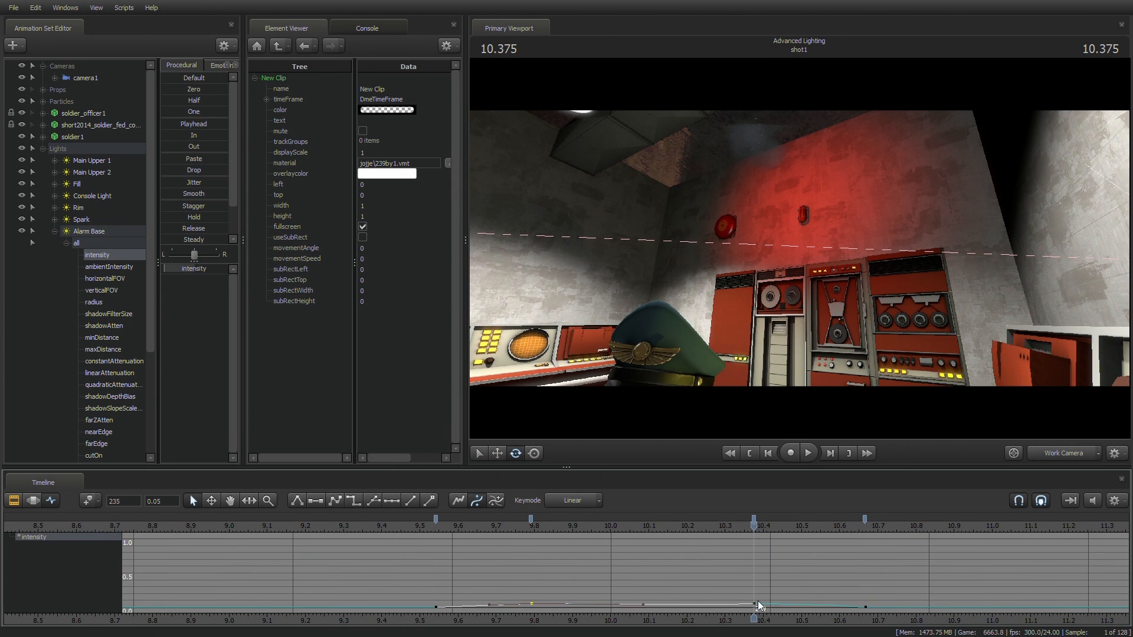
pyautogui.click(752, 517)
pyautogui.click(297, 503)
pyautogui.click(424, 524)
pyautogui.scroll(-4, 507, 561)
pyautogui.press('space')
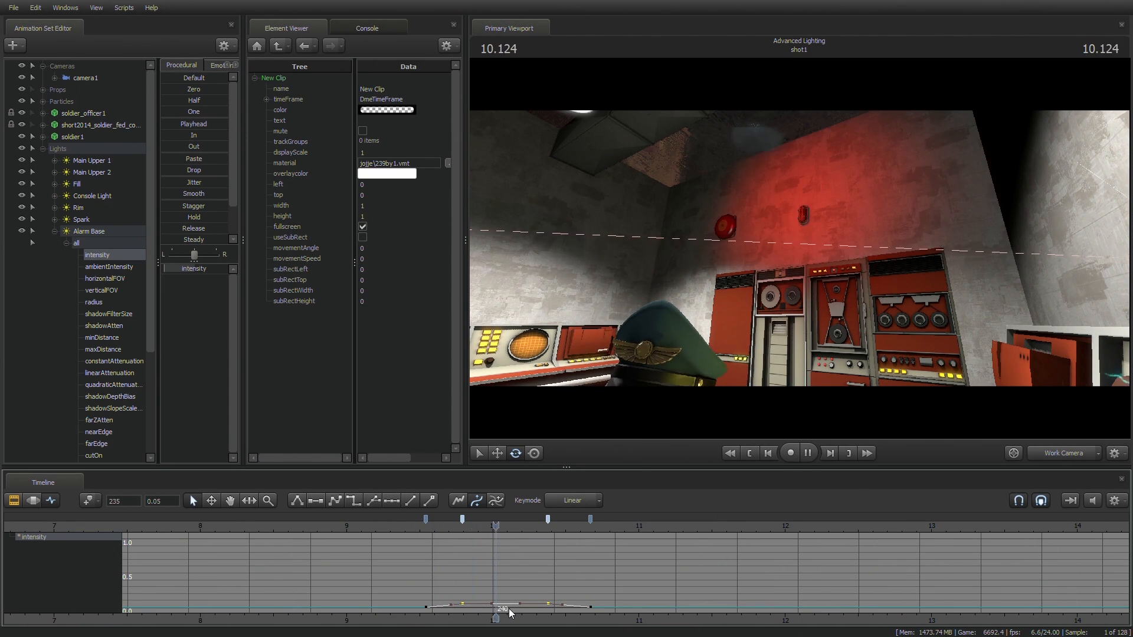
pyautogui.press('space')
pyautogui.click(590, 519)
pyautogui.click(427, 519)
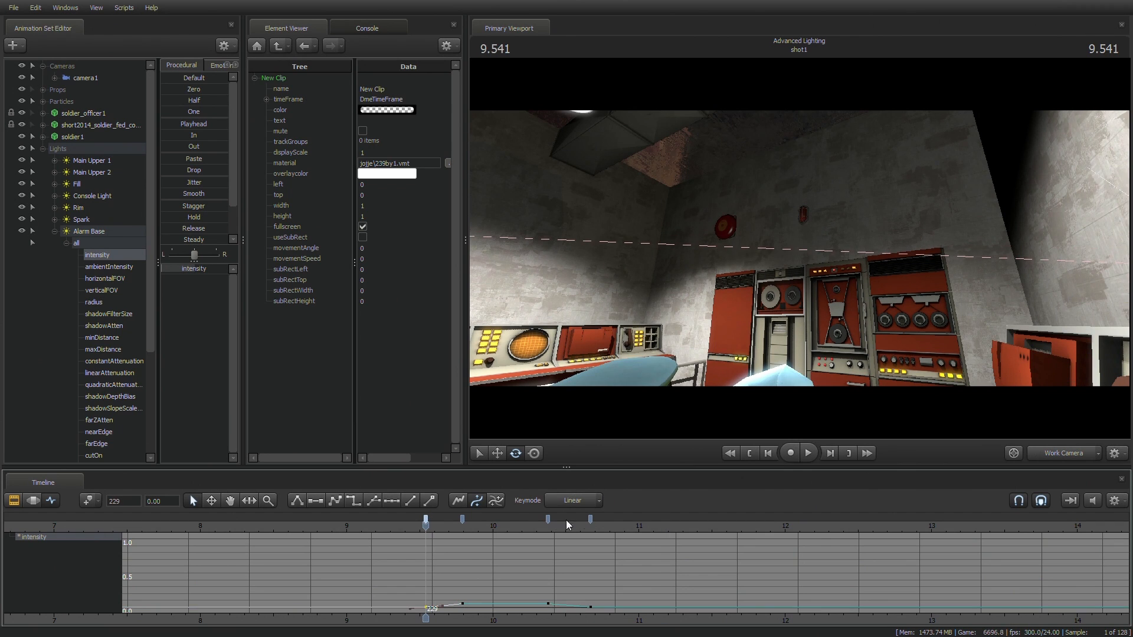
pyautogui.keyDown('shift'); pyautogui.click(591, 519); pyautogui.keyUp('shift')
# Step: Hide every light except Alarm Base and play back the alarm pulse on its own
pyautogui.click(22, 220)
pyautogui.click(21, 172)
pyautogui.click(22, 160)
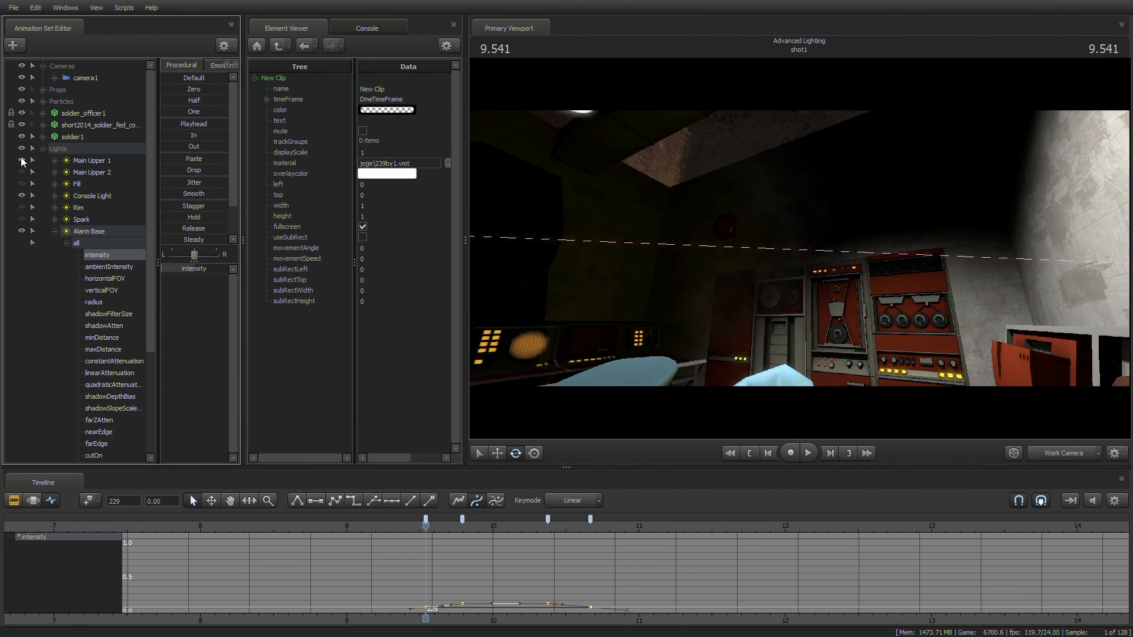
pyautogui.click(21, 184)
pyautogui.click(21, 196)
pyautogui.press('space')
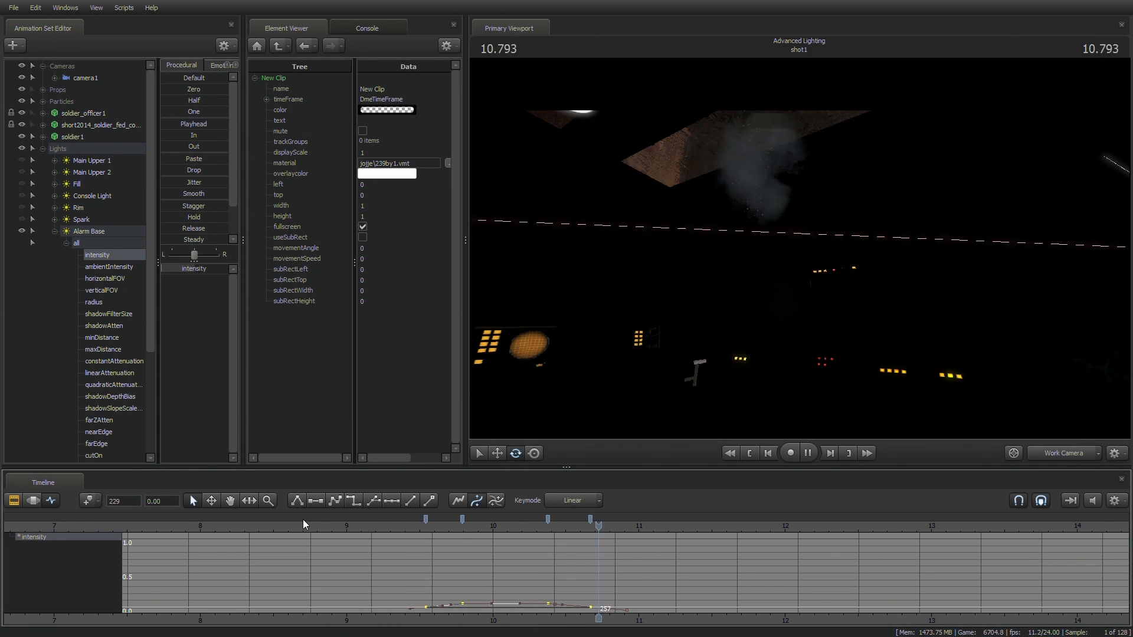
pyautogui.press('space')
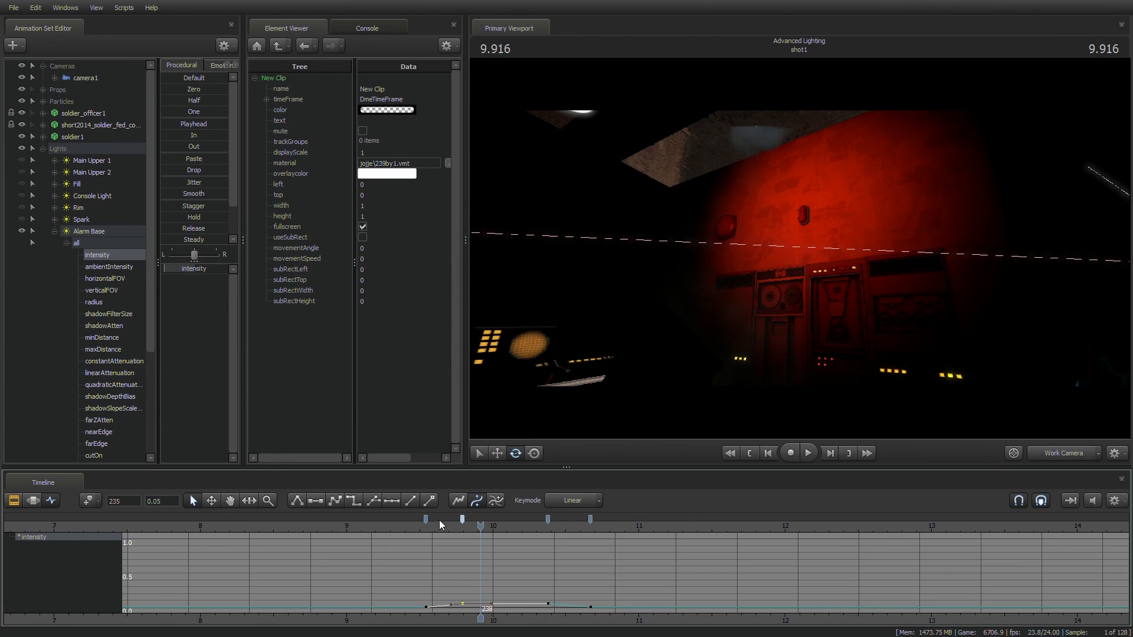
# Step: Shift the pulse's first two intensity keys so the rise starts at frame 232, and play it back
pyautogui.click(426, 520)
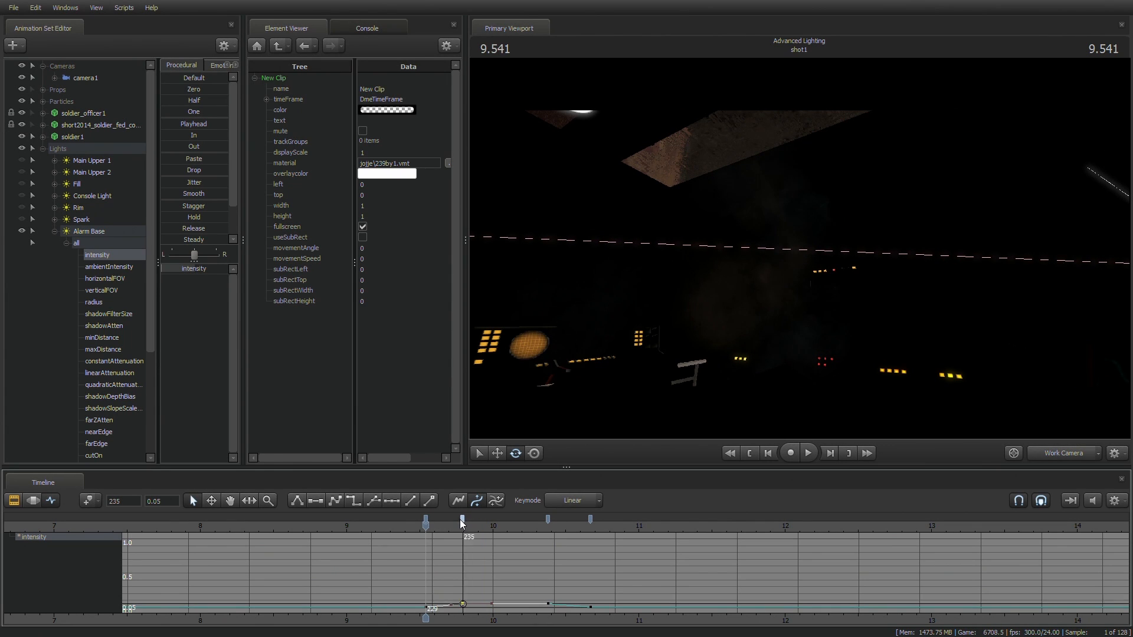
pyautogui.click(427, 520)
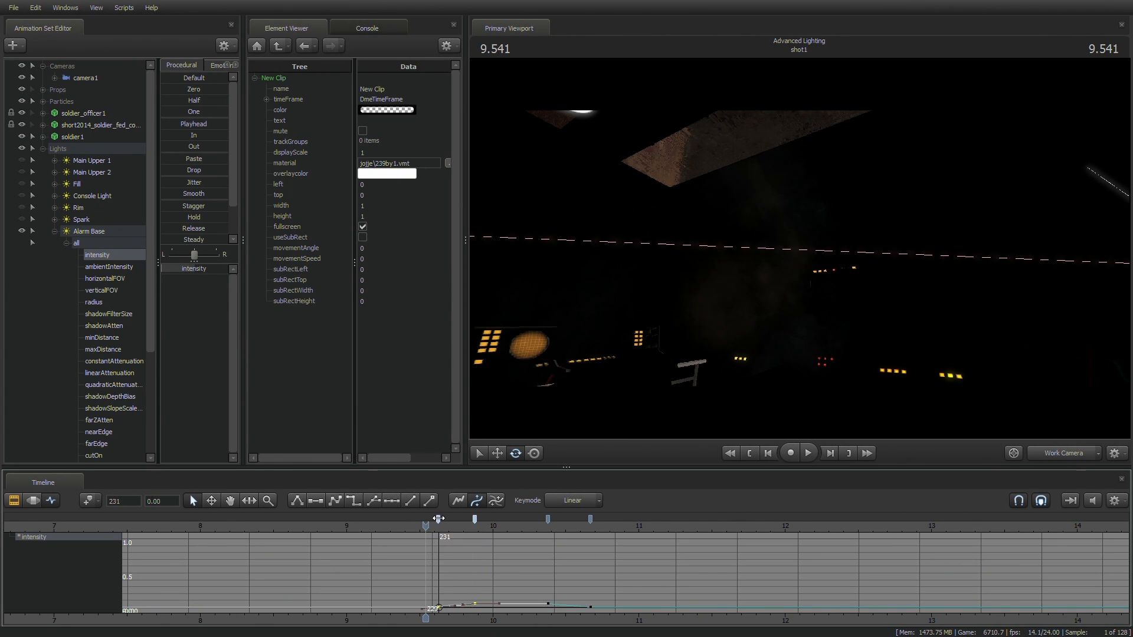
pyautogui.press('space')
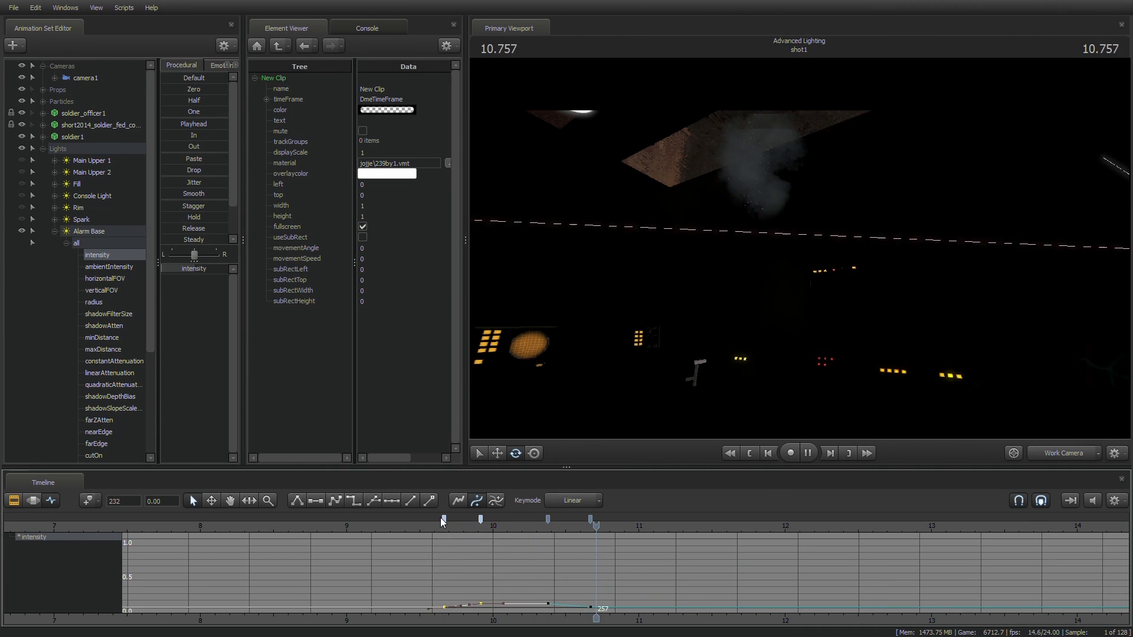
# Step: Copy all four intensity keys of the alarm pulse and paste them at about 11.5 seconds
pyautogui.click(591, 520)
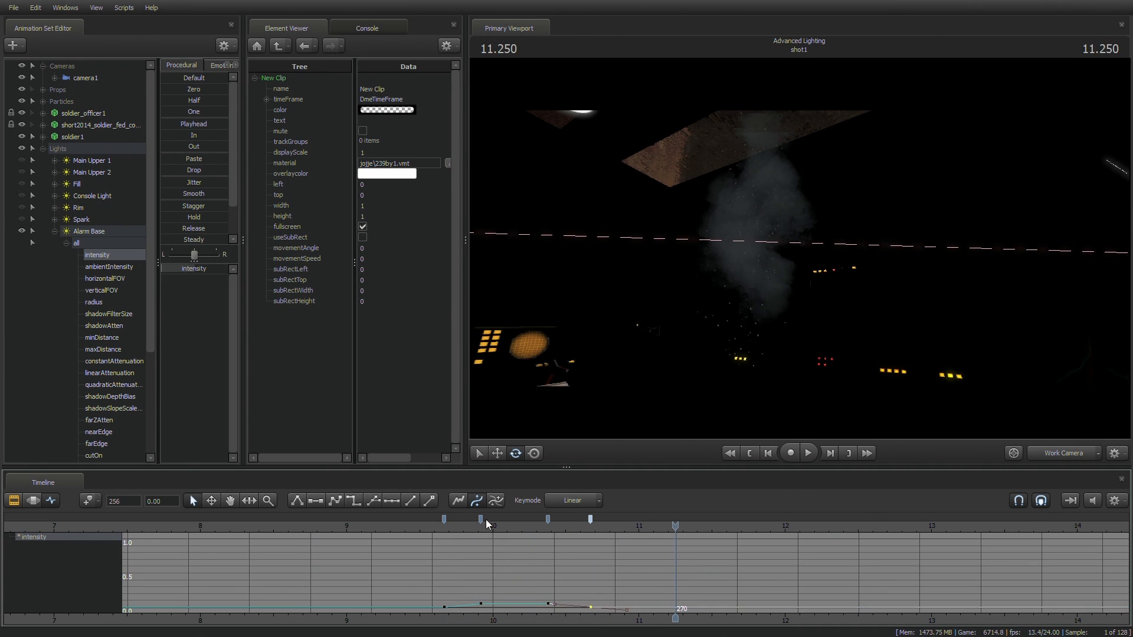
pyautogui.keyDown('shift'); pyautogui.click(445, 521); pyautogui.keyUp('shift')
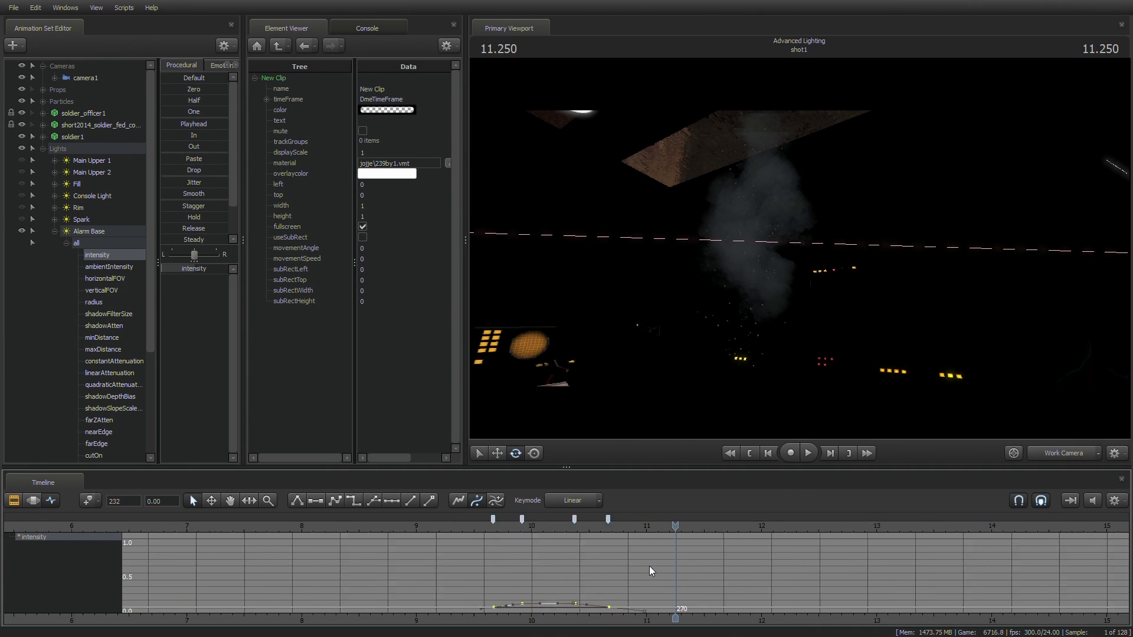
pyautogui.scroll(-3, 483, 598)
pyautogui.press('space')
pyautogui.press('space')
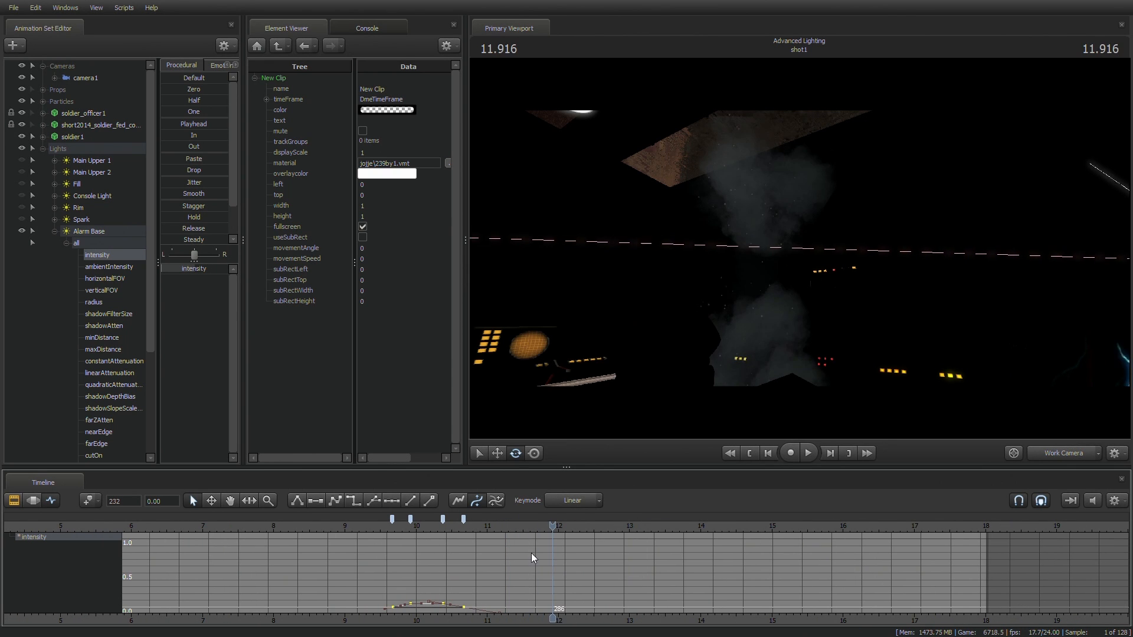
pyautogui.moveTo(537, 530); pyautogui.dragTo(511, 530)
pyautogui.hotkey('ctrl', 'v')
# Step: Paste the alarm pulse again at 13.541 seconds and at about 15.4 seconds, and play back all the pulses
pyautogui.press('space')
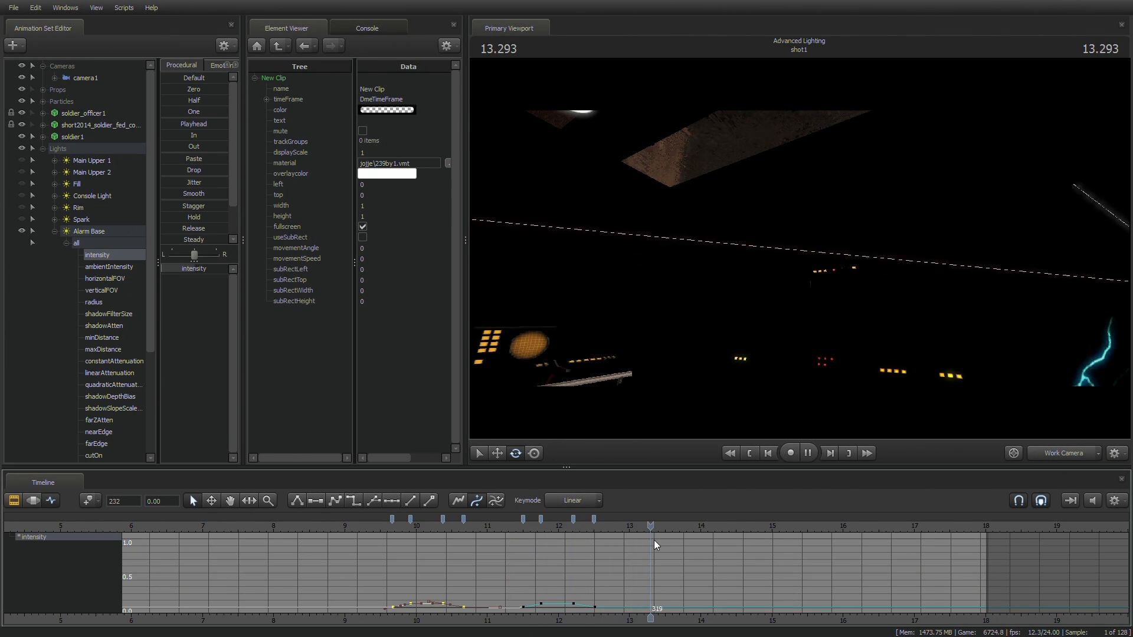
pyautogui.moveTo(657, 531)
pyautogui.mouseDown()
pyautogui.moveTo(643, 530)
pyautogui.moveTo(668, 531)
pyautogui.mouseUp()
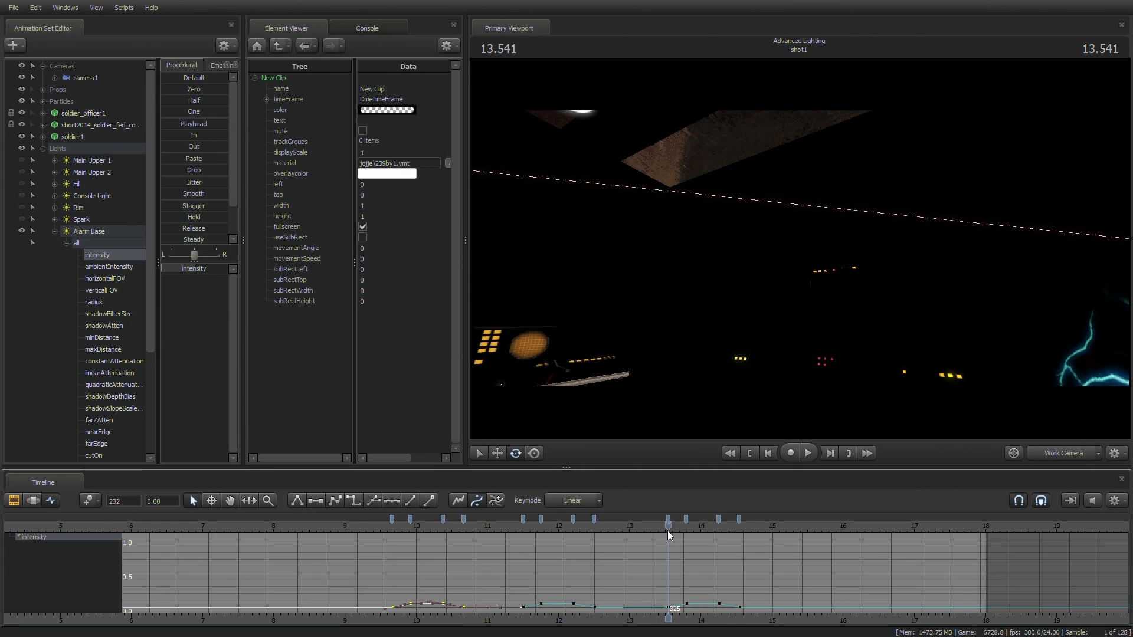
pyautogui.press('space')
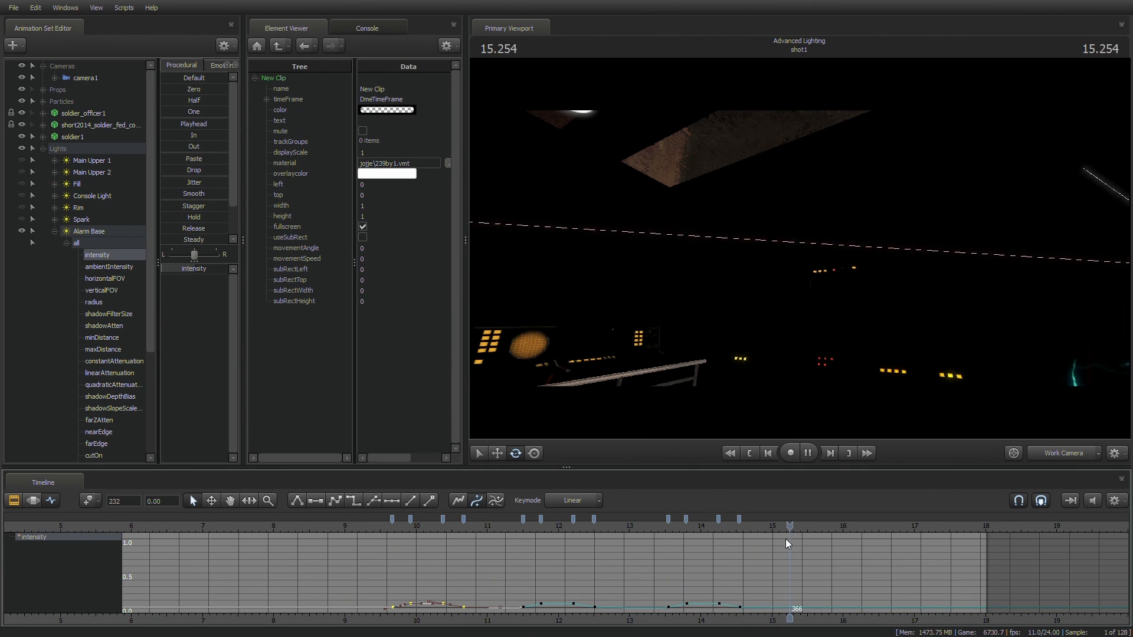
pyautogui.click(803, 530)
pyautogui.press('space')
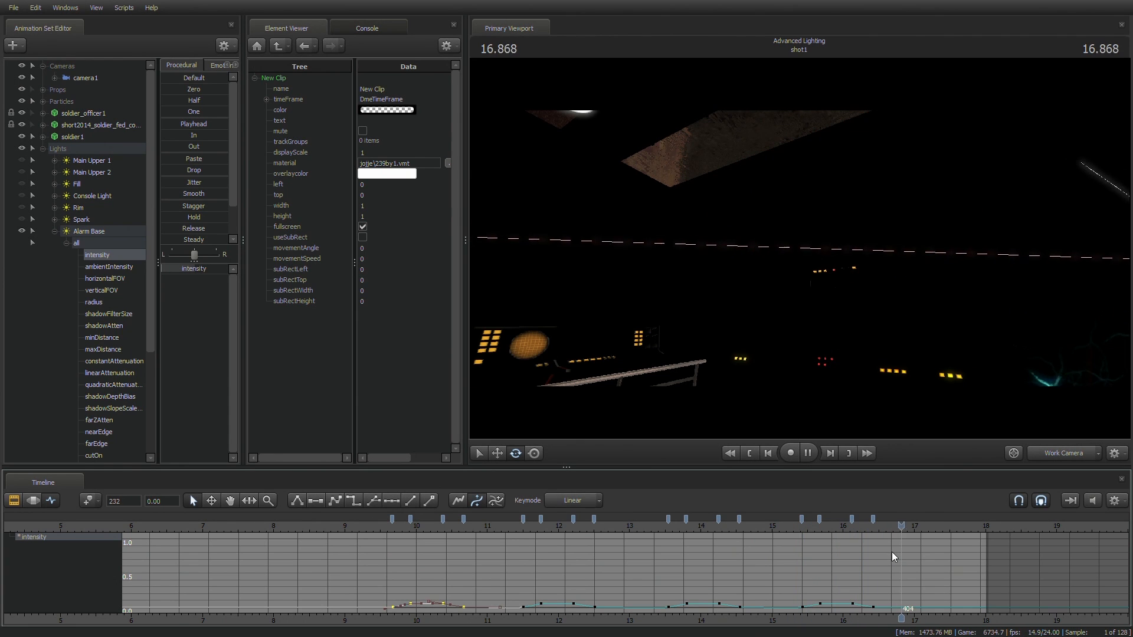
pyautogui.press('space')
pyautogui.click(389, 534)
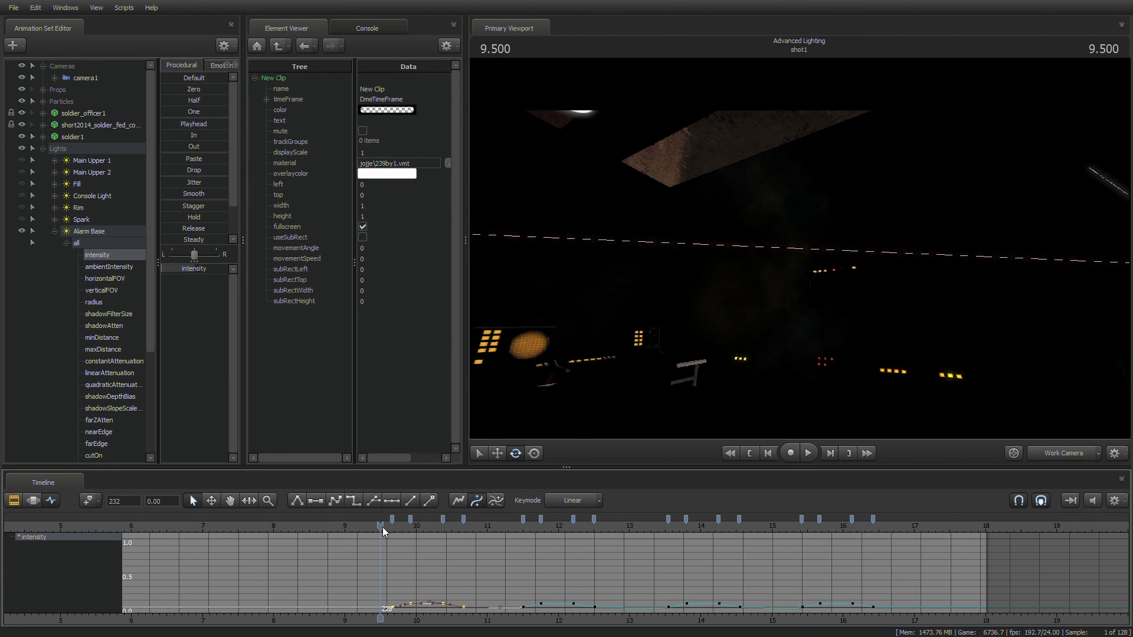
pyautogui.press('space')
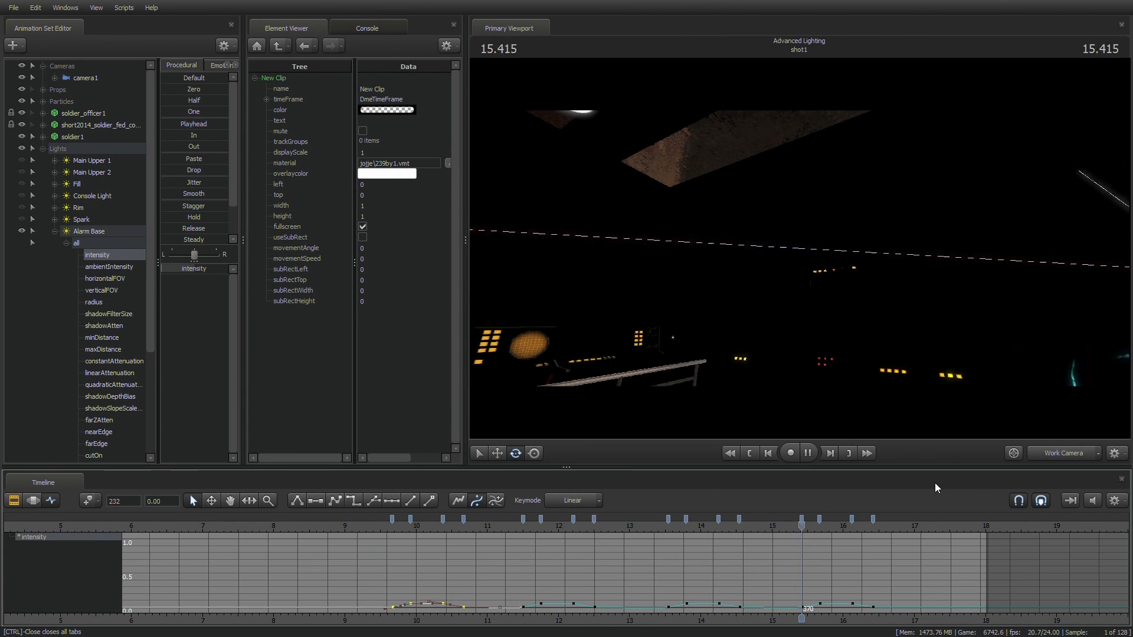
# Step: Shift all four keys of the last alarm pulse so it starts at frame 373, and play it back
pyautogui.press('space')
pyautogui.moveTo(785, 527); pyautogui.dragTo(817, 525)
pyautogui.click(802, 520)
pyautogui.keyDown('shift'); pyautogui.click(873, 520); pyautogui.keyUp('shift')
pyautogui.moveTo(802, 520); pyautogui.dragTo(811, 520)
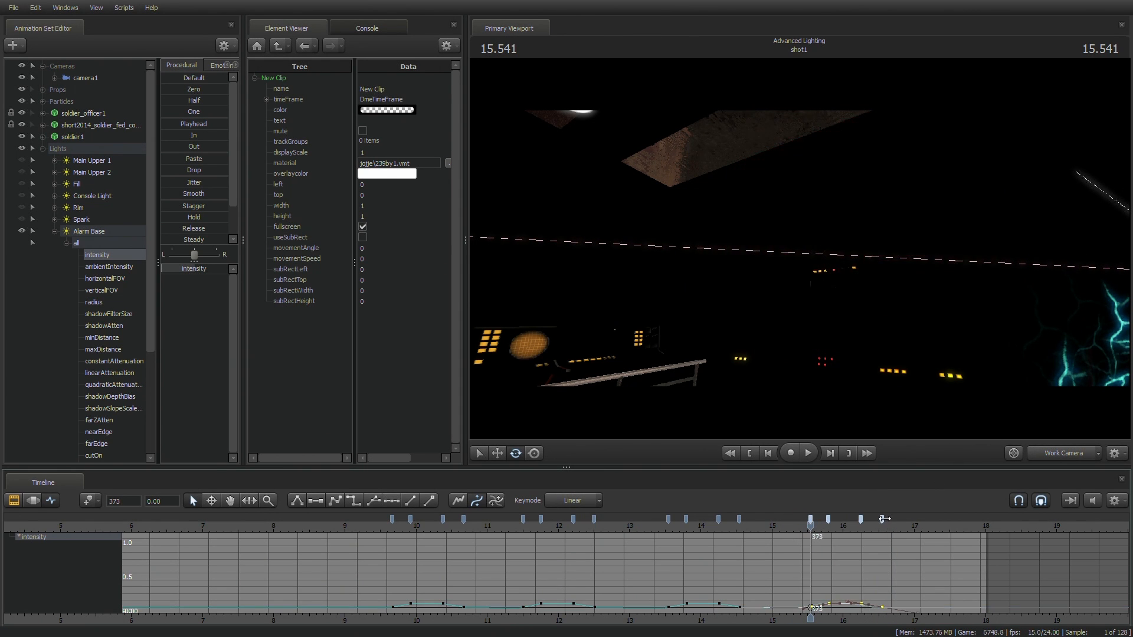
pyautogui.click(793, 531)
pyautogui.press('space')
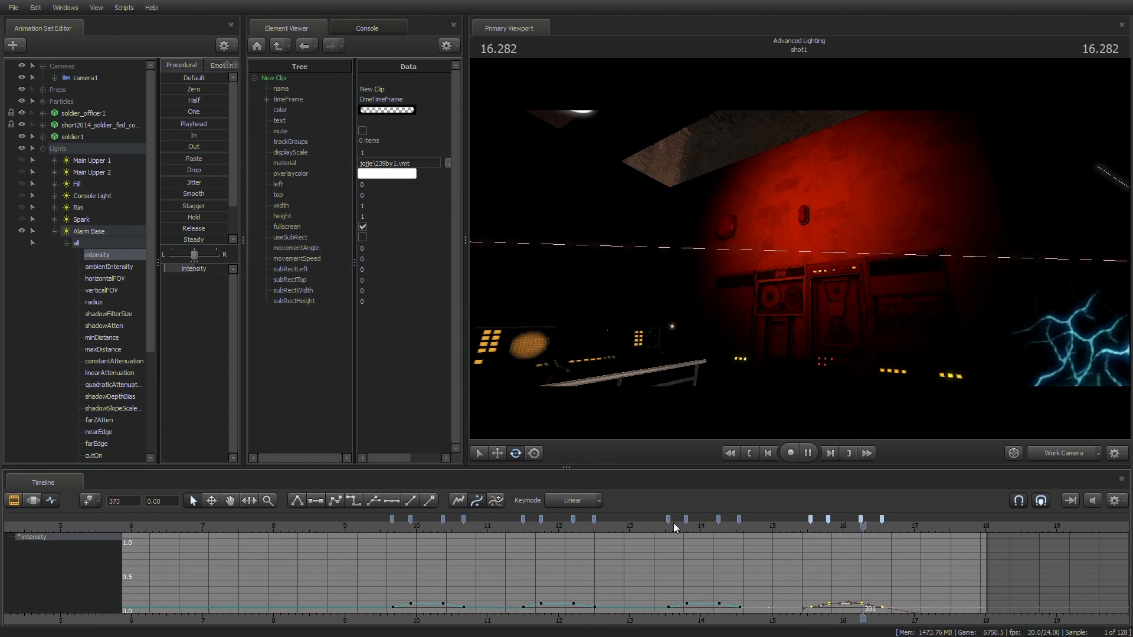
# Step: Shift all four keys of the third alarm pulse so it starts at frame 327, and play it back
pyautogui.click(636, 528)
pyautogui.press('space')
pyautogui.moveTo(672, 524); pyautogui.dragTo(677, 525)
pyautogui.click(668, 519)
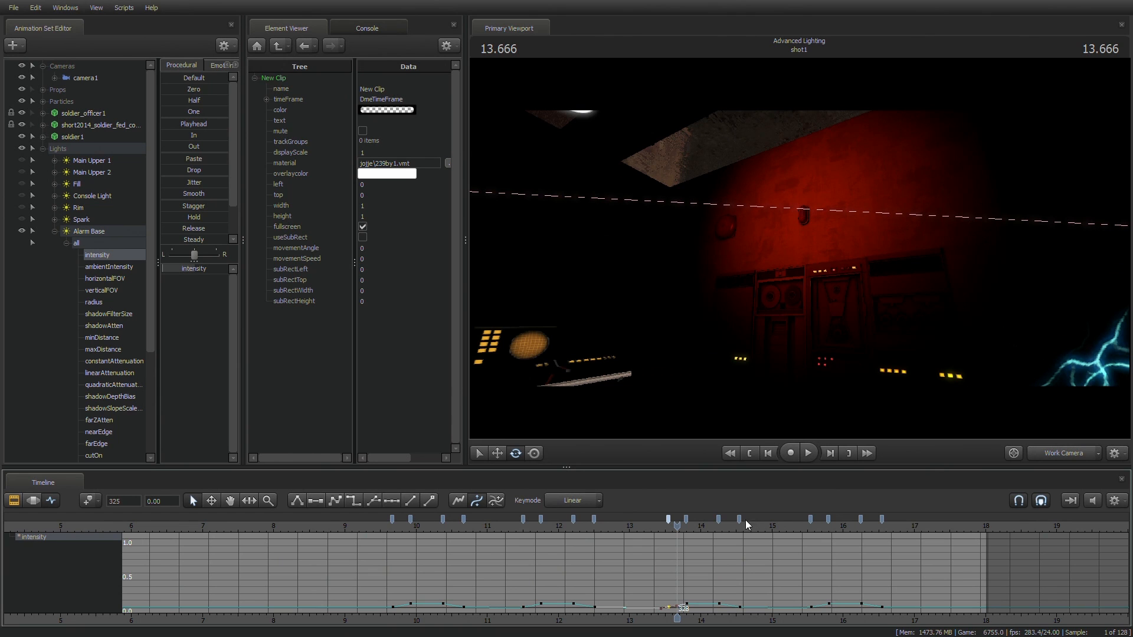
pyautogui.moveTo(745, 519); pyautogui.dragTo(748, 519)
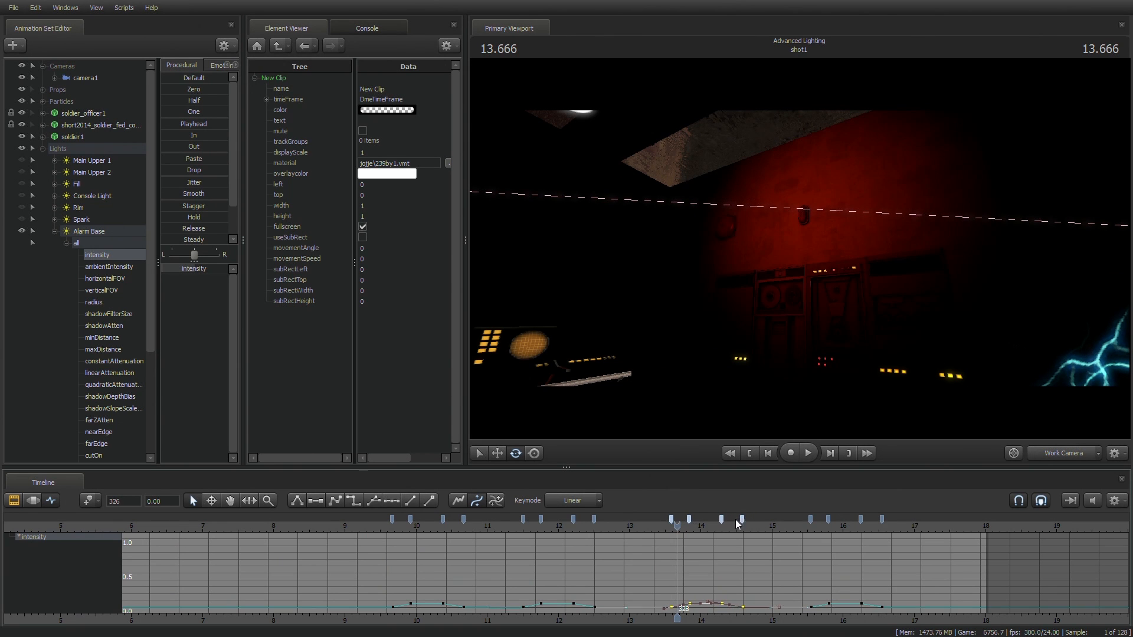
pyautogui.moveTo(671, 520); pyautogui.dragTo(674, 520)
pyautogui.press('space')
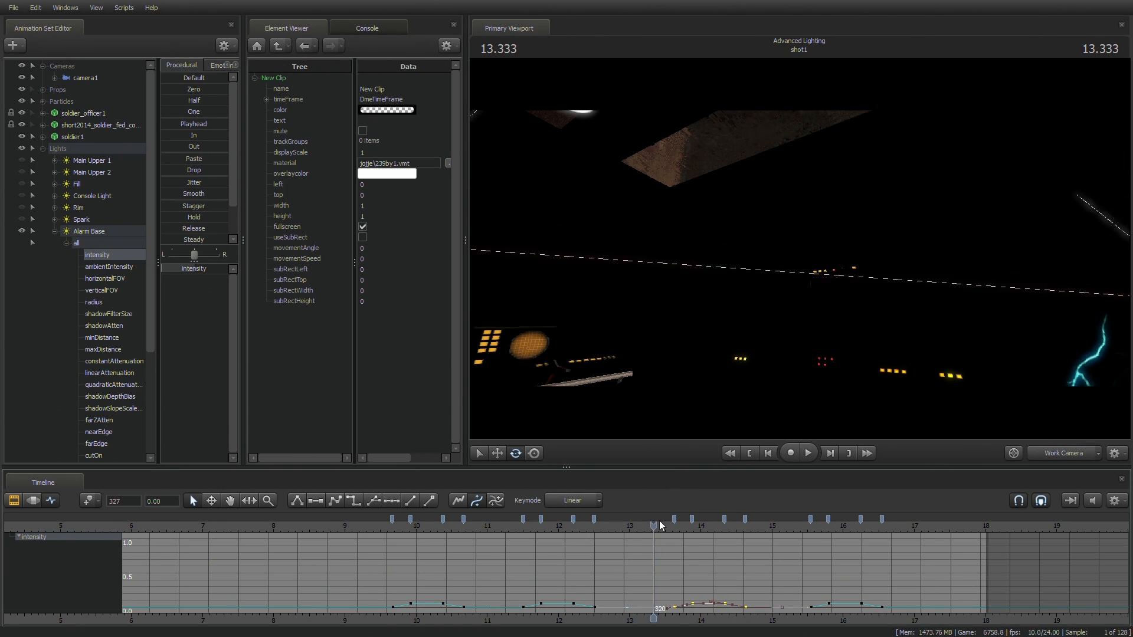
pyautogui.press('space')
# Step: View the shot through camera1 and play back the alarm pulses from just before the first one
pyautogui.click(744, 455)
pyautogui.click(1051, 457)
pyautogui.press('space')
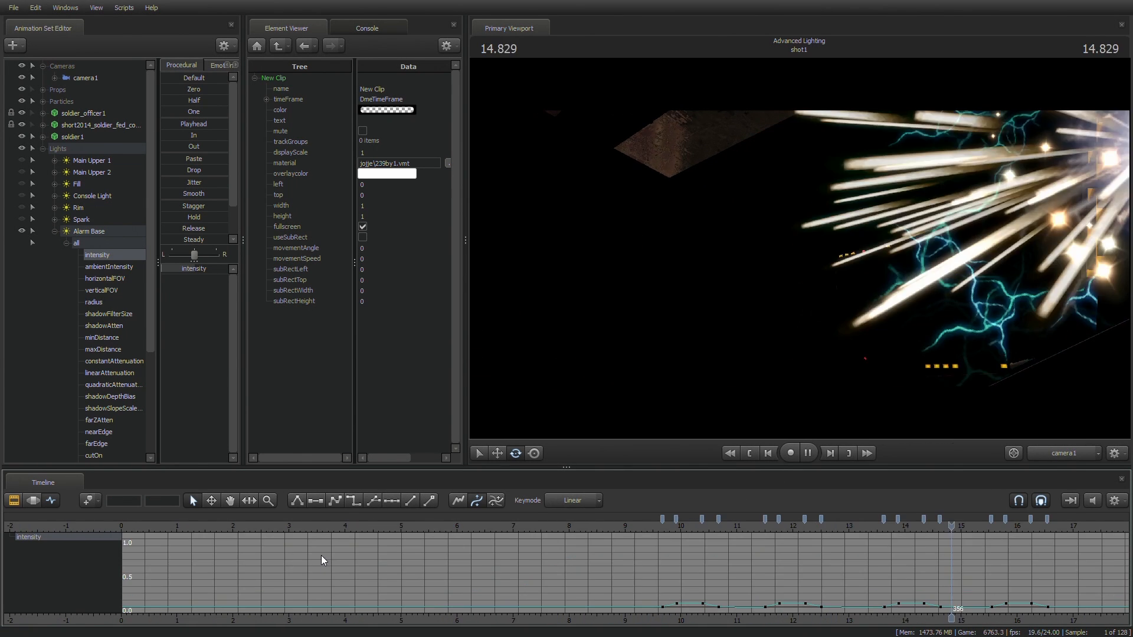
pyautogui.scroll(-5, 323, 561)
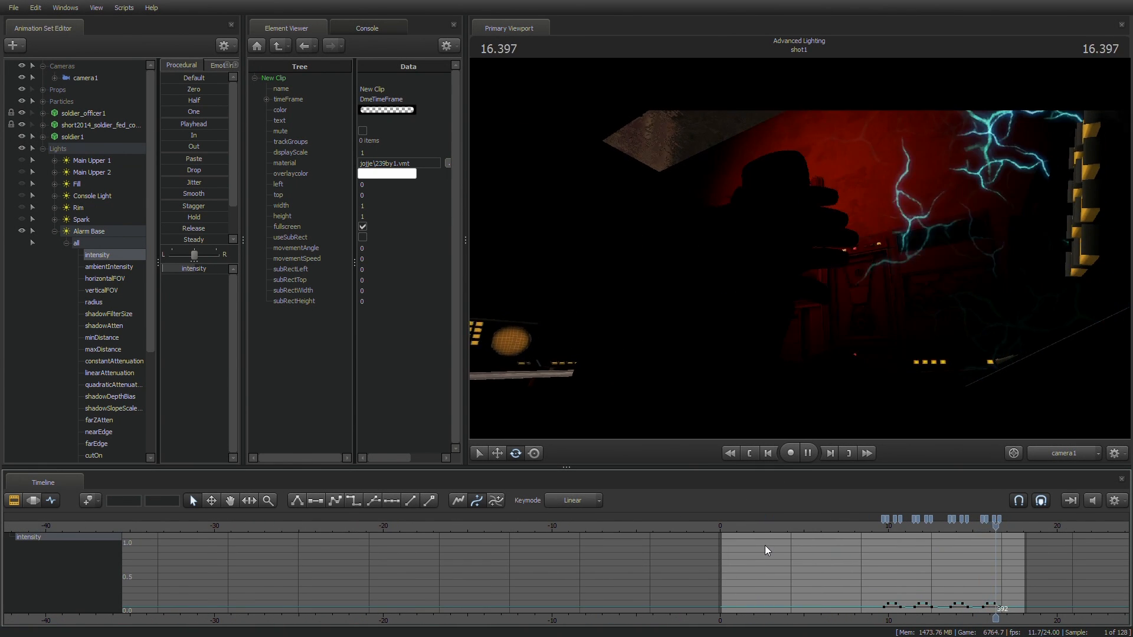
pyautogui.press('space')
pyautogui.click(877, 525)
pyautogui.press('space')
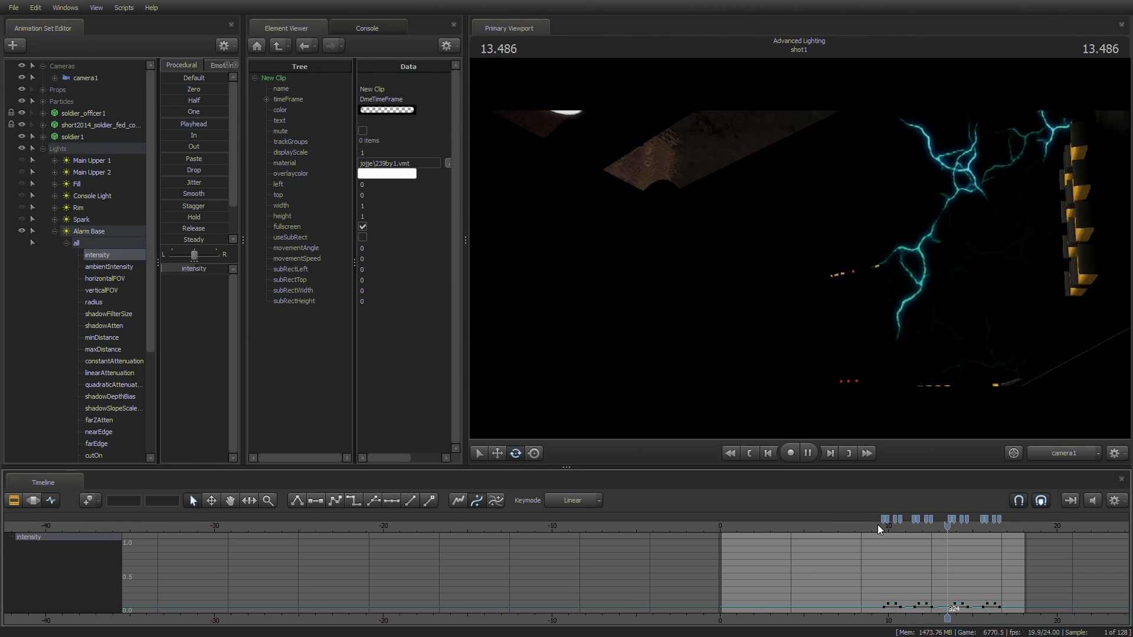
pyautogui.press('space')
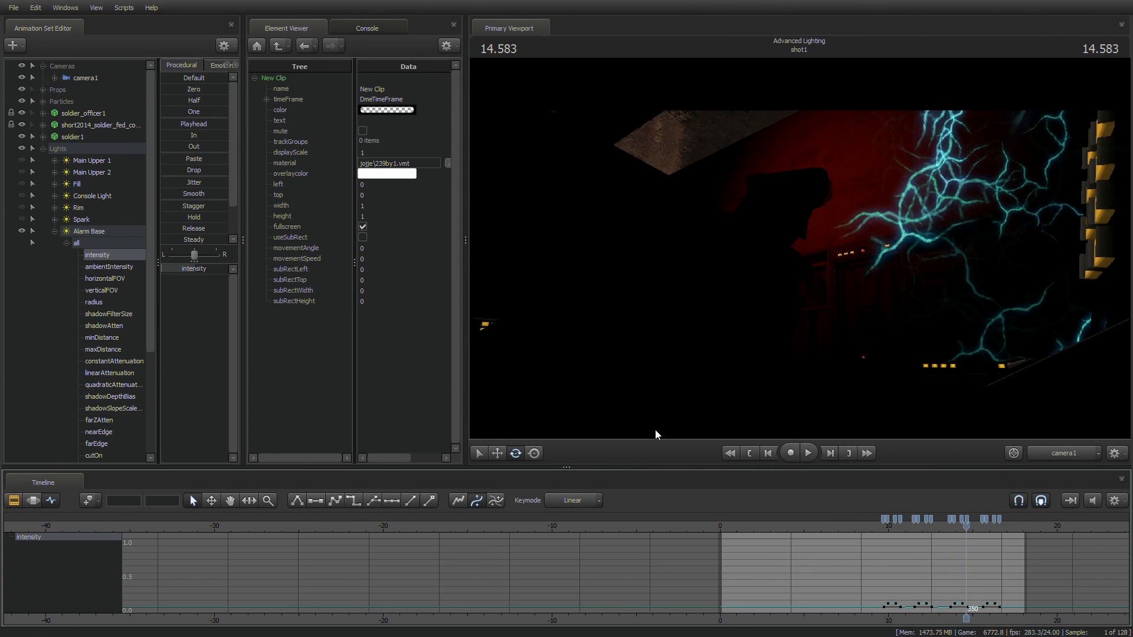
# Step: Duplicate the Alarm Base light by copying its animation set and pasting it back into the scene
pyautogui.click(55, 230)
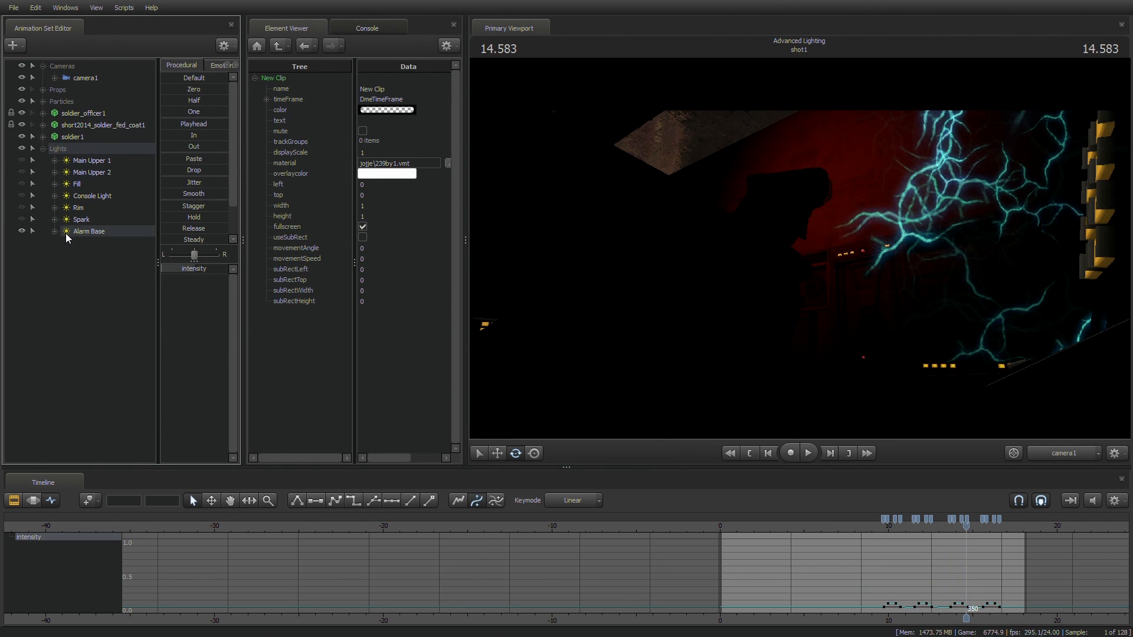
pyautogui.rightClick(66, 234)
pyautogui.click(32, 500)
pyautogui.rightClick(101, 233)
pyautogui.click(110, 252)
pyautogui.rightClick(101, 258)
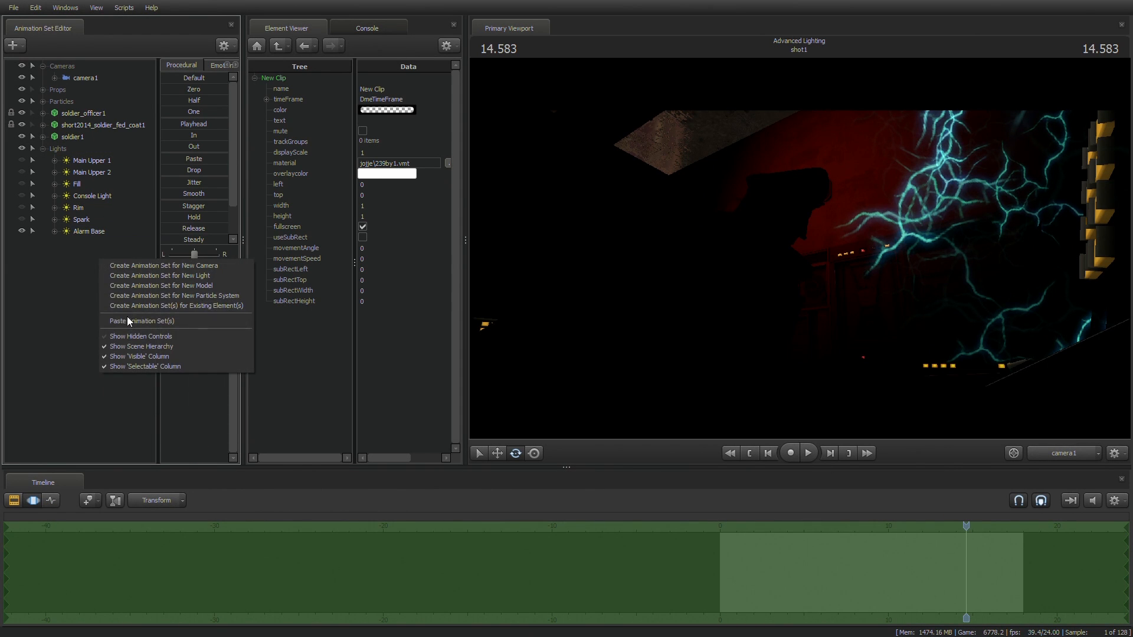
pyautogui.click(126, 317)
# Step: Rename the duplicated Alarm Base2 light as Alarm Fill
pyautogui.rightClick(94, 247)
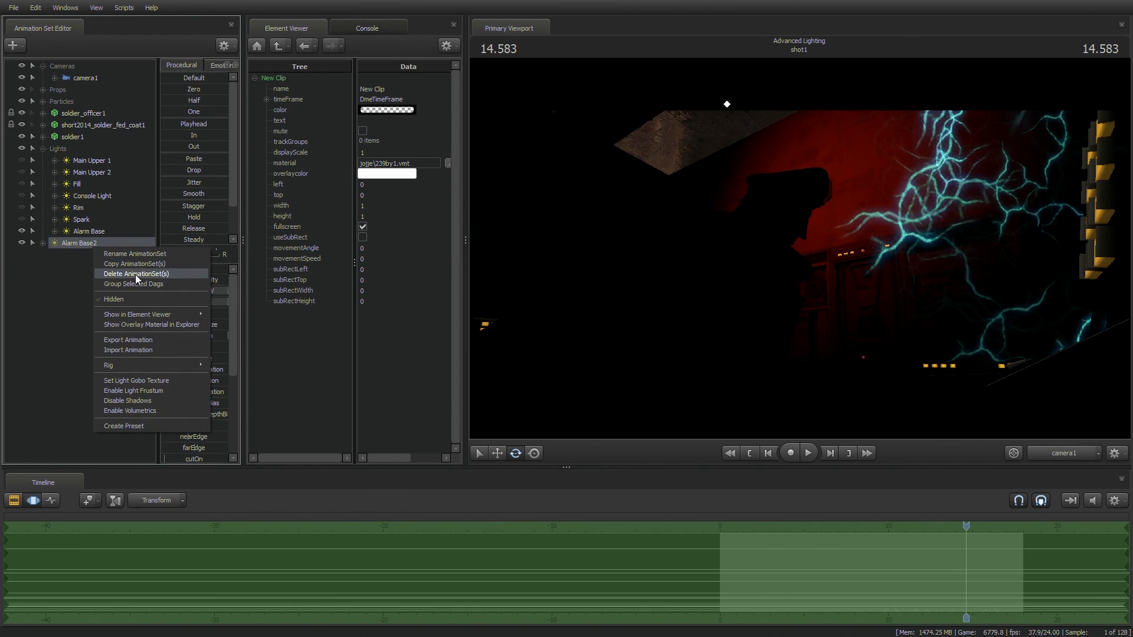
pyautogui.click(136, 252)
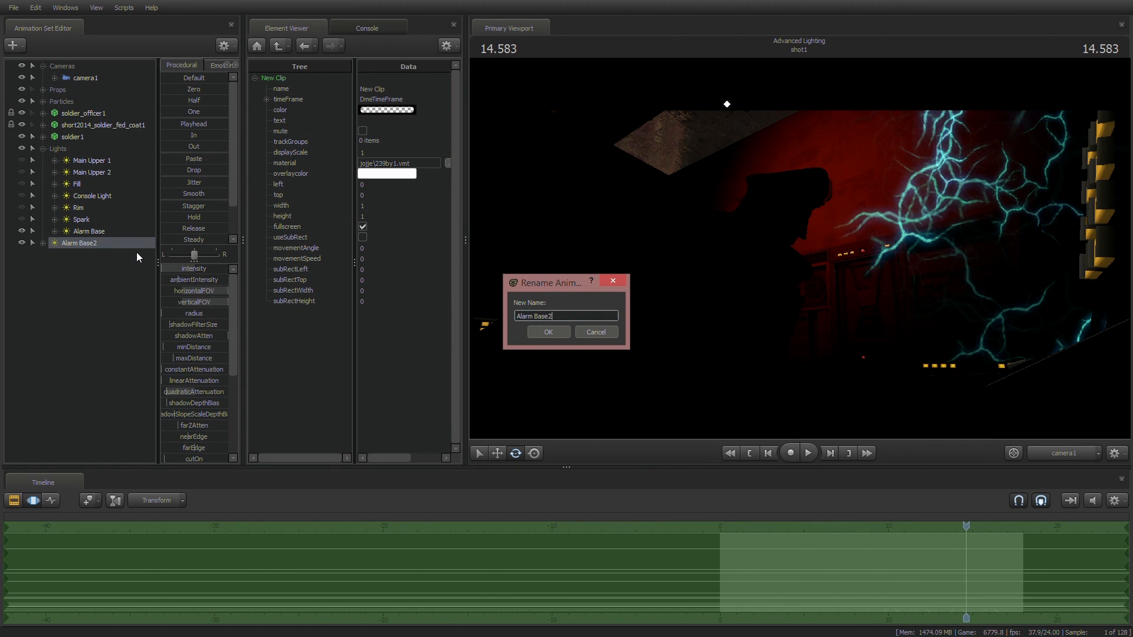
pyautogui.write('Alarm Fill')
pyautogui.press('Return')
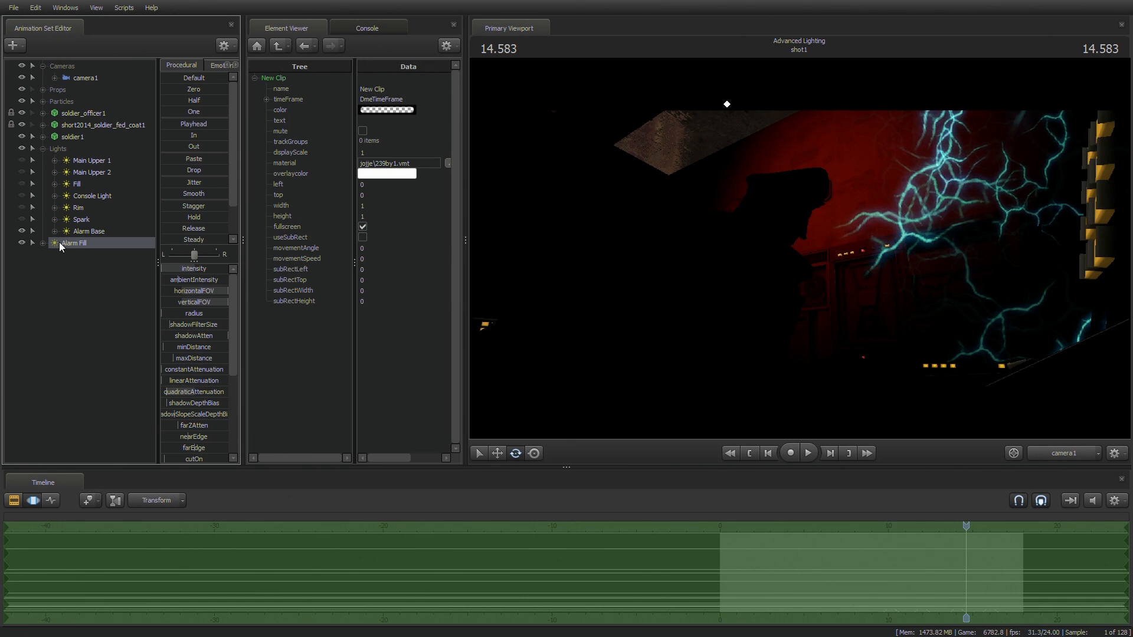
# Step: Try aiming Alarm Fill down into the room while looking through it, and inspect it from the work camera at 13.916 seconds
pyautogui.moveTo(90, 238); pyautogui.dragTo(888, 169)
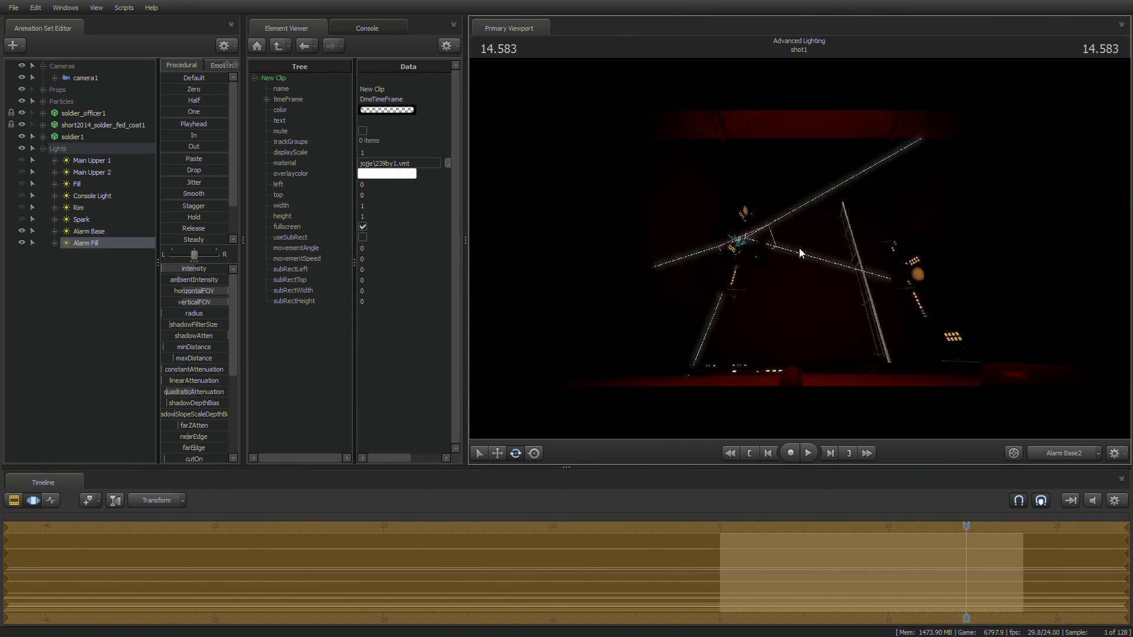
pyautogui.click(1054, 452)
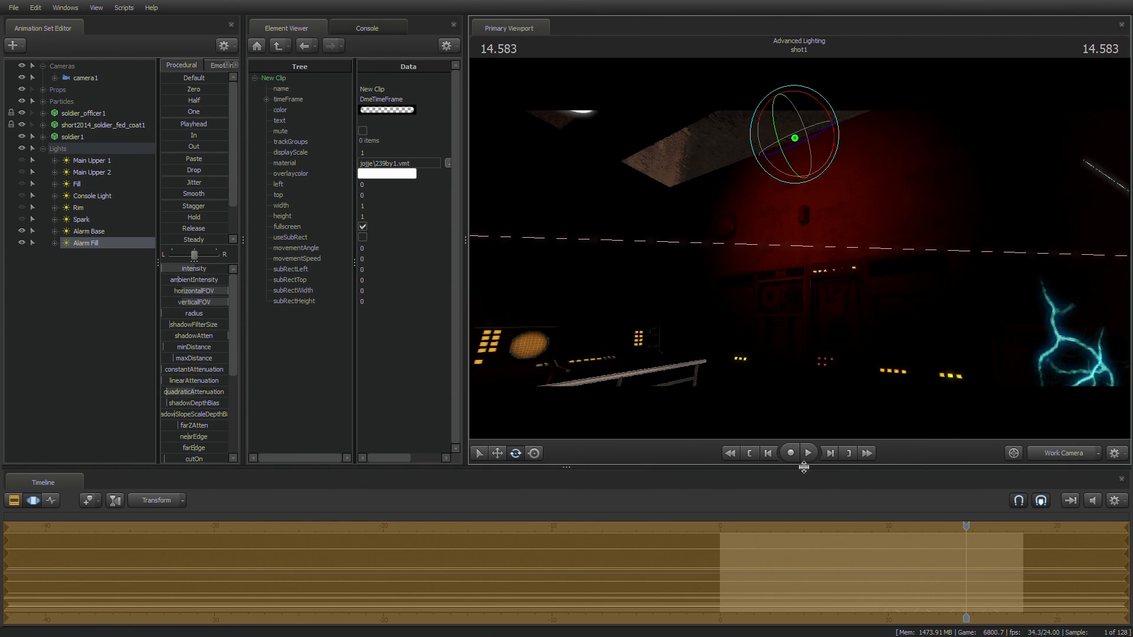
pyautogui.moveTo(951, 524); pyautogui.dragTo(939, 525)
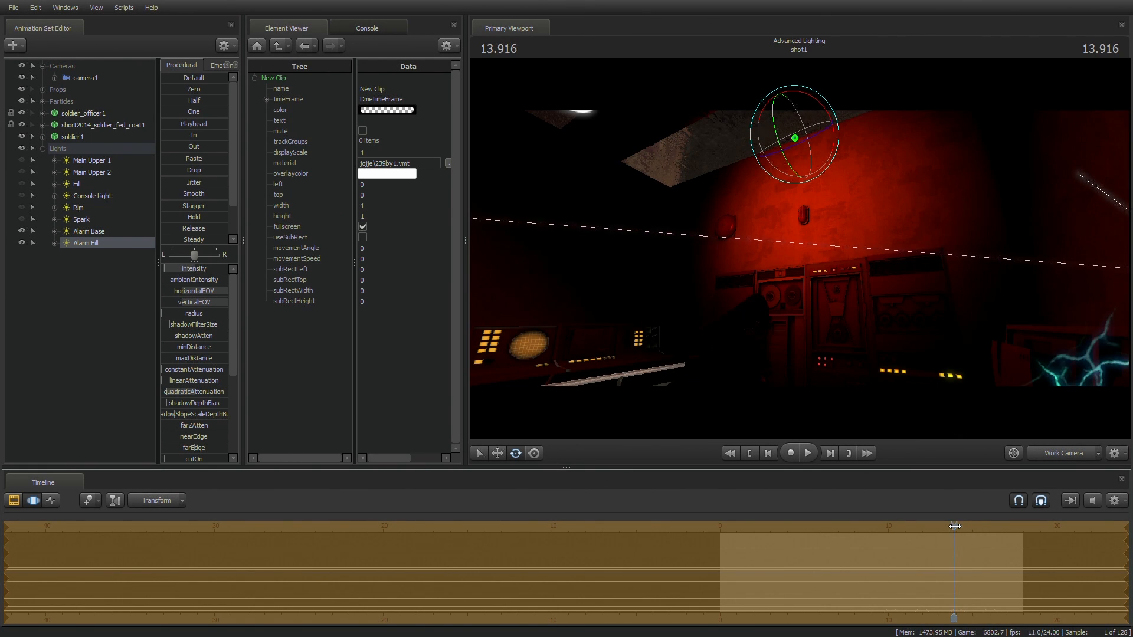
# Step: View the shot through camera1 and make the Spark, Rim, Console Light, Fill and both Main Upper lights visible again
pyautogui.click(1067, 454)
pyautogui.click(22, 219)
pyautogui.click(22, 207)
pyautogui.click(22, 195)
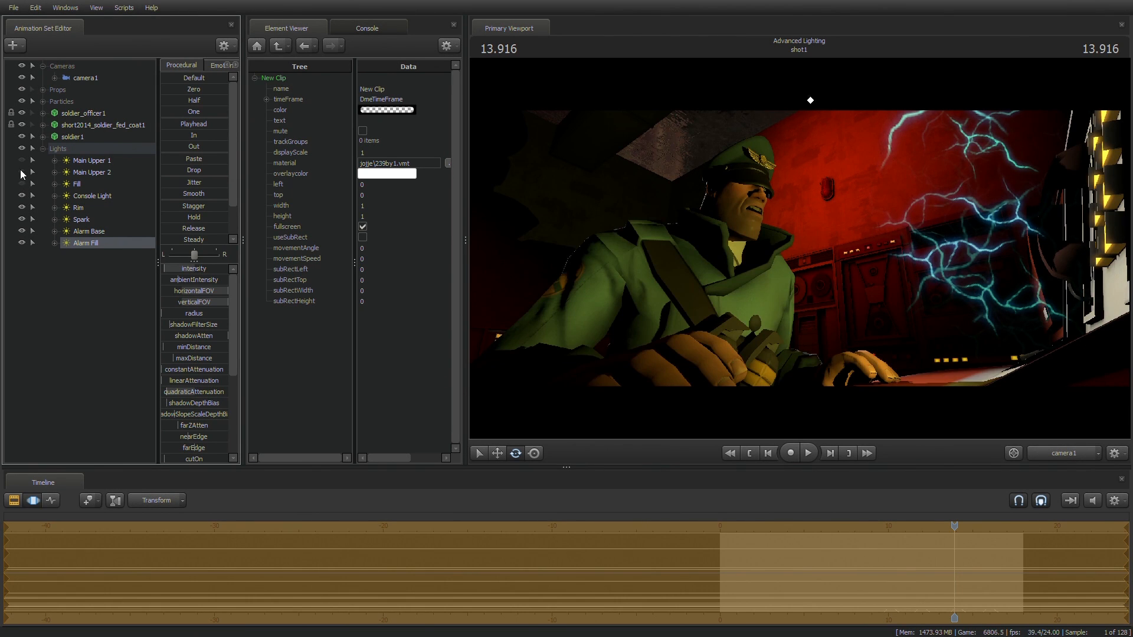
pyautogui.click(22, 172)
pyautogui.click(22, 160)
pyautogui.click(22, 184)
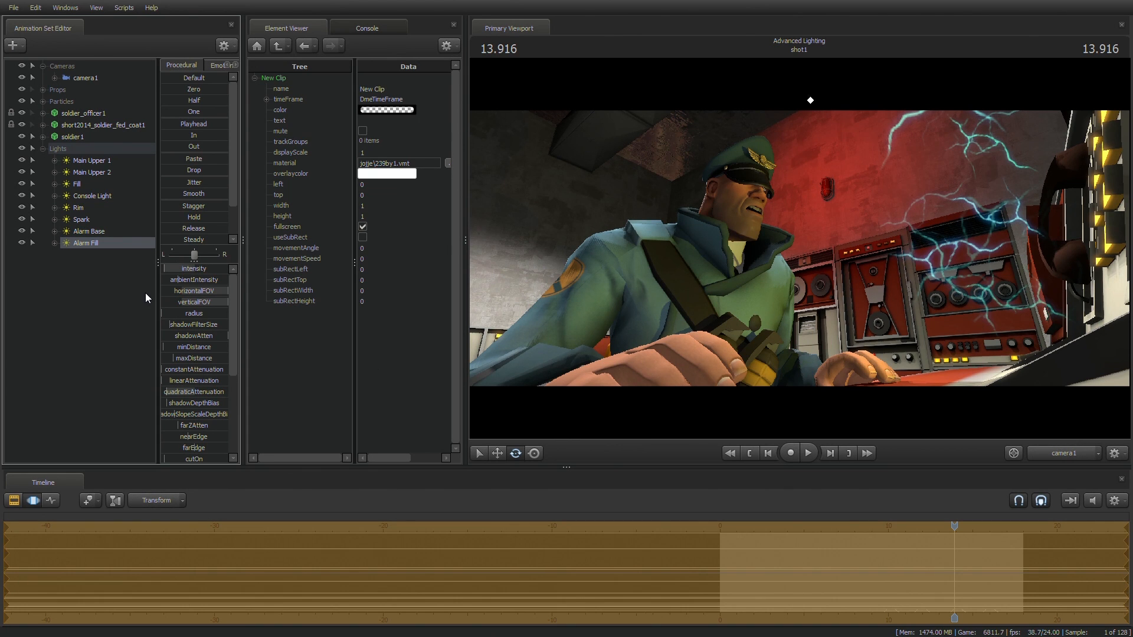
# Step: Try a different Alarm Fill intensity and inspect the lighting at 6.291 seconds through the work camera and camera1
pyautogui.moveTo(175, 271); pyautogui.dragTo(182, 271)
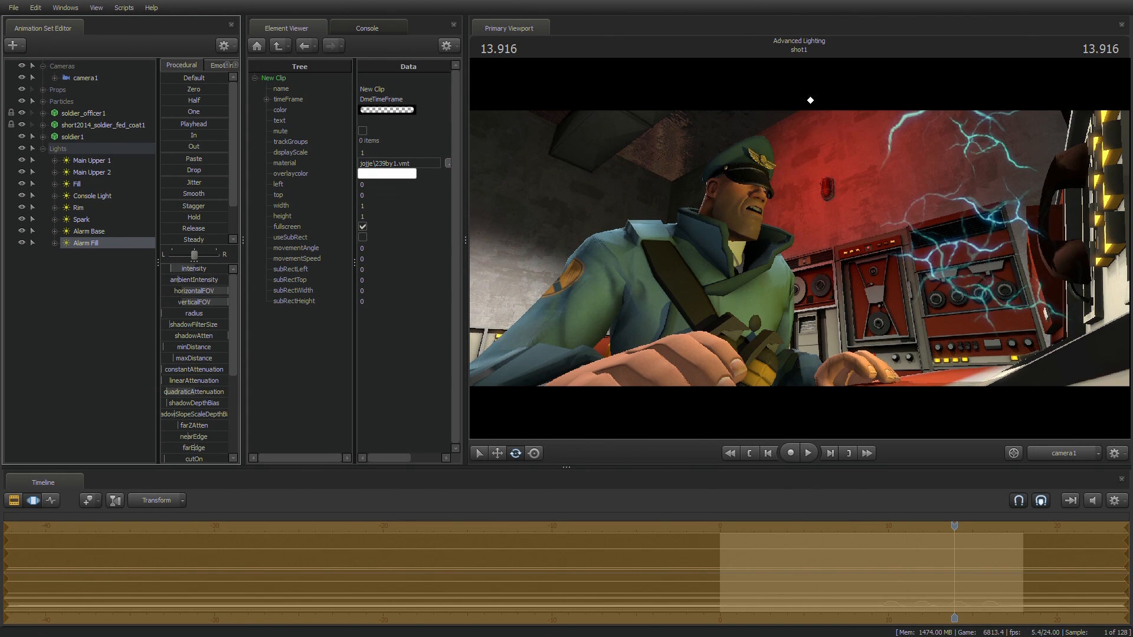
pyautogui.moveTo(951, 523); pyautogui.dragTo(825, 528)
pyautogui.click(1075, 455)
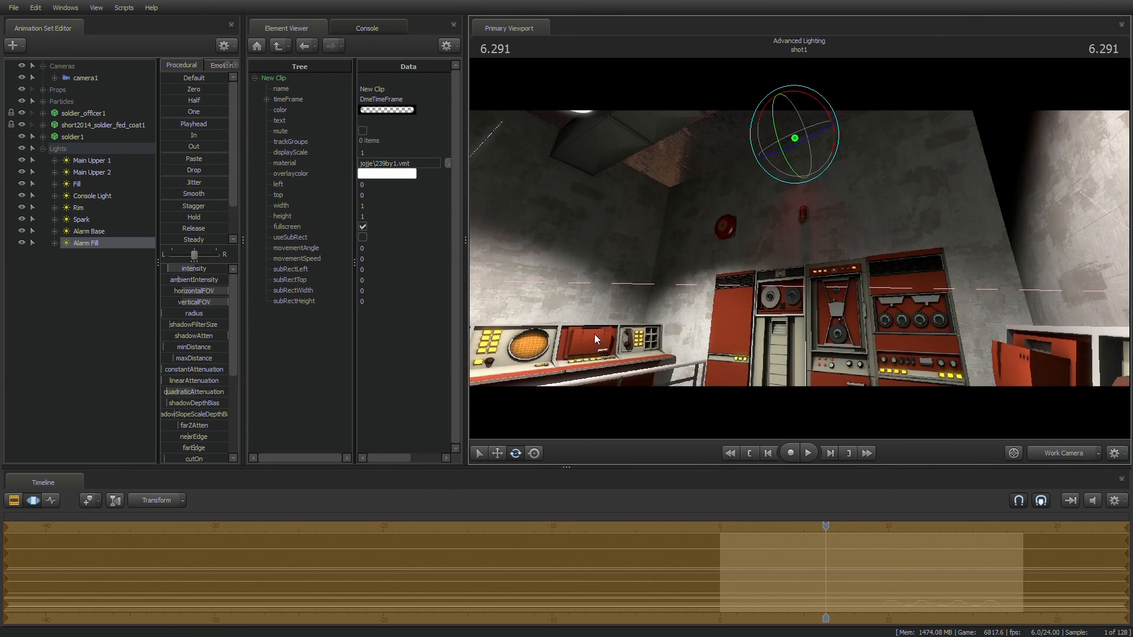
pyautogui.moveTo(799, 249); pyautogui.dragTo(926, 376)
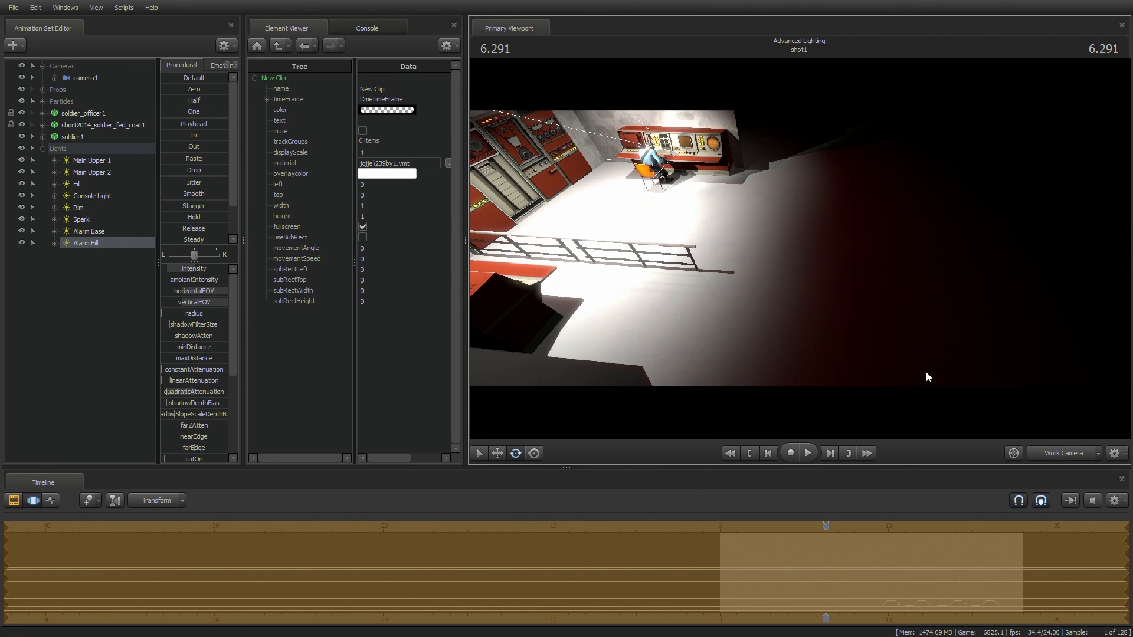
pyautogui.click(1056, 450)
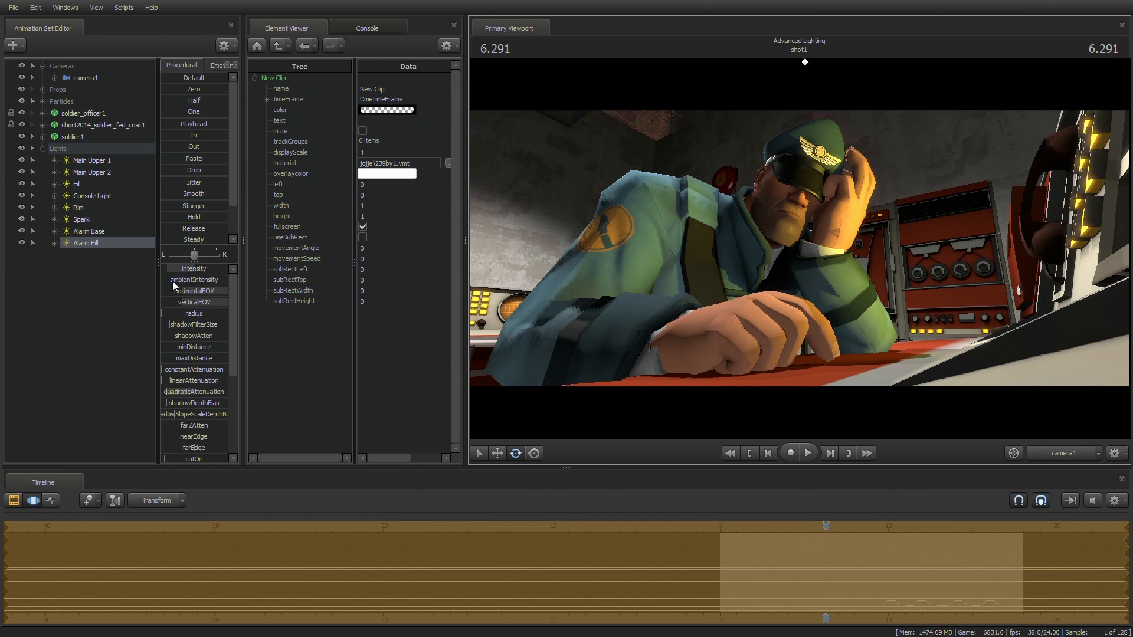
# Step: Undo the intensity and placement changes made to Alarm Fill
pyautogui.press('Down')
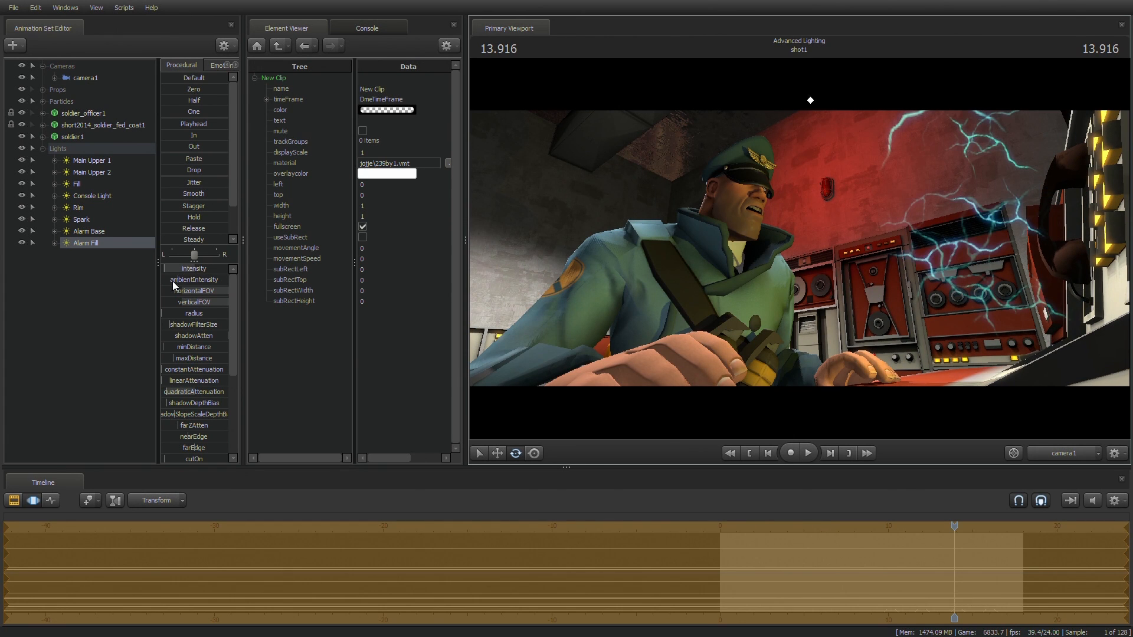
pyautogui.click(596, 505)
pyautogui.hotkey('ctrl', 'z')
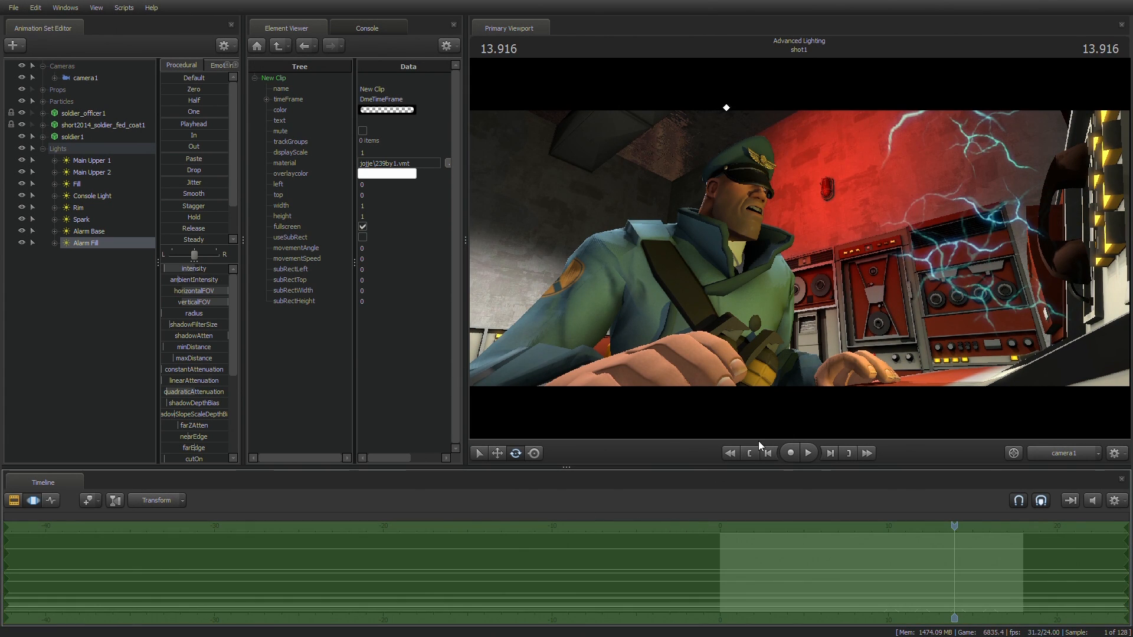
# Step: Look through Alarm Fill and reposition it high by the alarm wall, aimed down at the soldier and consoles
pyautogui.moveTo(92, 245); pyautogui.dragTo(733, 238)
pyautogui.click(756, 197)
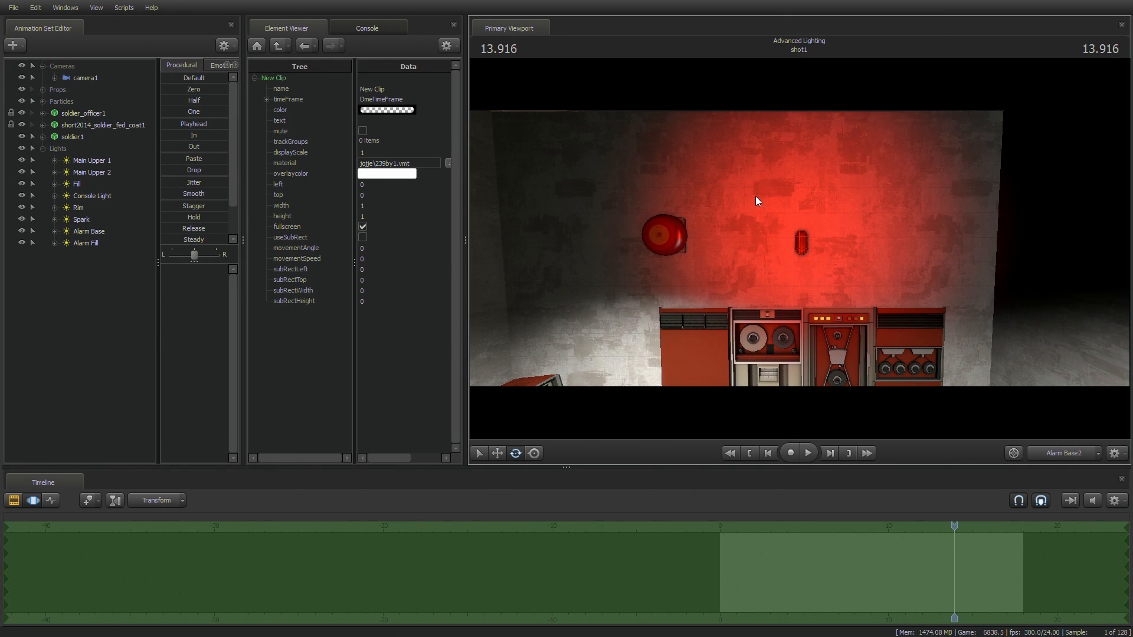
pyautogui.click(85, 243)
pyautogui.moveTo(800, 248); pyautogui.dragTo(989, 232)
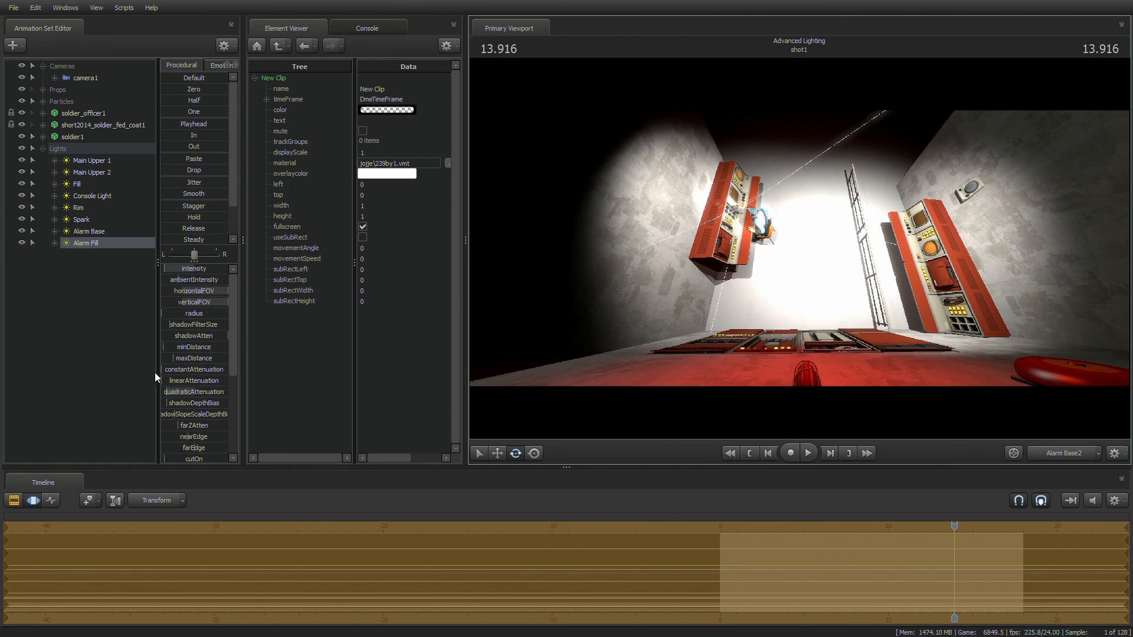
# Step: Tune Alarm Fill's quadratic and linear attenuation and refine its aim, checking the red light on the soldier through camera1
pyautogui.moveTo(172, 396); pyautogui.dragTo(229, 396)
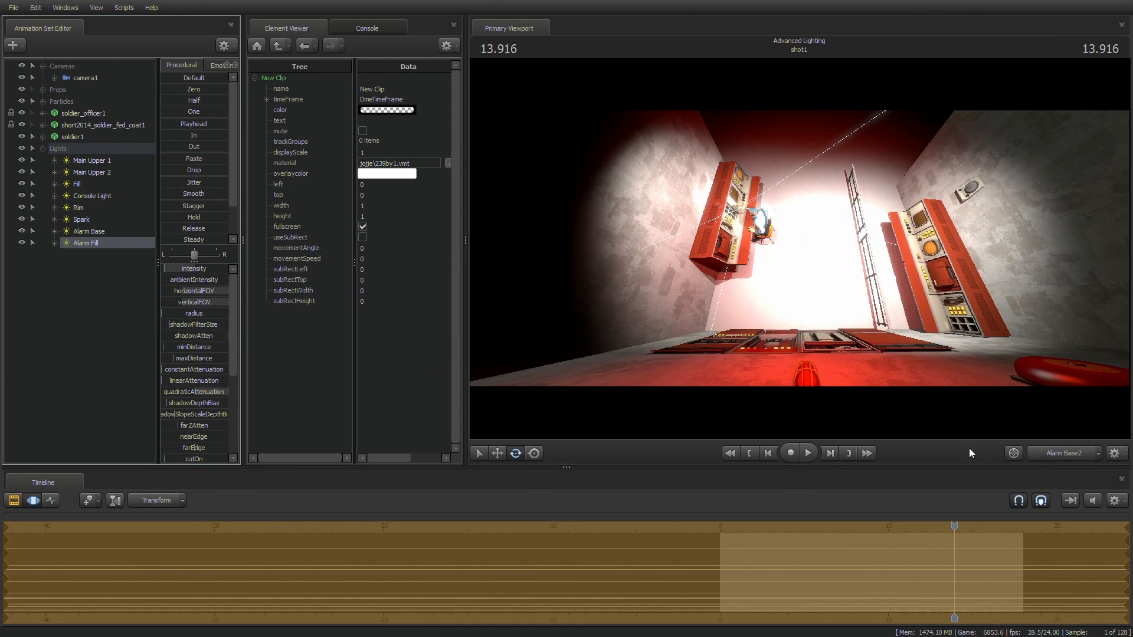
pyautogui.moveTo(815, 366); pyautogui.dragTo(817, 341)
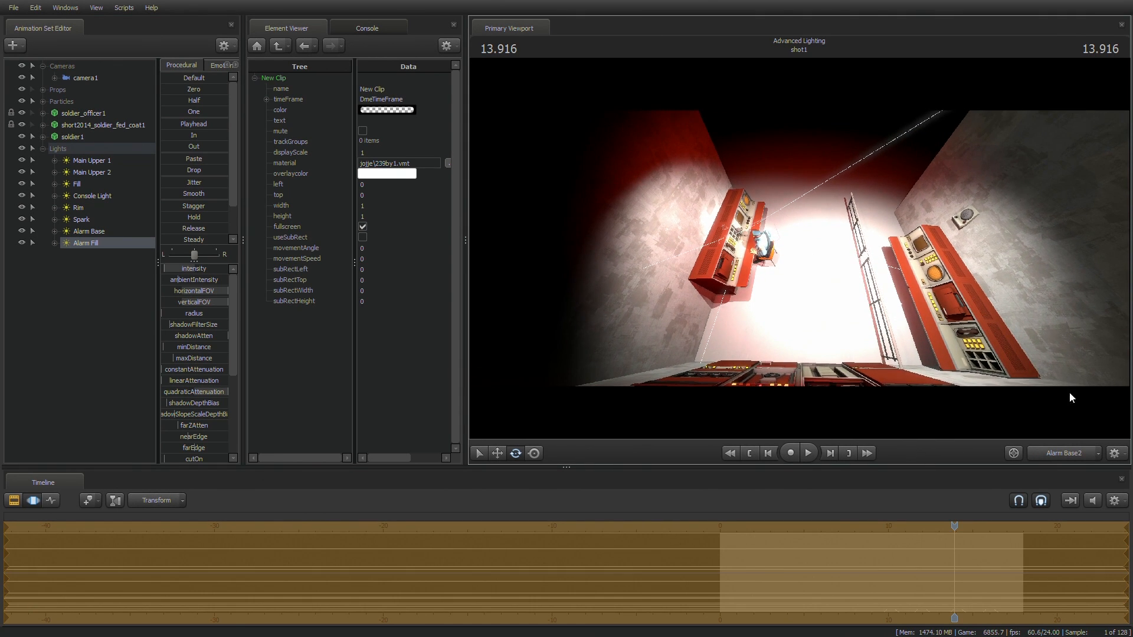
pyautogui.click(1075, 447)
pyautogui.click(1075, 447)
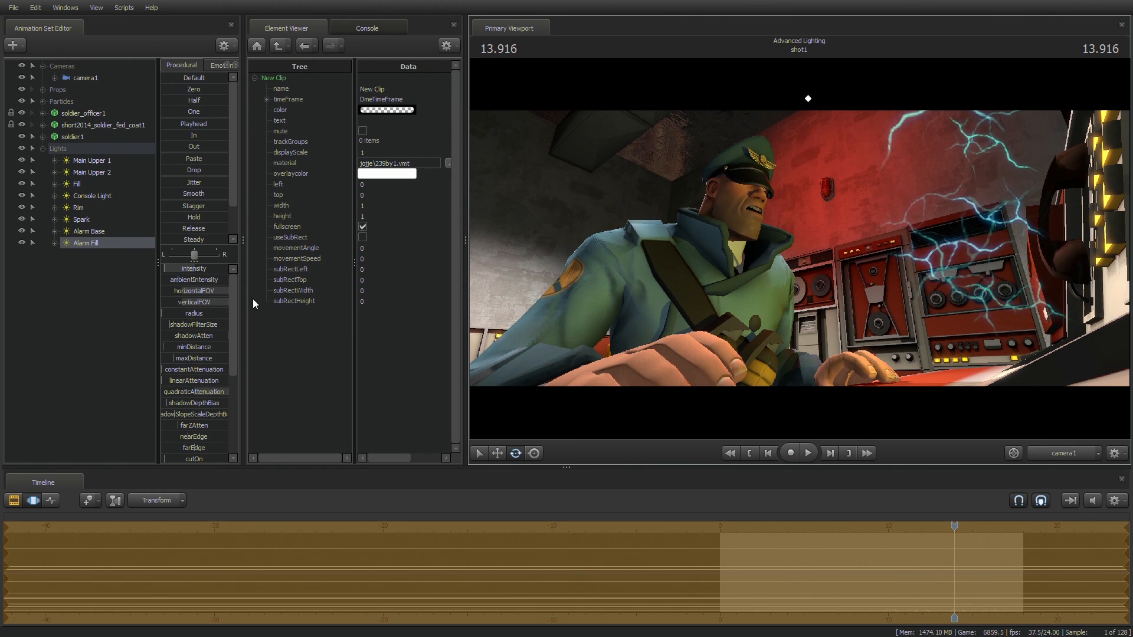
pyautogui.click(168, 380)
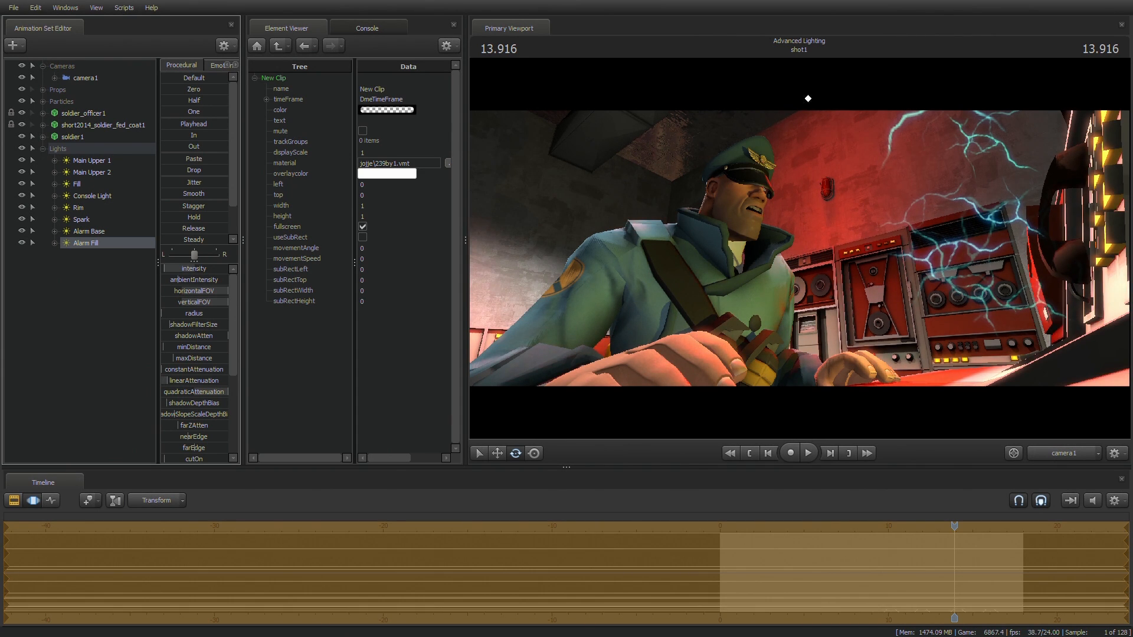
# Step: Mute the sound, inspect Alarm Fill's light from the work camera at 11.750 seconds, and adjust its radius in the camera1 view
pyautogui.moveTo(956, 525); pyautogui.dragTo(919, 524)
pyautogui.click(1093, 501)
pyautogui.click(1074, 455)
pyautogui.moveTo(800, 248); pyautogui.dragTo(762, 245)
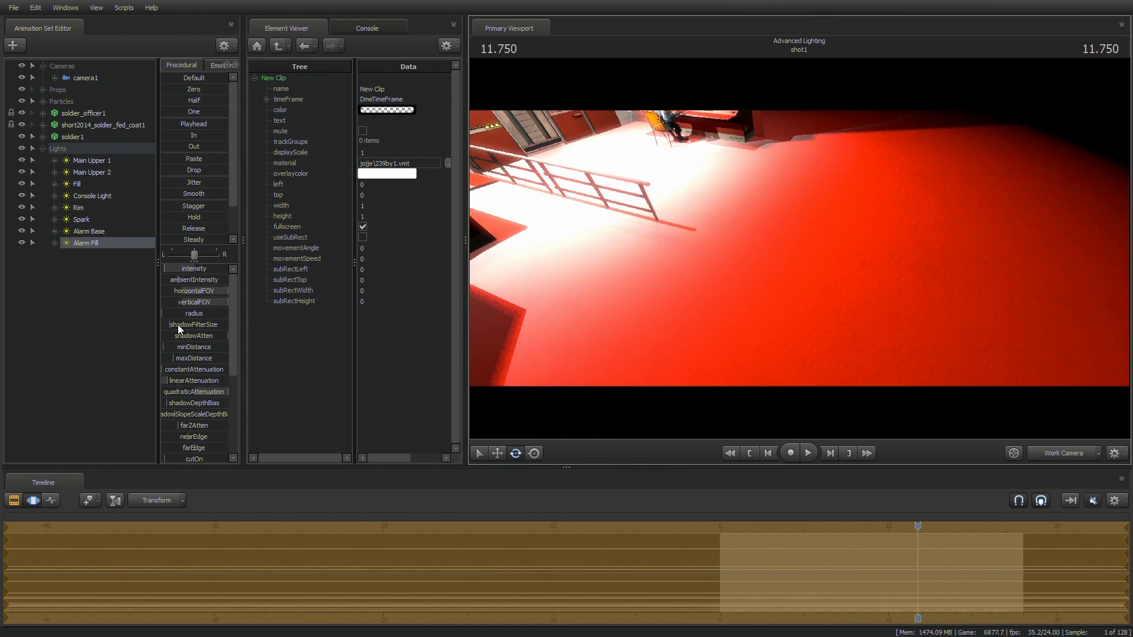
pyautogui.moveTo(800, 248); pyautogui.dragTo(759, 186)
pyautogui.press('w')
pyautogui.click(1043, 499)
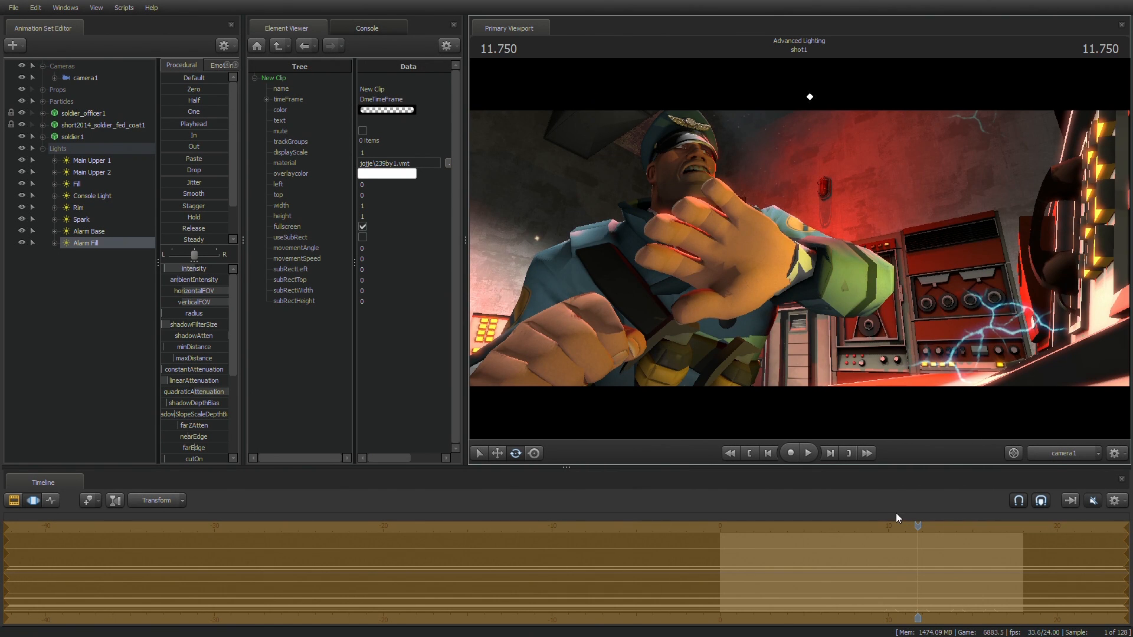
pyautogui.moveTo(202, 312); pyautogui.dragTo(204, 311)
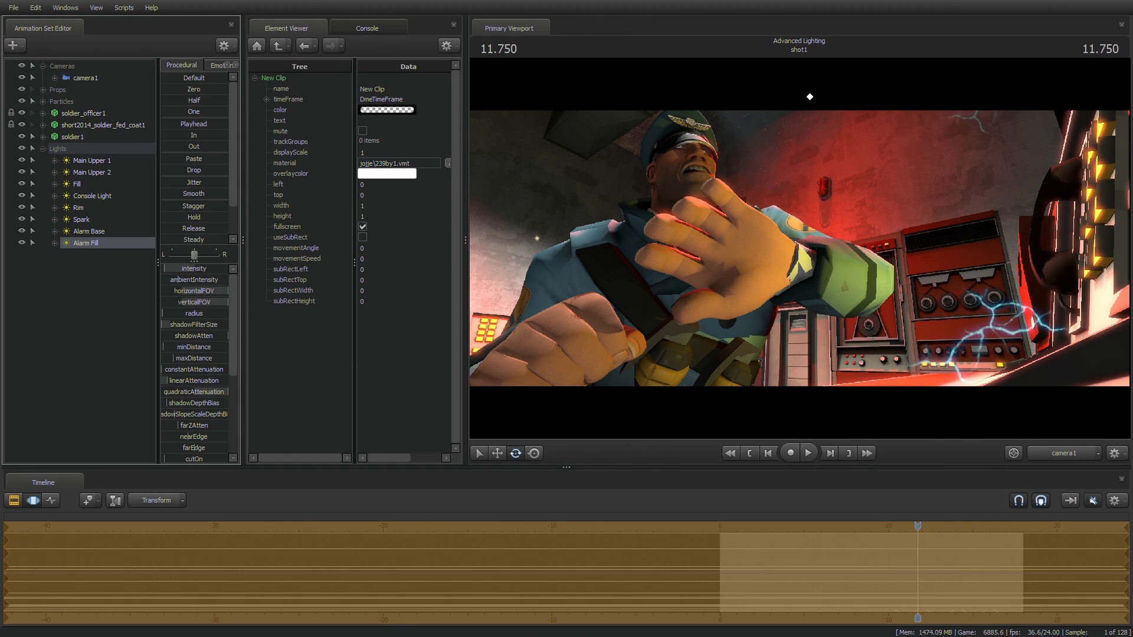
# Step: Fit shot1 in the clip editor timeline and play the shot from the start through camera1, unmuting the sound
pyautogui.click(20, 500)
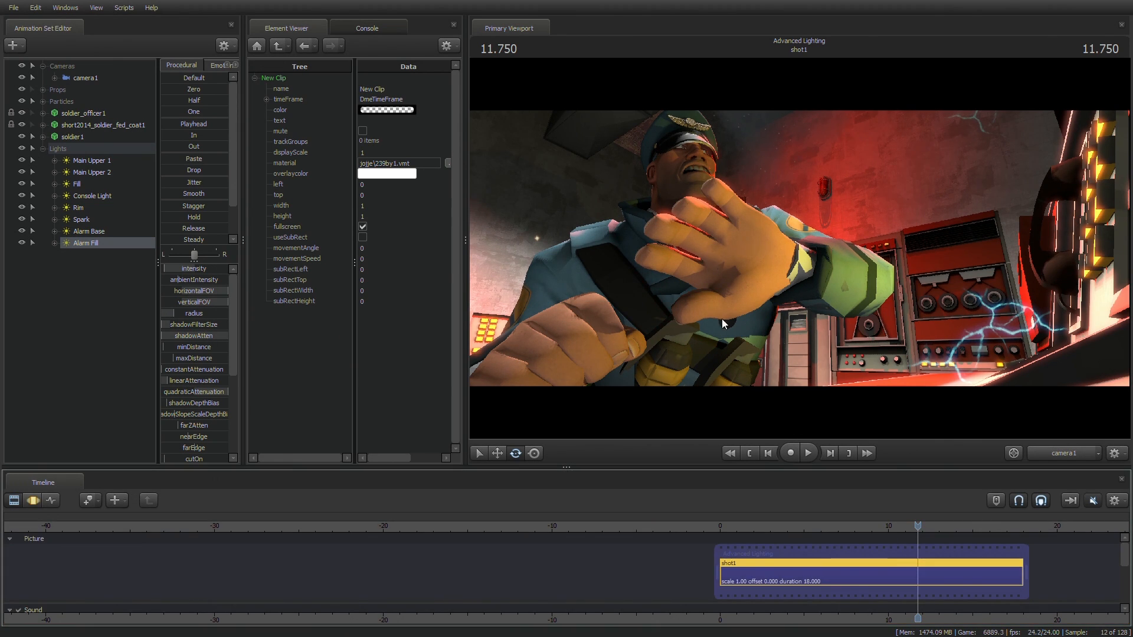
pyautogui.press('f')
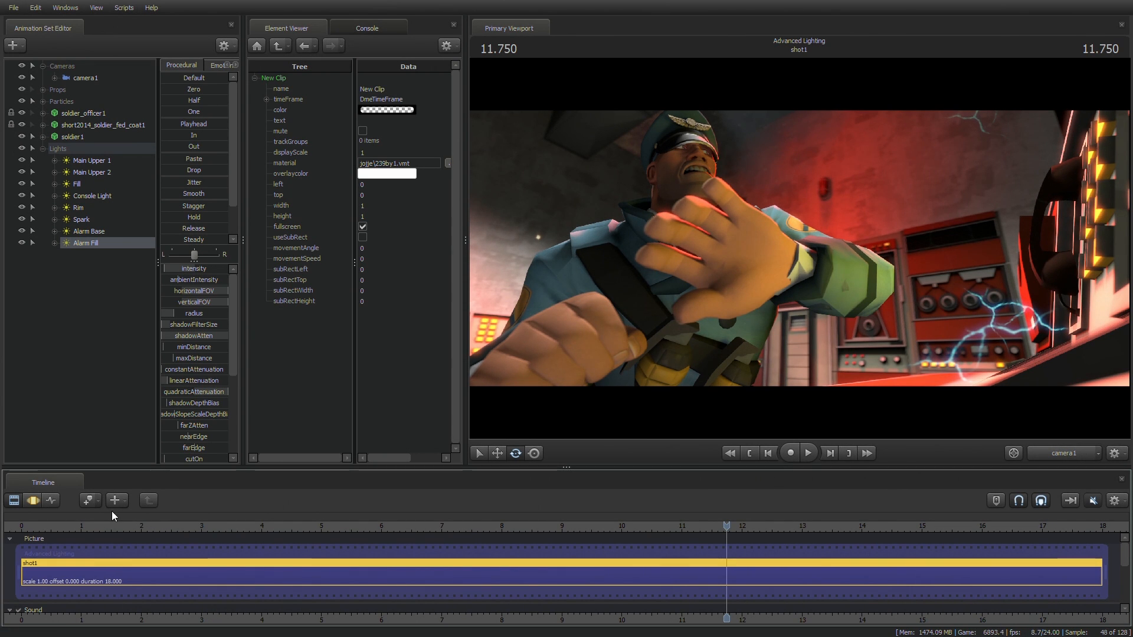
pyautogui.click(749, 454)
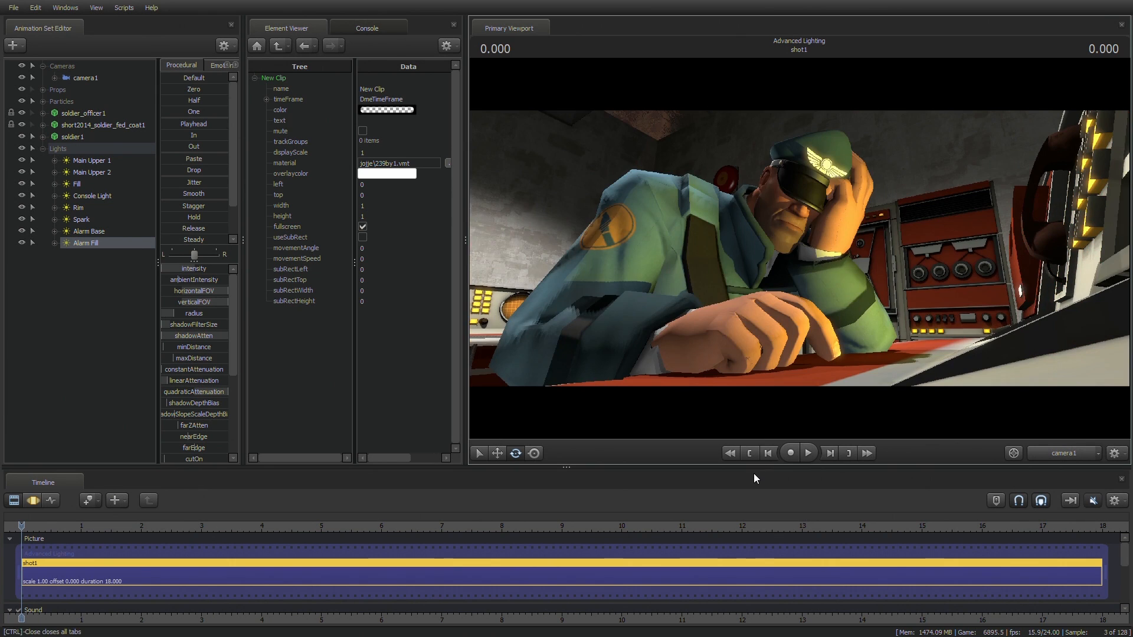
pyautogui.press('space')
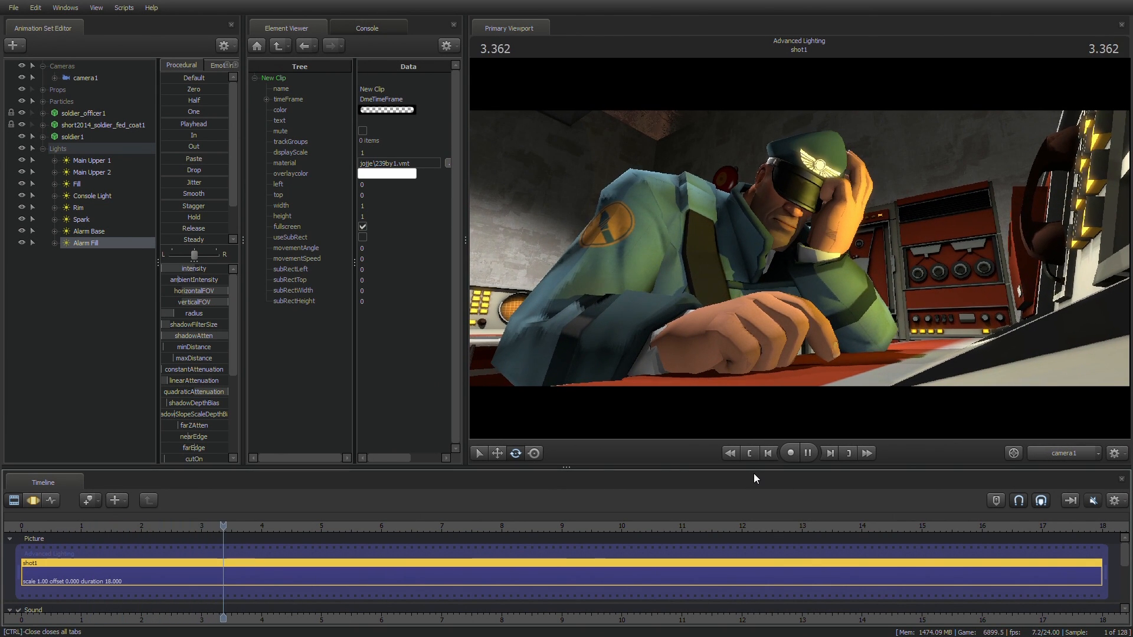
pyautogui.click(1095, 502)
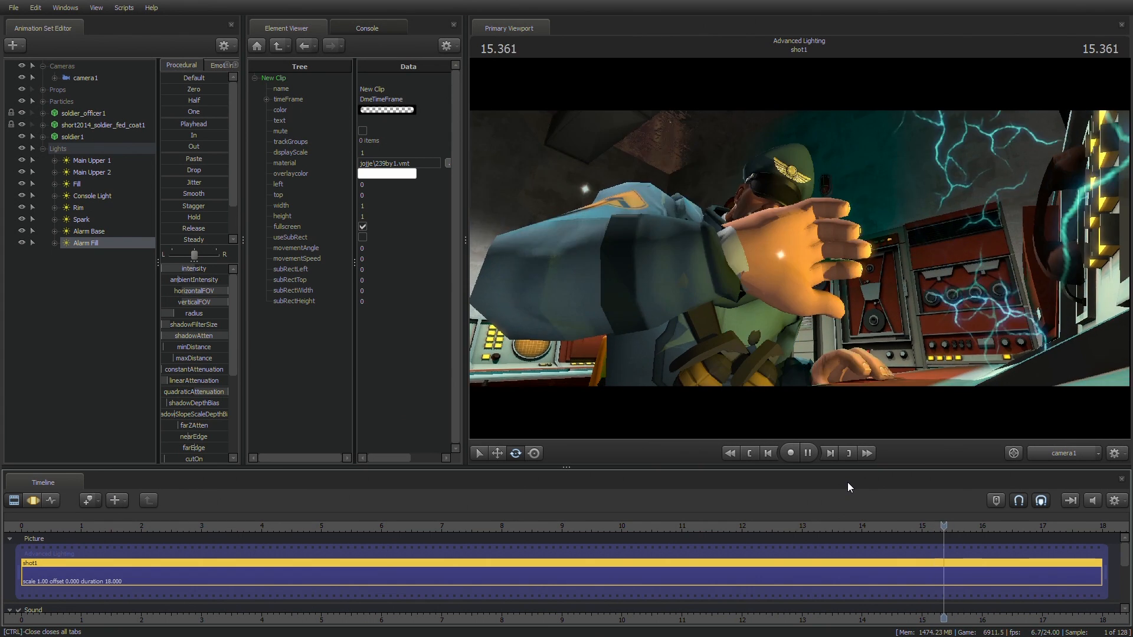
pyautogui.press('space')
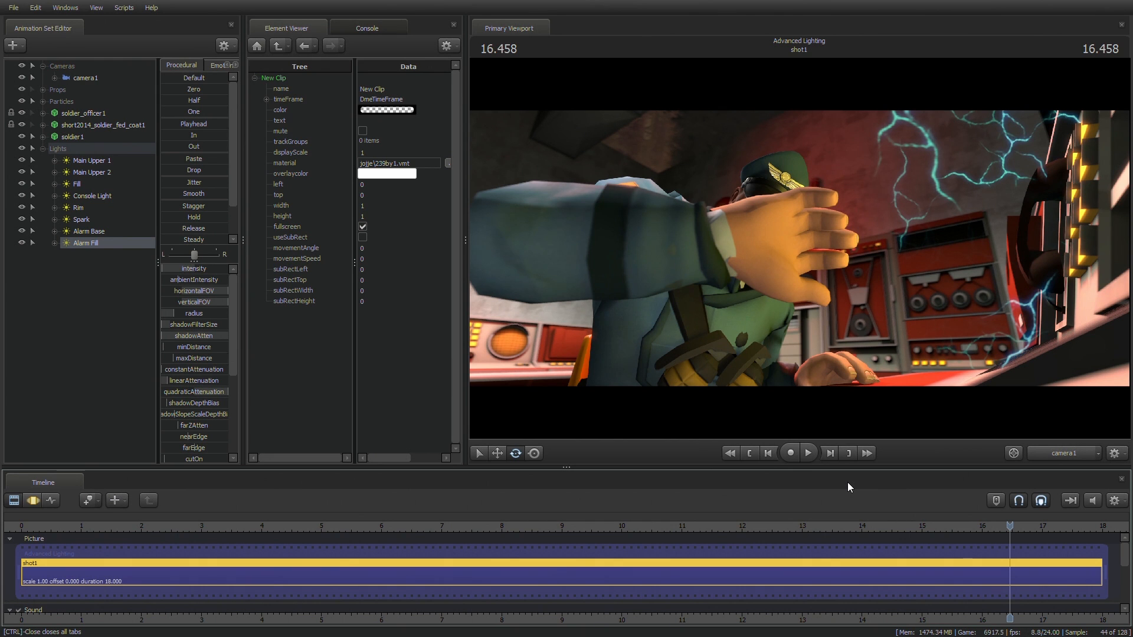
# Step: Examine the lit room from the work camera at 12.833 seconds and return to the camera1 view
pyautogui.click(793, 525)
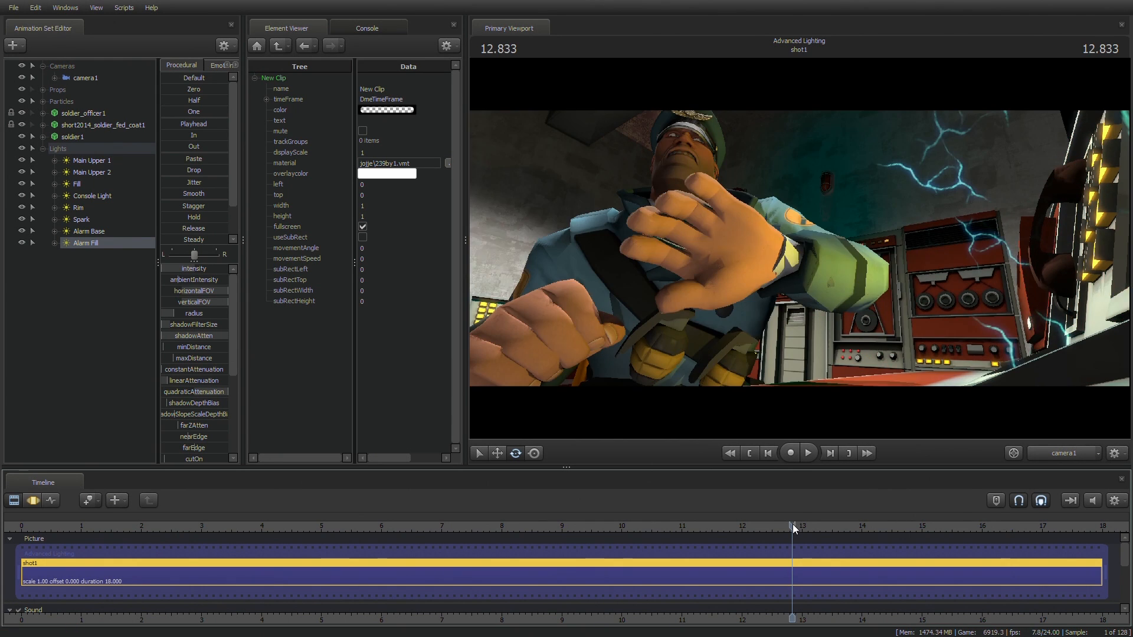
pyautogui.click(1050, 452)
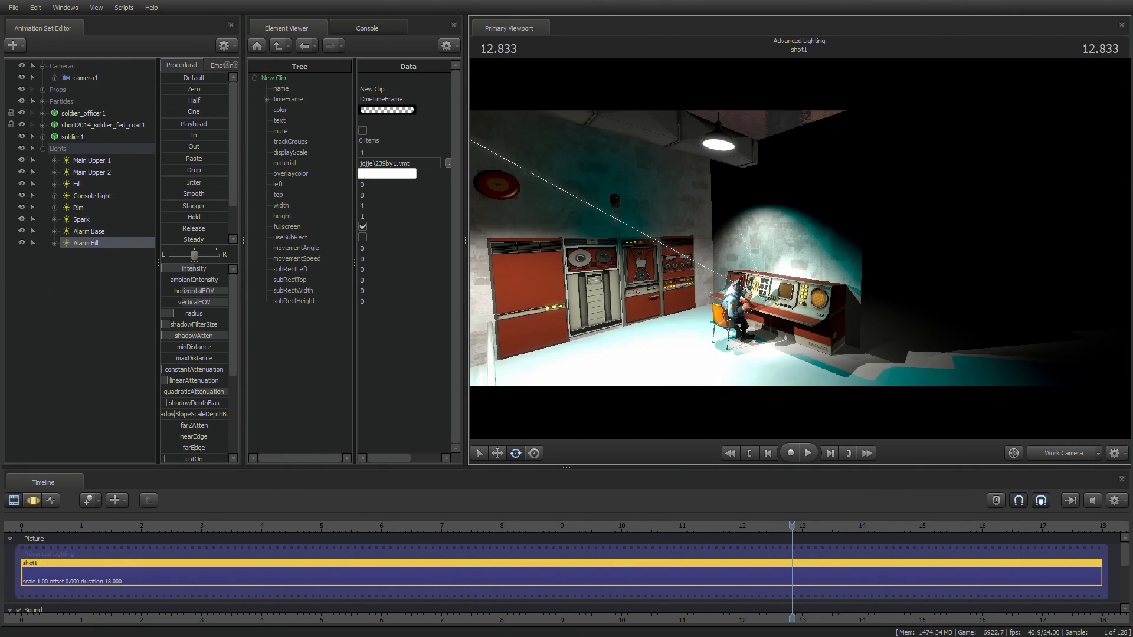
pyautogui.press('s')
pyautogui.moveTo(800, 248); pyautogui.dragTo(761, 245)
pyautogui.press('w')
pyautogui.press('a')
pyautogui.moveTo(549, 292); pyautogui.dragTo(519, 293)
pyautogui.press('s')
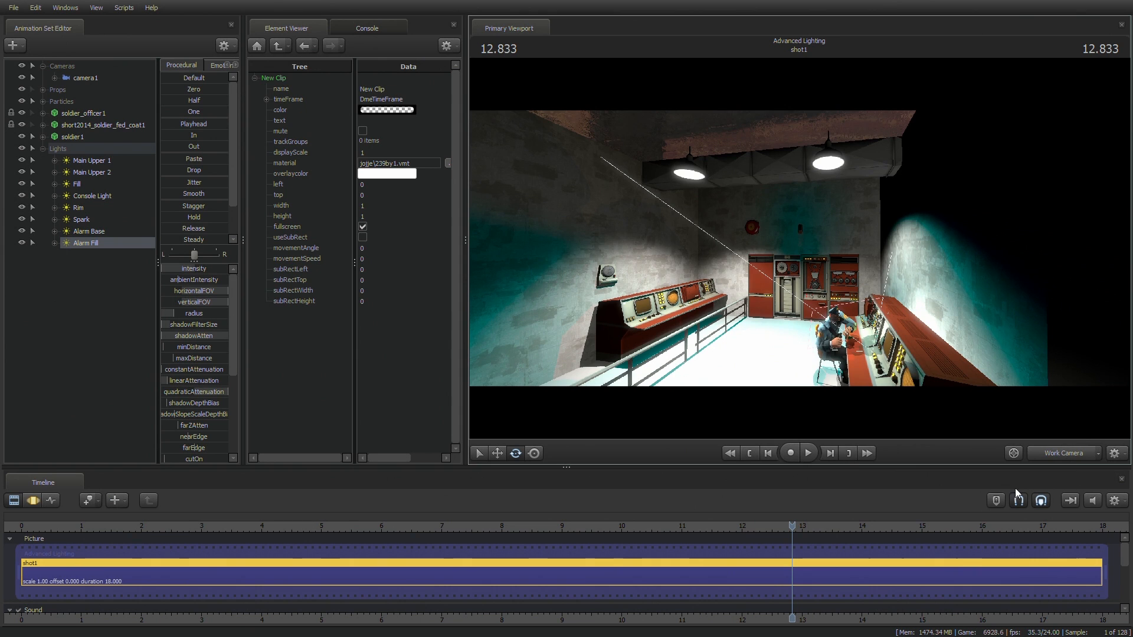
pyautogui.click(1063, 455)
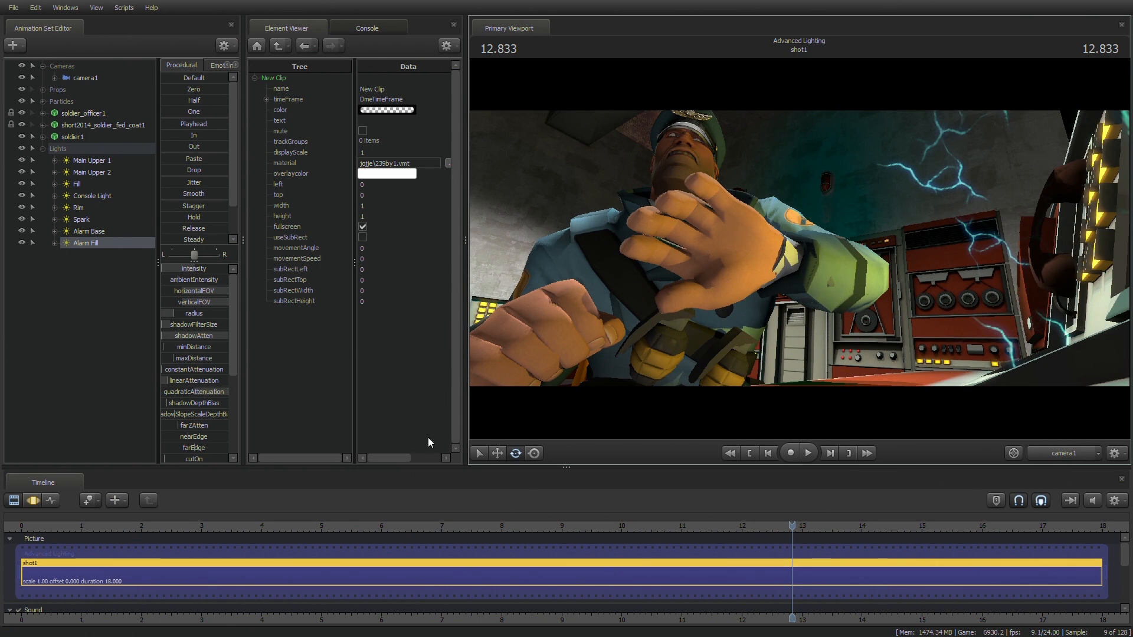
# Step: Apply linear tangents to all of Alarm Base's intensity keyframes in the graph editor
pyautogui.click(83, 231)
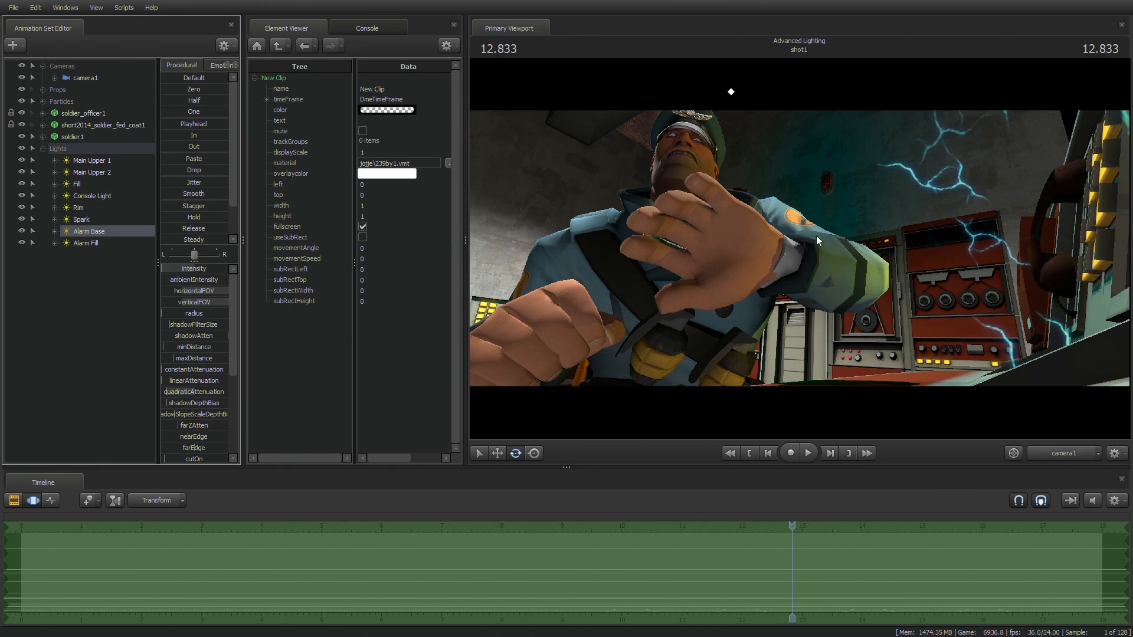
pyautogui.click(51, 501)
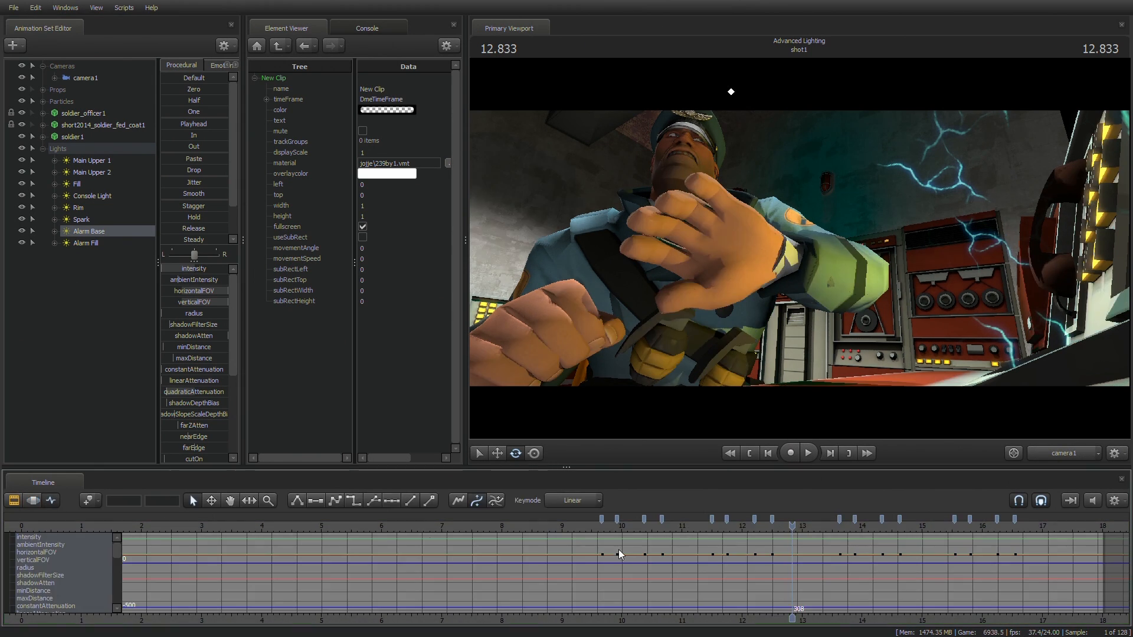
pyautogui.click(601, 520)
pyautogui.keyDown('shift'); pyautogui.click(1015, 521); pyautogui.keyUp('shift')
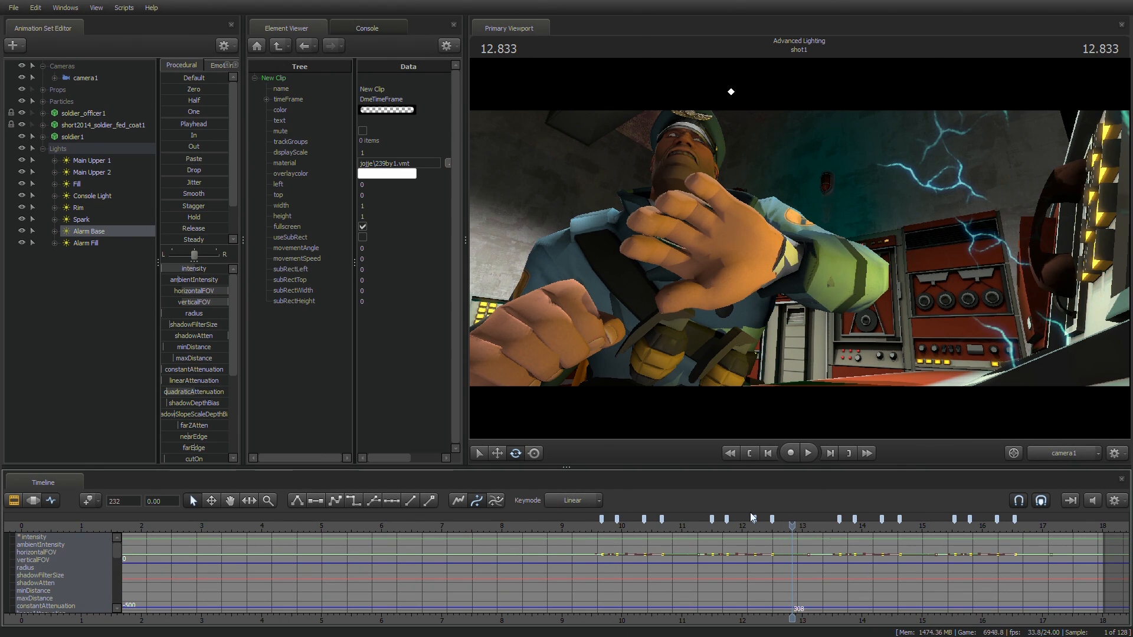
pyautogui.click(302, 507)
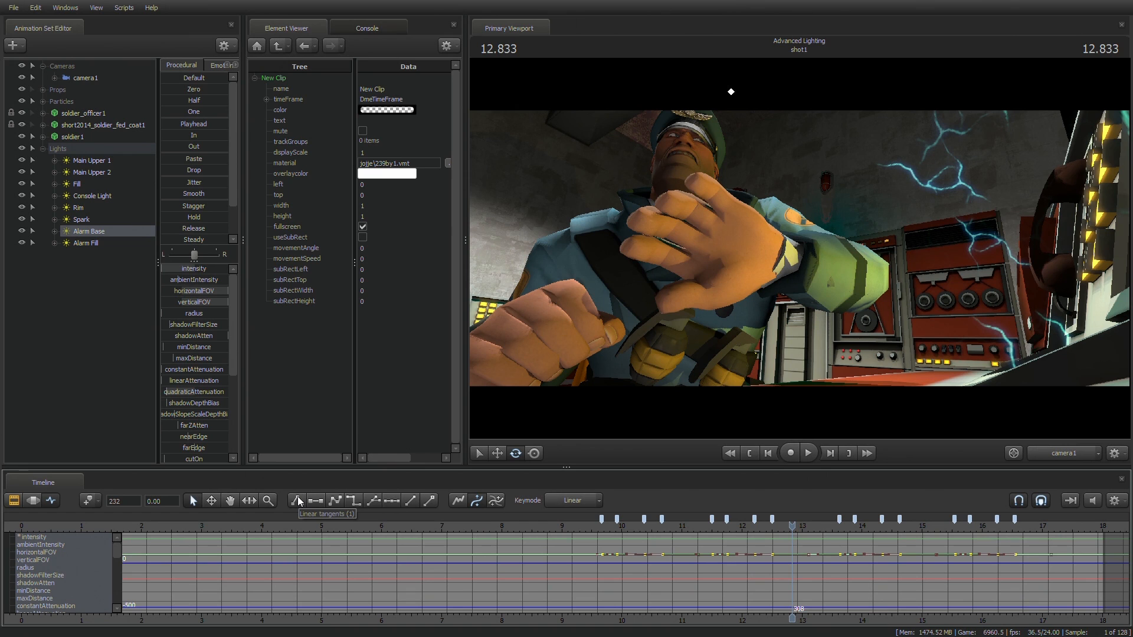
# Step: Select all of Alarm Fill's intensity keyframes, give them linear tangents, and clear the selection
pyautogui.click(84, 245)
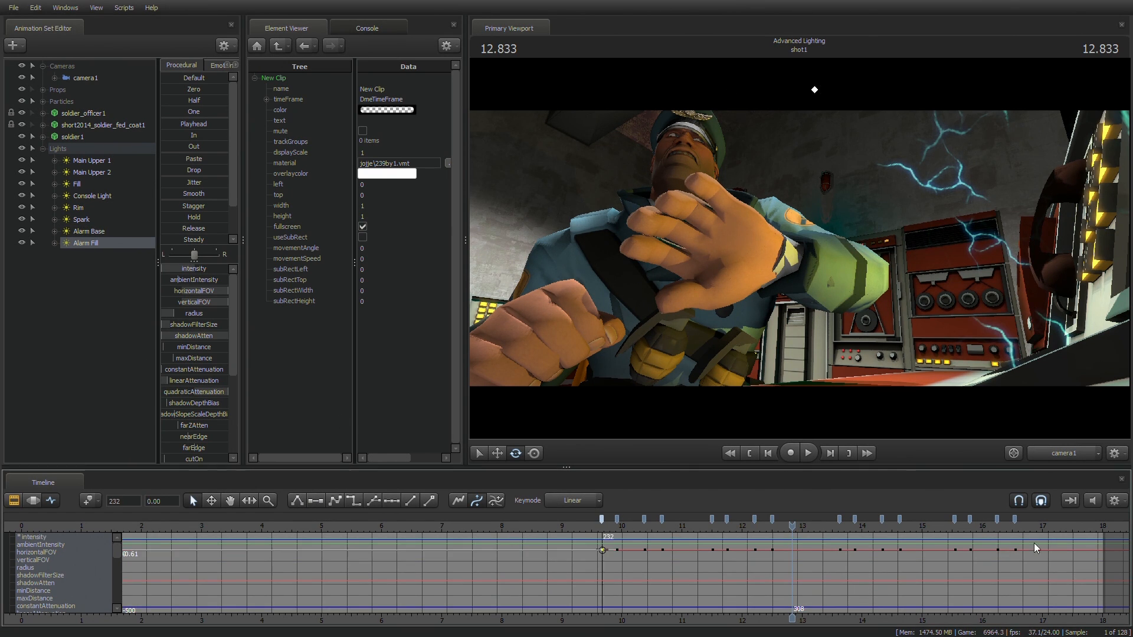
pyautogui.keyDown('shift'); pyautogui.click(1016, 520); pyautogui.keyUp('shift')
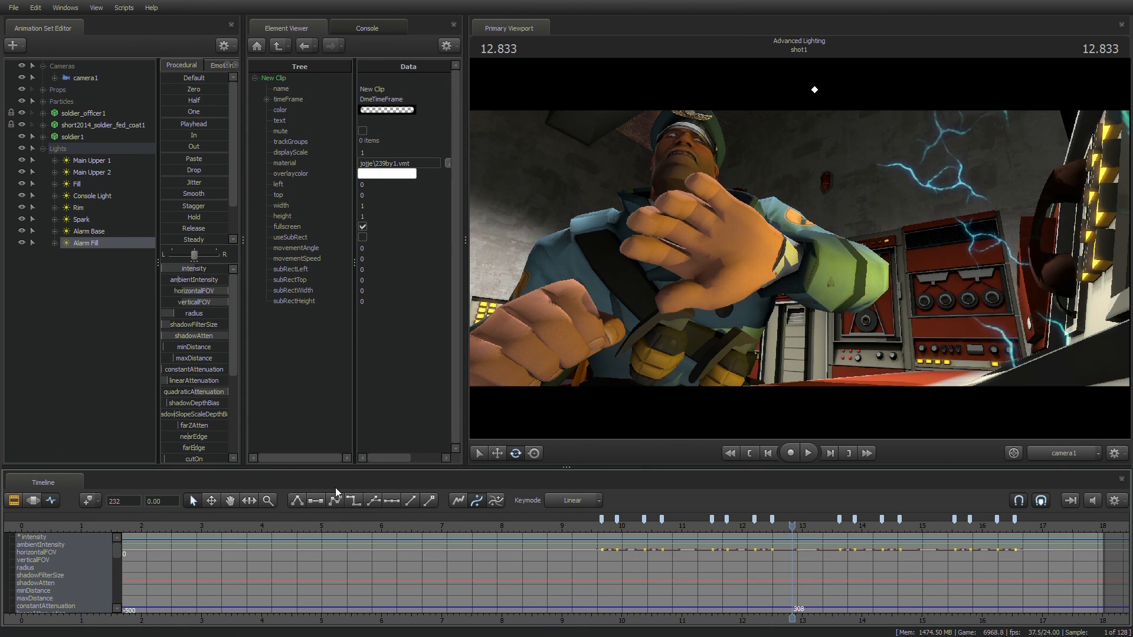
pyautogui.click(800, 556)
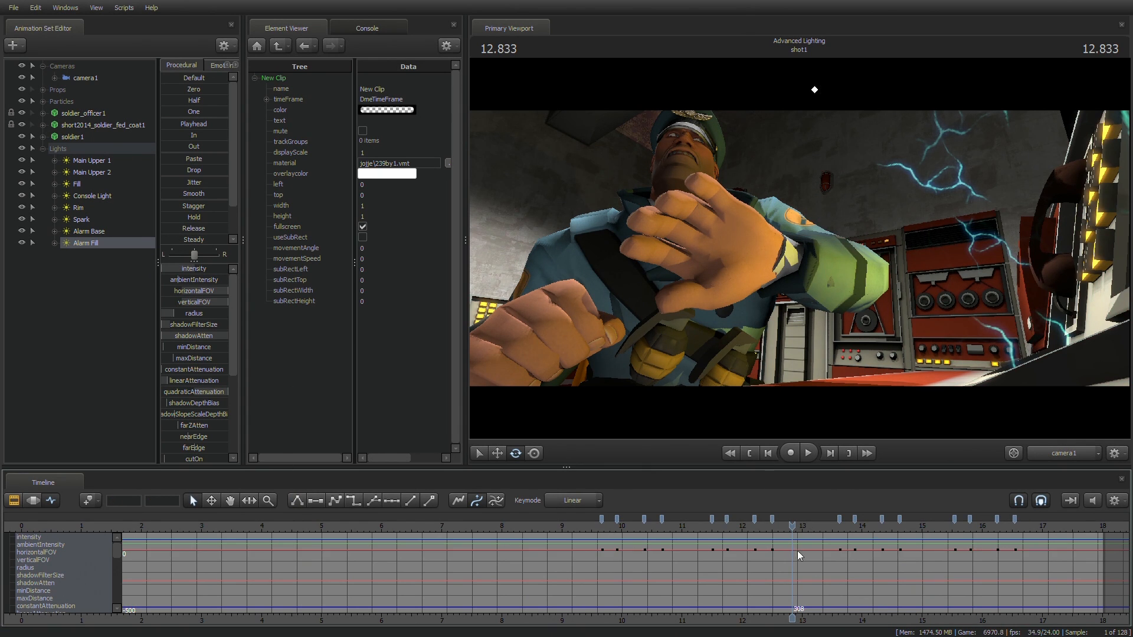
# Step: From the shot's start, select Main Upper 1 in the work camera view and isolate its intensity curve in the graph editor
pyautogui.click(751, 454)
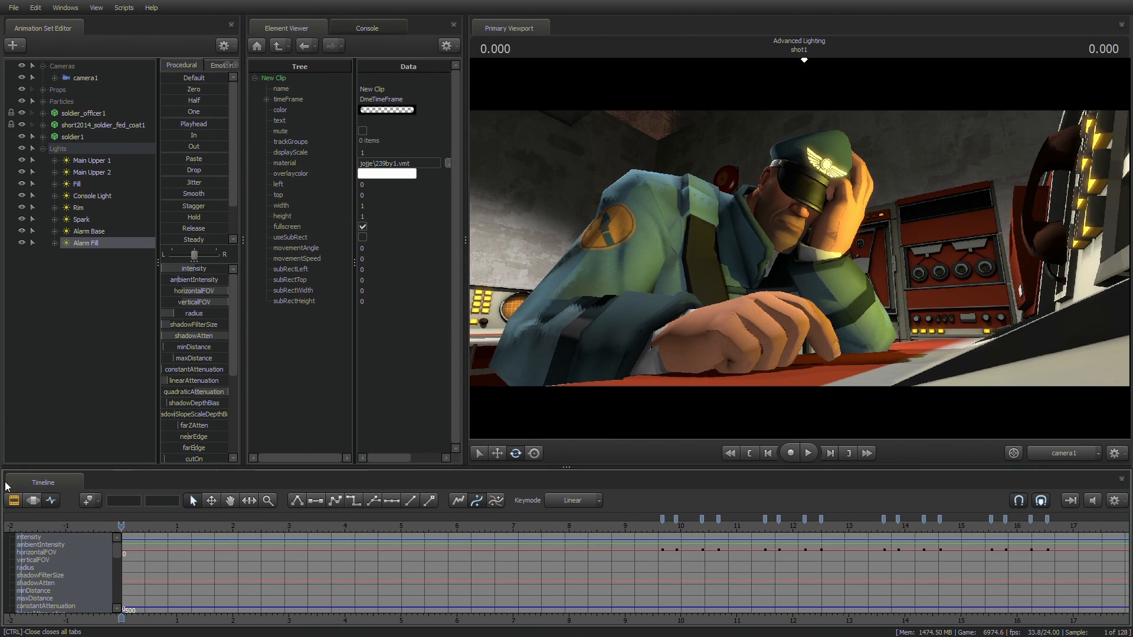
pyautogui.press('F3')
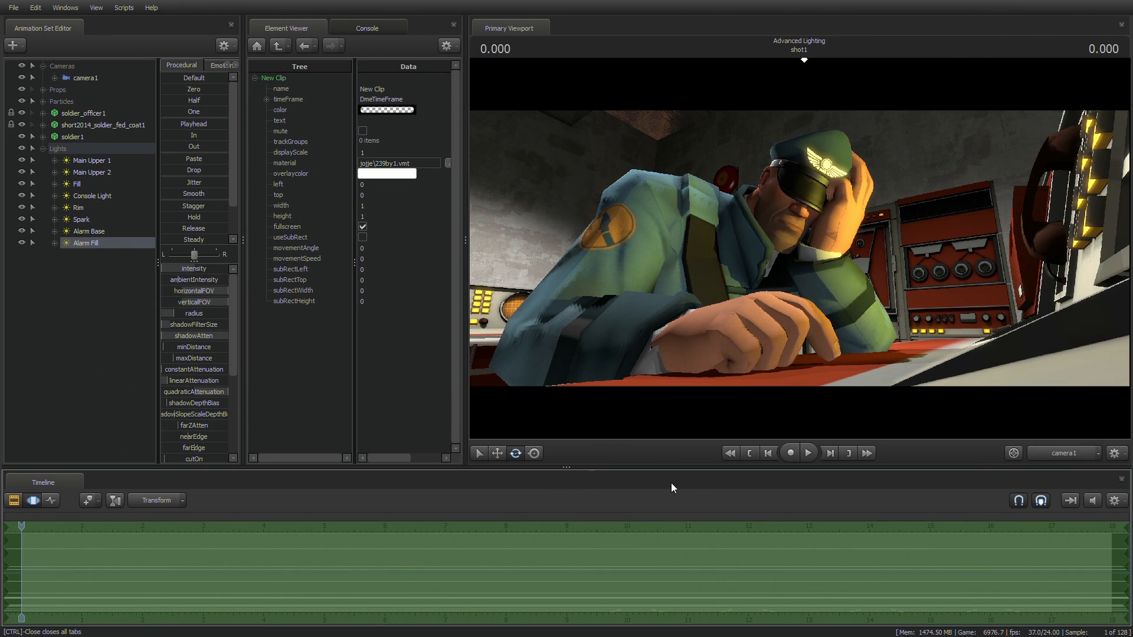
pyautogui.click(1062, 449)
pyautogui.moveTo(819, 230); pyautogui.dragTo(821, 202)
pyautogui.keyDown('ctrl'); pyautogui.click(821, 201); pyautogui.keyUp('ctrl')
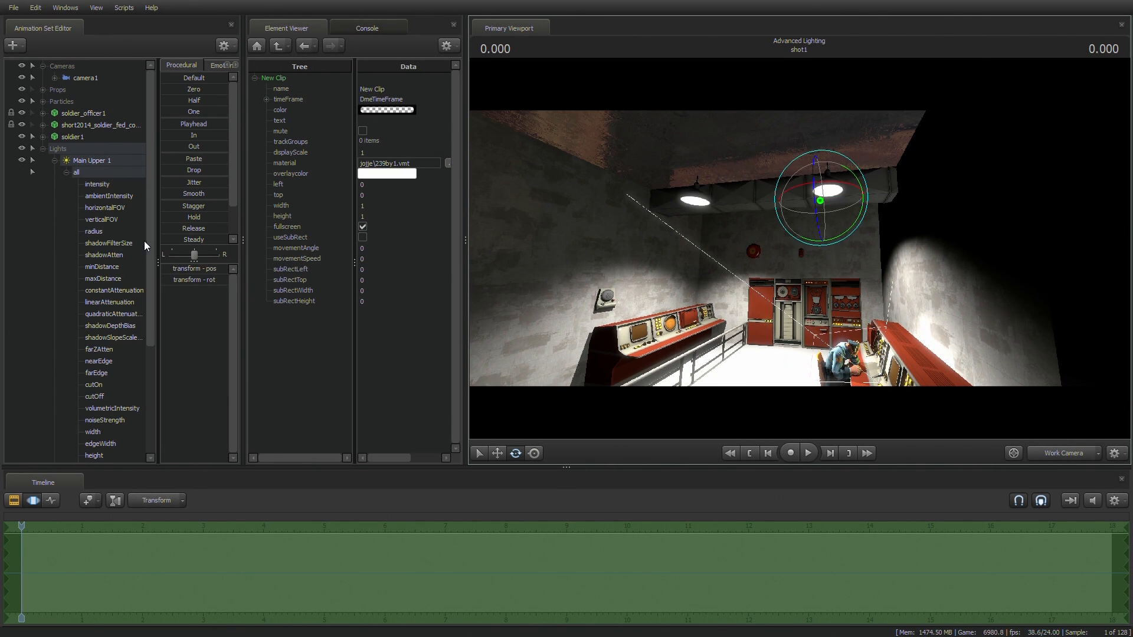
pyautogui.click(103, 185)
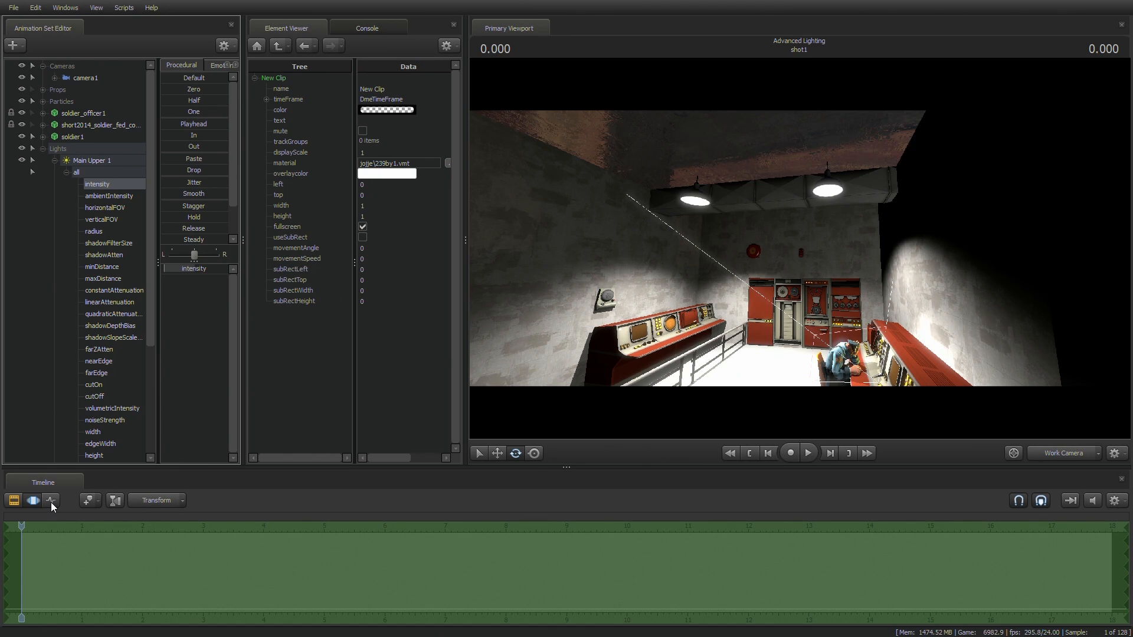
pyautogui.click(51, 501)
# Step: Keyframe a dip in Main Upper 1's intensity: 0.05 at frame 190, 0.00 at 8.000 seconds and restored at 8.083, viewing through camera1
pyautogui.press('space')
pyautogui.click(1090, 502)
pyautogui.press('space')
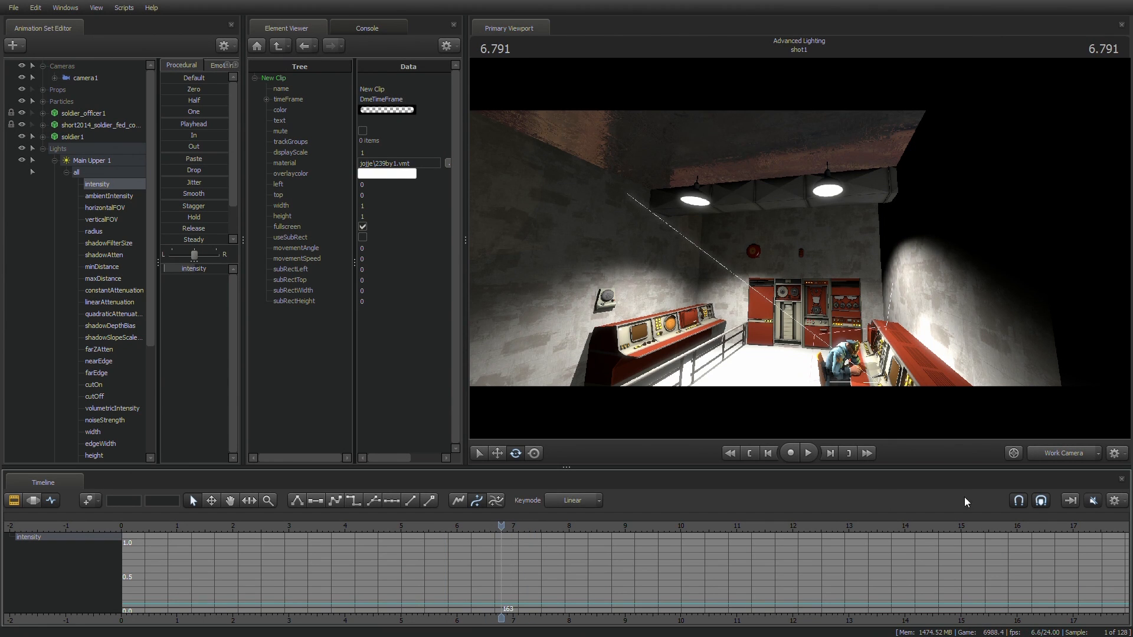
pyautogui.moveTo(518, 526); pyautogui.dragTo(569, 528)
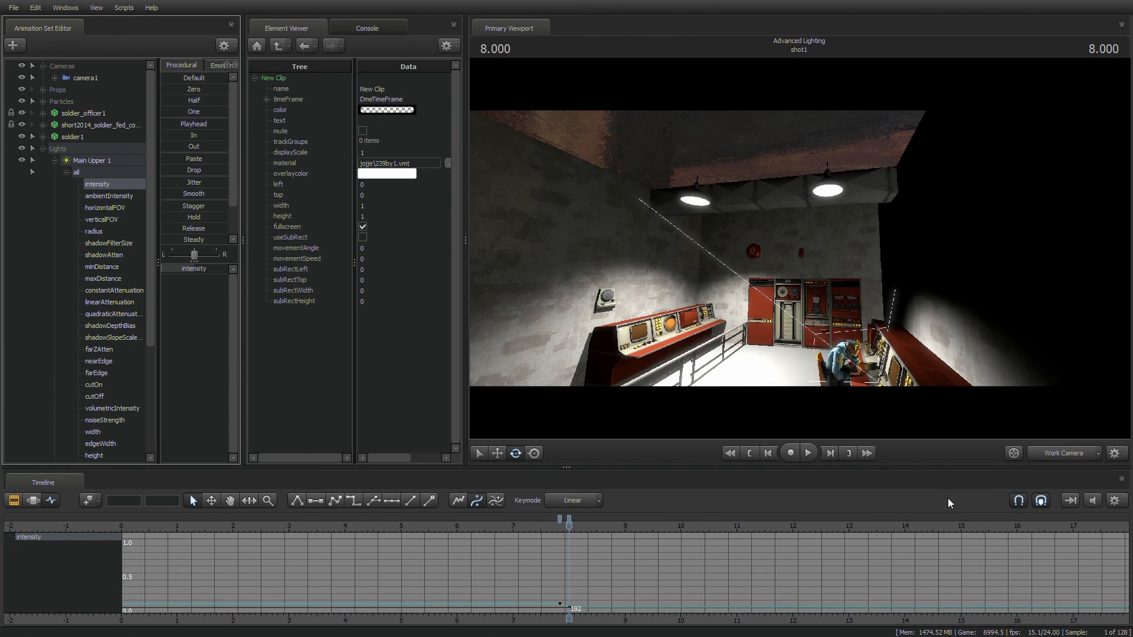
pyautogui.click(1013, 451)
pyautogui.moveTo(566, 527); pyautogui.dragTo(570, 527)
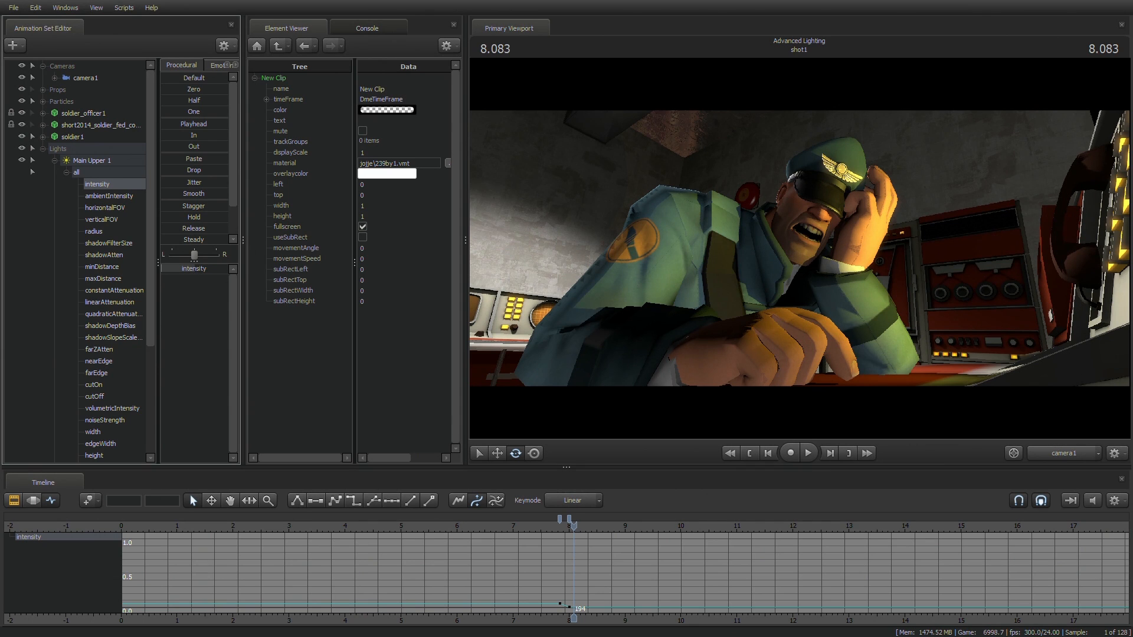
pyautogui.scroll(3, 601, 551)
pyautogui.moveTo(546, 522); pyautogui.dragTo(553, 523)
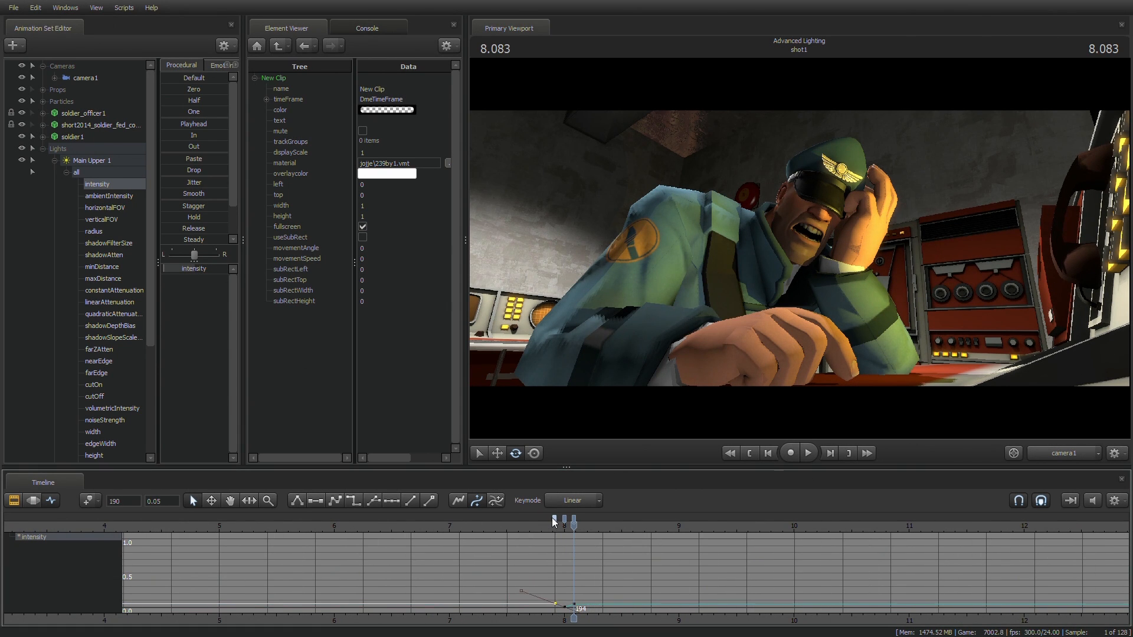
# Step: Select the three intensity keys and play the light dip from 8.083 seconds through camera1
pyautogui.click(555, 520)
pyautogui.keyDown('shift'); pyautogui.click(565, 520); pyautogui.keyUp('shift')
pyautogui.keyDown('shift'); pyautogui.click(574, 520); pyautogui.keyUp('shift')
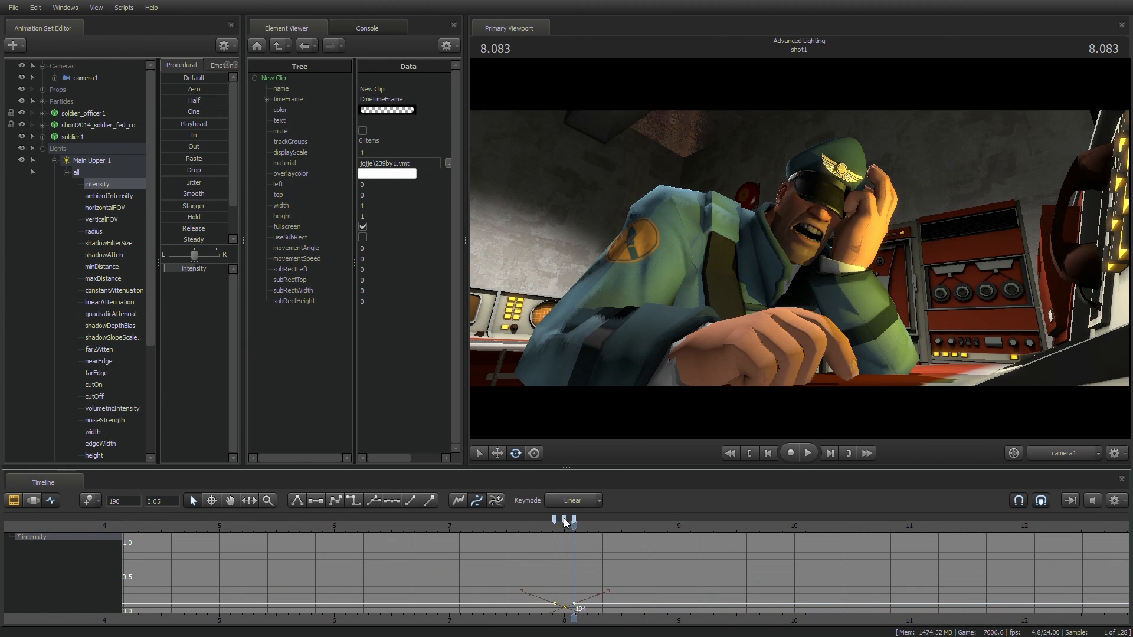
pyautogui.press('space')
pyautogui.press('space')
# Step: Copy the last two of Main Upper 1's intensity keys and paste them at 8.166 seconds
pyautogui.click(565, 520)
pyautogui.keyDown('shift'); pyautogui.click(574, 519); pyautogui.keyUp('shift')
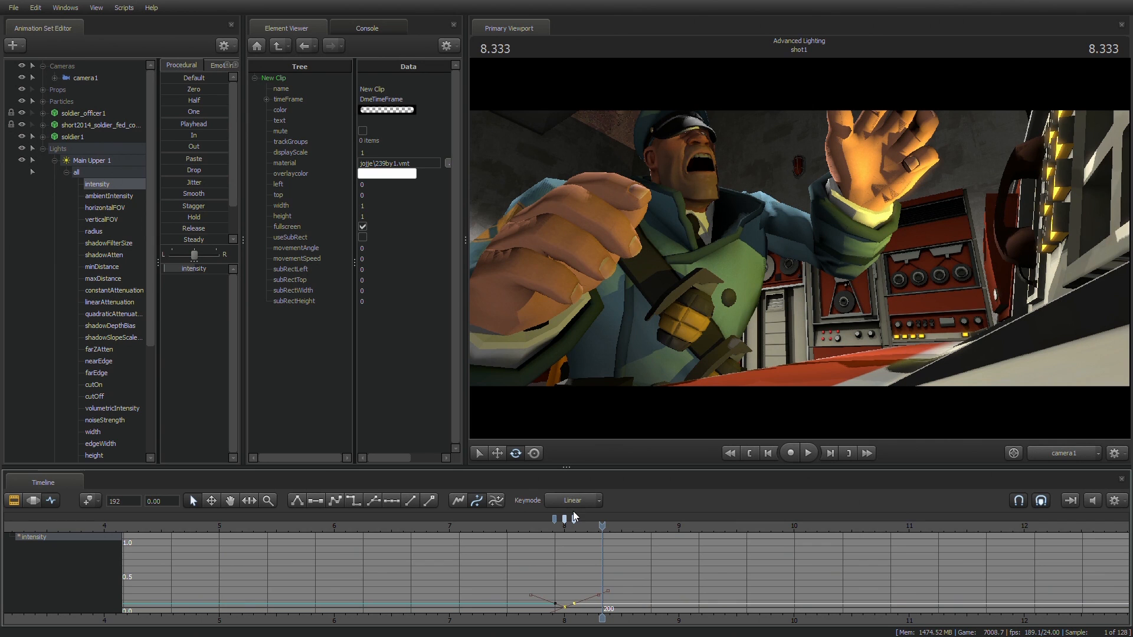
pyautogui.scroll(3, 590, 547)
pyautogui.click(555, 527)
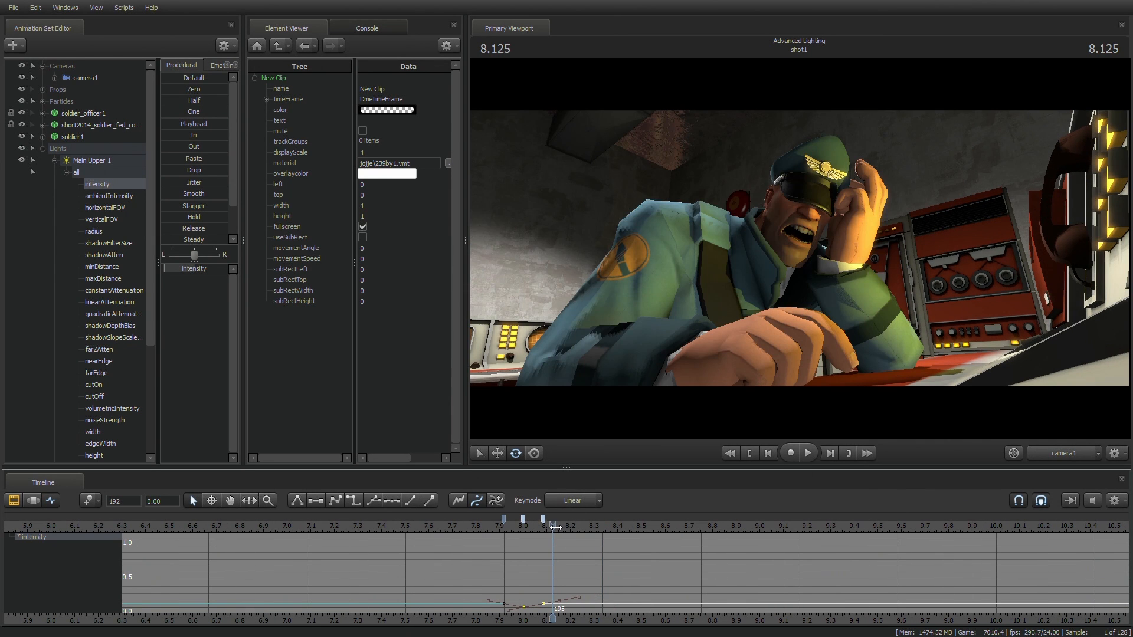
pyautogui.click(828, 455)
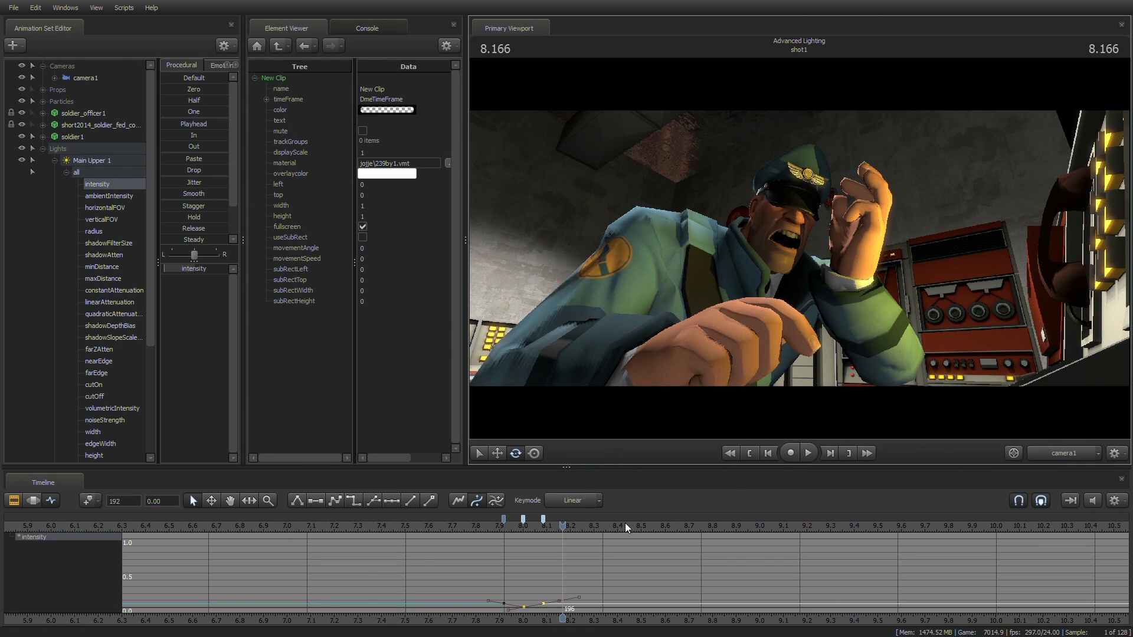
pyautogui.hotkey('ctrl', 'v')
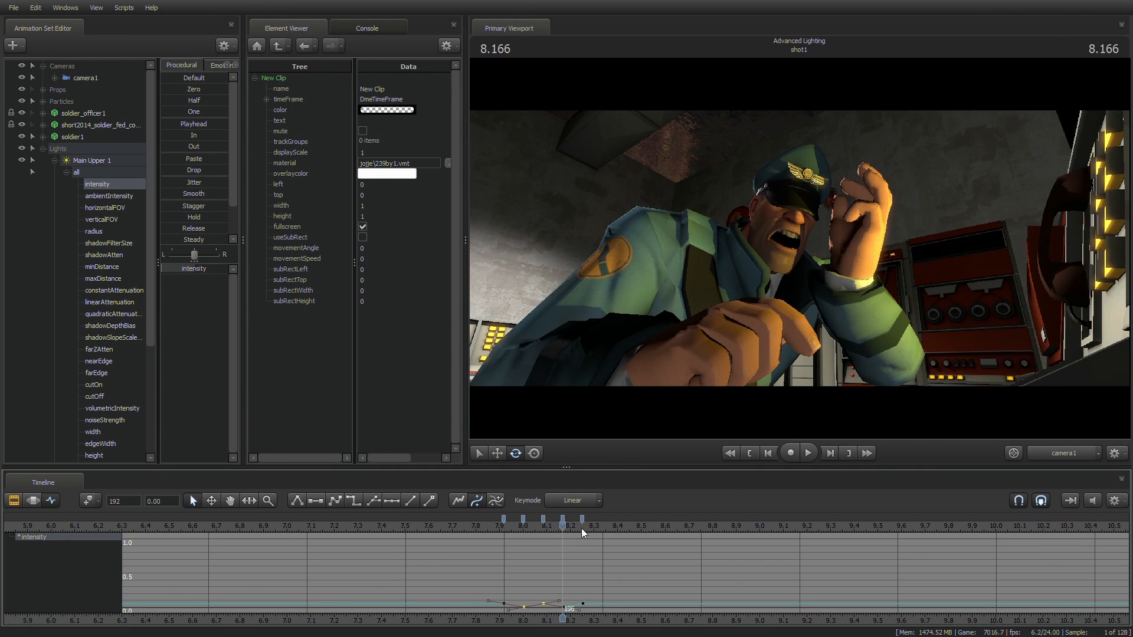
# Step: Paste the copied intensity dip at about 8.37, 8.500 and 8.875 seconds to build an irregular flicker
pyautogui.click(611, 525)
pyautogui.hotkey('ctrl', 'v')
pyautogui.click(642, 525)
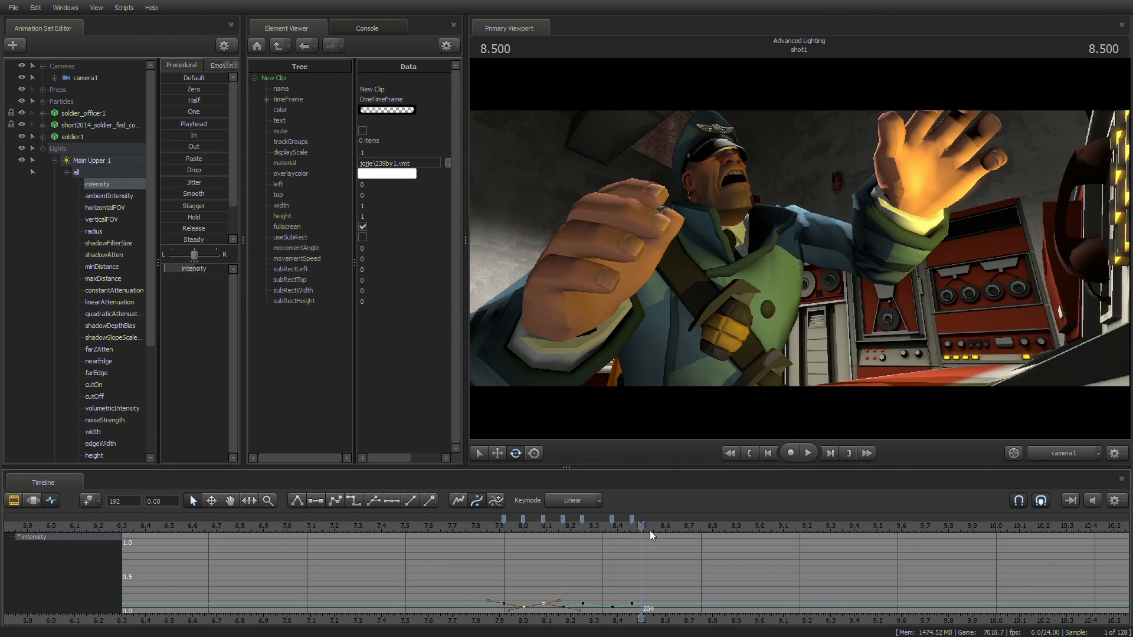
pyautogui.hotkey('ctrl', 'v')
pyautogui.click(730, 526)
pyautogui.hotkey('ctrl', 'v')
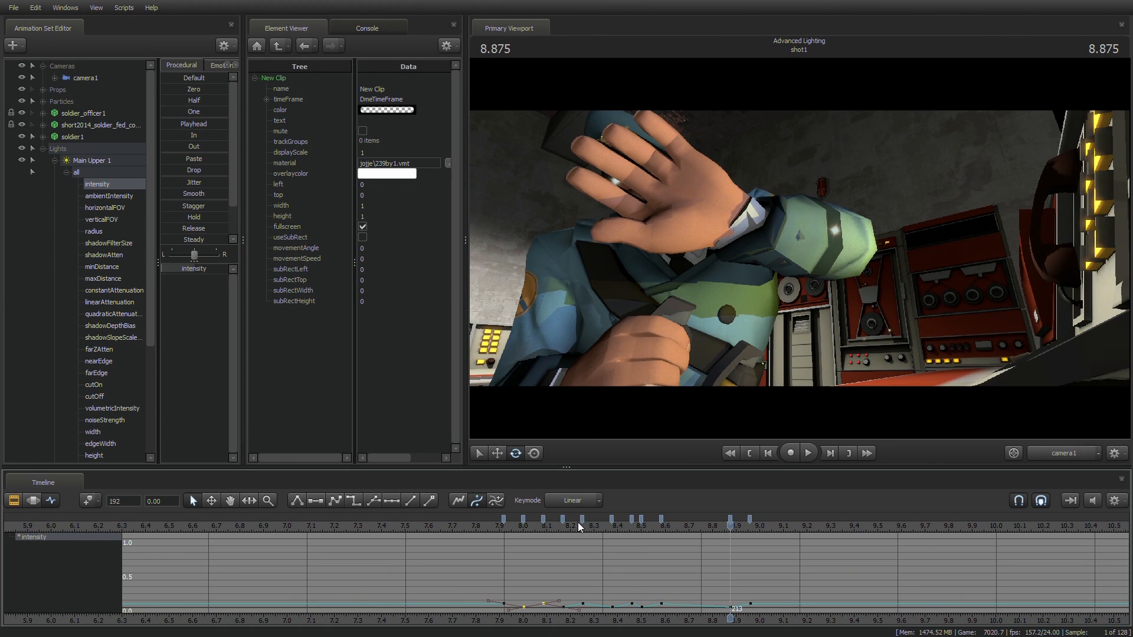
# Step: Select all of Main Upper 1's flicker keys and play the flicker from 7.875 seconds
pyautogui.click(503, 520)
pyautogui.keyDown('shift'); pyautogui.click(750, 521); pyautogui.keyUp('shift')
pyautogui.click(495, 525)
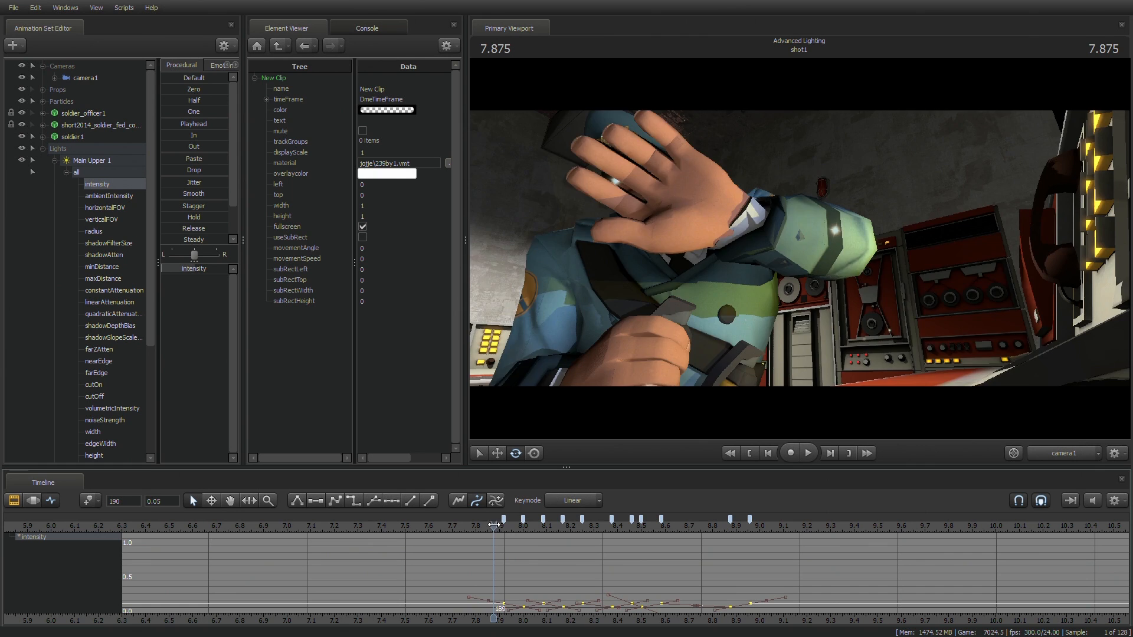
pyautogui.press('space')
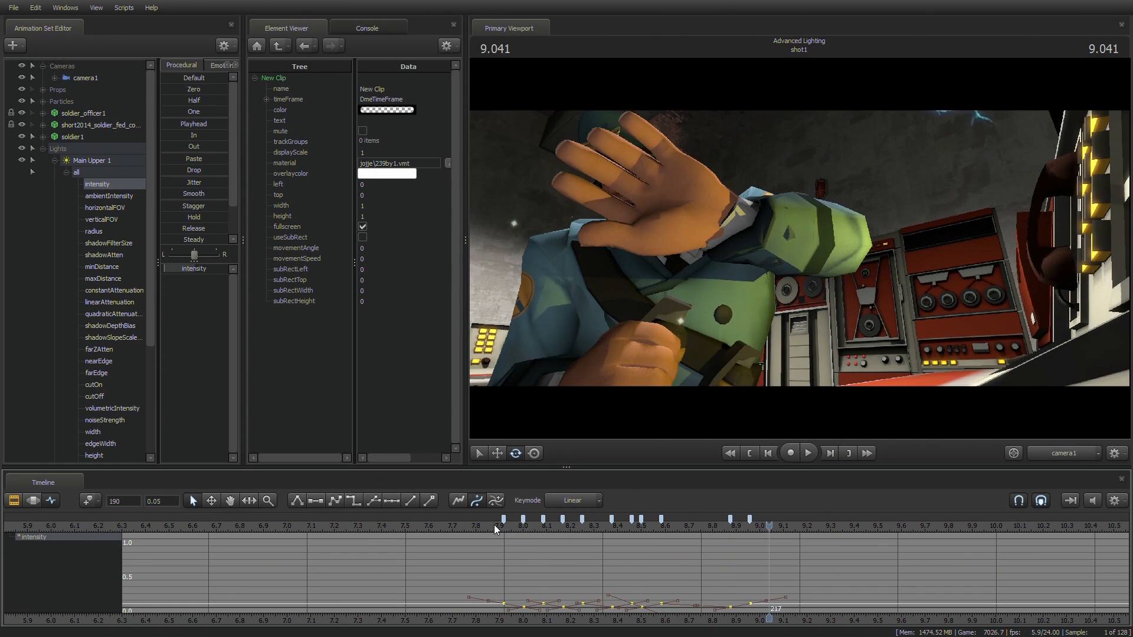
# Step: Copy Main Upper 1's flicker keys onto Main Upper 2, starting at 7.916 seconds
pyautogui.click(505, 526)
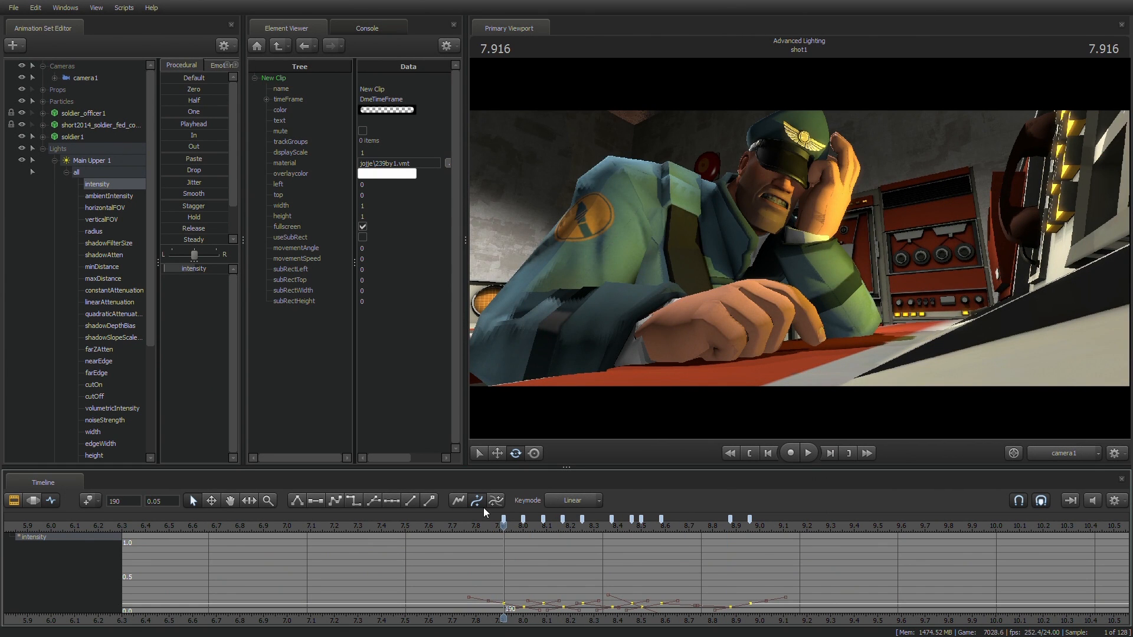
pyautogui.click(55, 160)
pyautogui.click(76, 171)
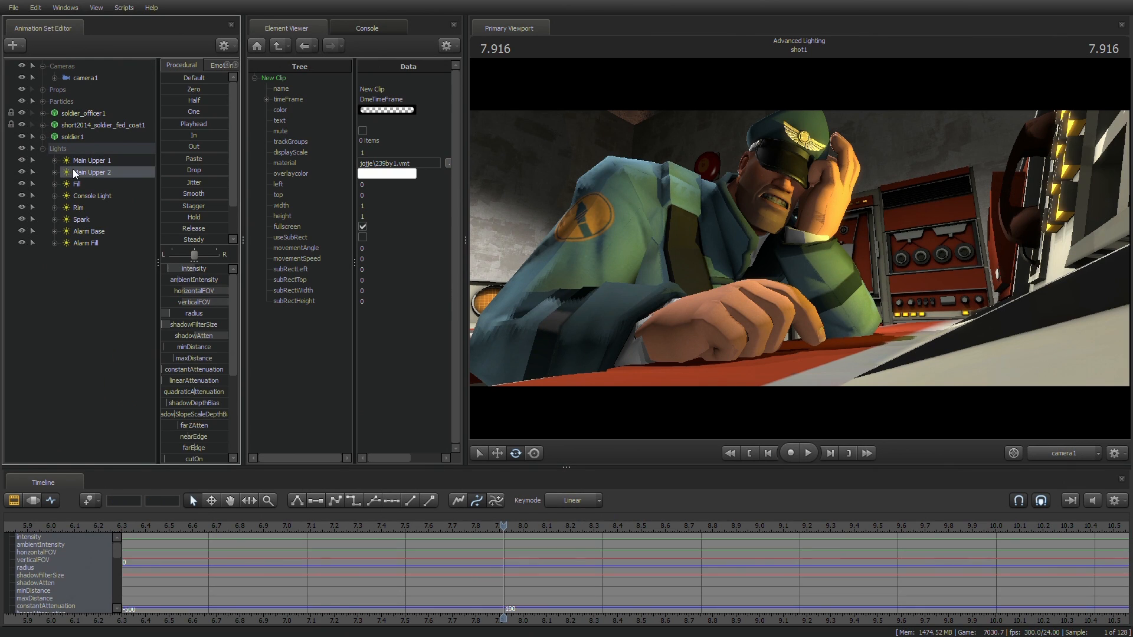
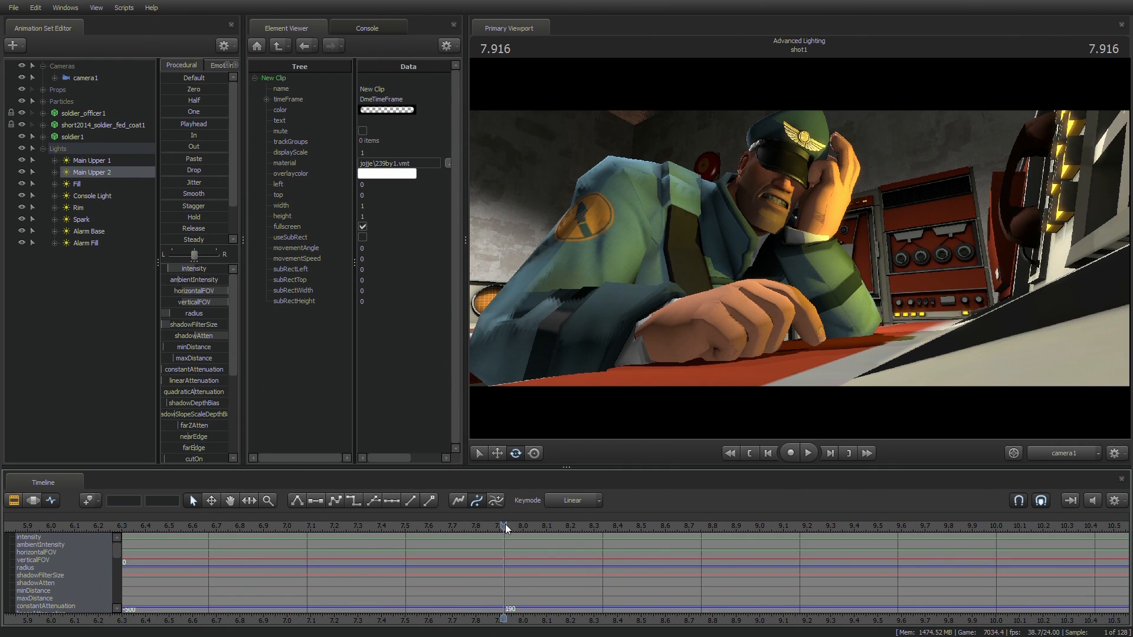
pyautogui.hotkey('ctrl', 'v')
# Step: Hide the Fill, Console Light, Rim, Spark, Alarm Base and Alarm Fill lights, leaving only the two Main Upper lights on
pyautogui.click(22, 184)
pyautogui.click(23, 198)
pyautogui.click(22, 207)
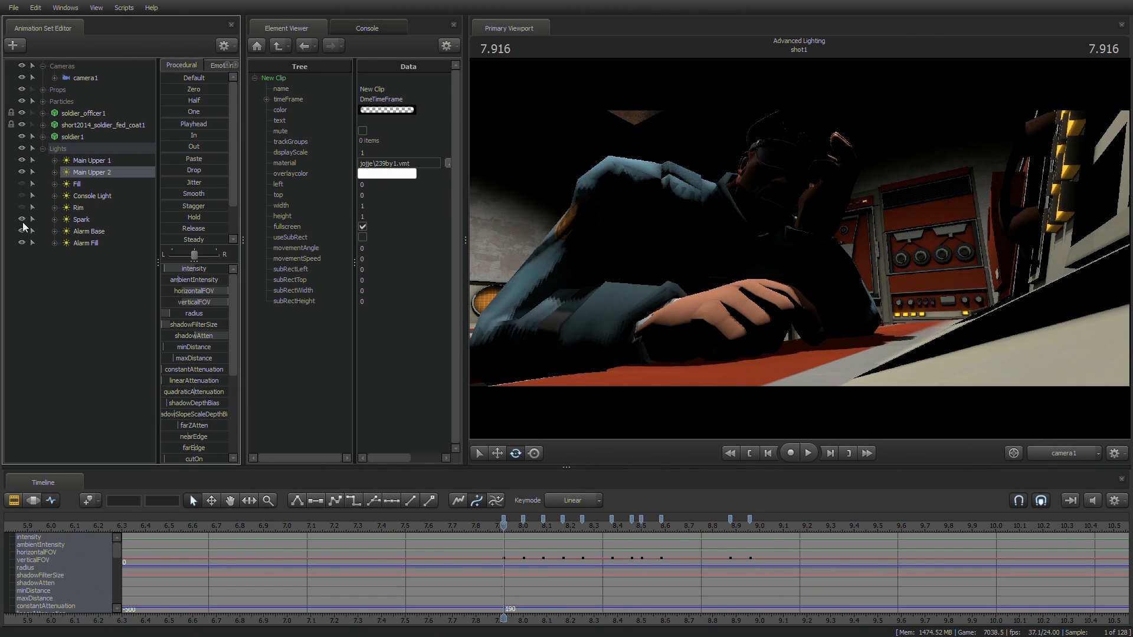
pyautogui.click(22, 231)
pyautogui.click(21, 242)
# Step: In the clip editor, play the Main Upper flicker from about 7.8 seconds and scrub ahead to 10.500 seconds
pyautogui.click(13, 502)
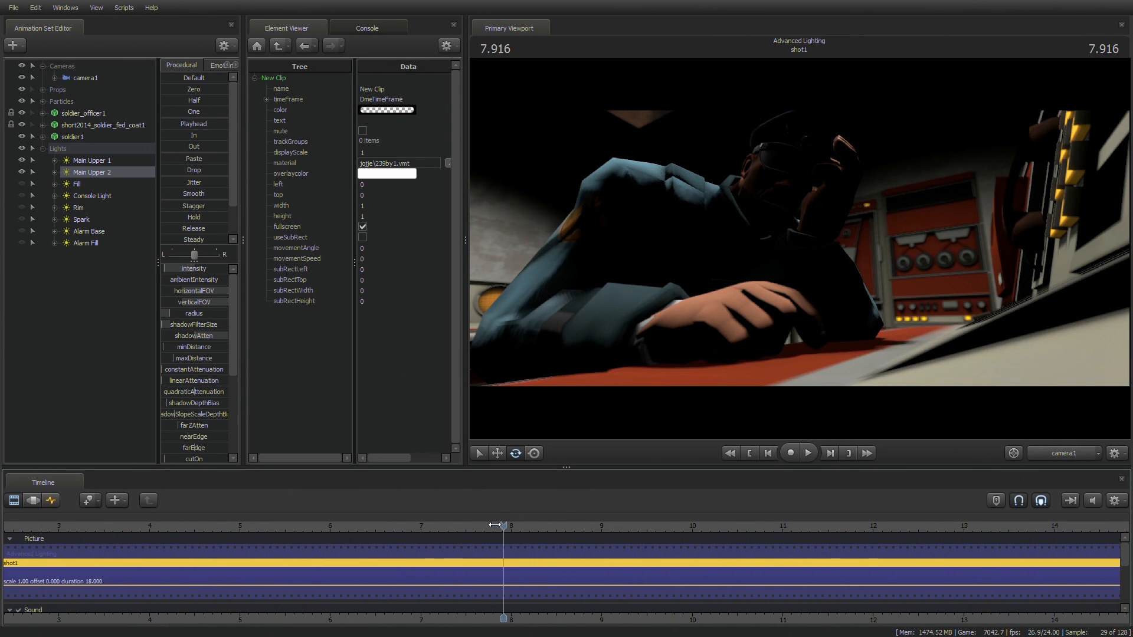
pyautogui.click(493, 525)
pyautogui.press('space')
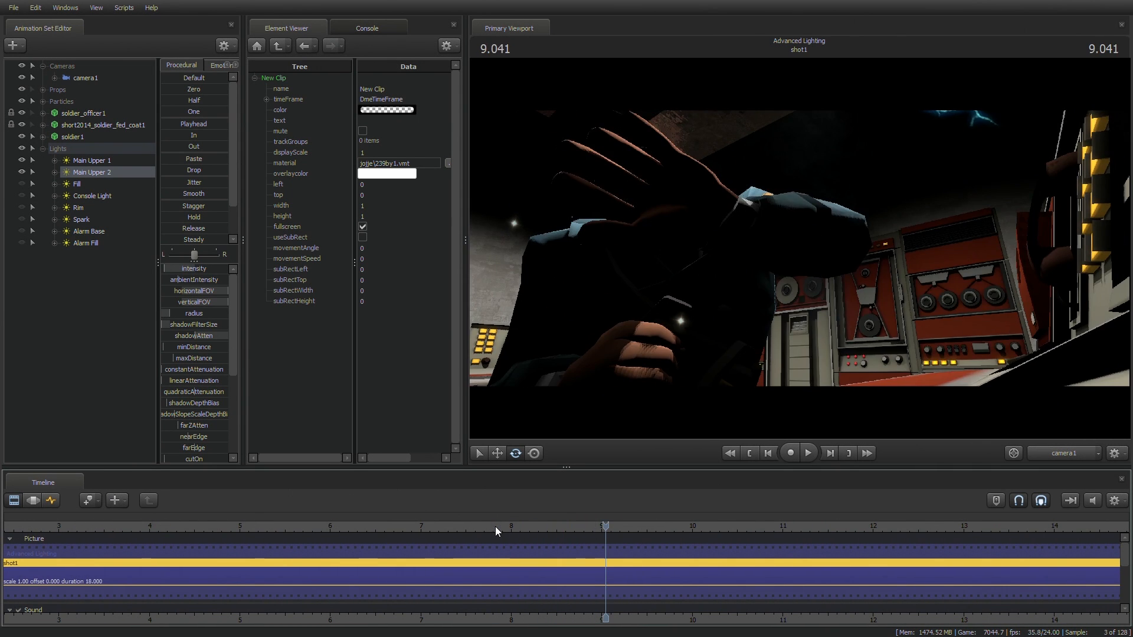
pyautogui.click(515, 524)
pyautogui.moveTo(518, 525); pyautogui.dragTo(742, 523)
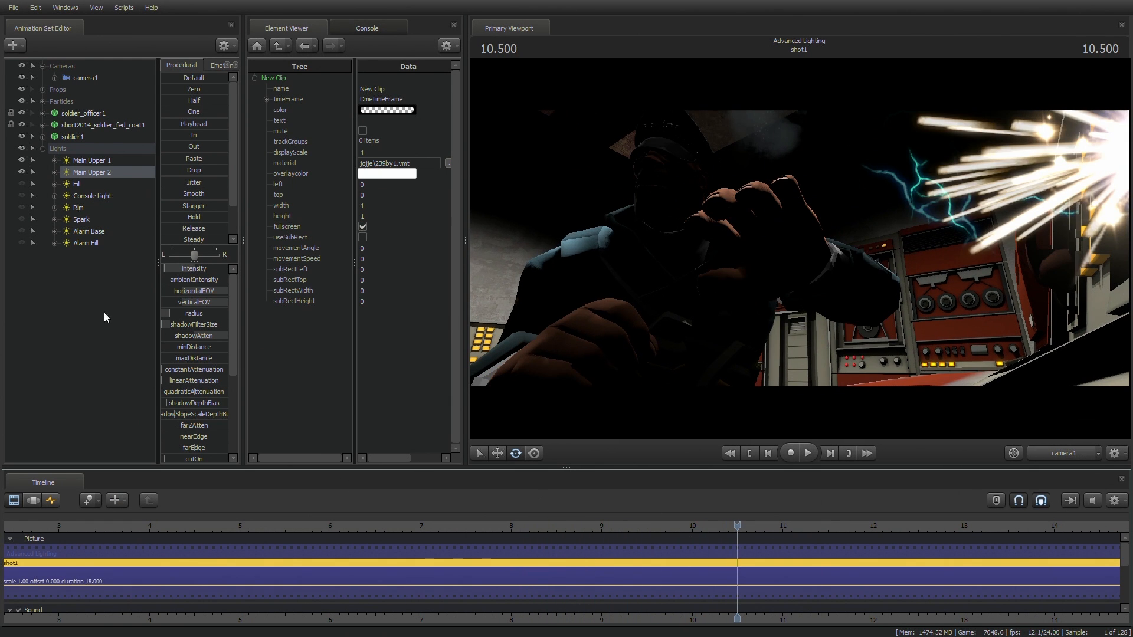
# Step: Play the shot from 10.500 to 13.000 seconds and display Main Upper 2's curves in the graph editor
pyautogui.click(33, 500)
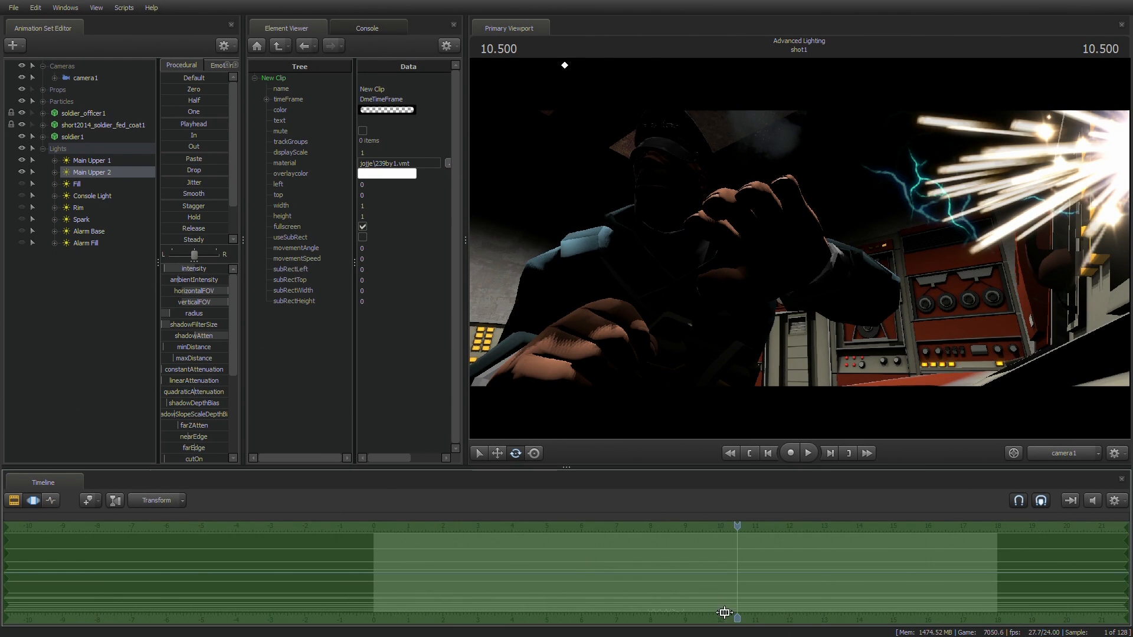
pyautogui.press('space')
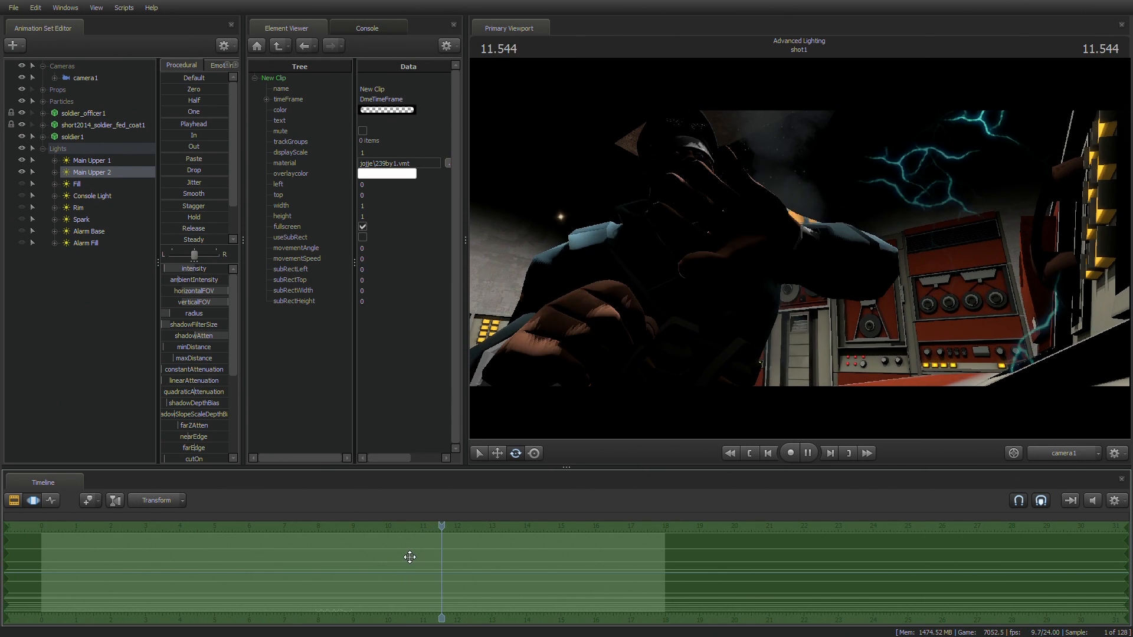
pyautogui.press('space')
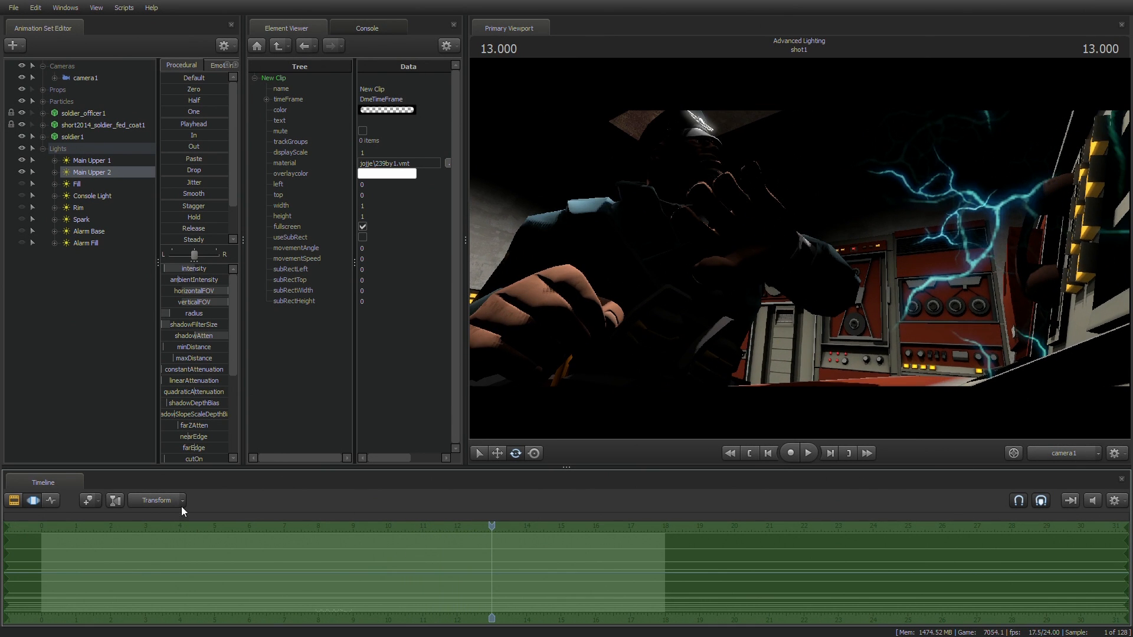
pyautogui.click(51, 500)
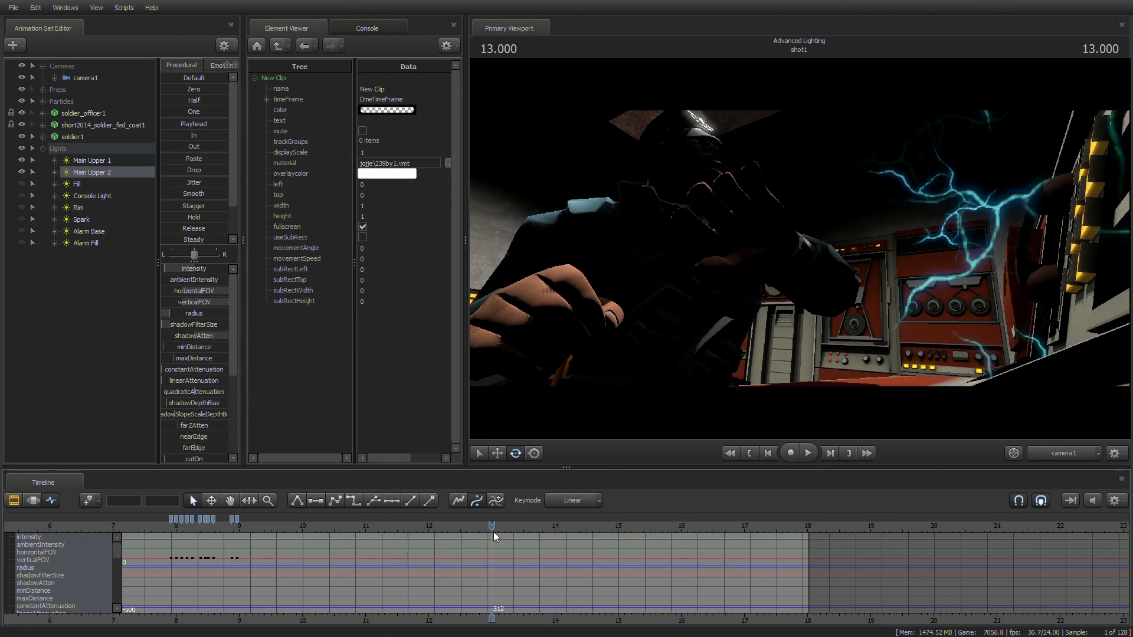
# Step: Paste the copied flicker keys onto Main Upper 2 starting at 12.916 seconds
pyautogui.moveTo(489, 525); pyautogui.dragTo(487, 524)
pyautogui.hotkey('ctrl', 'v')
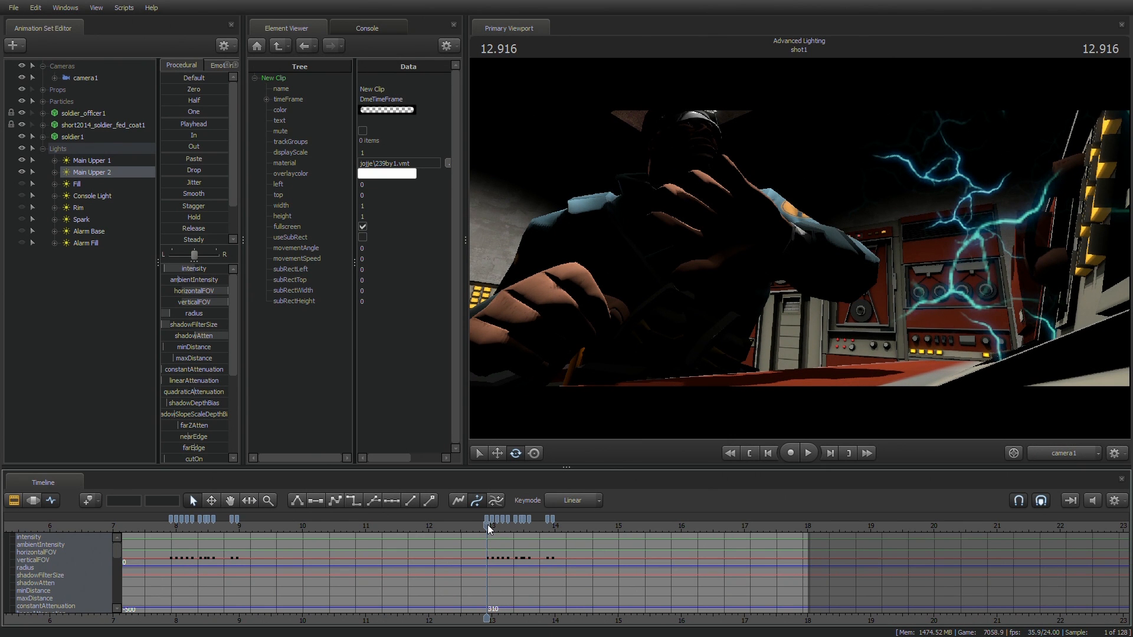
pyautogui.click(89, 162)
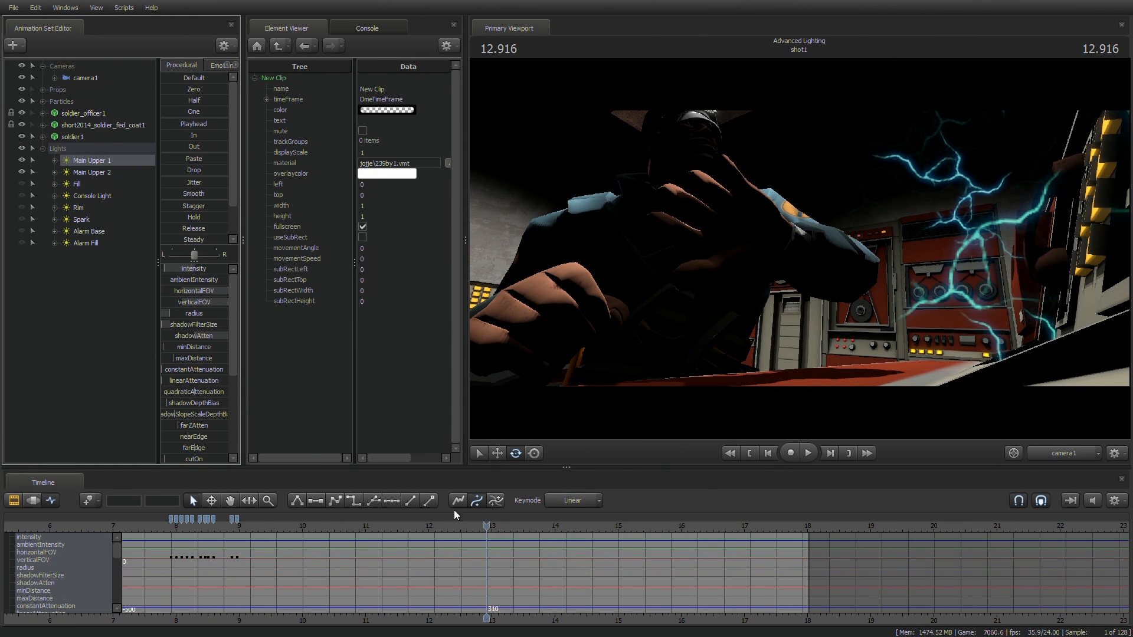
pyautogui.click(485, 527)
pyautogui.hotkey('ctrl', 'v')
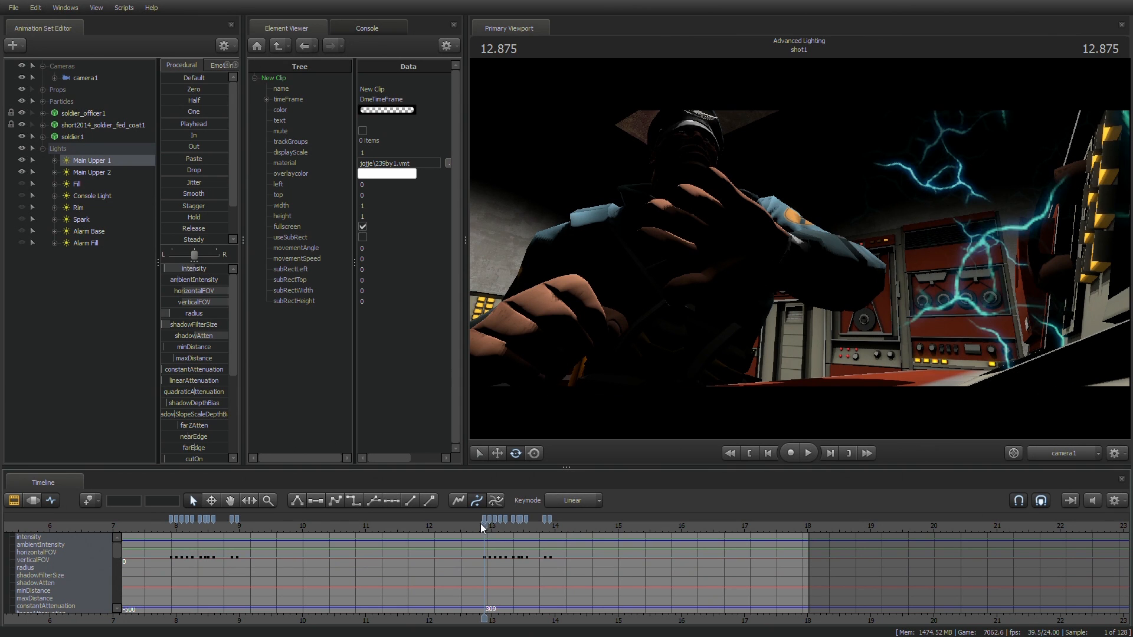
pyautogui.hotkey('ctrl', 'z')
# Step: Paste the flicker keys onto Main Upper 1 at 12.916 seconds, aligned with Main Upper 2's second flicker
pyautogui.click(96, 172)
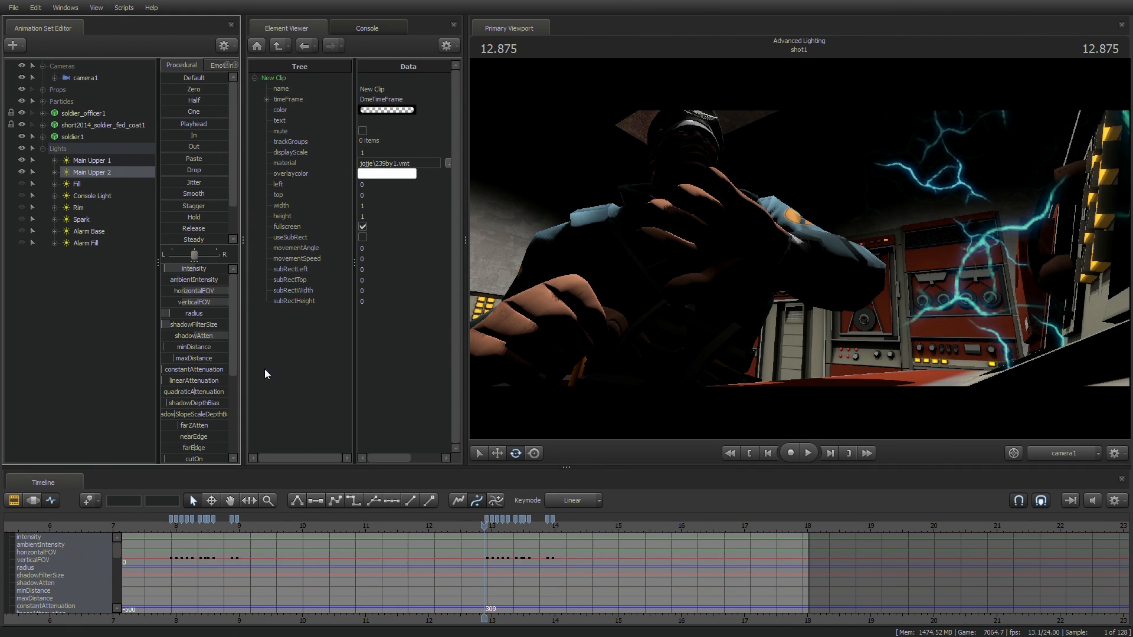
pyautogui.scroll(1, 432, 524)
pyautogui.press('Right')
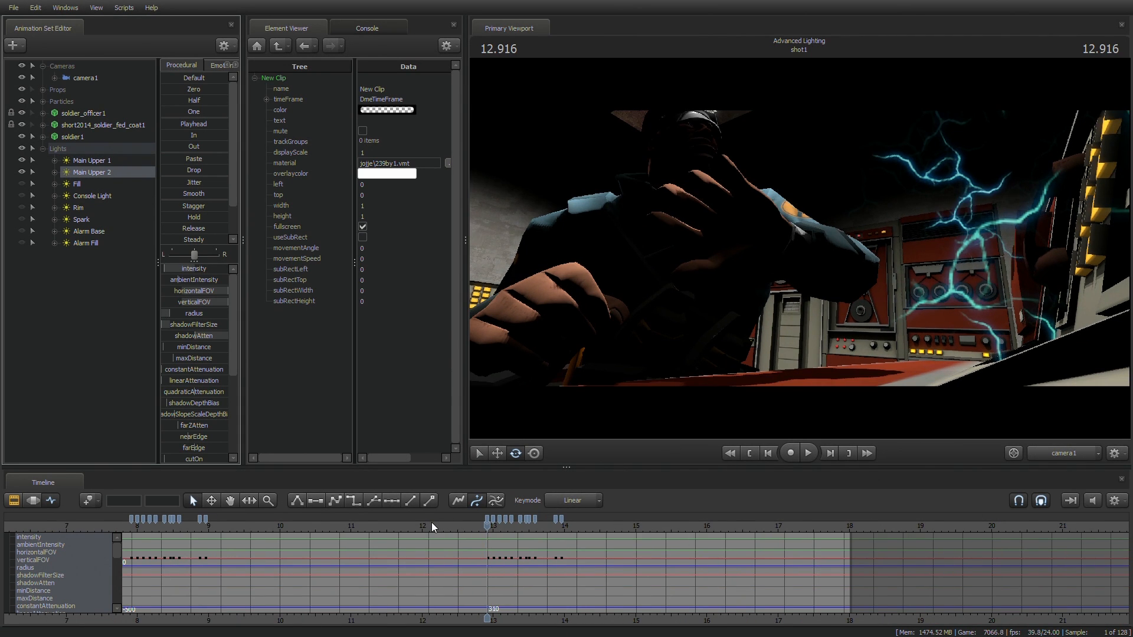
pyautogui.click(92, 160)
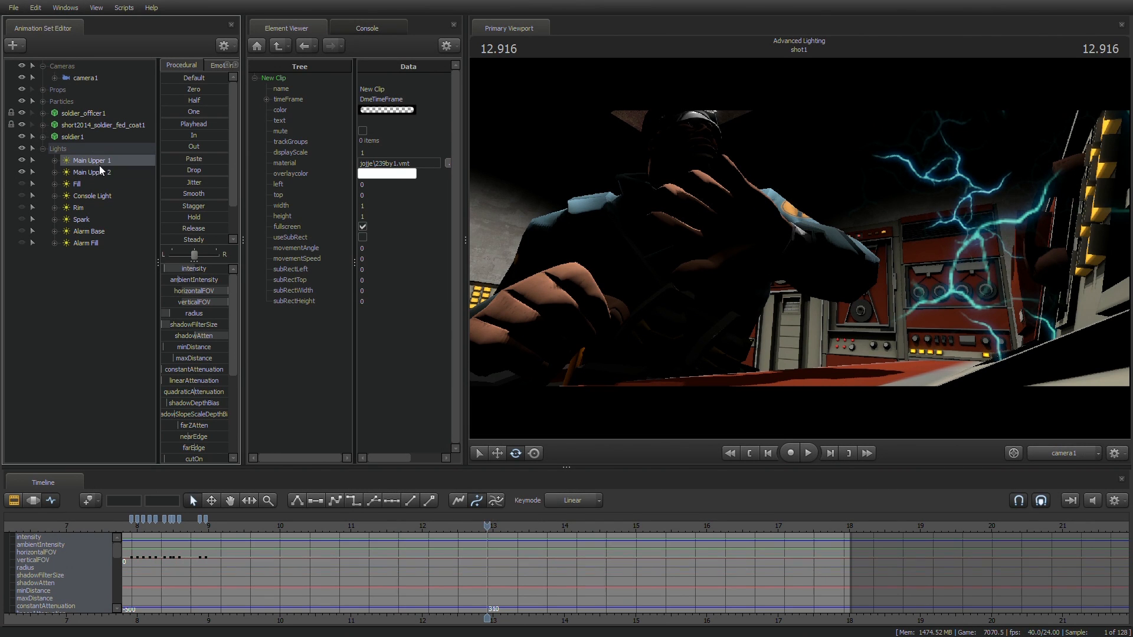
pyautogui.hotkey('ctrl', 'v')
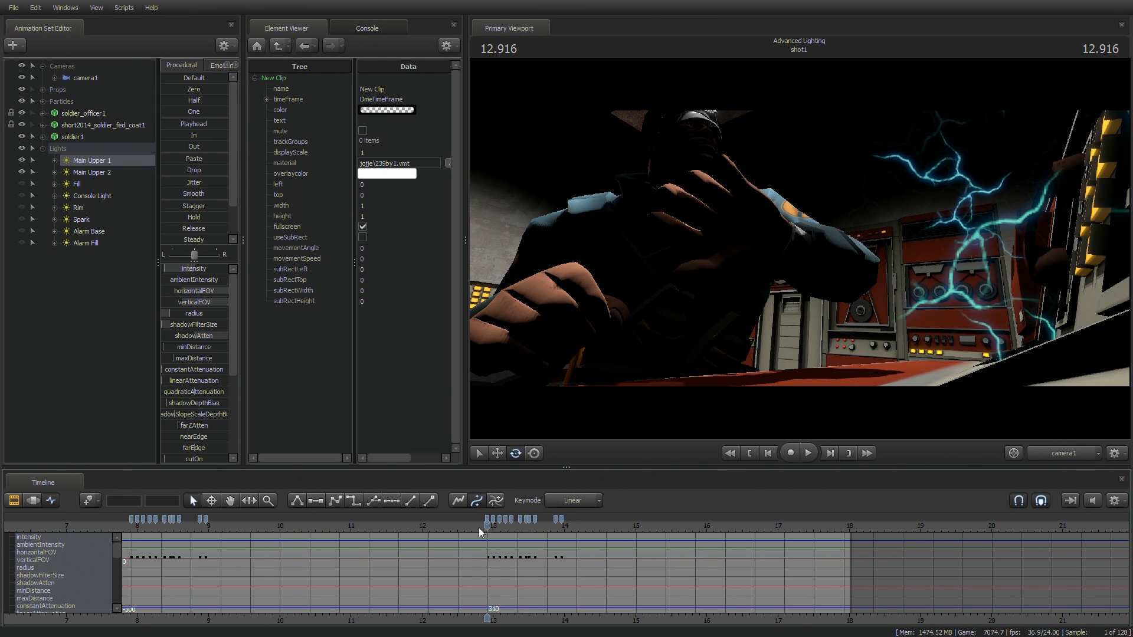
# Step: Play the shot from about 12.5 to 14.8 seconds to review the second flicker
pyautogui.click(456, 525)
pyautogui.press('space')
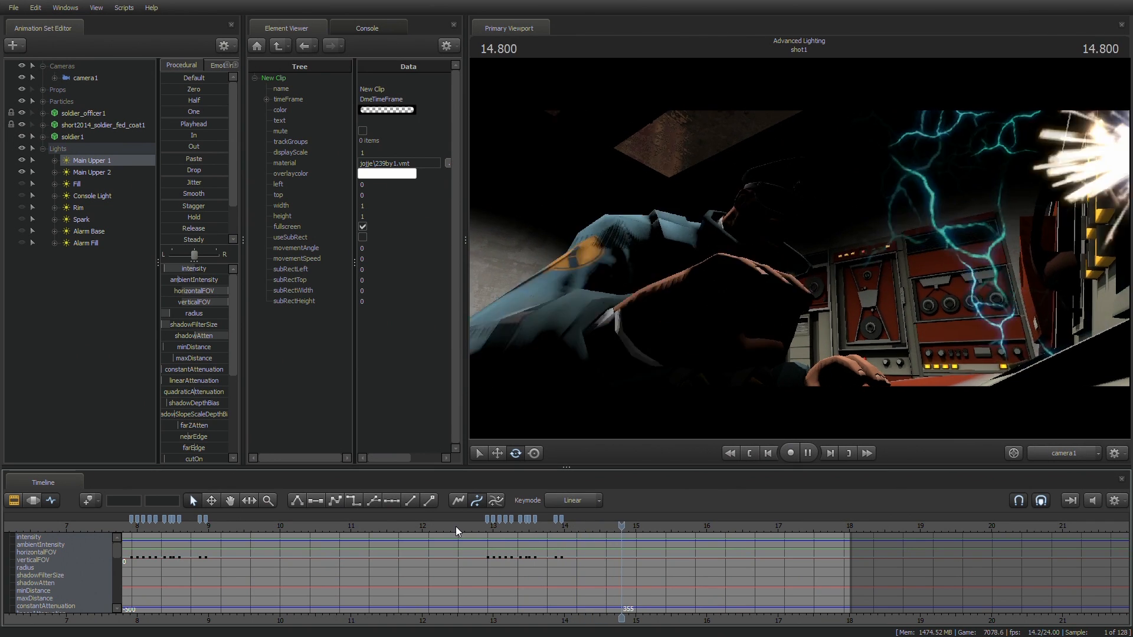
pyautogui.press('space')
# Step: Key Main Upper 1 at 14.541 and about 14.8 seconds, and drop its intensity to the minimum at 14.666 seconds
pyautogui.click(602, 527)
pyautogui.click(603, 527)
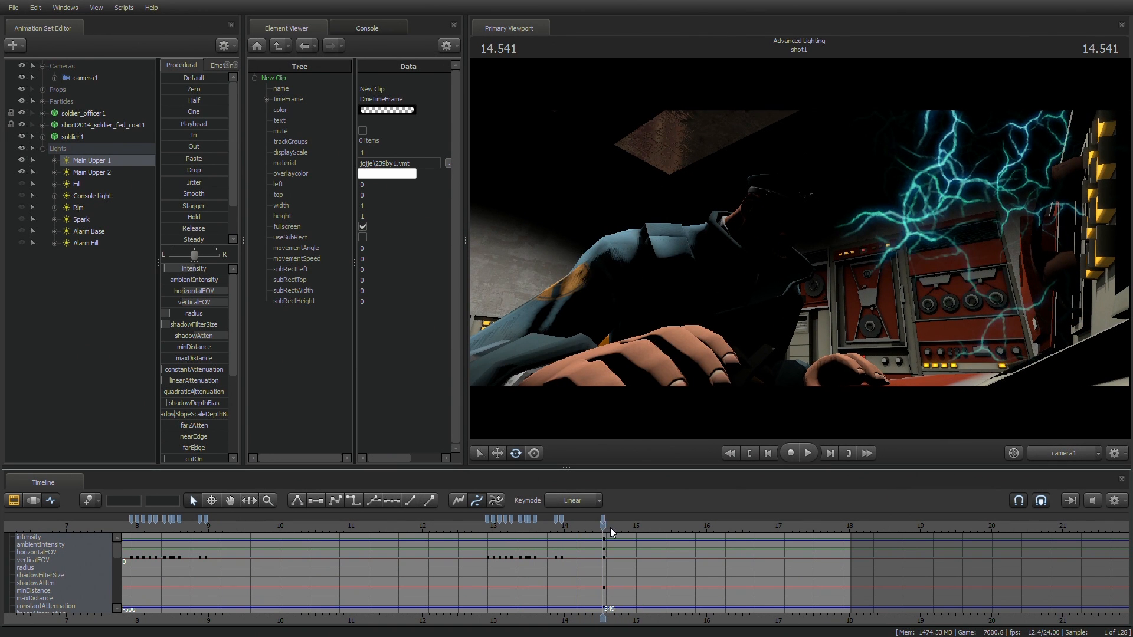
pyautogui.click(624, 526)
pyautogui.press('m')
pyautogui.click(613, 527)
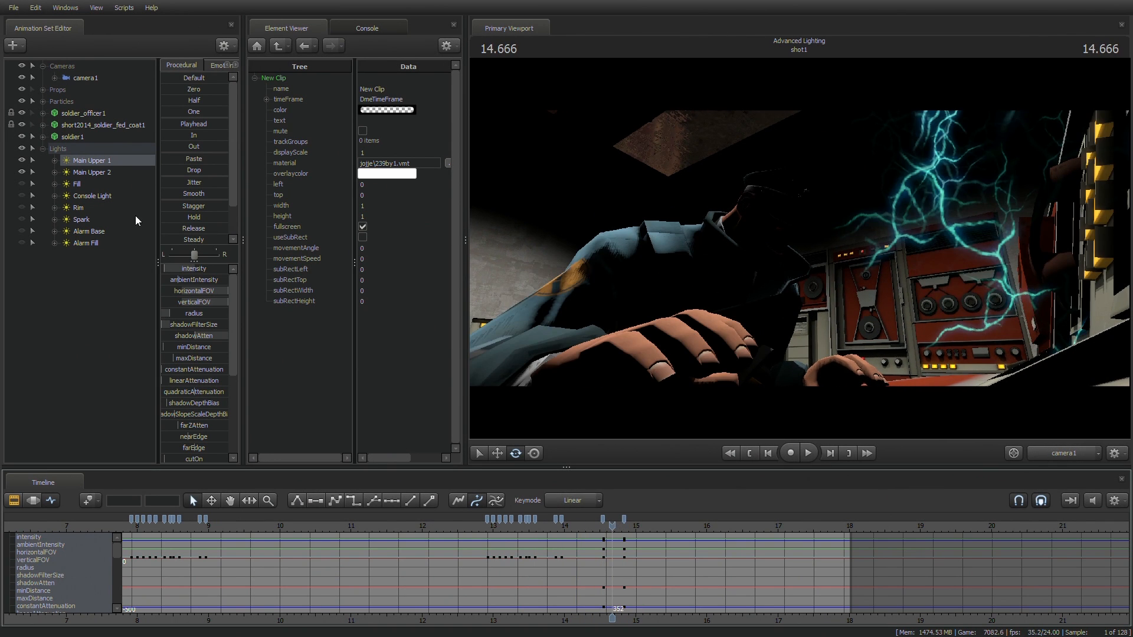
pyautogui.moveTo(170, 269); pyautogui.dragTo(156, 270)
# Step: Copy Main Upper 1's three dip keys onto Main Upper 2, starting at 14.541 seconds
pyautogui.click(602, 520)
pyautogui.keyDown('shift'); pyautogui.click(612, 520); pyautogui.keyUp('shift')
pyautogui.keyDown('shift'); pyautogui.click(624, 520); pyautogui.keyUp('shift')
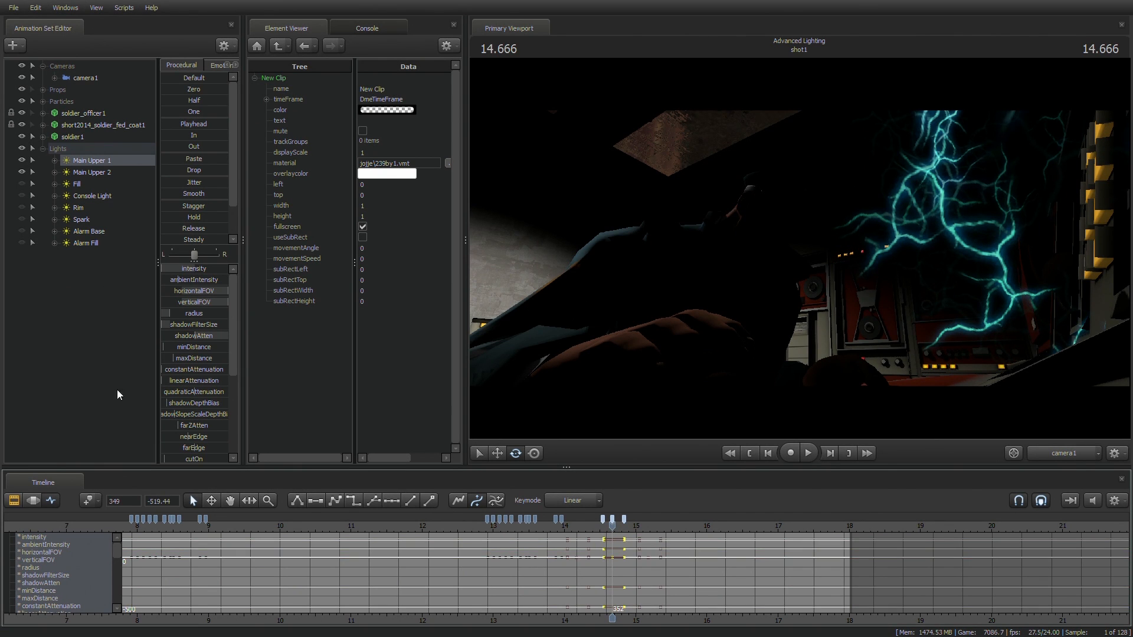
pyautogui.click(106, 172)
pyautogui.click(613, 529)
pyautogui.click(114, 165)
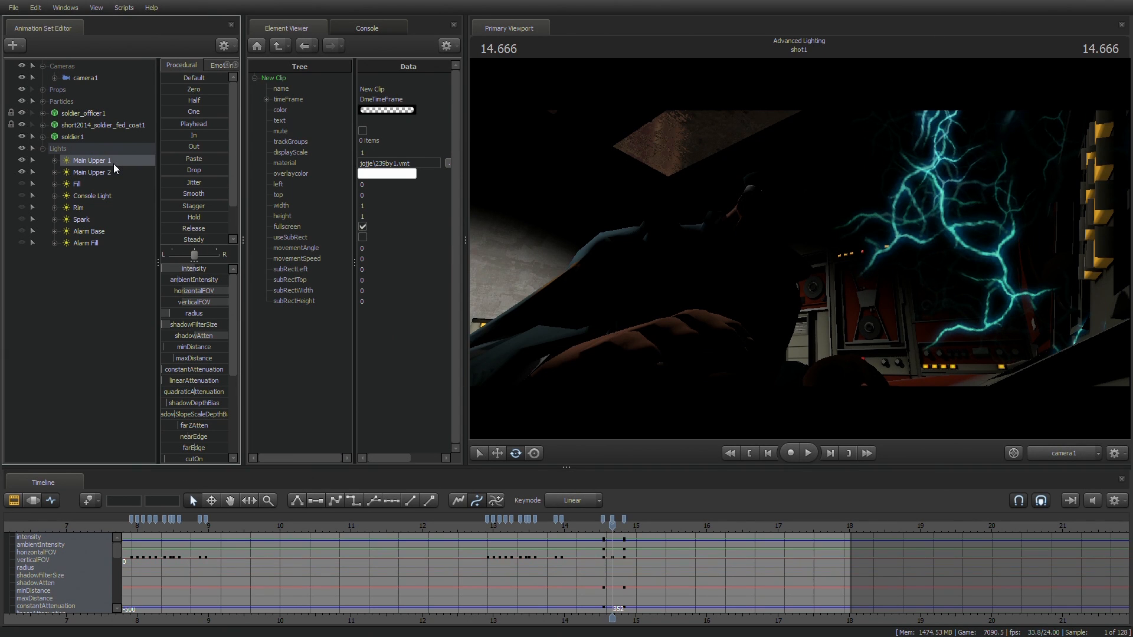
pyautogui.click(65, 174)
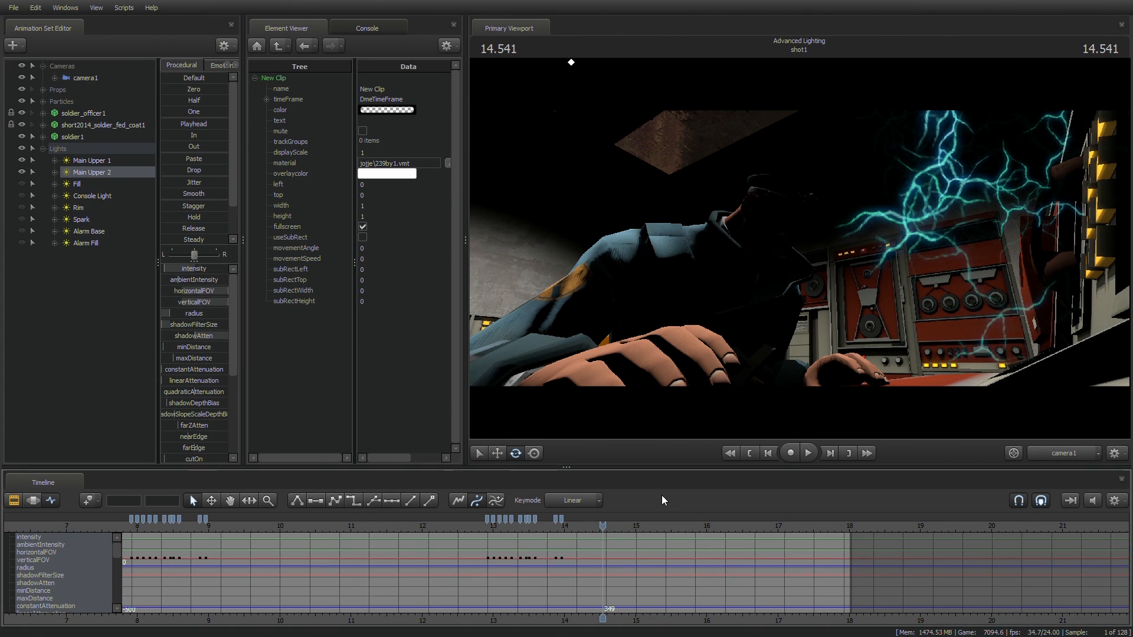
pyautogui.hotkey('ctrl', 'v')
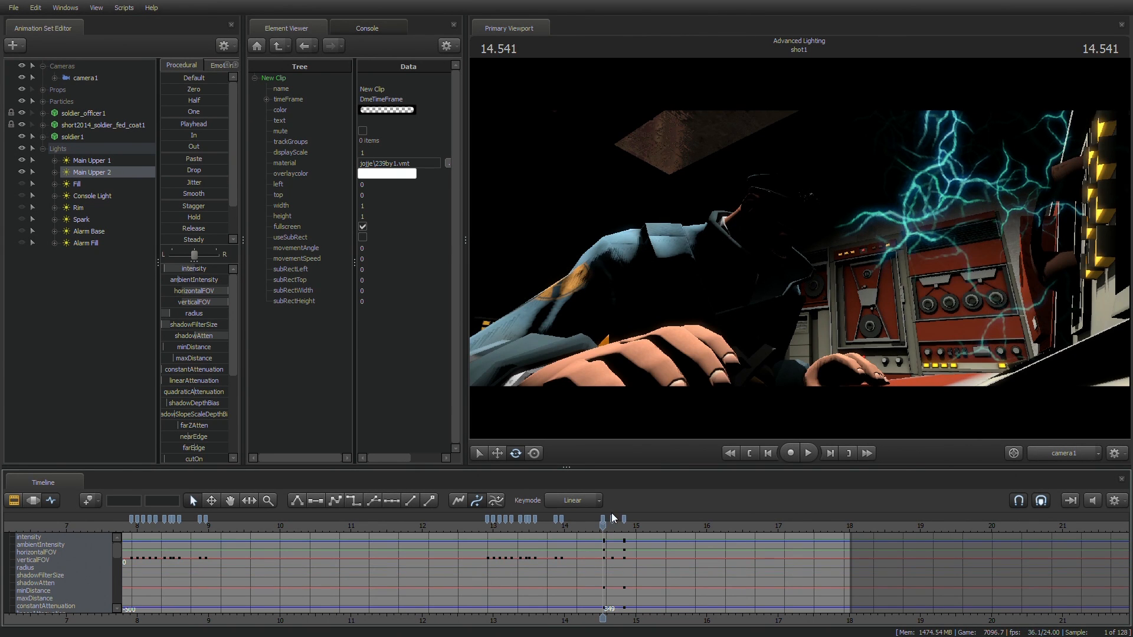
# Step: Show the Fill light again and scrub the shot between 15.833 and 13.916 seconds
pyautogui.moveTo(611, 527); pyautogui.dragTo(694, 528)
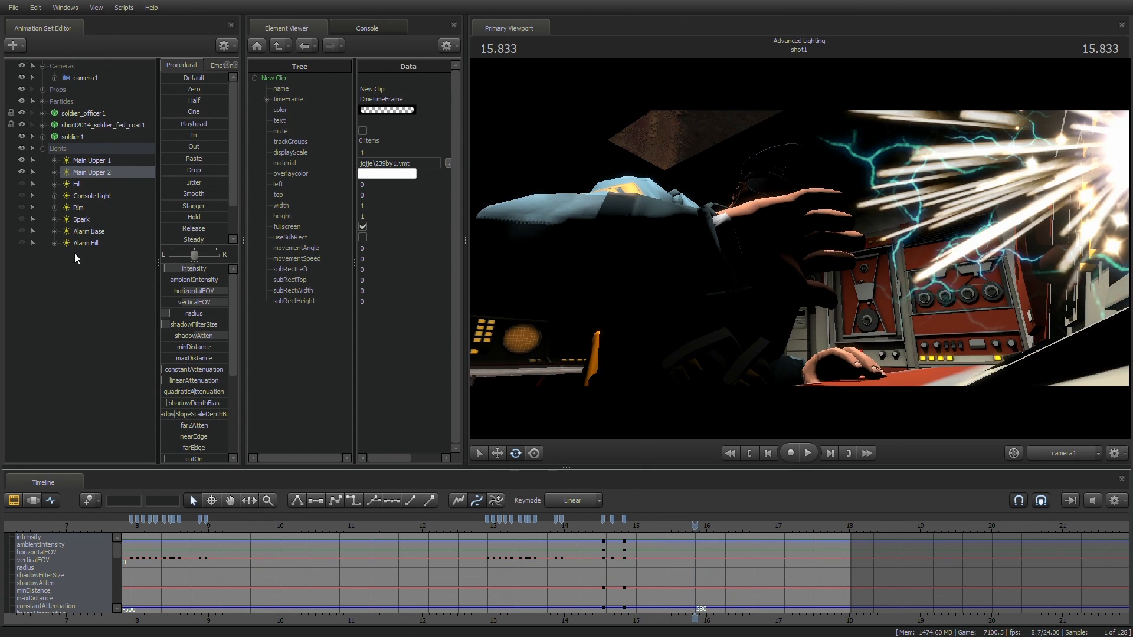
pyautogui.click(24, 185)
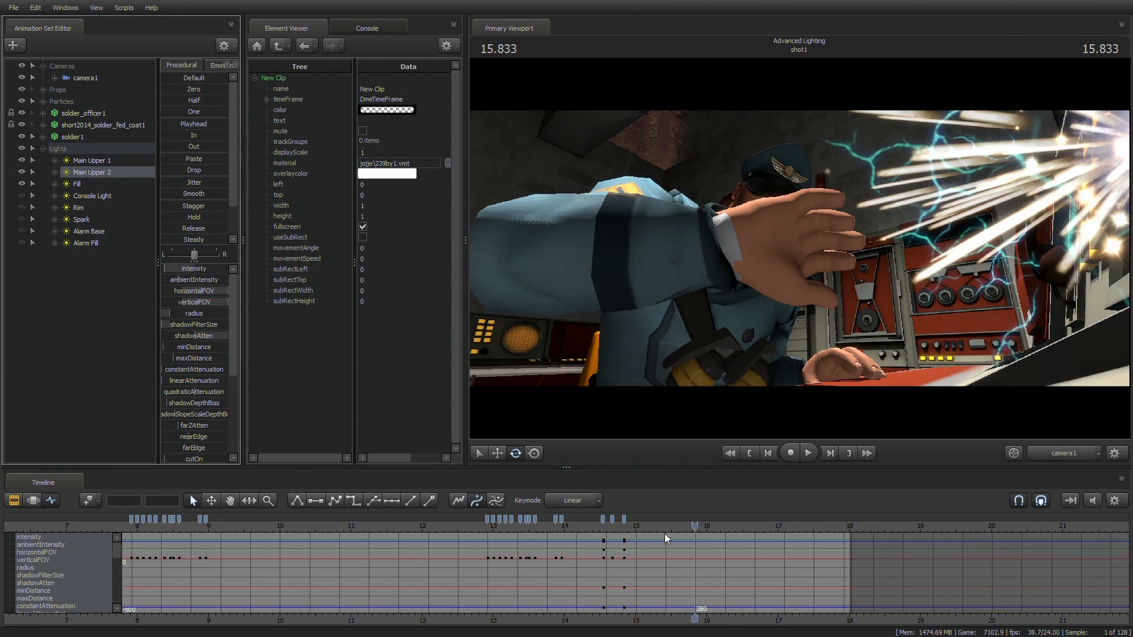
pyautogui.moveTo(523, 524); pyautogui.dragTo(558, 525)
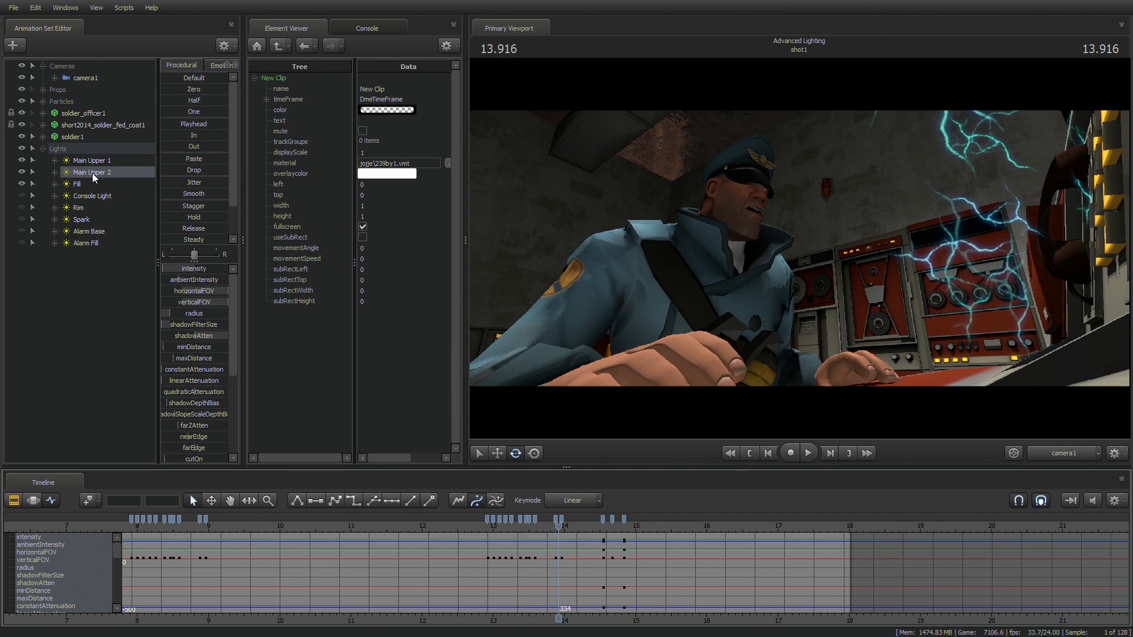
# Step: Copy Main Upper 2's first group of flicker keys, from 7.916 to about 8.96 seconds
pyautogui.click(82, 185)
pyautogui.moveTo(375, 622); pyautogui.dragTo(469, 622)
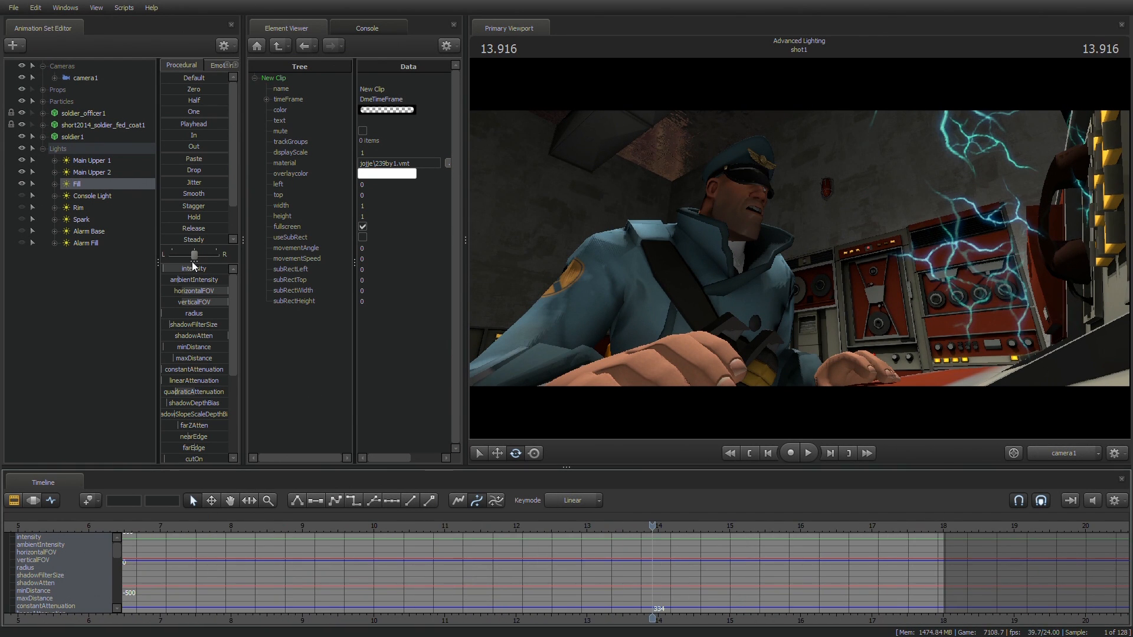
pyautogui.click(82, 172)
pyautogui.click(225, 533)
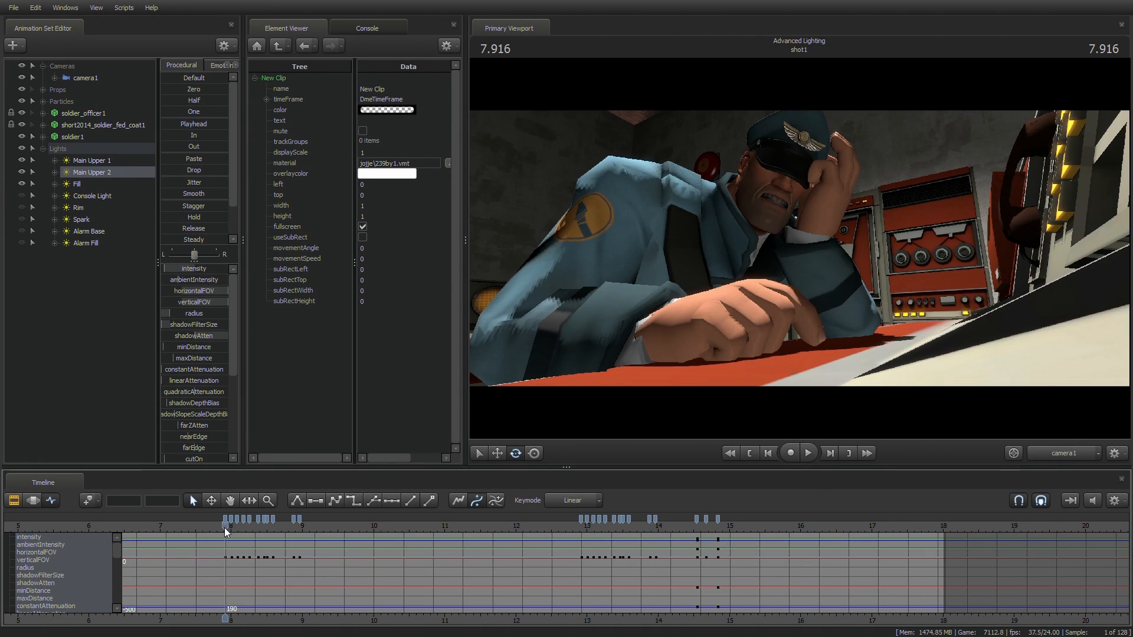
pyautogui.click(299, 522)
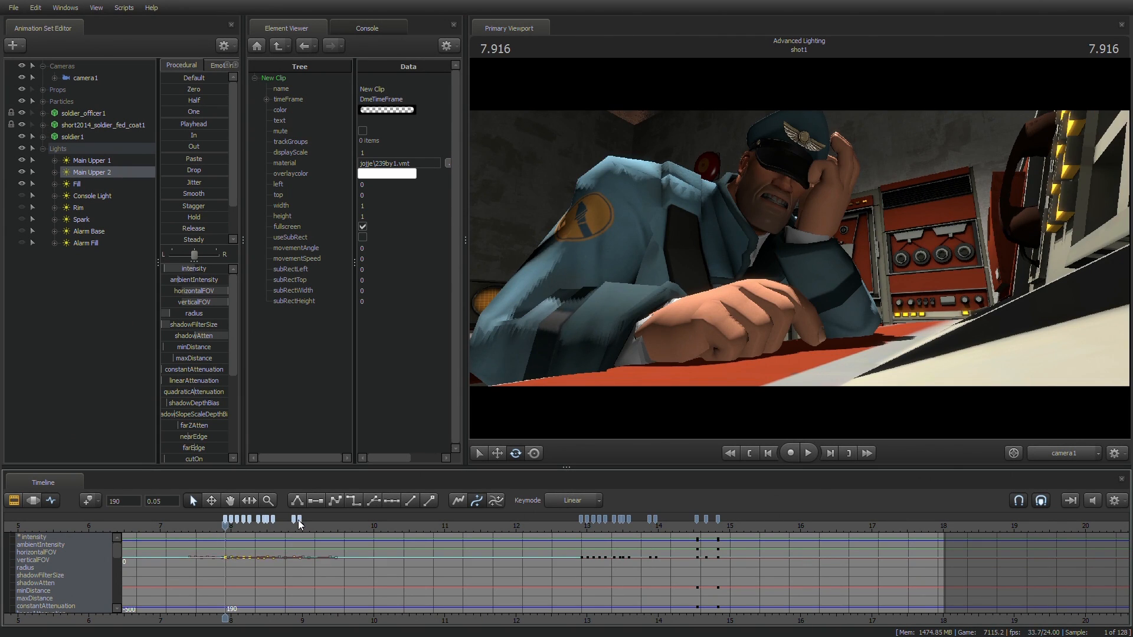
pyautogui.click(83, 184)
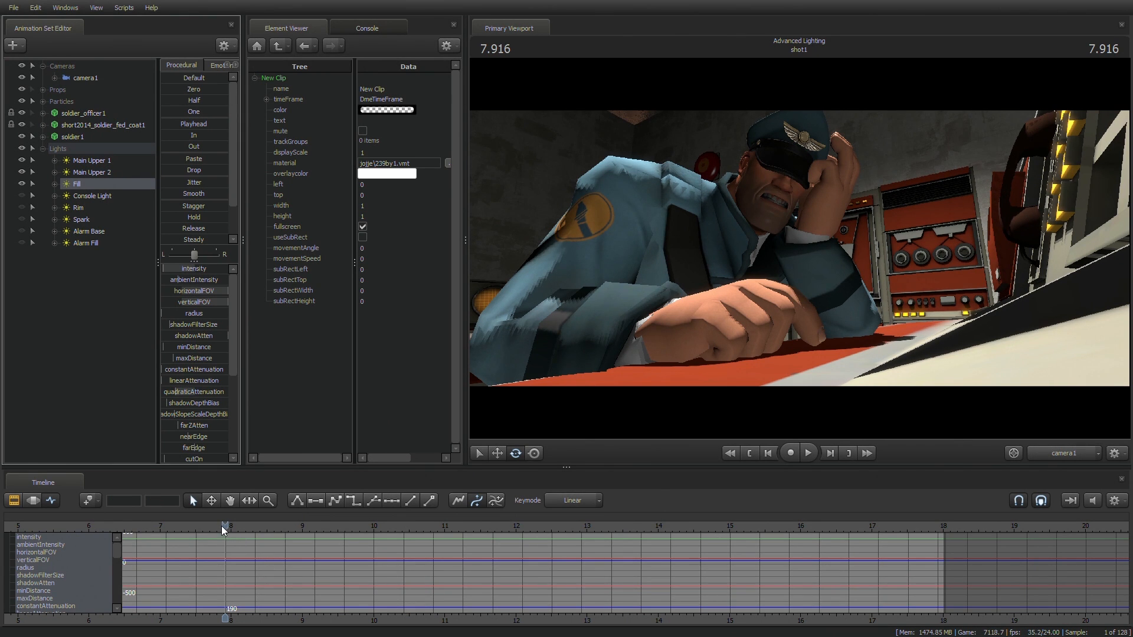
pyautogui.hotkey('ctrl', 'v')
pyautogui.scroll(5, 190, 583)
pyautogui.scroll(2, 189, 583)
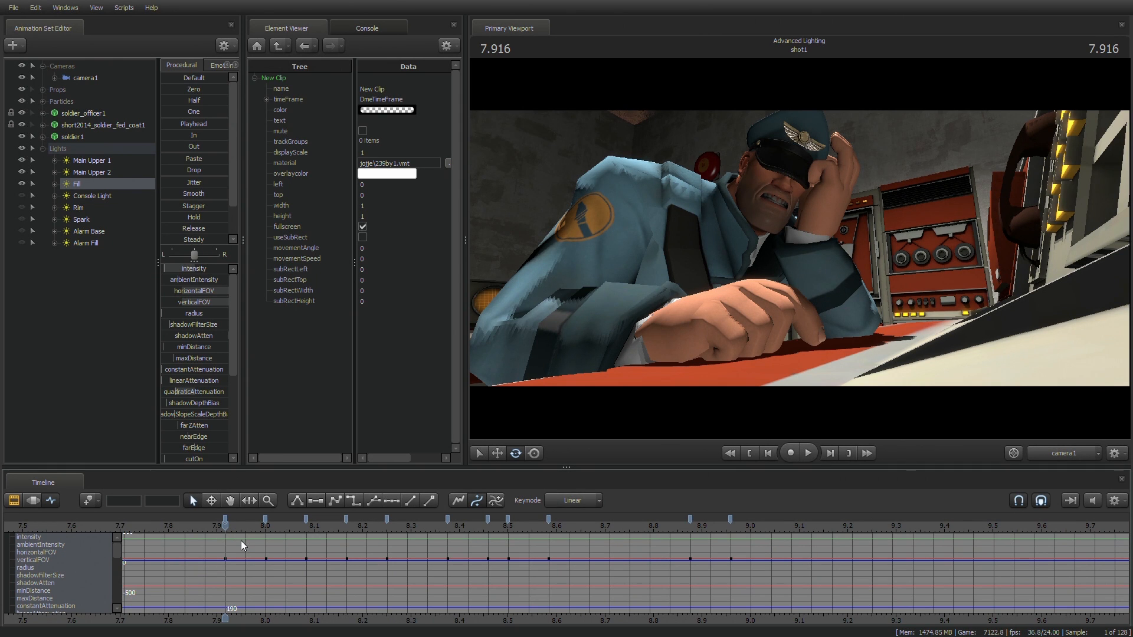
pyautogui.hotkey('ctrl', 'z')
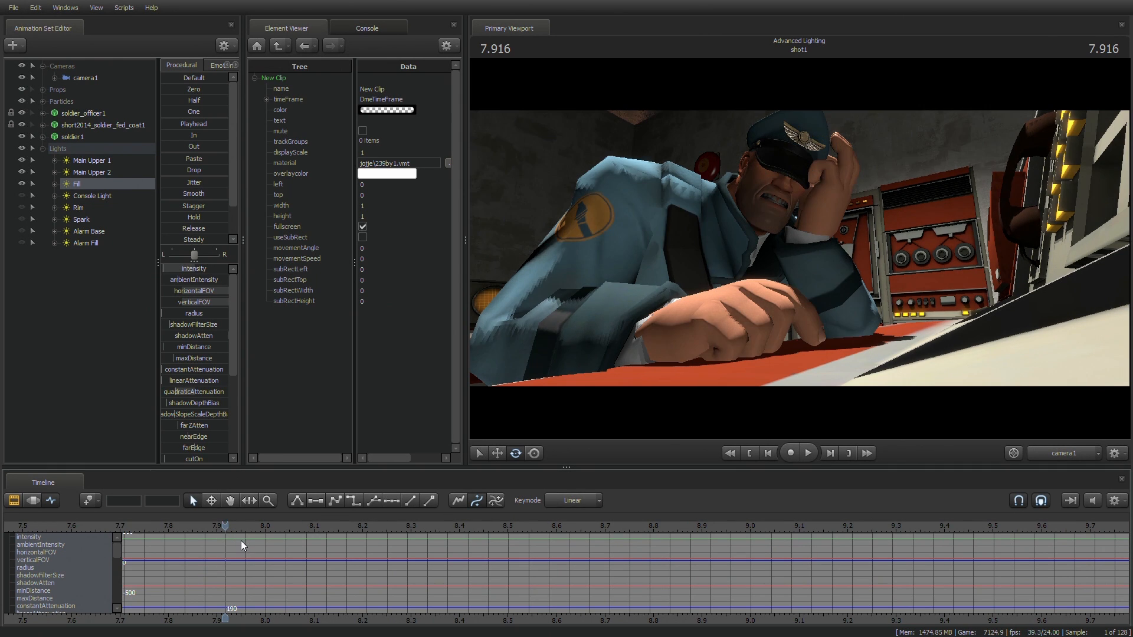
# Step: Expand the Fill light's controls, isolate its intensity curve and key it at 7.791 seconds
pyautogui.click(164, 528)
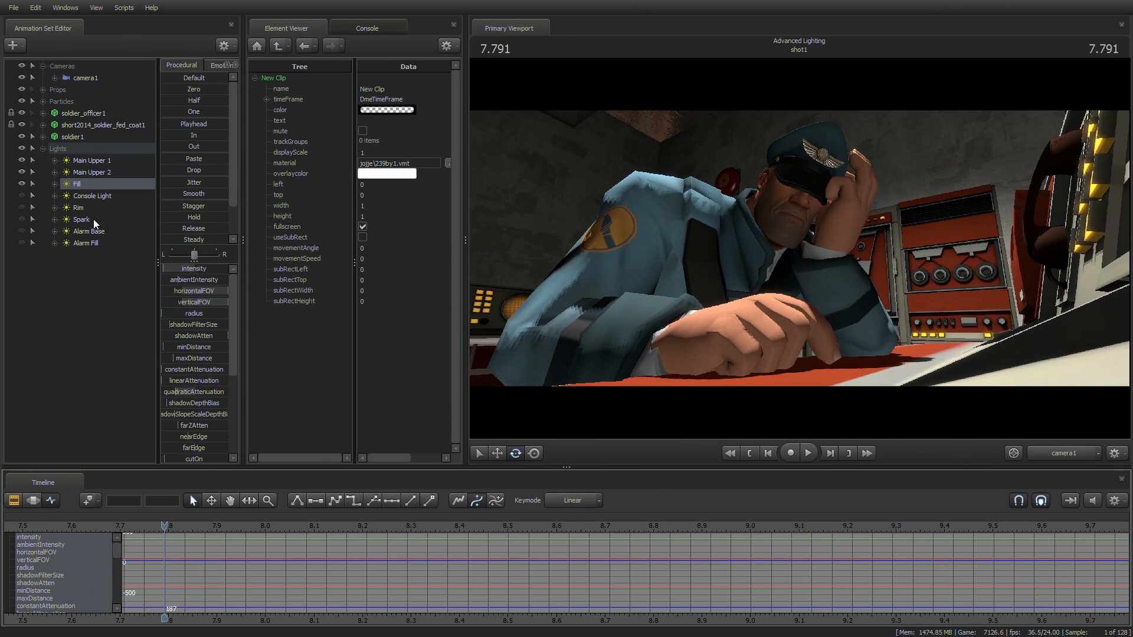
pyautogui.click(54, 184)
pyautogui.click(66, 196)
pyautogui.click(95, 208)
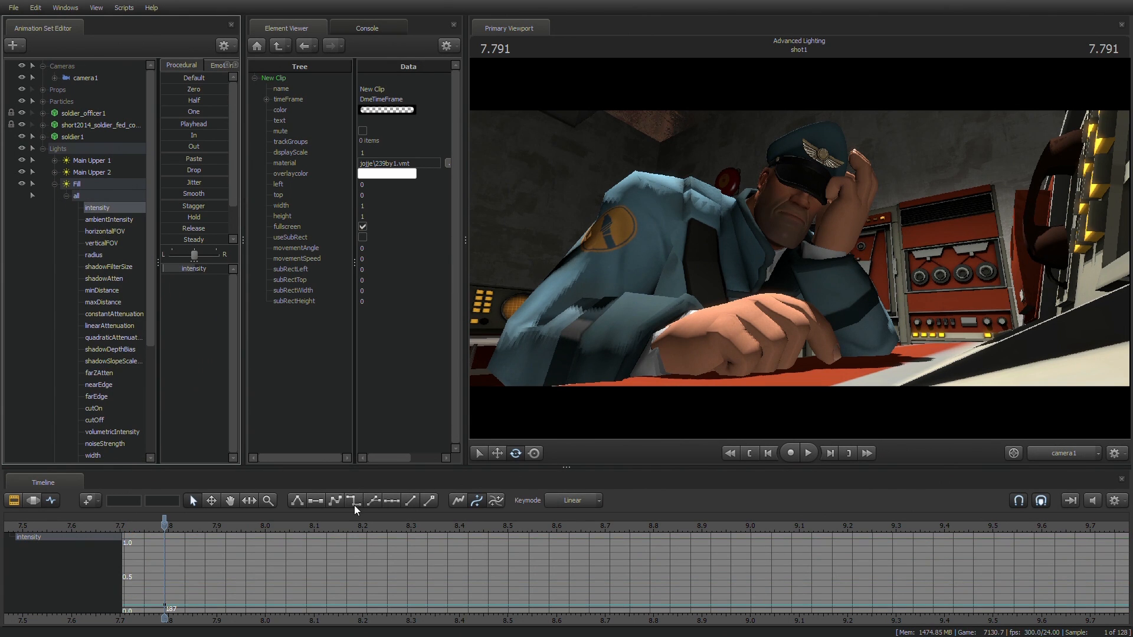
# Step: Paste the flicker keys onto only the Fill light's intensity at 7.916 seconds and delete its key at 7.791 seconds
pyautogui.click(92, 172)
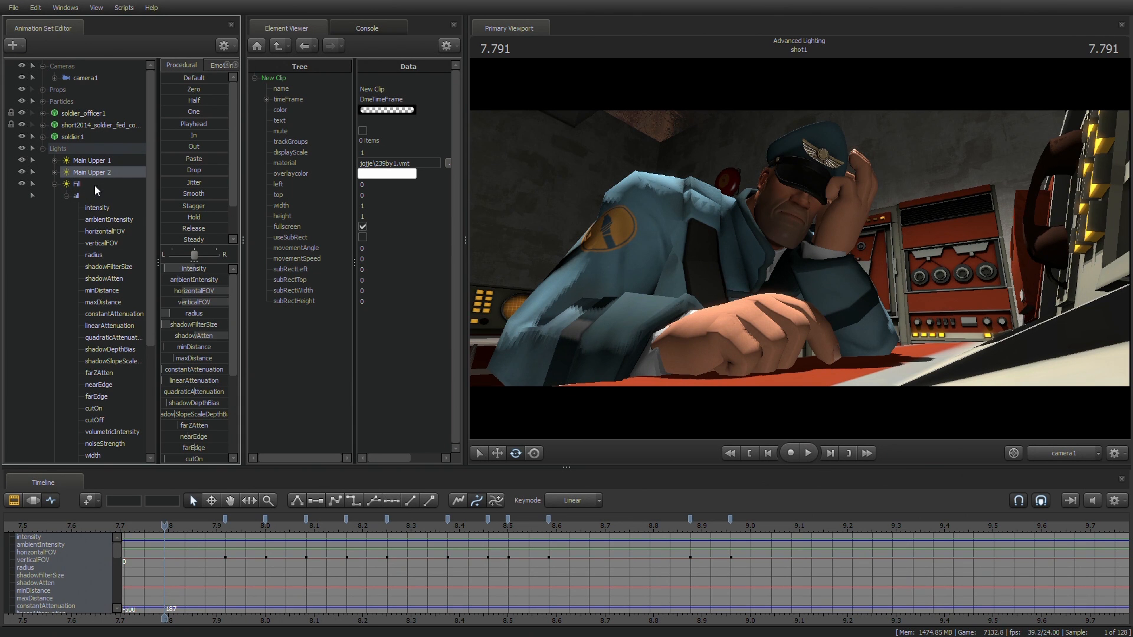
pyautogui.press('Down')
pyautogui.click(94, 208)
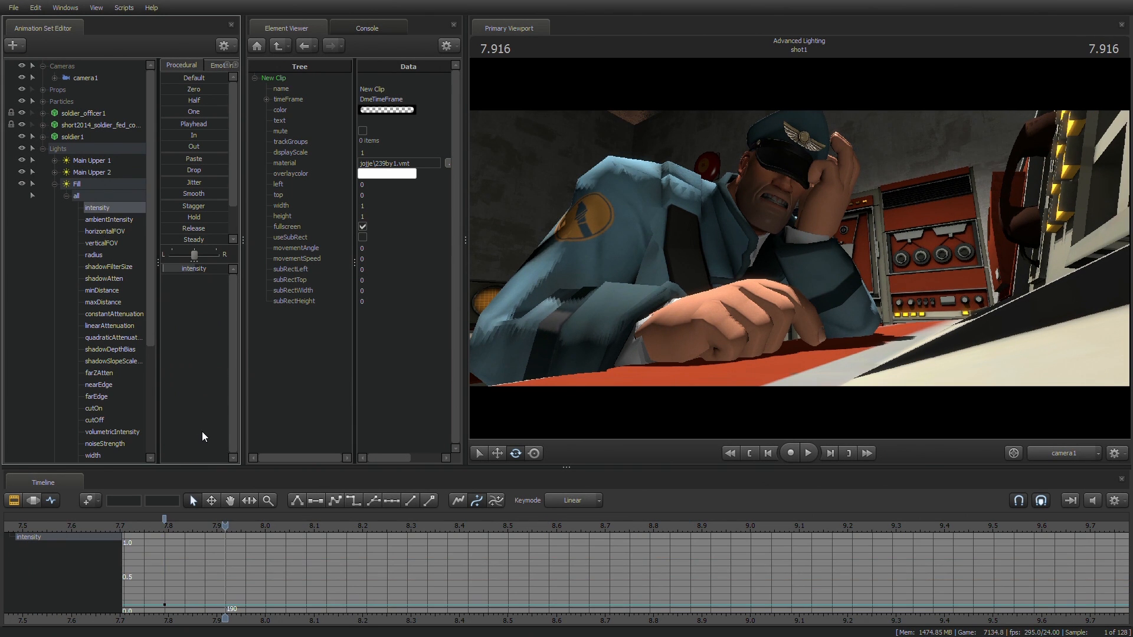
pyautogui.press('super')
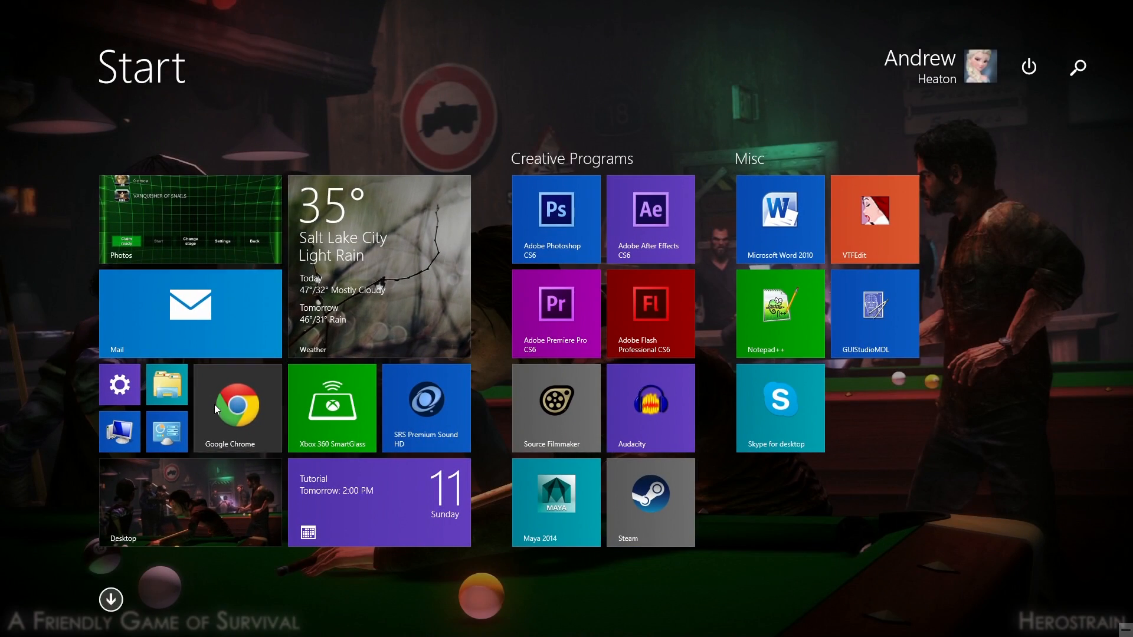
pyautogui.press('super')
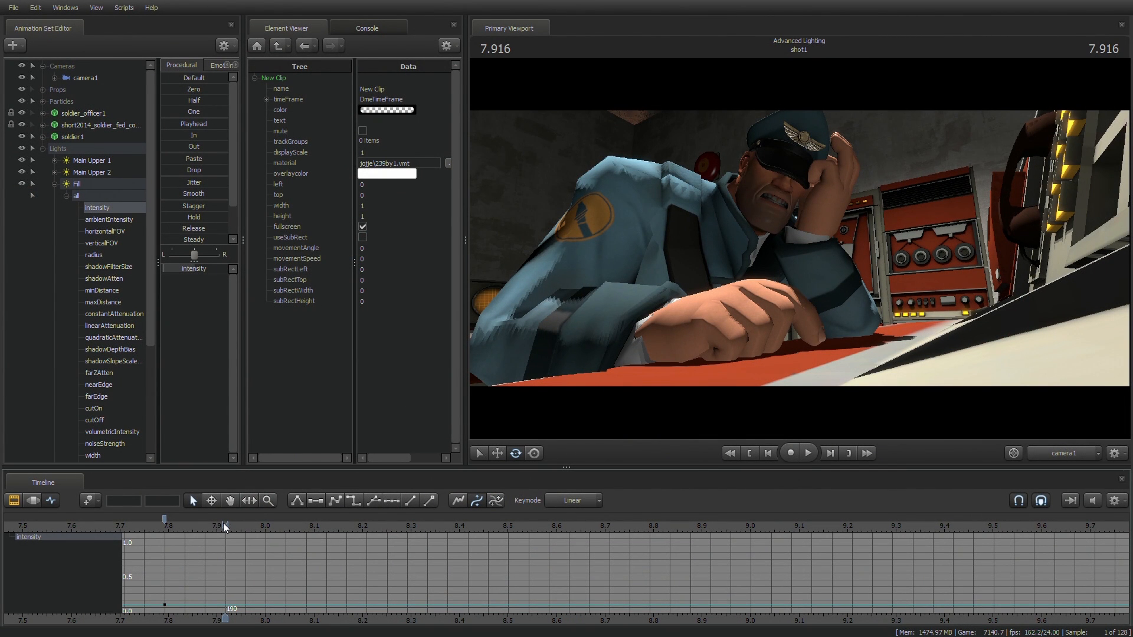
pyautogui.hotkey('ctrl', 'v')
pyautogui.moveTo(164, 518)
pyautogui.mouseDown()
pyautogui.moveTo(189, 494)
pyautogui.moveTo(176, 520)
pyautogui.mouseUp()
pyautogui.press('Delete')
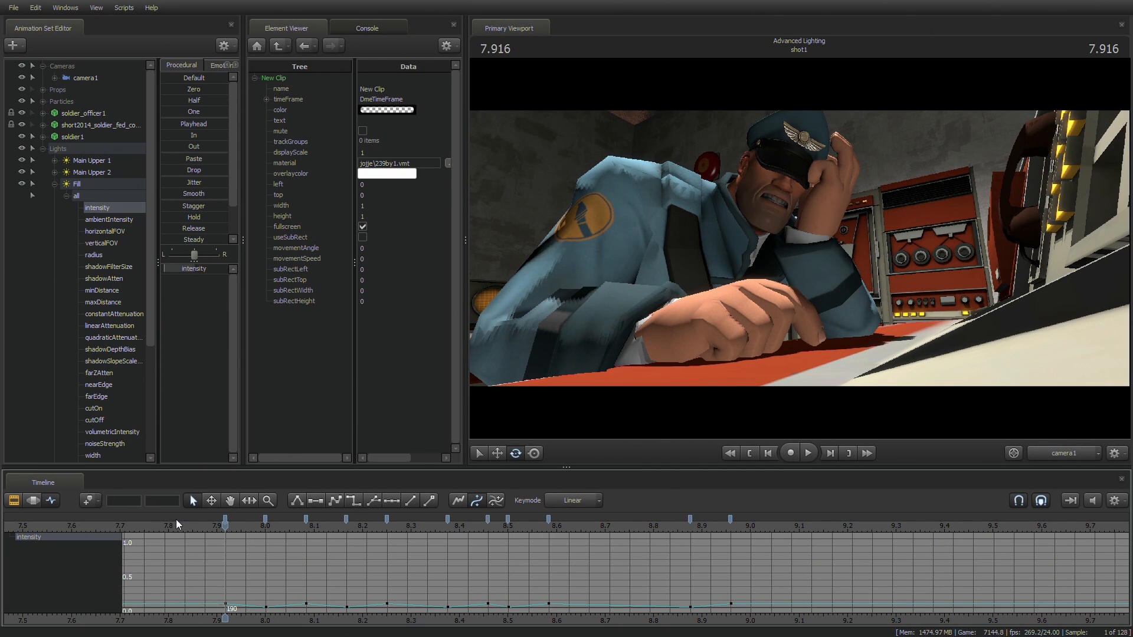
# Step: Step through the combined Fill and Main Upper flicker between 7.916 and 8.500 seconds, comparing the bright and dark frames
pyautogui.click(264, 530)
pyautogui.click(225, 529)
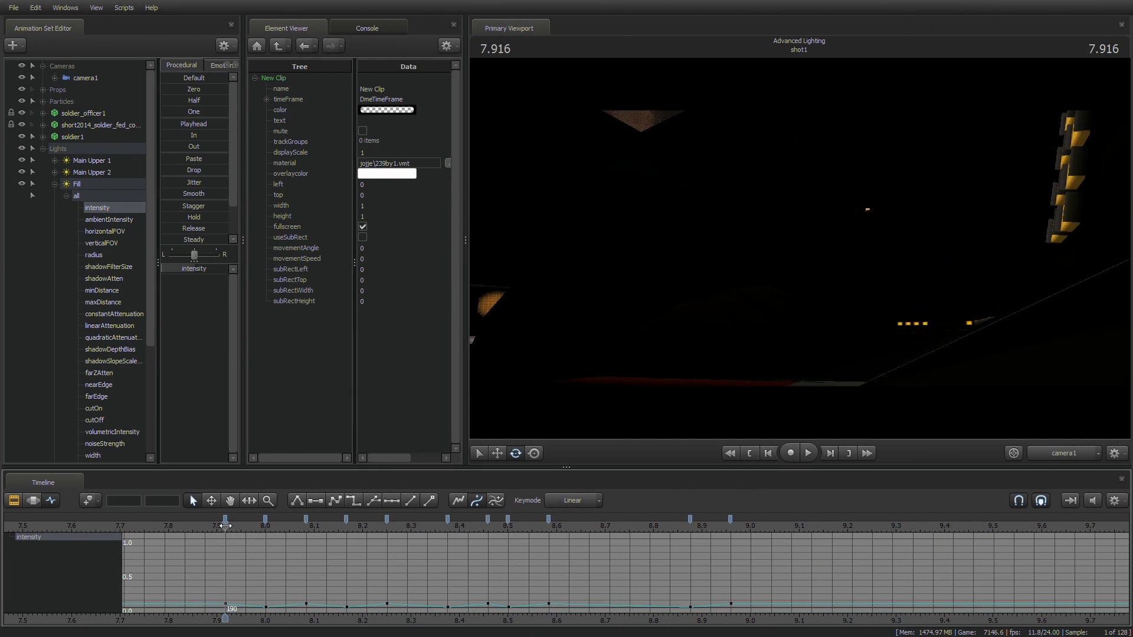
pyautogui.click(306, 530)
pyautogui.click(392, 533)
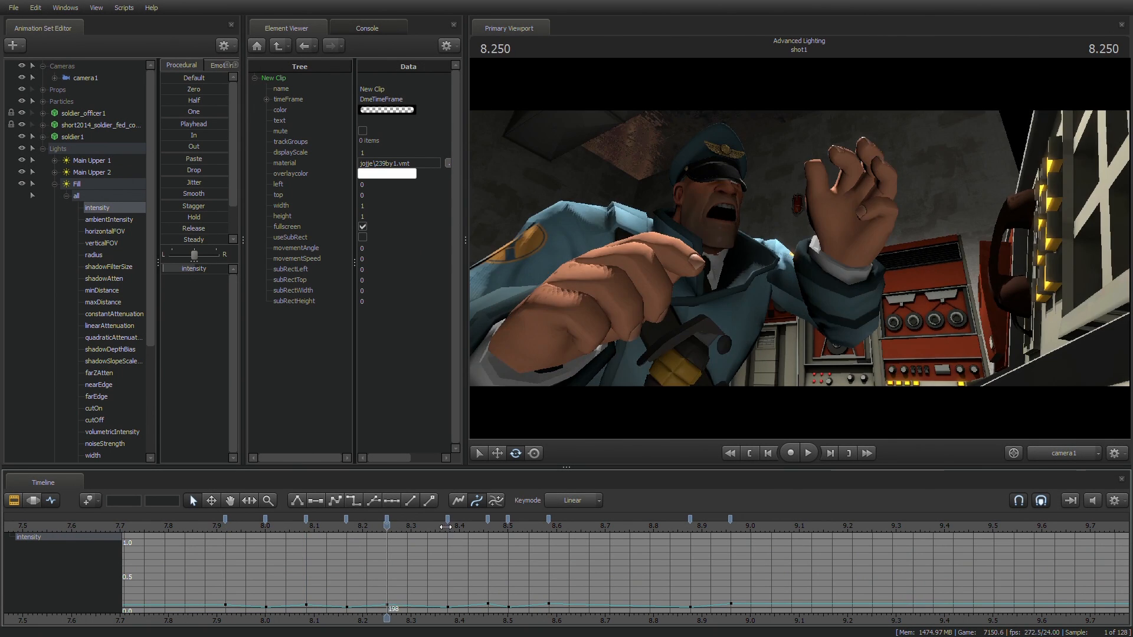
pyautogui.click(447, 530)
pyautogui.click(509, 530)
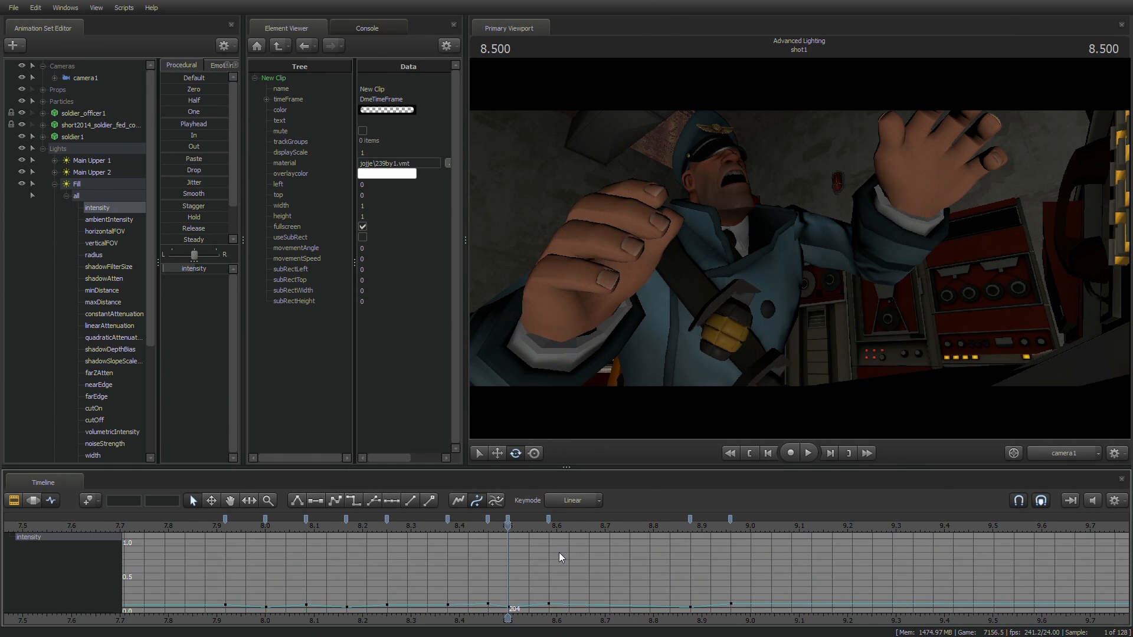
pyautogui.press('Left')
pyautogui.press('Left')
pyautogui.press('Left')
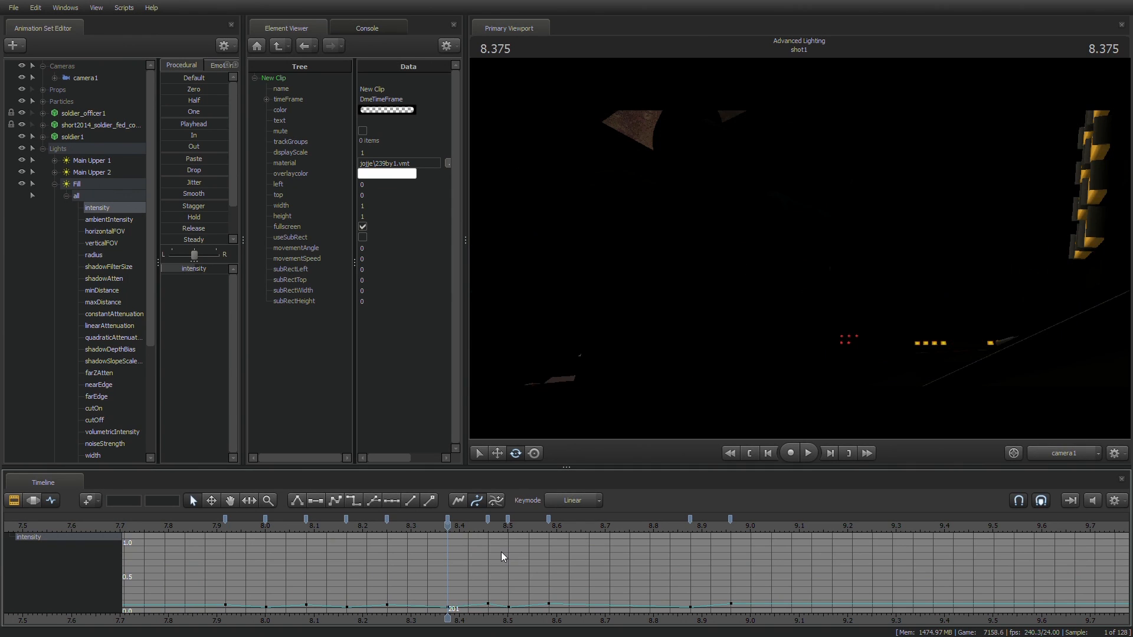
pyautogui.press('Left')
pyautogui.press('Left')
pyautogui.press('Left')
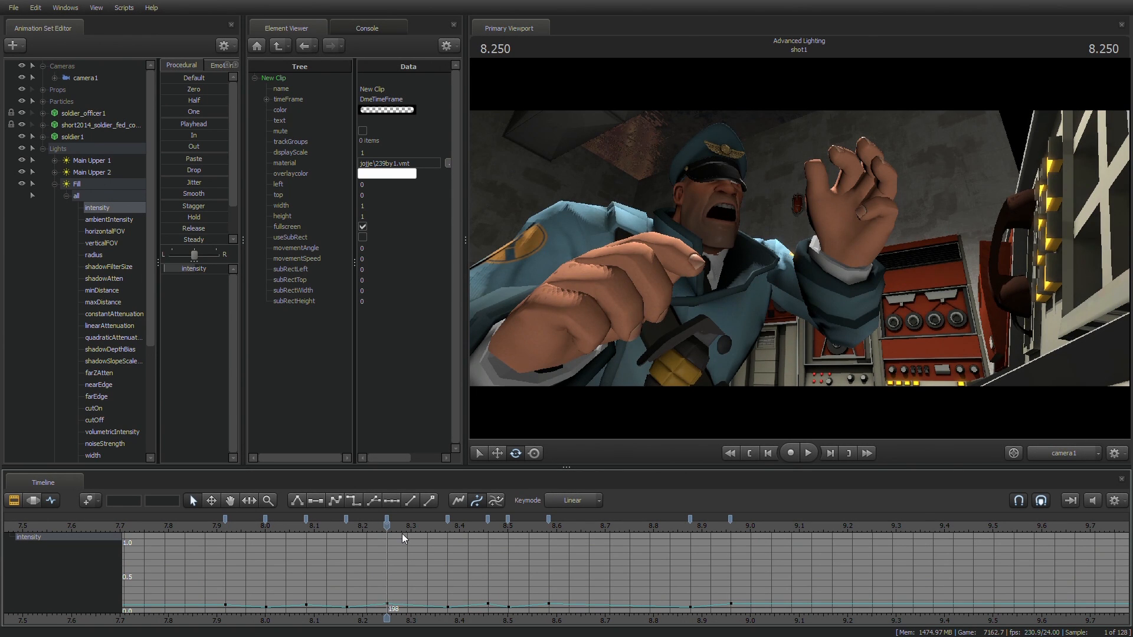
# Step: Check the Fill flicker frames at 8.458 and 8.583 seconds
pyautogui.click(490, 526)
pyautogui.hotkey('ctrl', 'v')
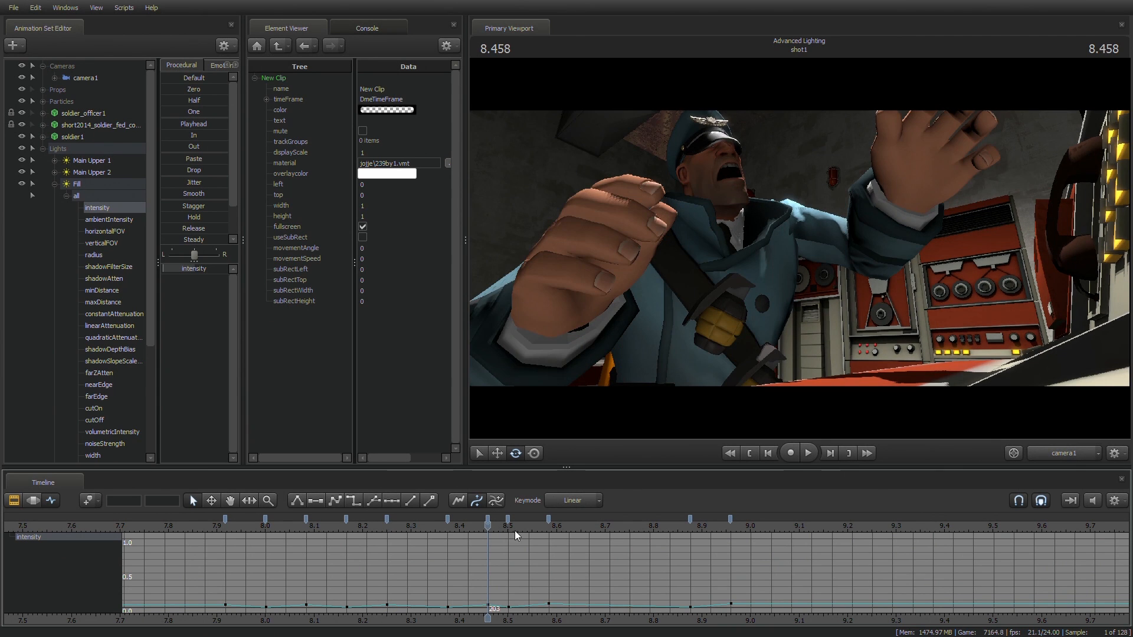
pyautogui.click(546, 528)
pyautogui.hotkey('ctrl', 'v')
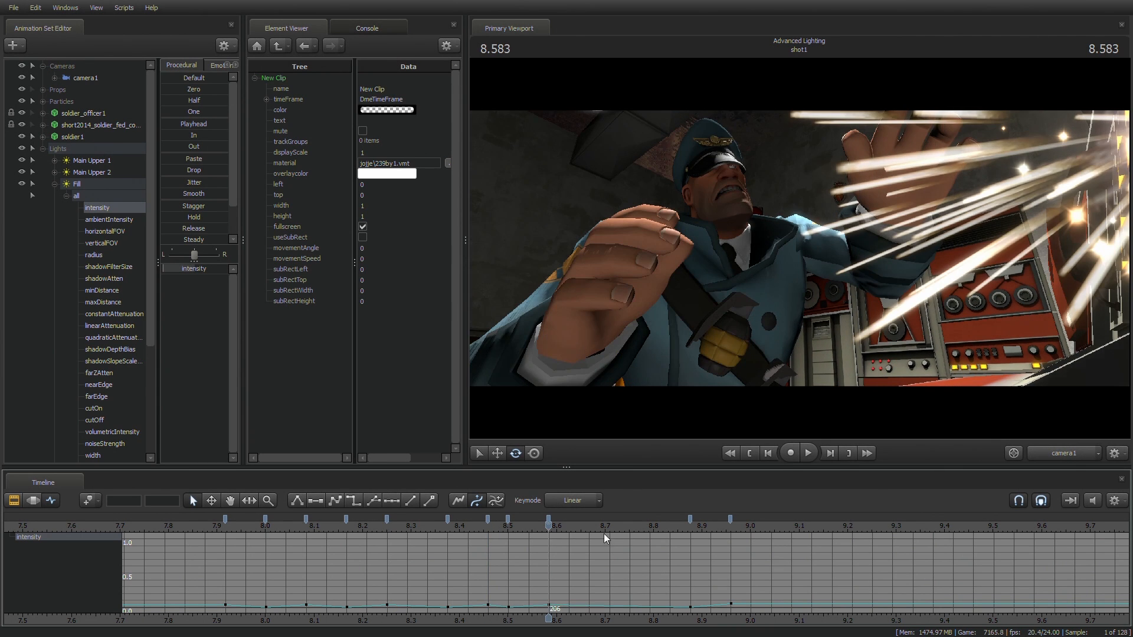
# Step: Copy all of the Fill light's intensity flicker keys from 7.916 to 8.958 seconds
pyautogui.click(732, 527)
pyautogui.scroll(-2, 713, 547)
pyautogui.click(731, 523)
pyautogui.keyDown('shift'); pyautogui.click(379, 524); pyautogui.keyUp('shift')
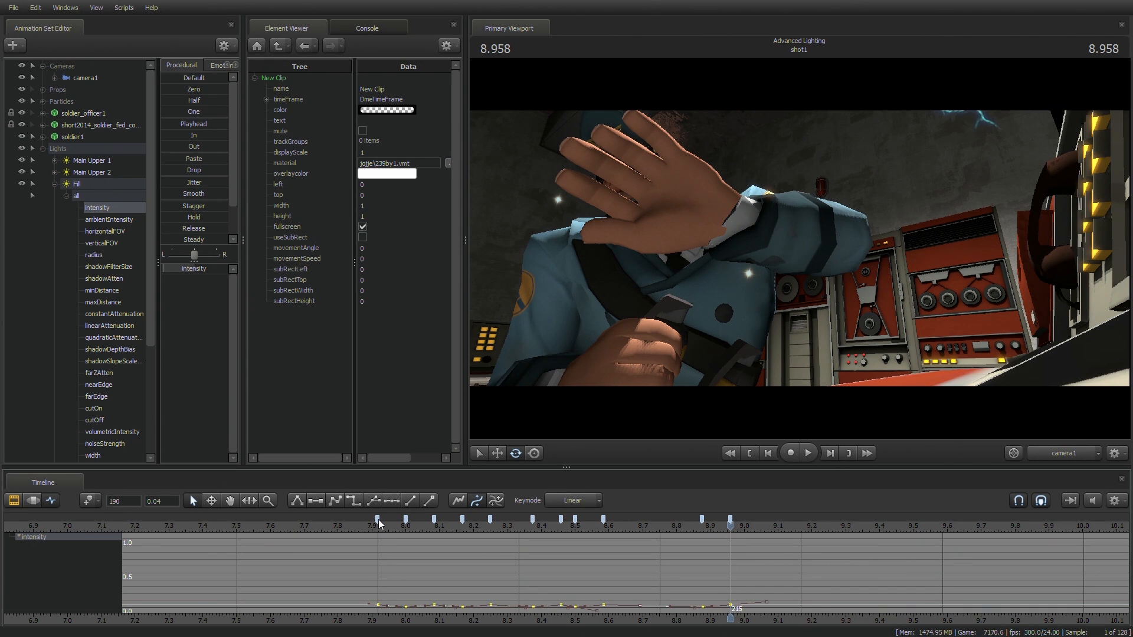
# Step: Find the start of Main Upper 2's second flicker group at 12.916 seconds and paste the copied keys there onto the Fill light's intensity
pyautogui.scroll(-3, 734, 571)
pyautogui.moveTo(706, 619); pyautogui.dragTo(413, 619)
pyautogui.click(56, 173)
pyautogui.click(67, 183)
pyautogui.click(97, 195)
pyautogui.scroll(-3, 747, 540)
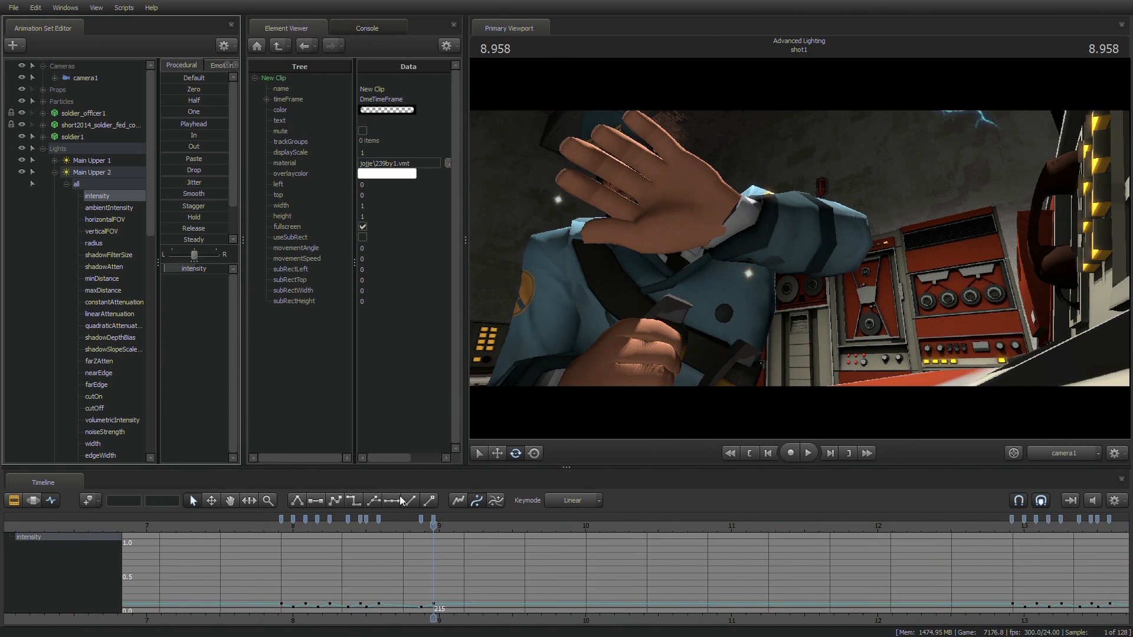
pyautogui.click(752, 529)
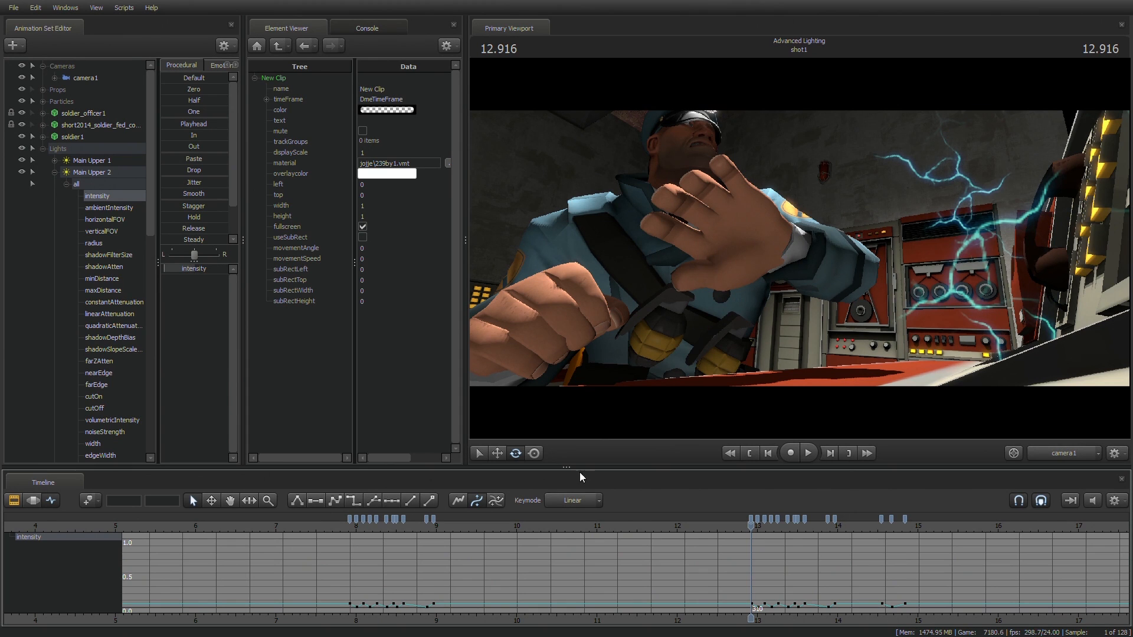
pyautogui.click(55, 173)
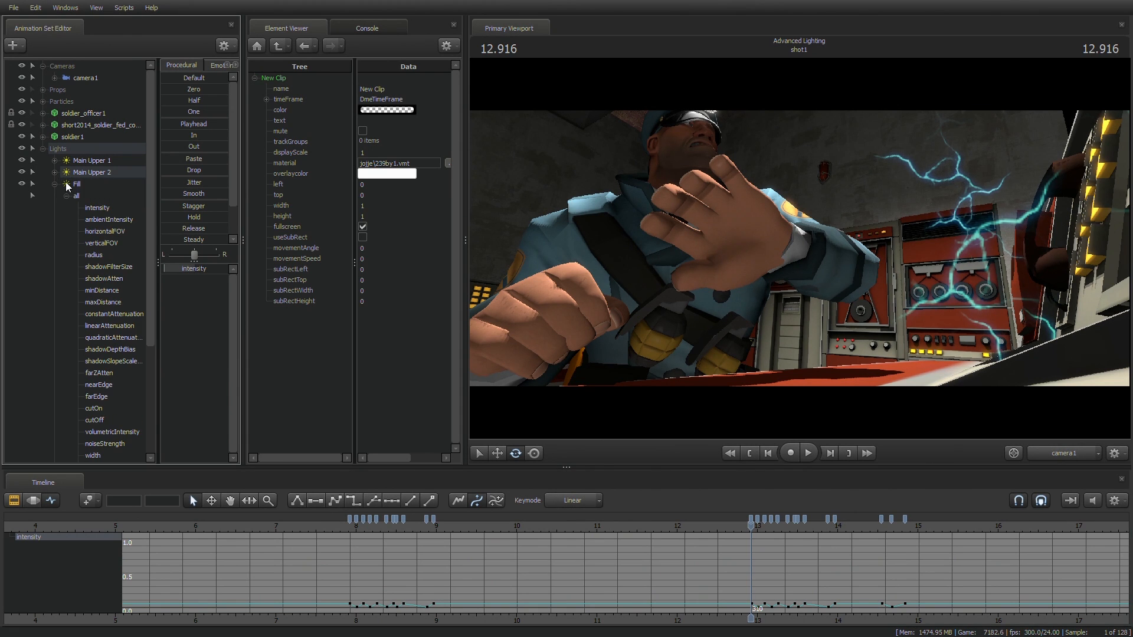
pyautogui.click(94, 209)
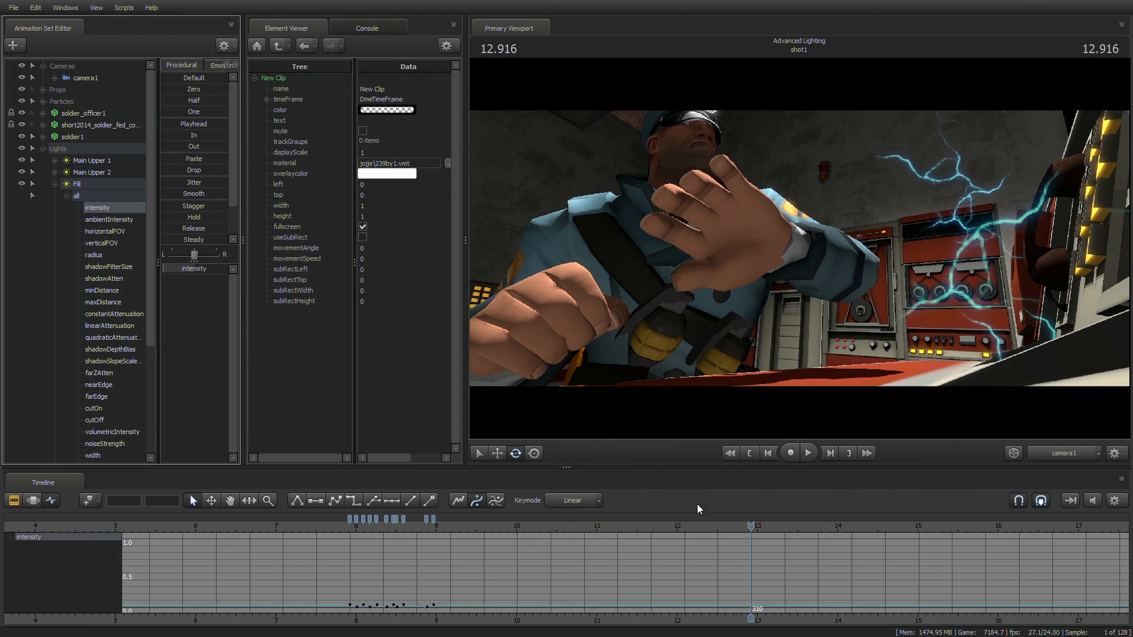
pyautogui.hotkey('ctrl', 'v')
pyautogui.scroll(-1, 831, 583)
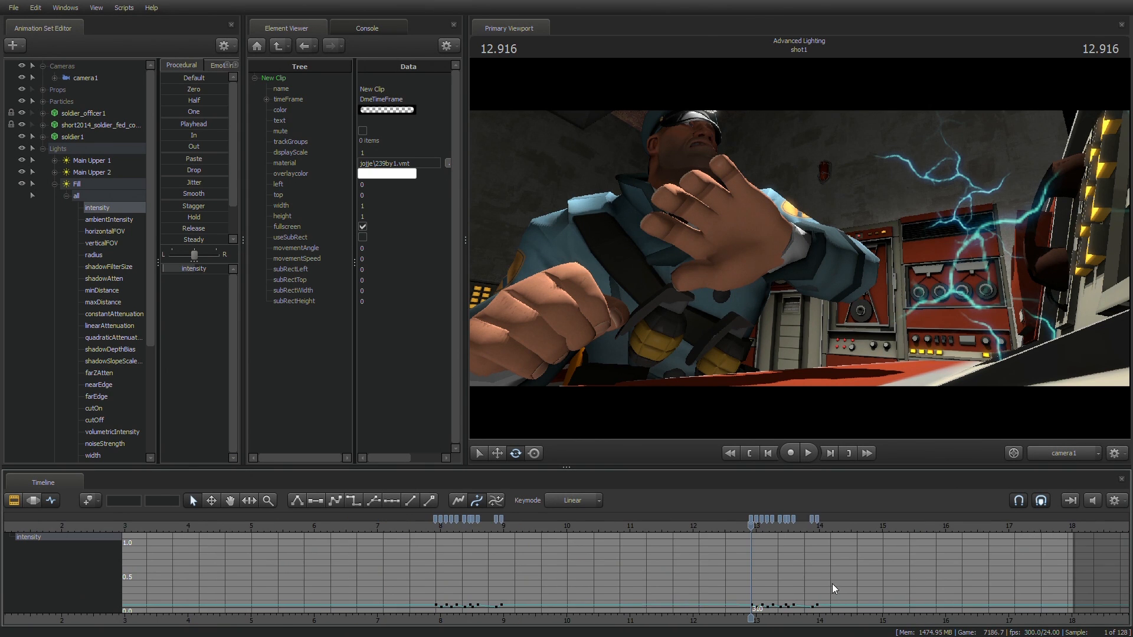
pyautogui.moveTo(836, 623); pyautogui.dragTo(570, 620)
# Step: Key the Fill light's intensity at 14.541, 14.666 and 14.833 seconds, matching Main Upper 2's last three key times
pyautogui.click(92, 171)
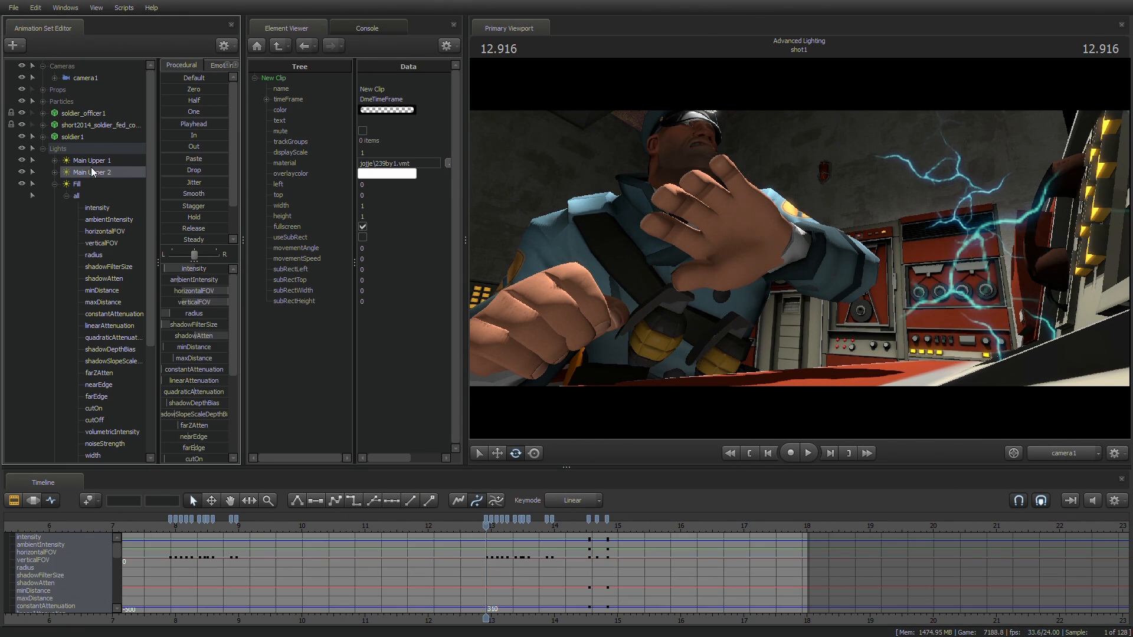
pyautogui.click(588, 528)
pyautogui.scroll(3, 590, 529)
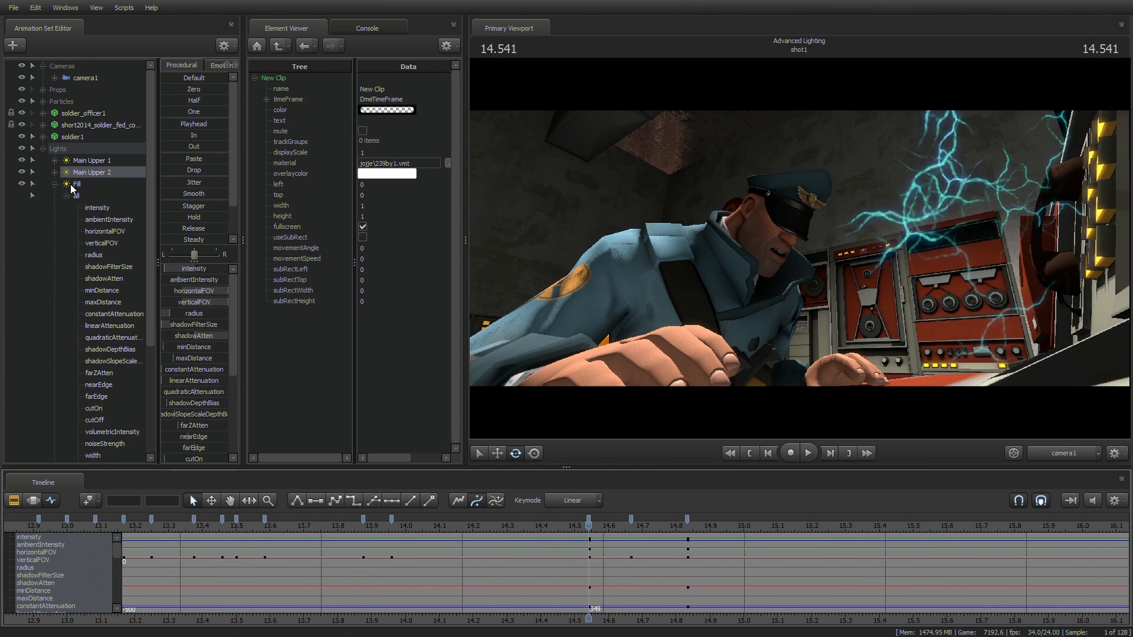
pyautogui.click(93, 208)
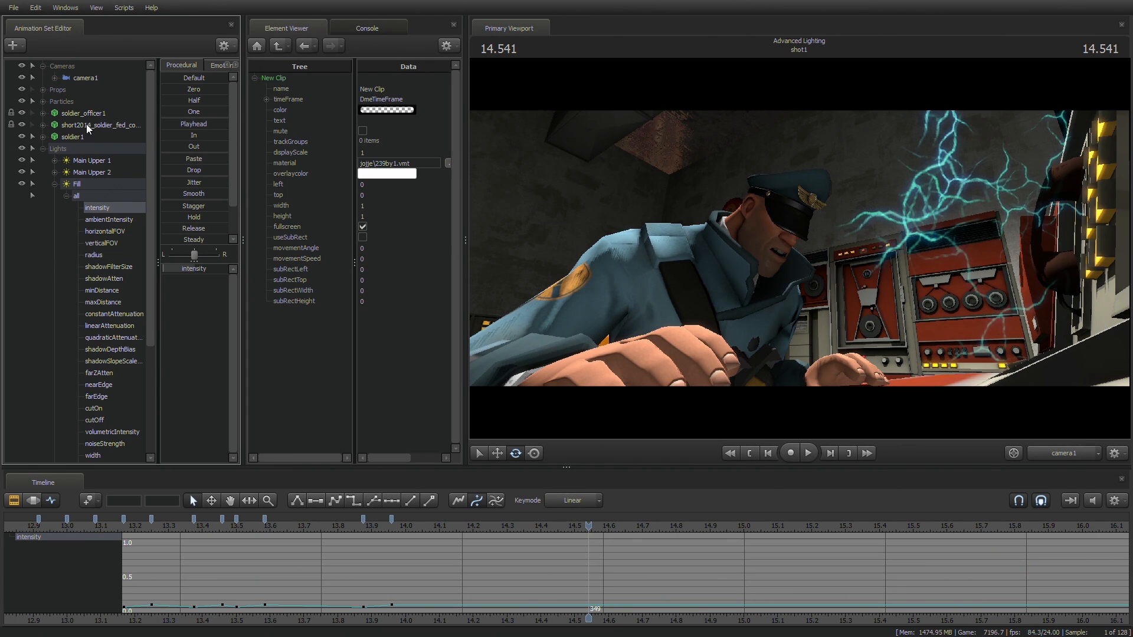
pyautogui.click(87, 173)
pyautogui.press('Up')
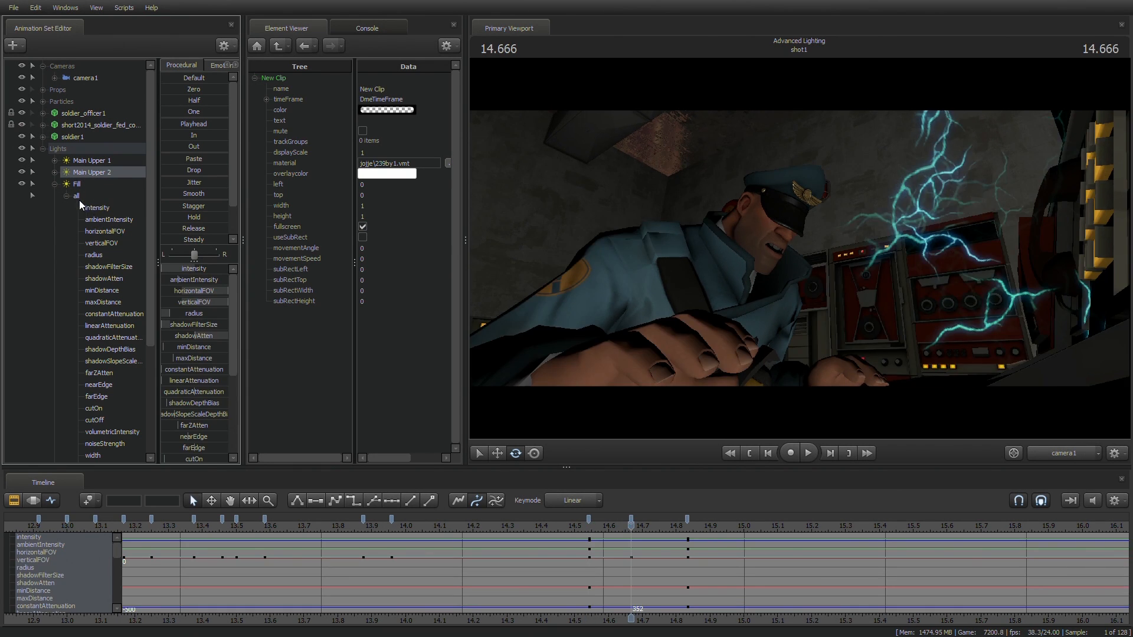
pyautogui.click(95, 209)
pyautogui.click(90, 172)
pyautogui.press('Up')
pyautogui.click(113, 209)
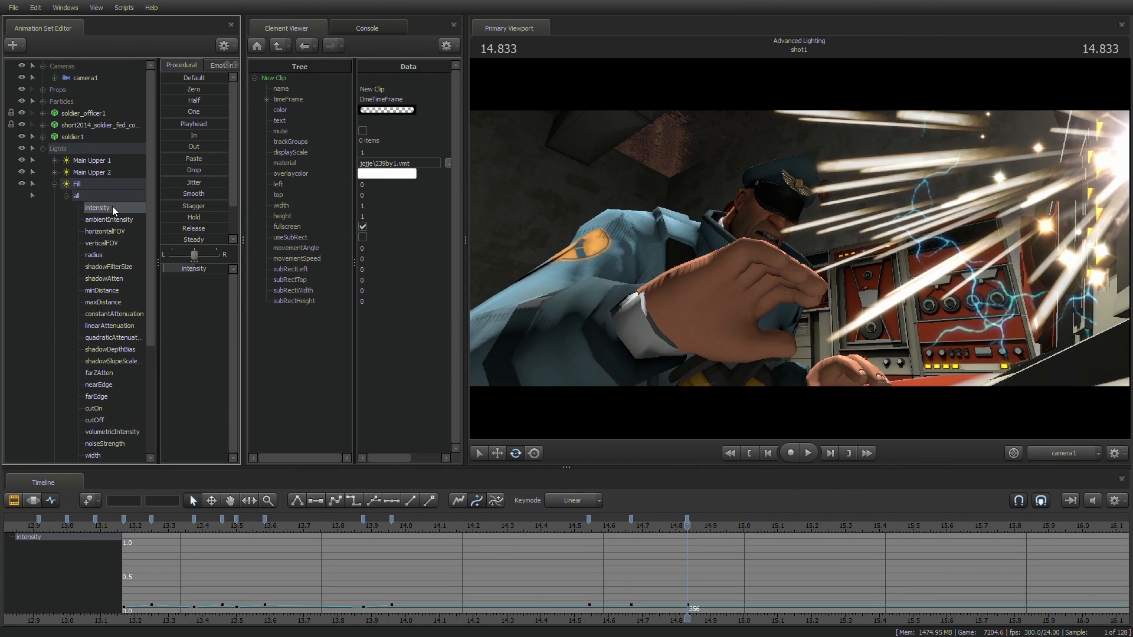
# Step: Lower the Fill light's intensity key at 14.666 seconds and play back the second flicker section
pyautogui.press('Down')
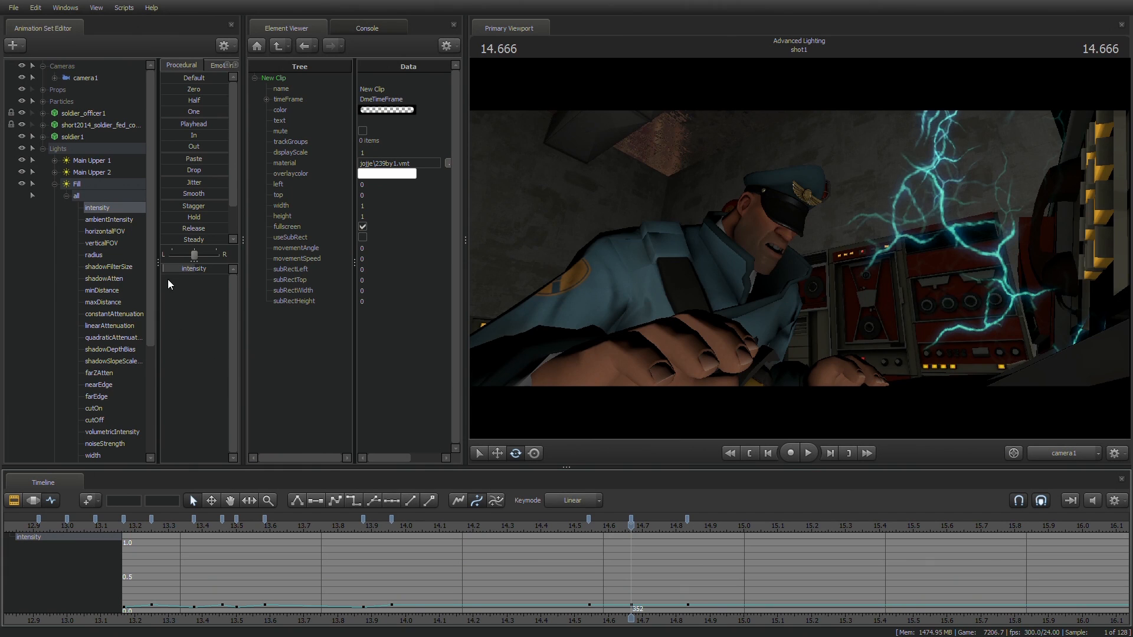
pyautogui.scroll(-5, 489, 574)
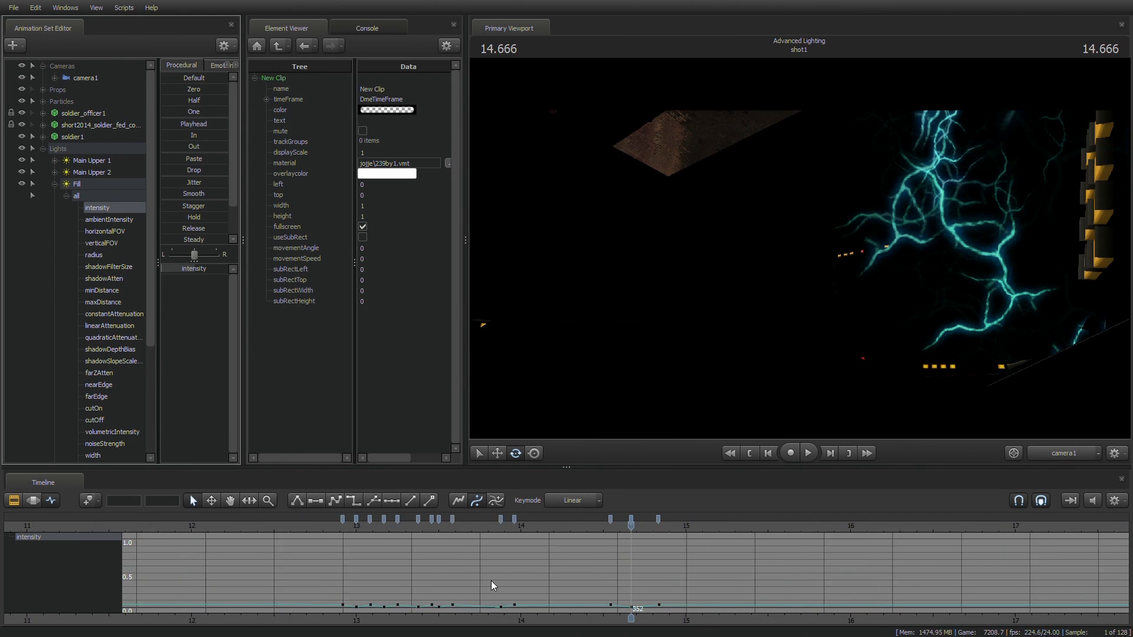
pyautogui.click(490, 538)
pyautogui.press('space')
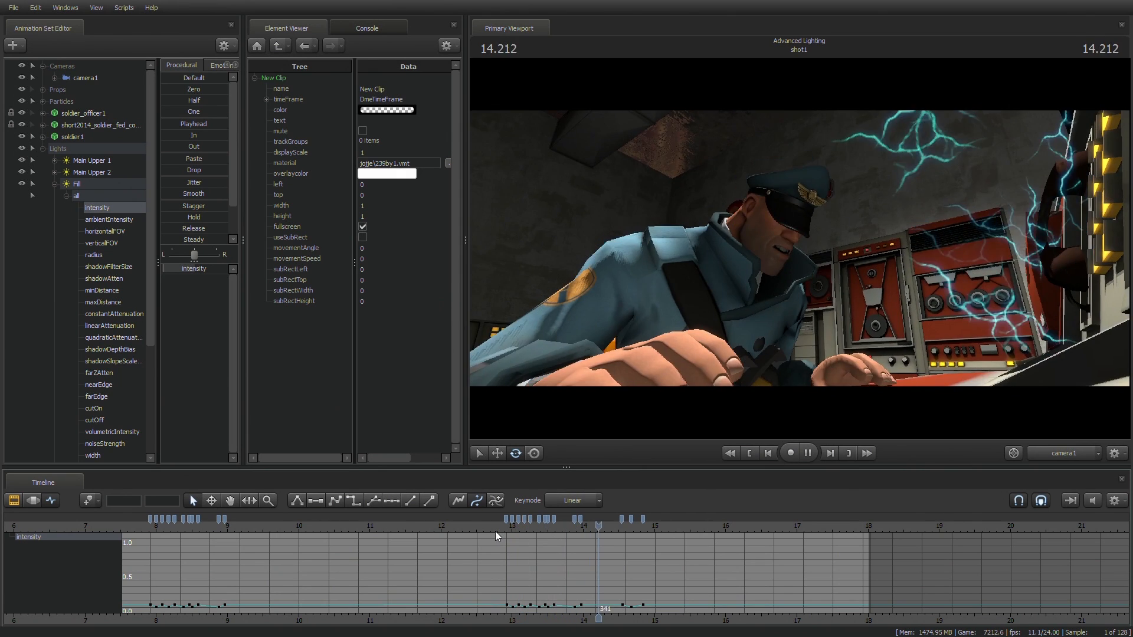
pyautogui.press('space')
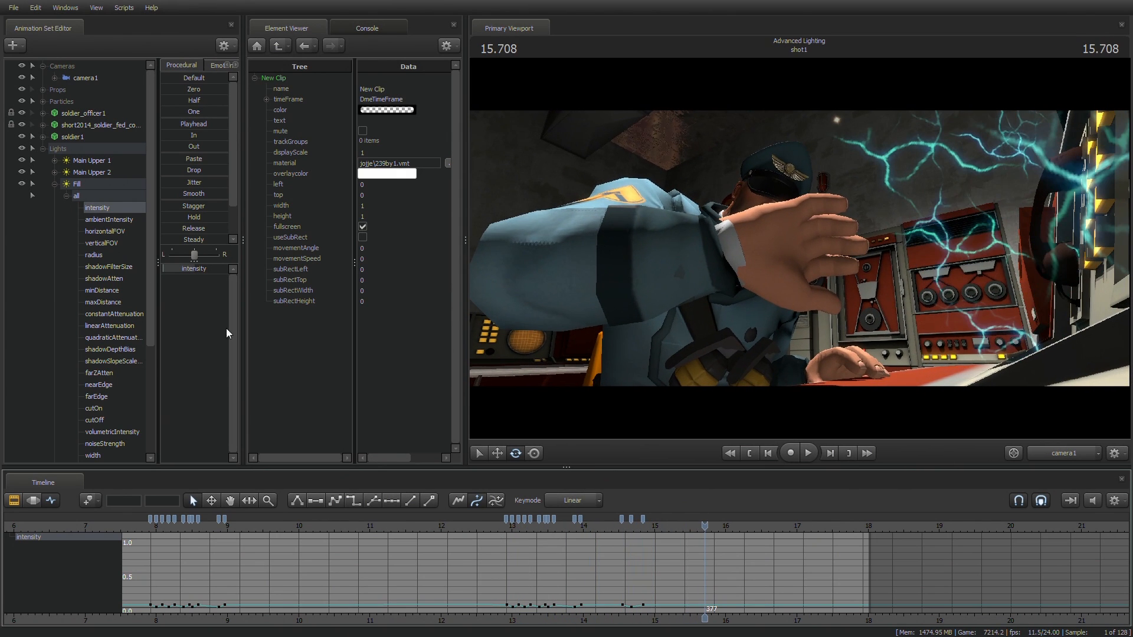
# Step: Collapse the Fill light's controls, make the Console Light visible and play back the flicker with it on
pyautogui.click(54, 184)
pyautogui.click(21, 196)
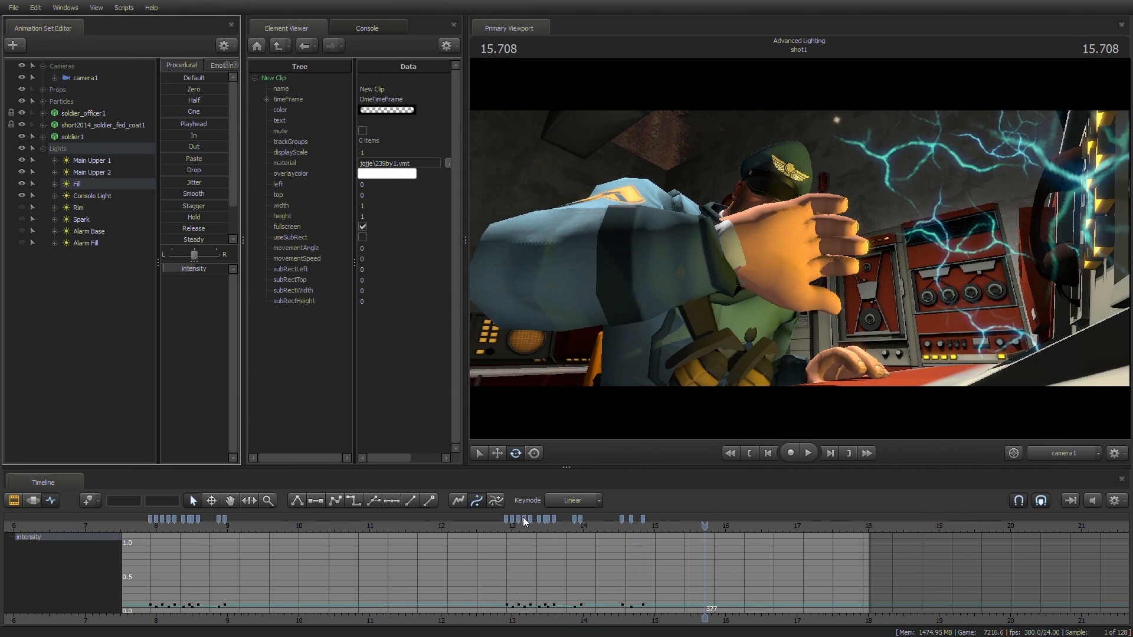
pyautogui.click(463, 523)
pyautogui.press('space')
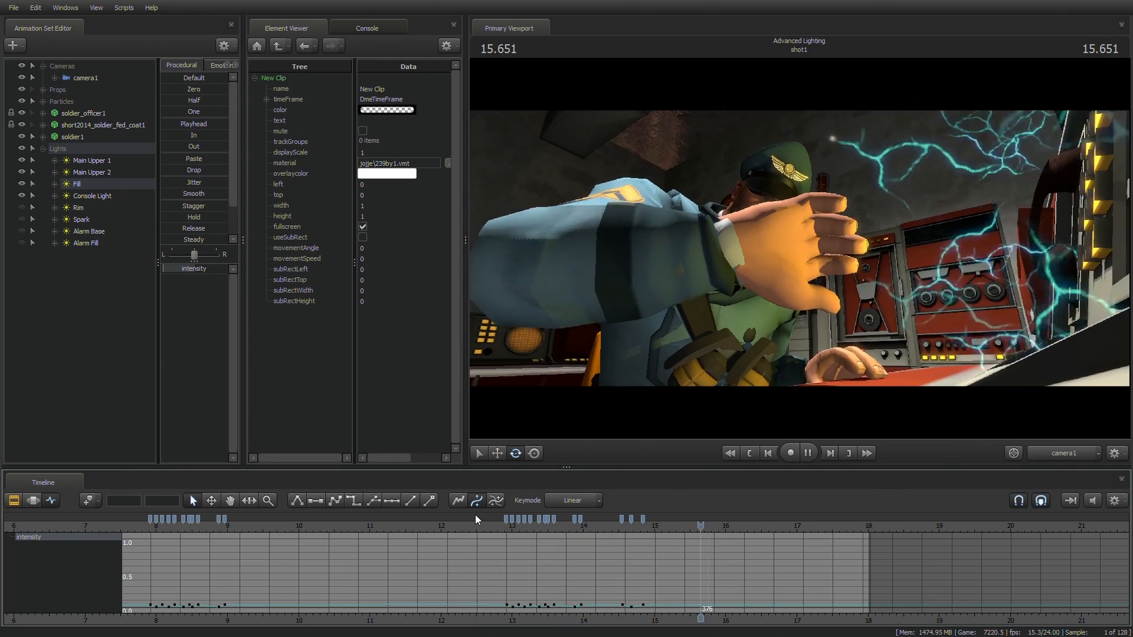
pyautogui.press('space')
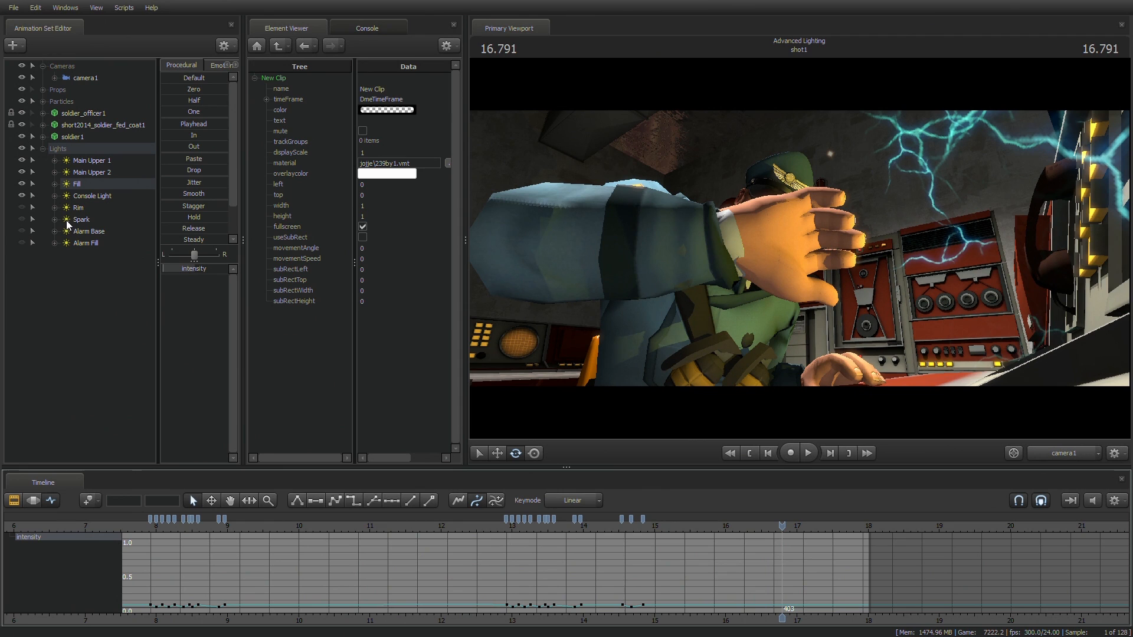
# Step: Make the Rim, Spark, Alarm Base and Alarm Fill lights visible and play the whole shot from its start
pyautogui.click(22, 207)
pyautogui.click(22, 231)
pyautogui.click(22, 243)
pyautogui.scroll(-3, 245, 565)
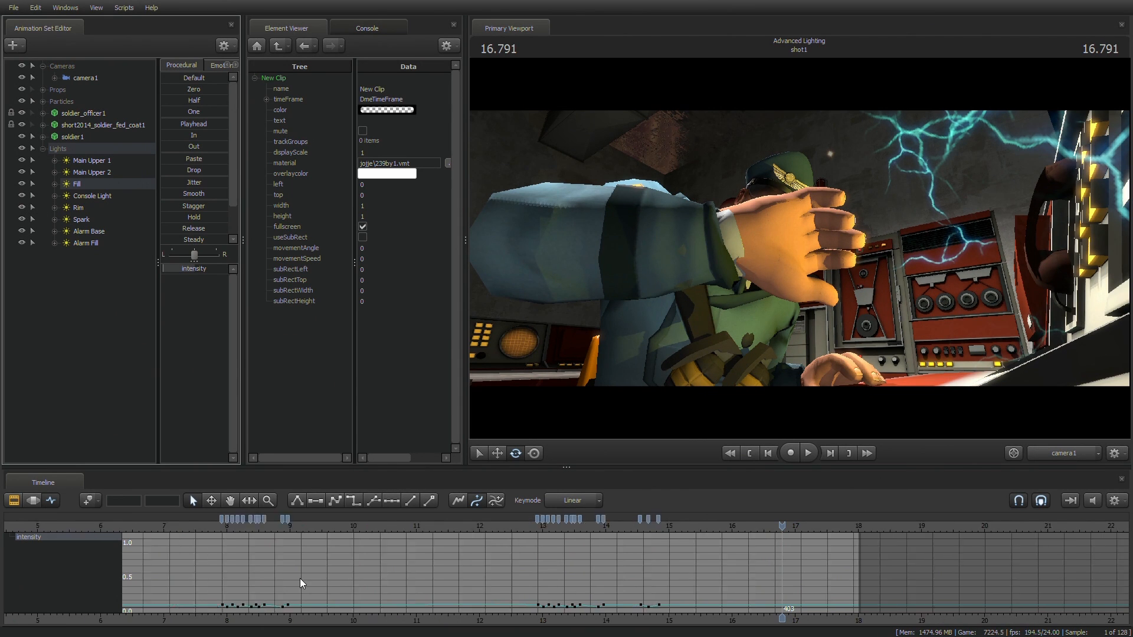
pyautogui.click(33, 500)
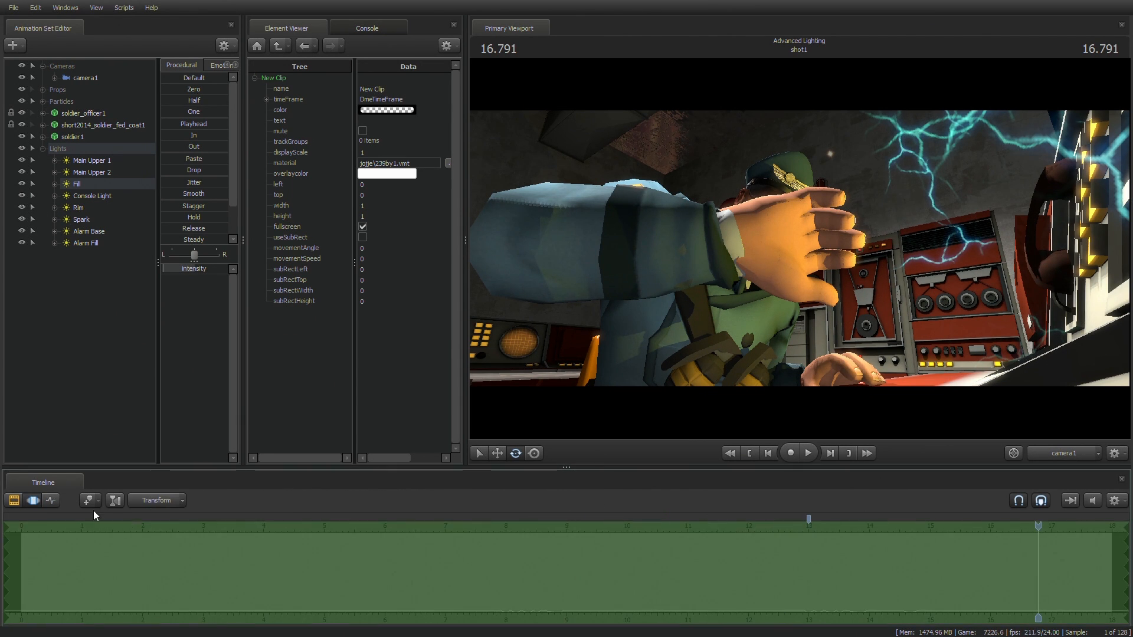
pyautogui.click(747, 454)
pyautogui.press('space')
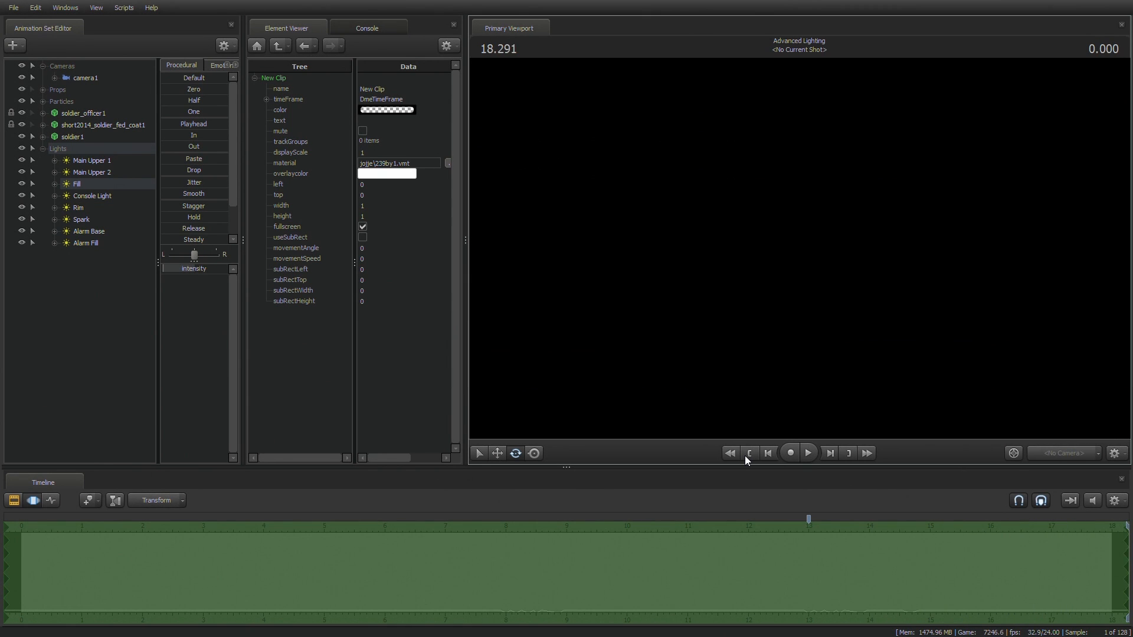
# Step: At 10.125 seconds, reposition the Alarm Fill light while looking through it, and return the viewport to camera1
pyautogui.scroll(-1, 1124, 538)
pyautogui.moveTo(1113, 527); pyautogui.dragTo(625, 521)
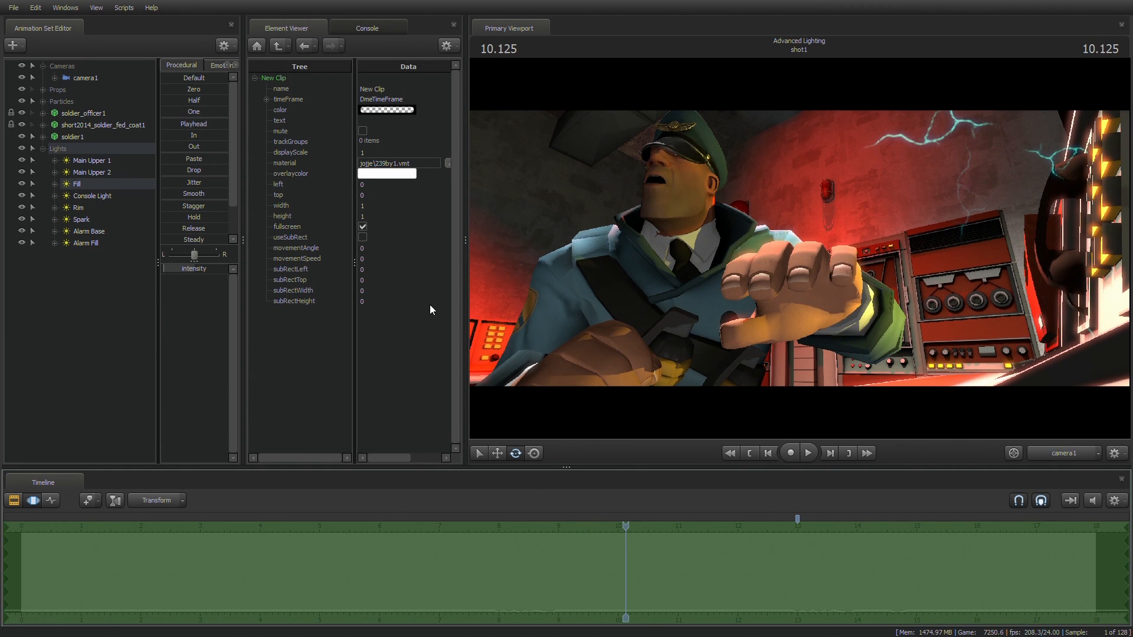
pyautogui.click(88, 243)
pyautogui.moveTo(799, 249); pyautogui.dragTo(758, 248)
pyautogui.scroll(3, 800, 248)
pyautogui.scroll(3, 800, 248)
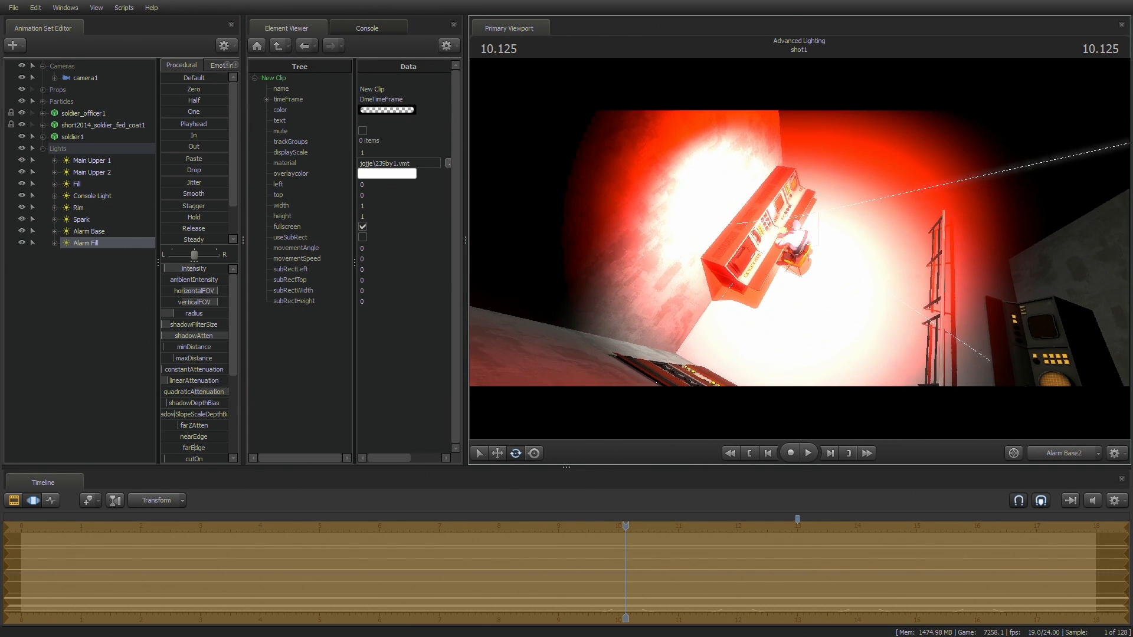
pyautogui.click(1055, 452)
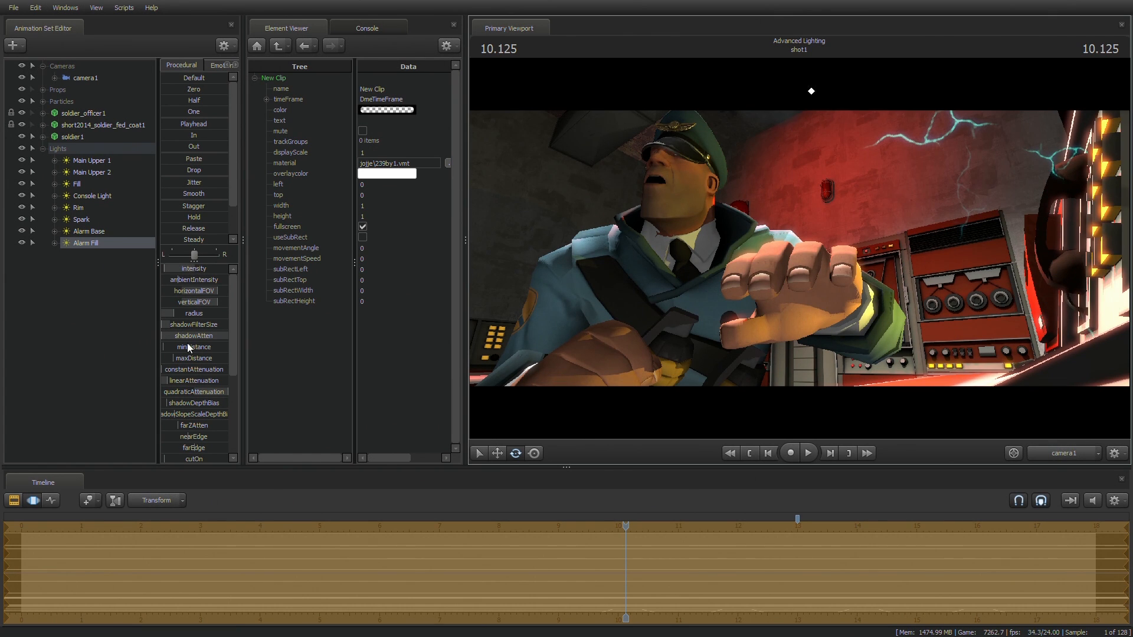
# Step: Play back the shot in the Clip Editor to check the adjusted Alarm Fill light, stopping at 16.208 seconds
pyautogui.click(15, 500)
pyautogui.press('space')
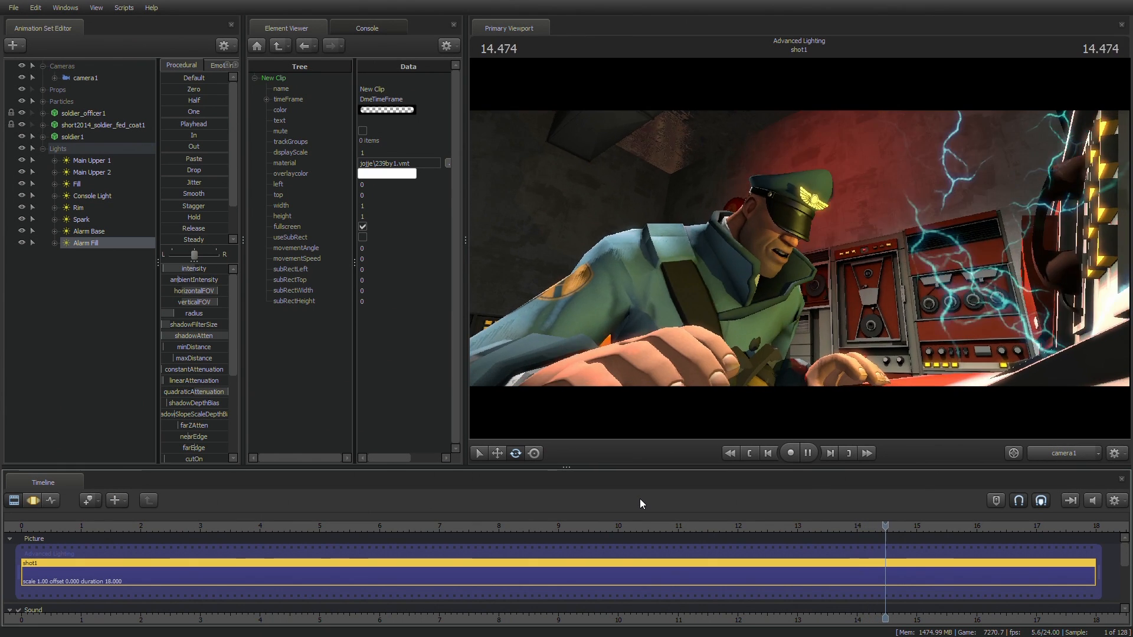
pyautogui.press('space')
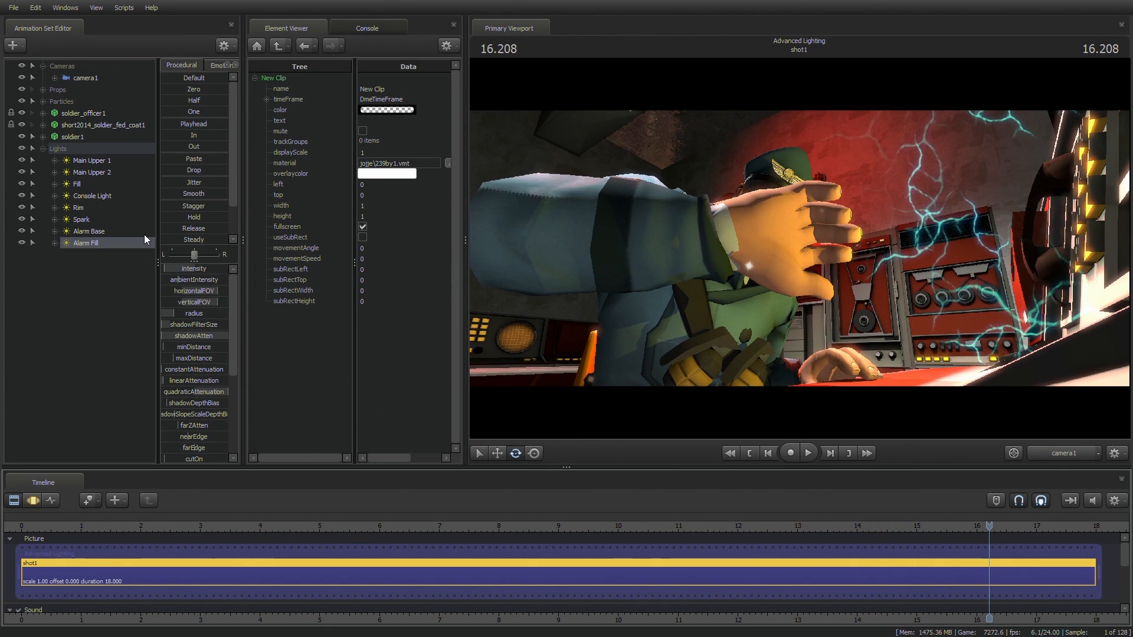
# Step: Brighten the Alarm Base light's red glow on the back wall and review the shot at 10.208 and 12.458 seconds
pyautogui.click(144, 233)
pyautogui.click(32, 500)
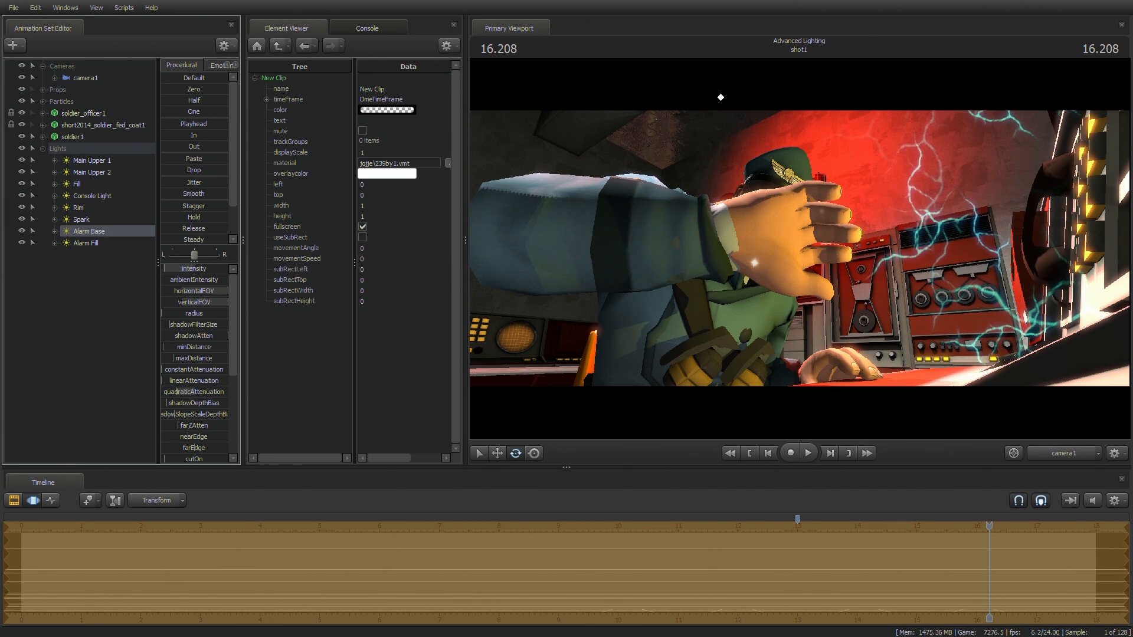
pyautogui.click(13, 502)
pyautogui.press('space')
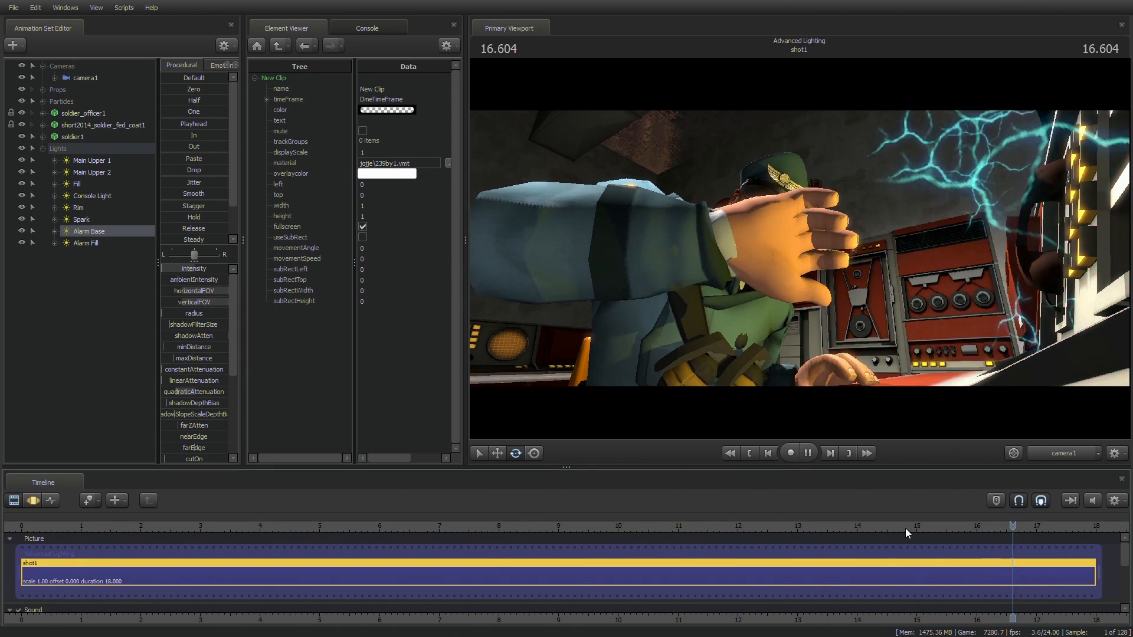
pyautogui.click(631, 522)
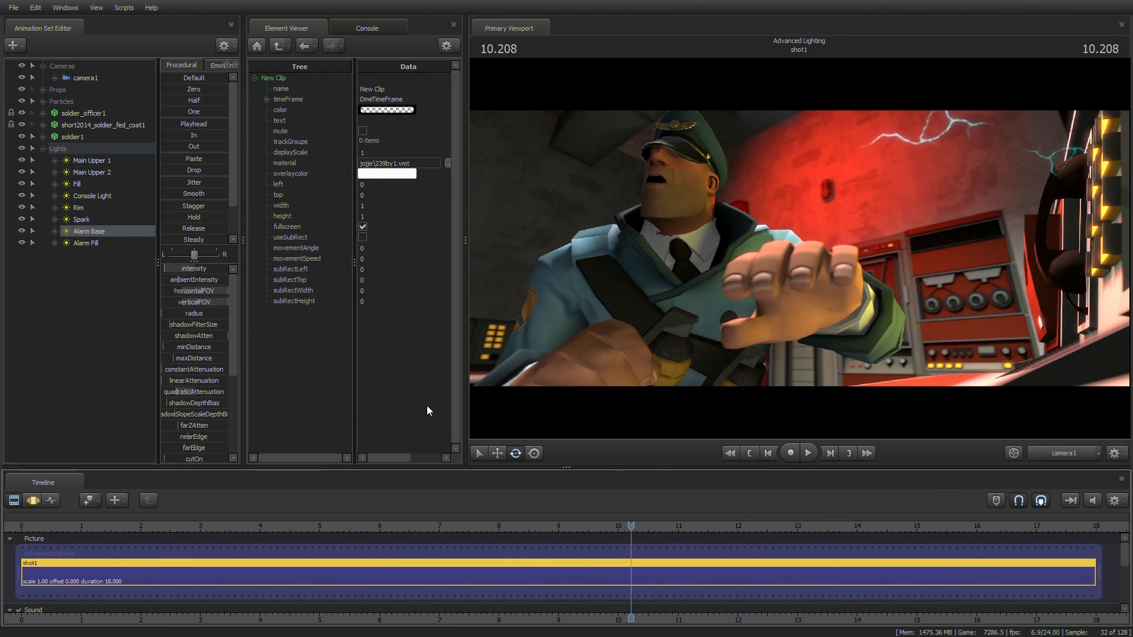
pyautogui.click(695, 525)
pyautogui.moveTo(706, 531); pyautogui.dragTo(765, 527)
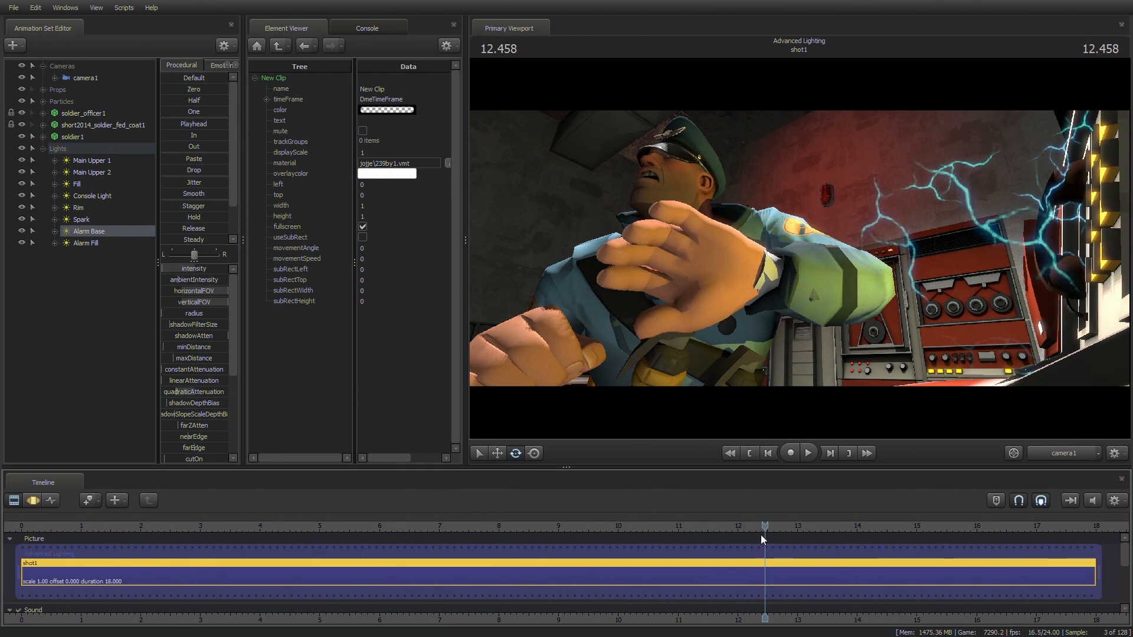
# Step: Mute the timeline sound and bring up camera1's controls in the Motion Editor
pyautogui.click(1093, 501)
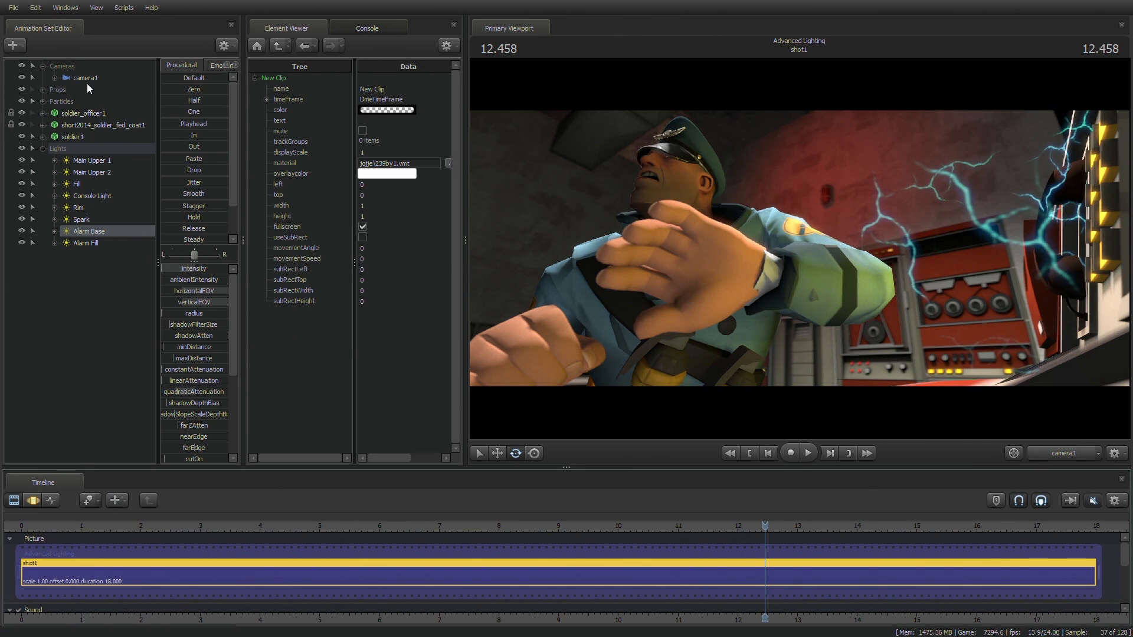
pyautogui.click(42, 149)
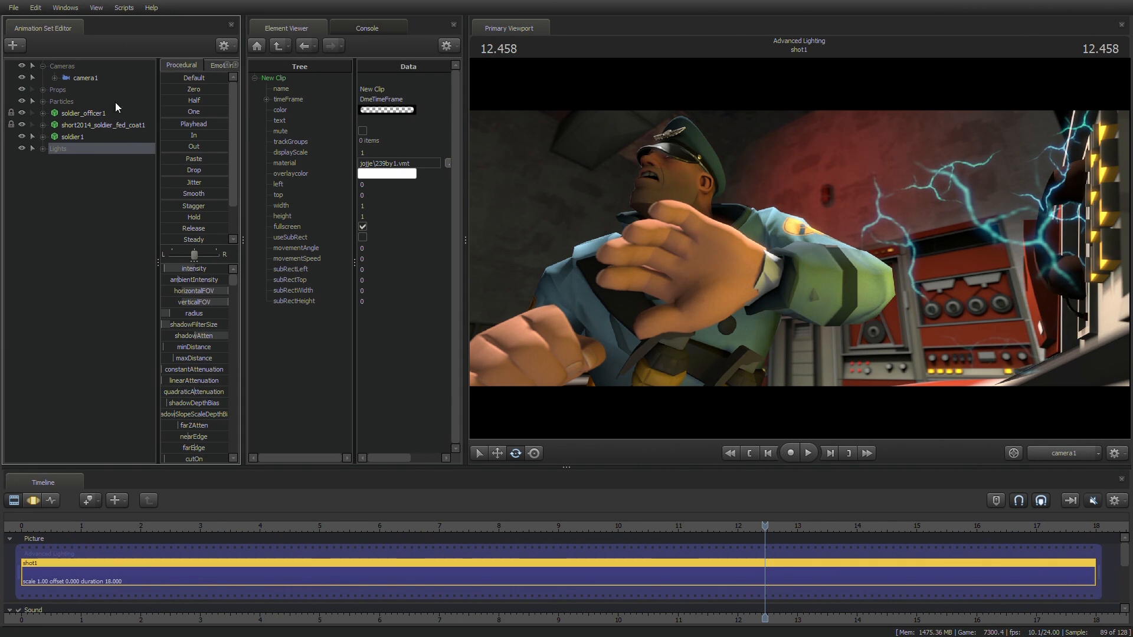
pyautogui.click(83, 83)
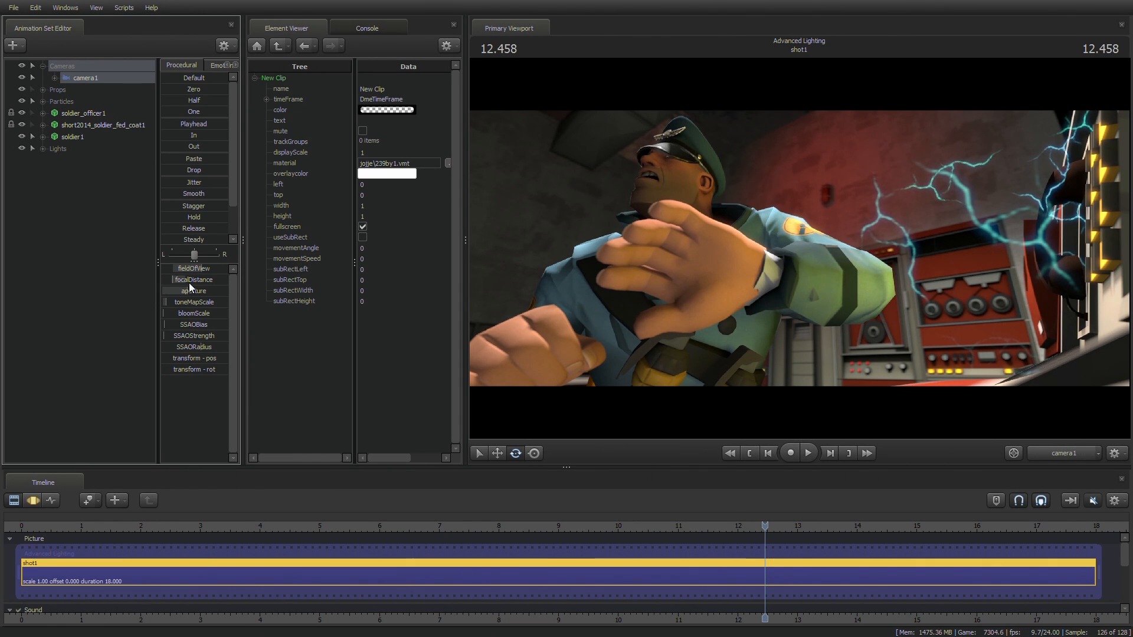
pyautogui.click(33, 500)
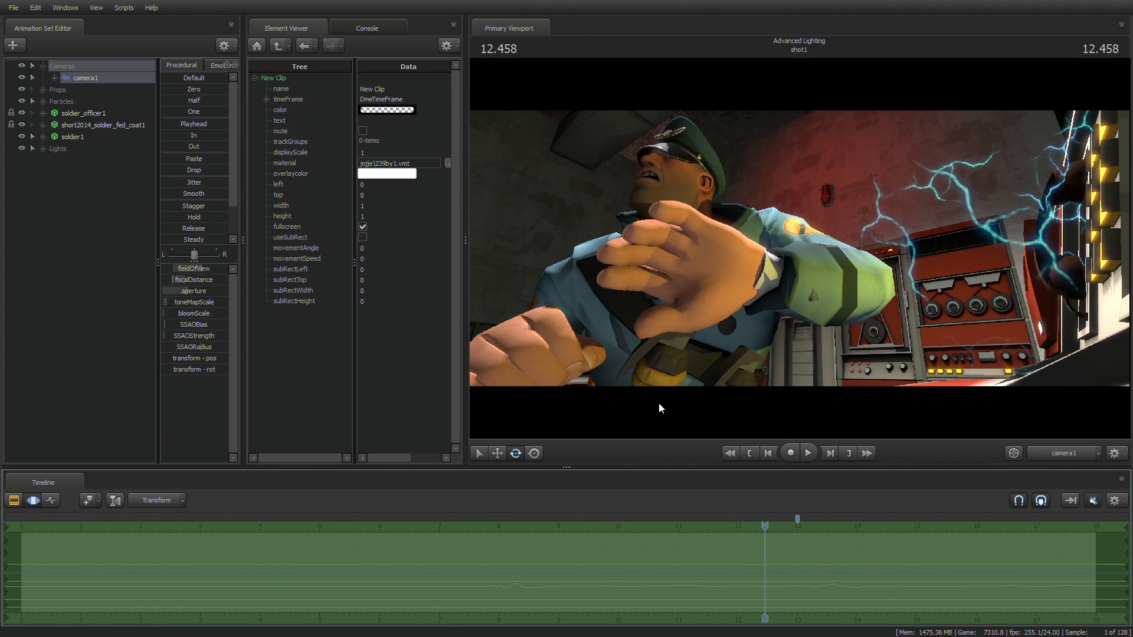
# Step: Enable Ambient Occlusion in the render settings and show only the ambient occlusion pass in the viewport
pyautogui.rightClick(687, 368)
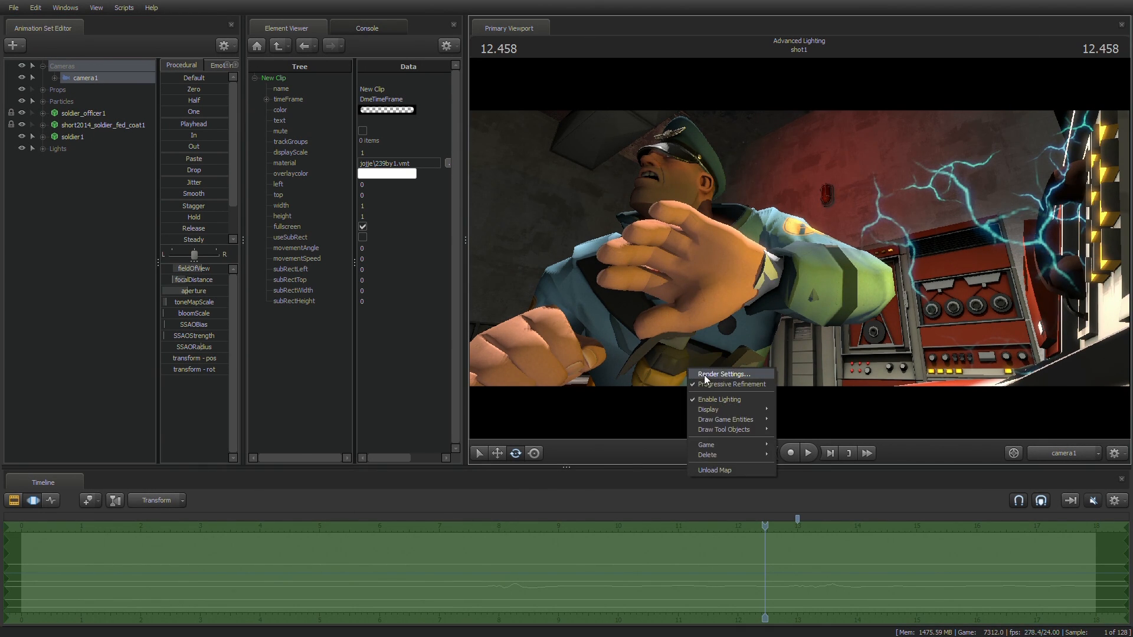
pyautogui.click(703, 376)
pyautogui.click(516, 323)
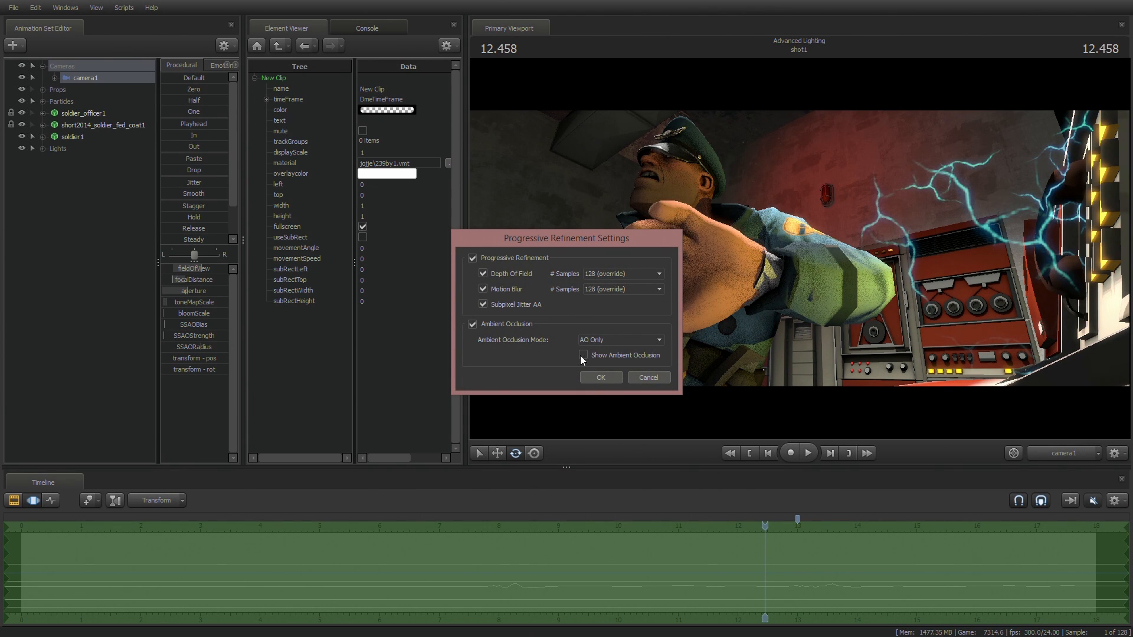
pyautogui.click(587, 357)
pyautogui.click(593, 378)
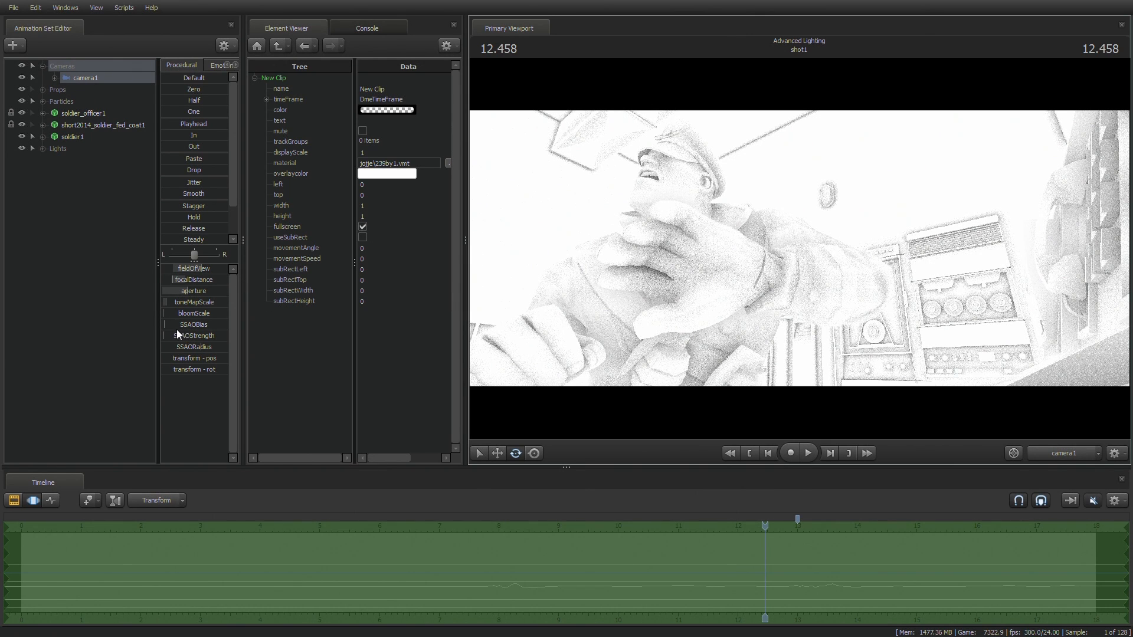
# Step: Raise camera1's SSAOBias and SSAOStrength and lower its SSAORadius across the whole shot
pyautogui.moveTo(171, 325); pyautogui.dragTo(199, 327)
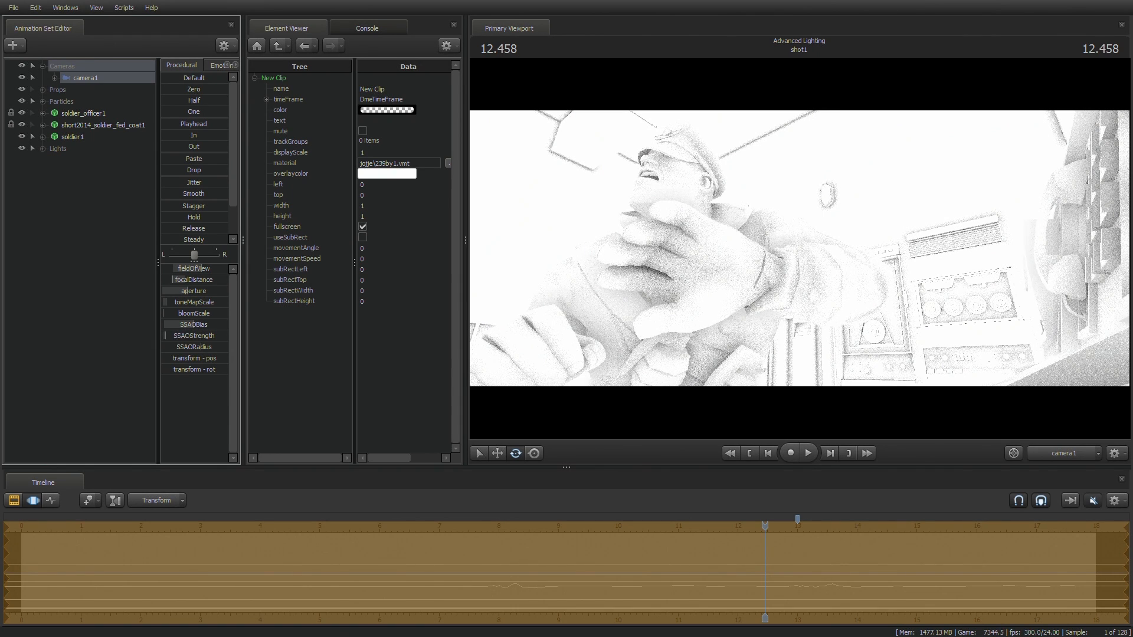
pyautogui.moveTo(202, 347); pyautogui.dragTo(178, 347)
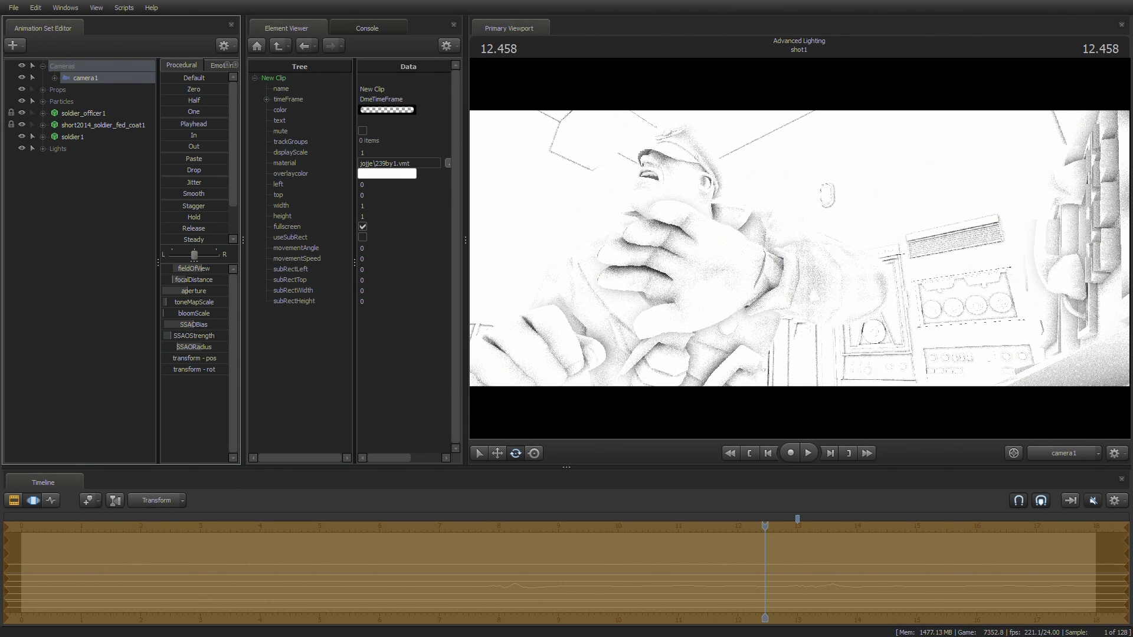
pyautogui.moveTo(190, 349); pyautogui.dragTo(189, 349)
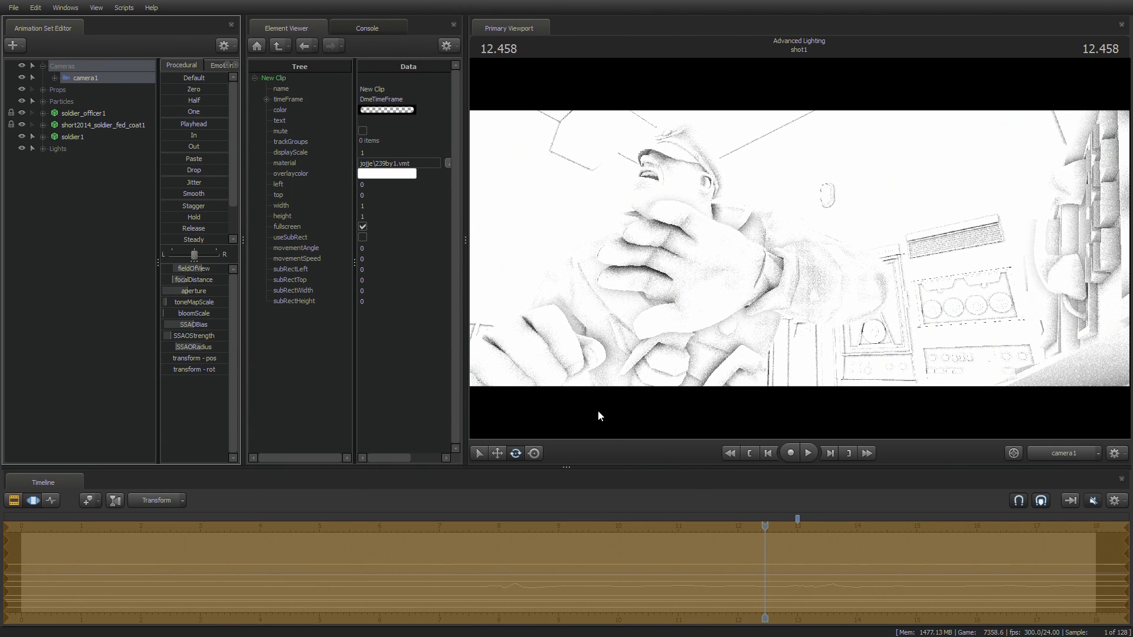
# Step: Back in the Clip Editor, turn off Show Ambient Occlusion in the render settings and check the lit shot at 14.250 seconds
pyautogui.click(14, 501)
pyautogui.rightClick(722, 295)
pyautogui.click(743, 301)
pyautogui.click(584, 354)
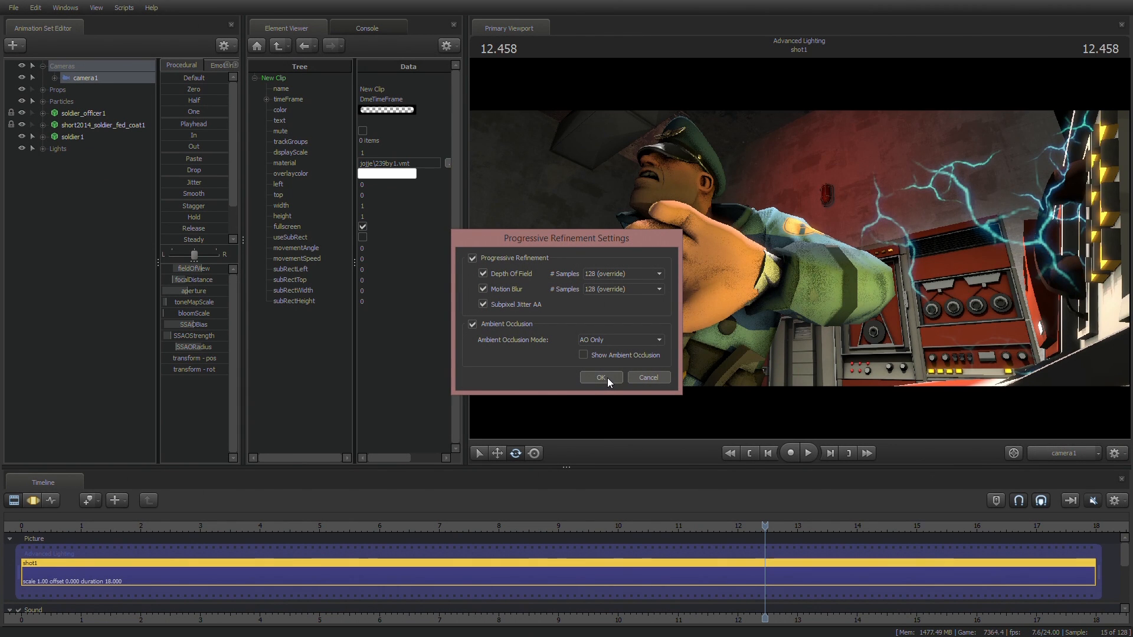
pyautogui.click(618, 381)
pyautogui.moveTo(765, 526); pyautogui.dragTo(873, 526)
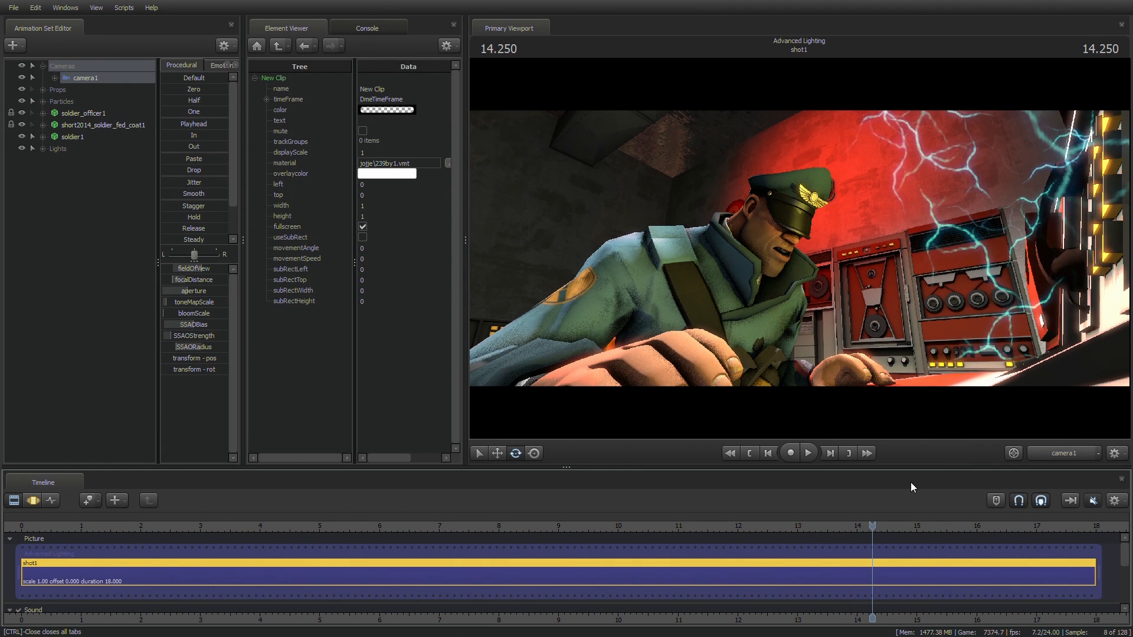